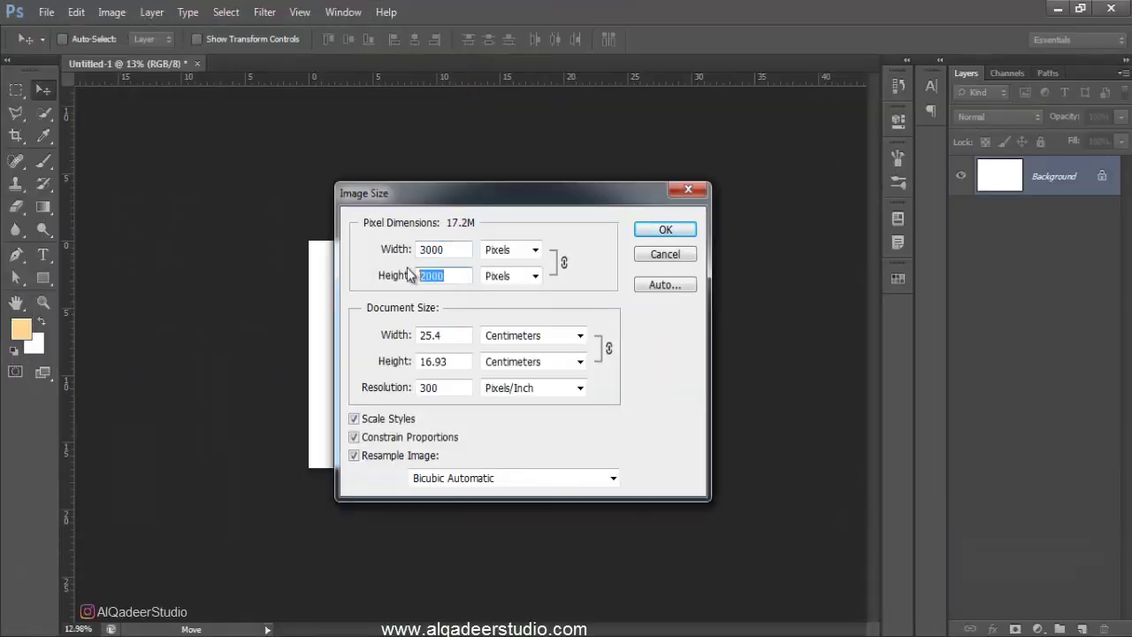
- Keep the 3000×2000 px canvas and place the autumn_rays landscape photo on it as a committed layer
{"action": "left_click", "coordinate": [668, 232]}
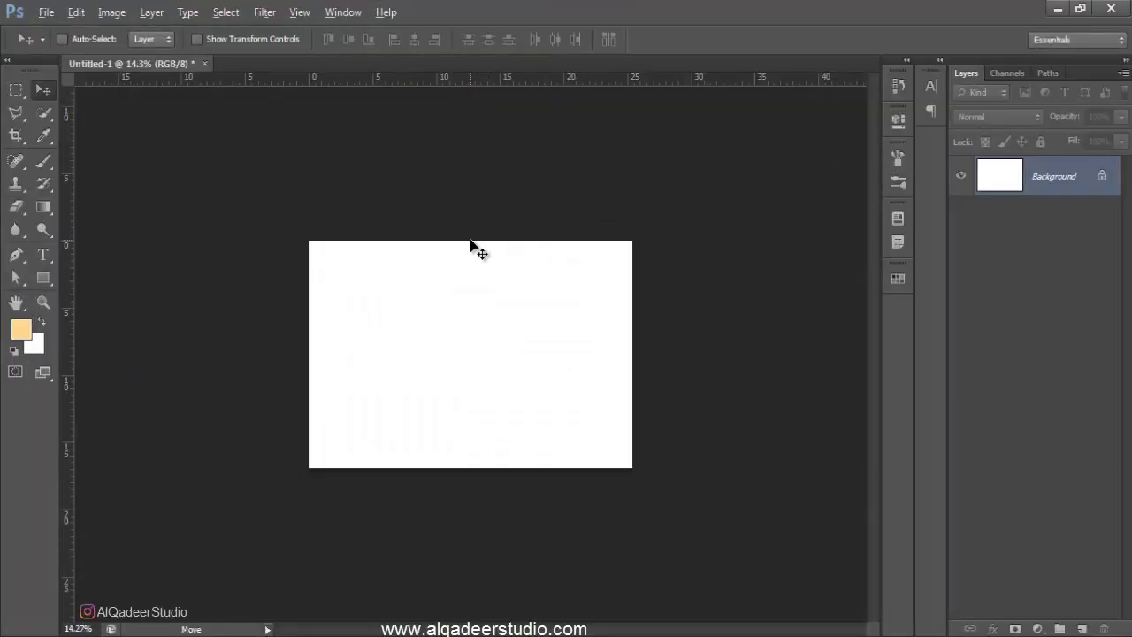
{"action": "scroll", "coordinate": [90, 79], "scroll_direction": "up", "scroll_amount": 1}
{"action": "left_click", "coordinate": [45, 12]}
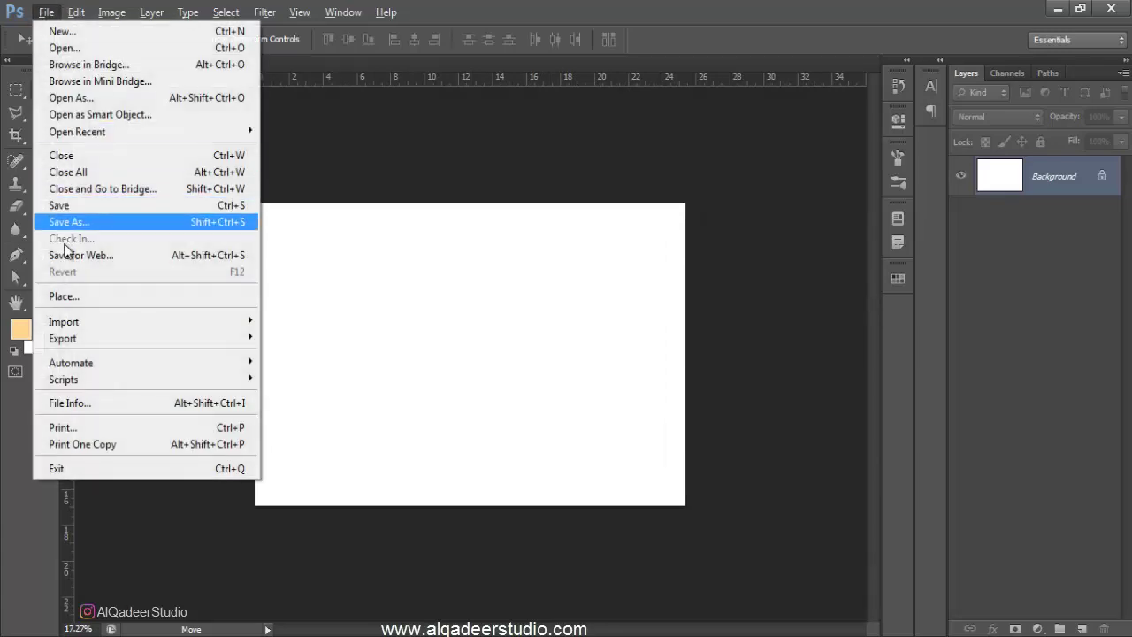
{"action": "left_click", "coordinate": [91, 296]}
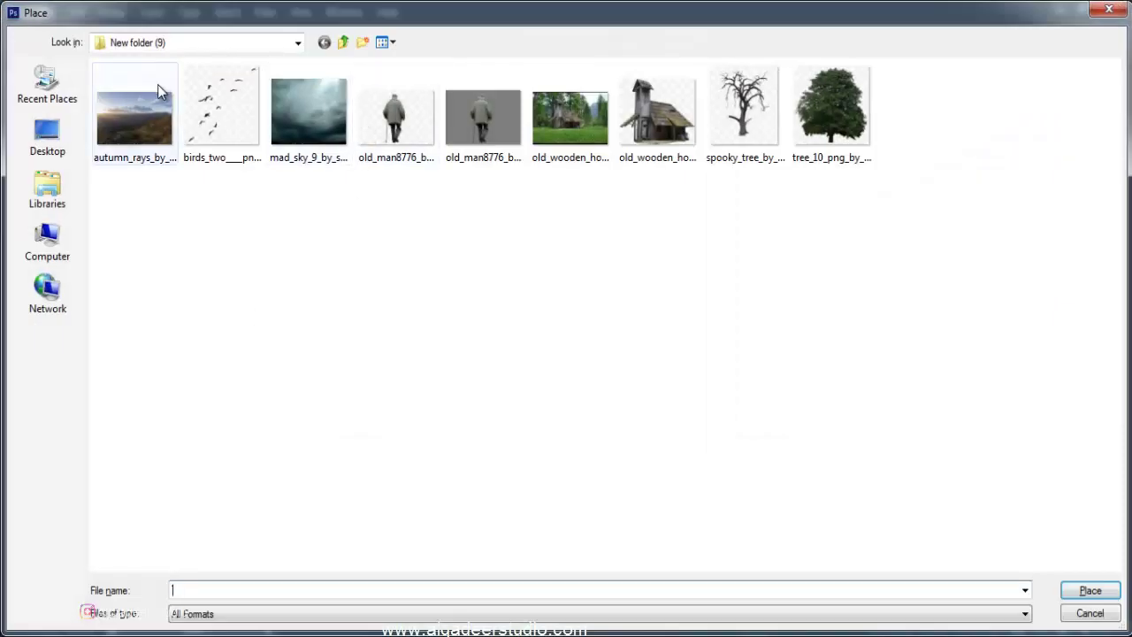
{"action": "double_click", "coordinate": [154, 88]}
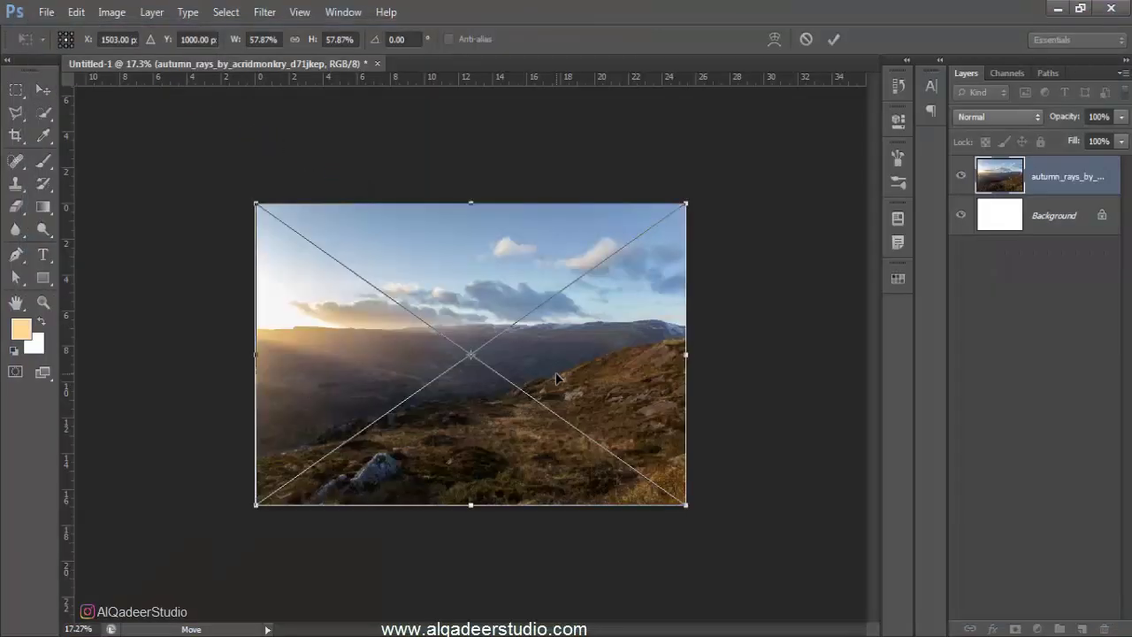
{"action": "key", "text": "Return"}
{"action": "left_click", "coordinate": [44, 114]}
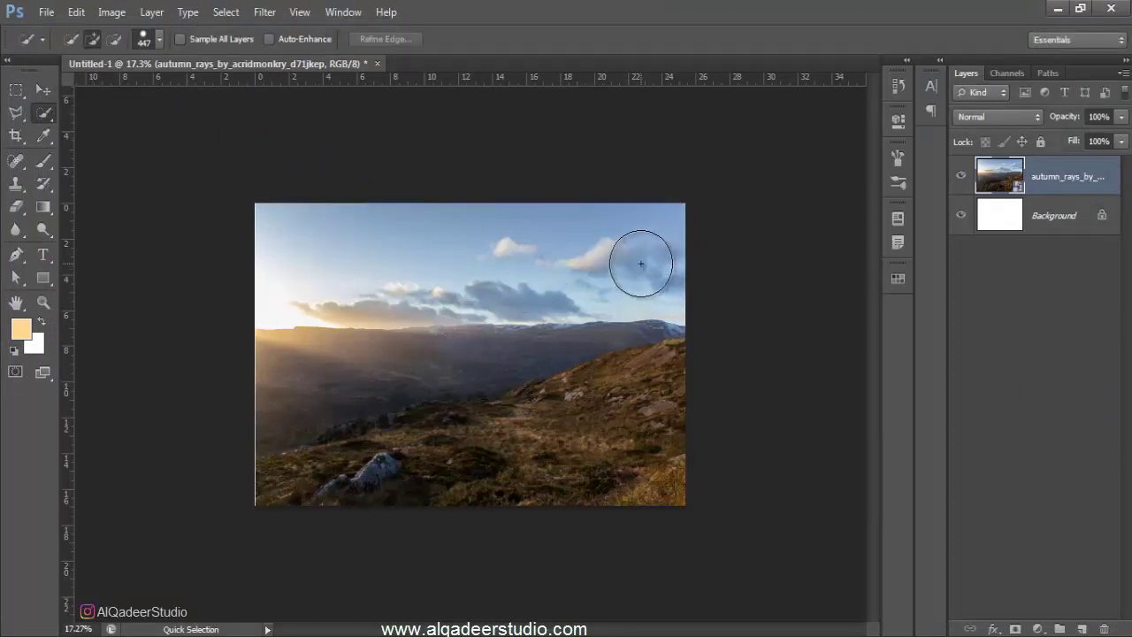
- Quick-select the grassy foreground hillside, subtracting the distant mountains and left valley
{"action": "left_click_drag", "start_coordinate": [649, 374], "coordinate": [654, 397]}
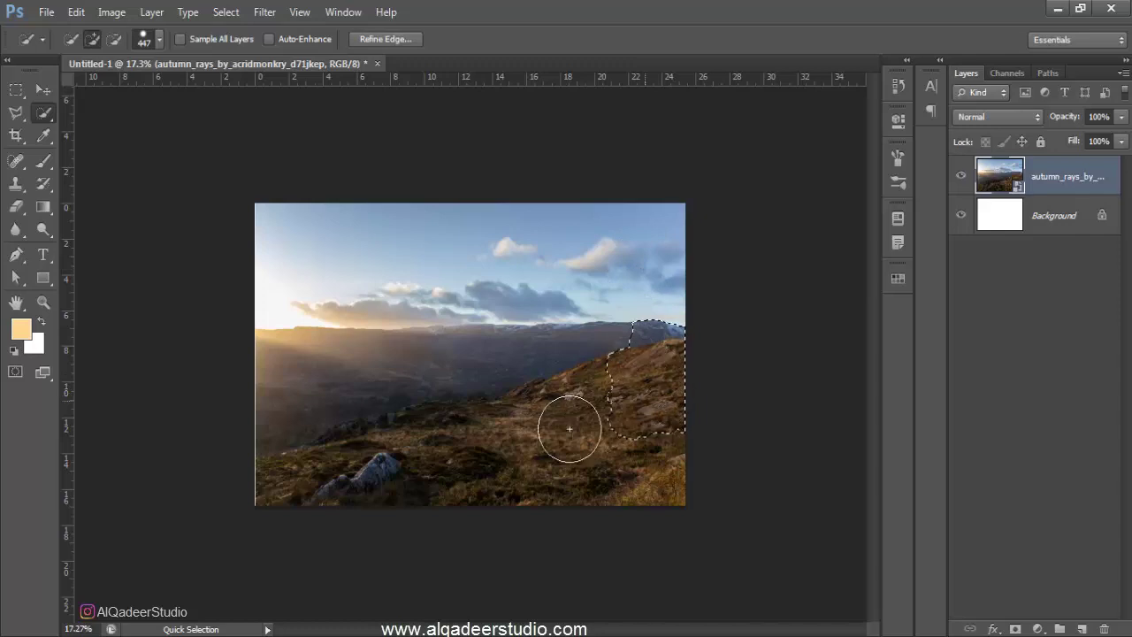
{"action": "left_click_drag", "start_coordinate": [570, 429], "coordinate": [296, 498]}
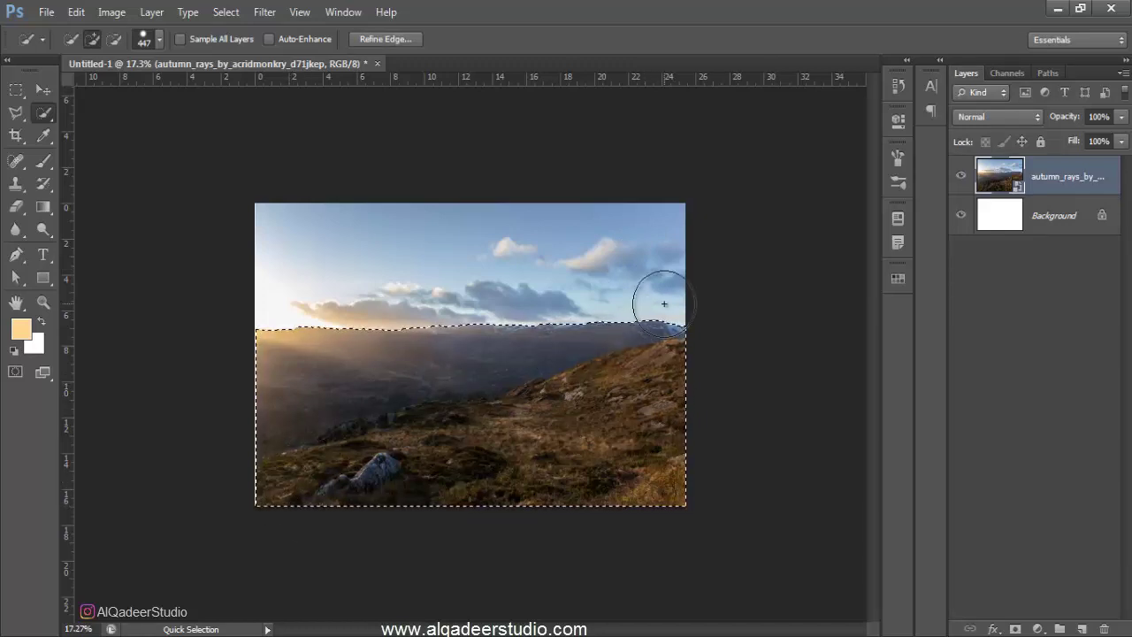
{"action": "left_click_drag", "start_coordinate": [663, 305], "coordinate": [514, 333]}
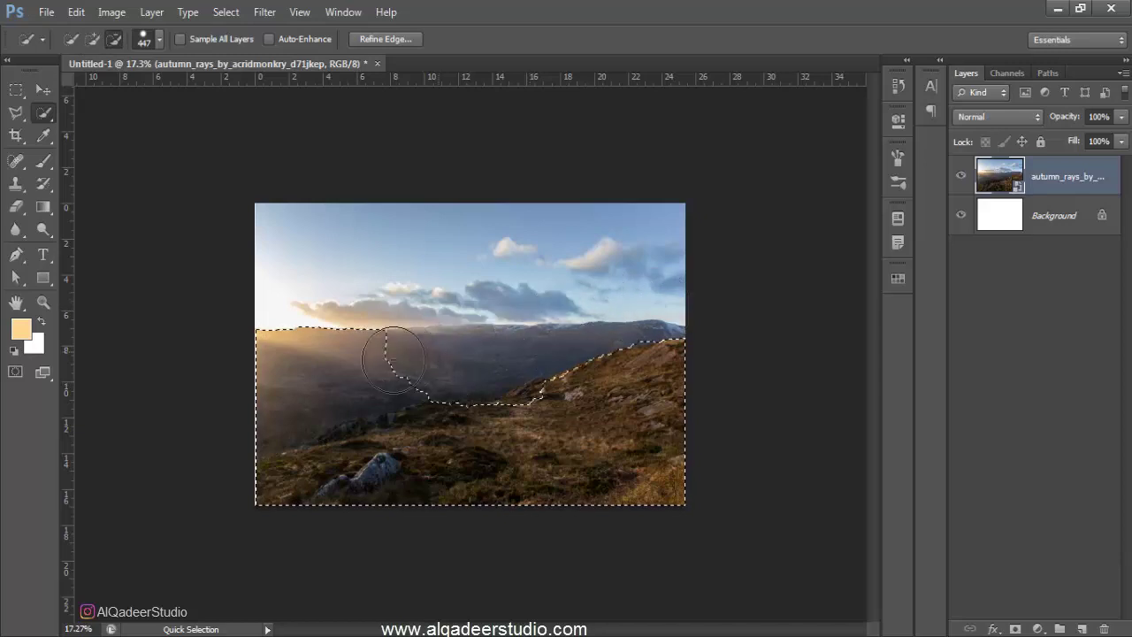
{"action": "left_click_drag", "start_coordinate": [393, 359], "coordinate": [557, 409]}
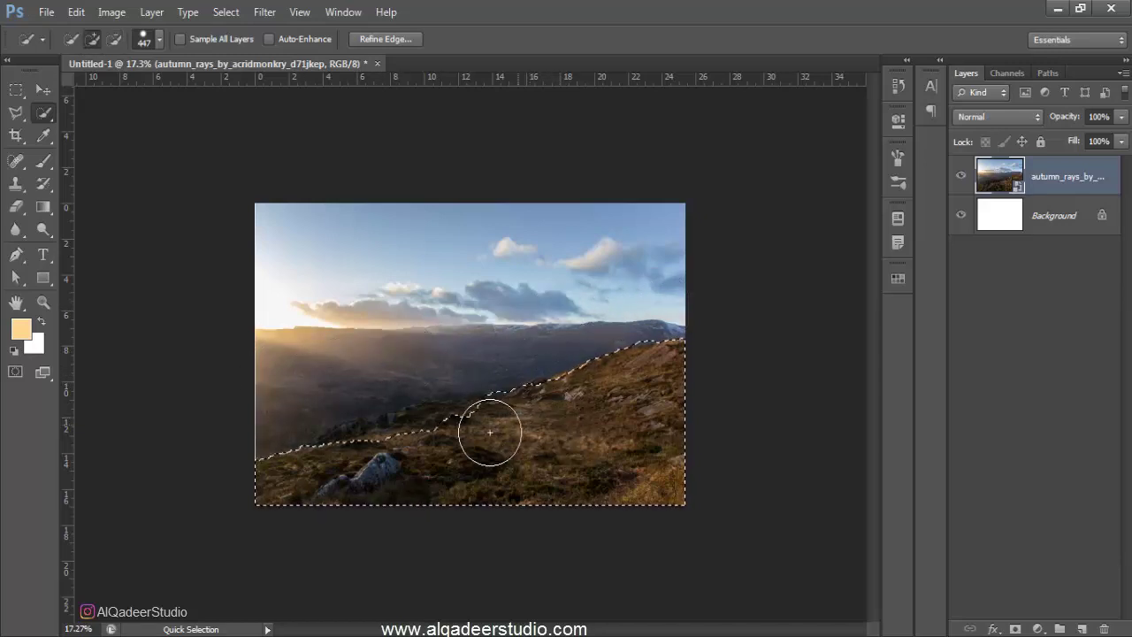
{"action": "mouse_move", "coordinate": [489, 431]}
{"action": "left_mouse_down"}
{"action": "mouse_move", "coordinate": [316, 473]}
{"action": "mouse_move", "coordinate": [492, 488]}
{"action": "left_mouse_up"}
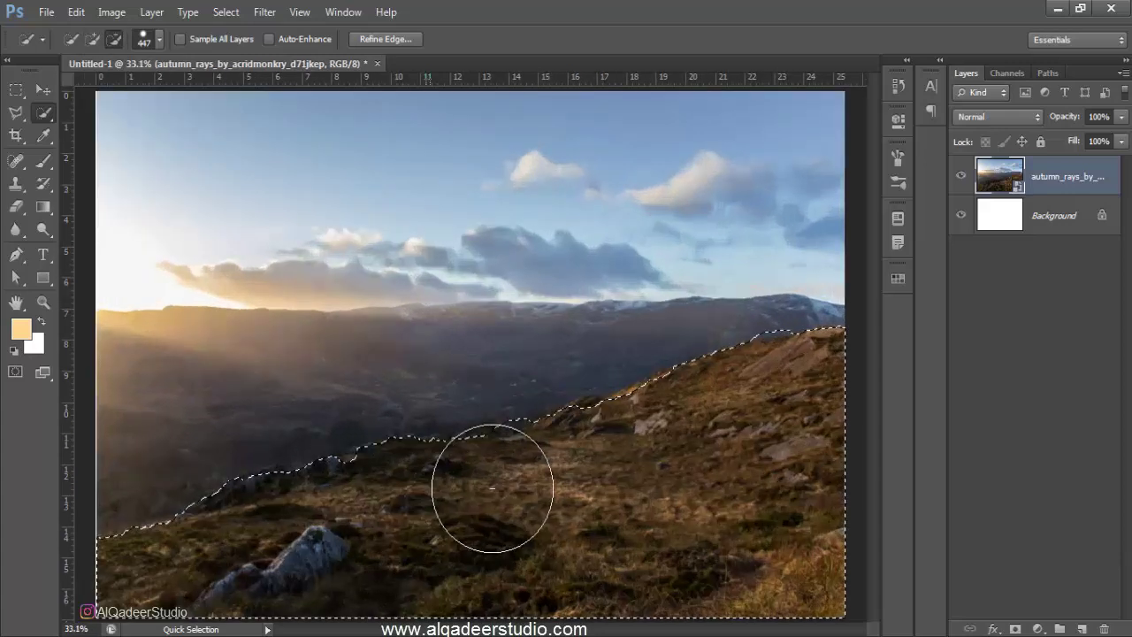
{"action": "scroll", "coordinate": [492, 488], "scroll_direction": "up", "scroll_amount": 1}
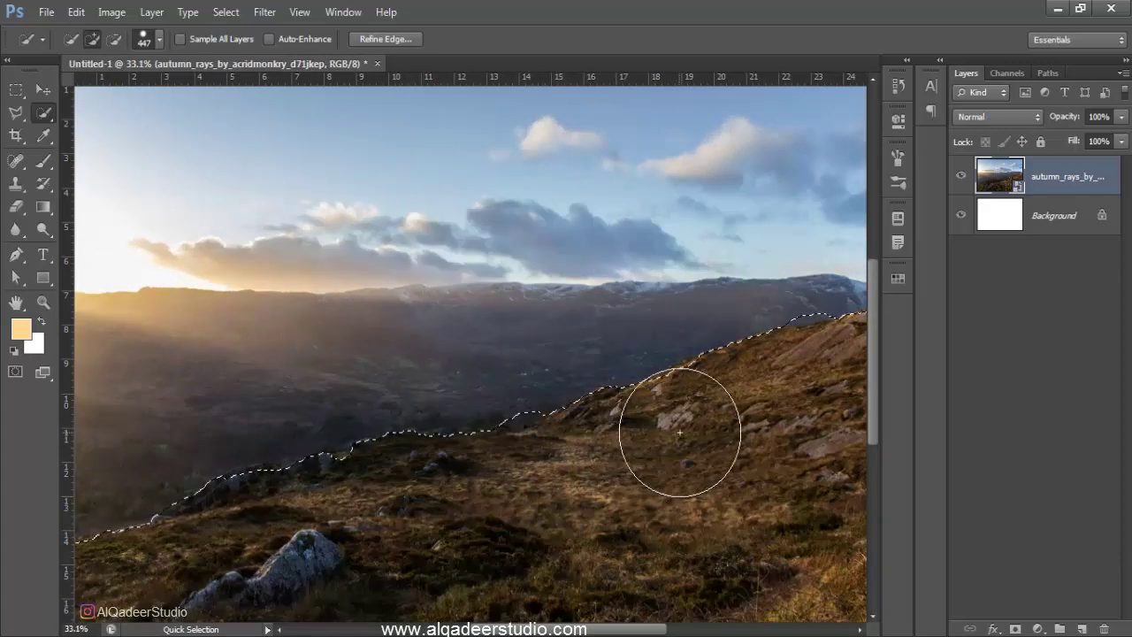
{"action": "key", "text": "alt"}
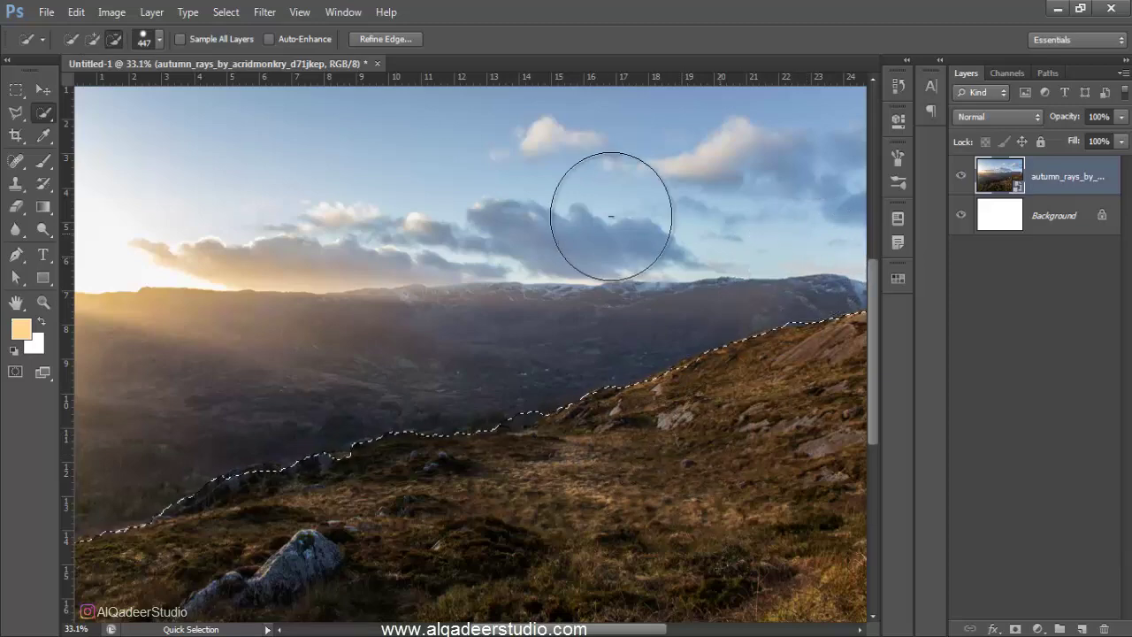
{"action": "scroll", "coordinate": [611, 216], "scroll_direction": "down", "scroll_amount": 1}
{"action": "scroll", "coordinate": [366, 429], "scroll_direction": "down", "scroll_amount": 2}
{"action": "scroll", "coordinate": [207, 551], "scroll_direction": "up", "scroll_amount": 2}
{"action": "scroll", "coordinate": [251, 430], "scroll_direction": "up", "scroll_amount": 1}
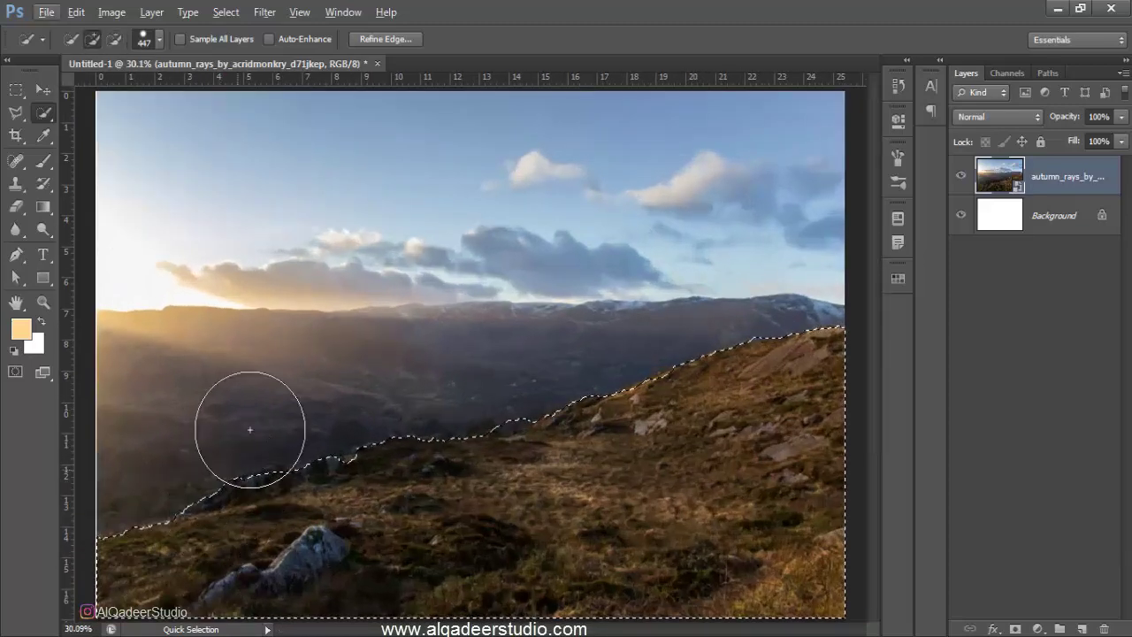
{"action": "scroll", "coordinate": [279, 394], "scroll_direction": "down", "scroll_amount": 2}
{"action": "scroll", "coordinate": [282, 397], "scroll_direction": "down", "scroll_amount": 1}
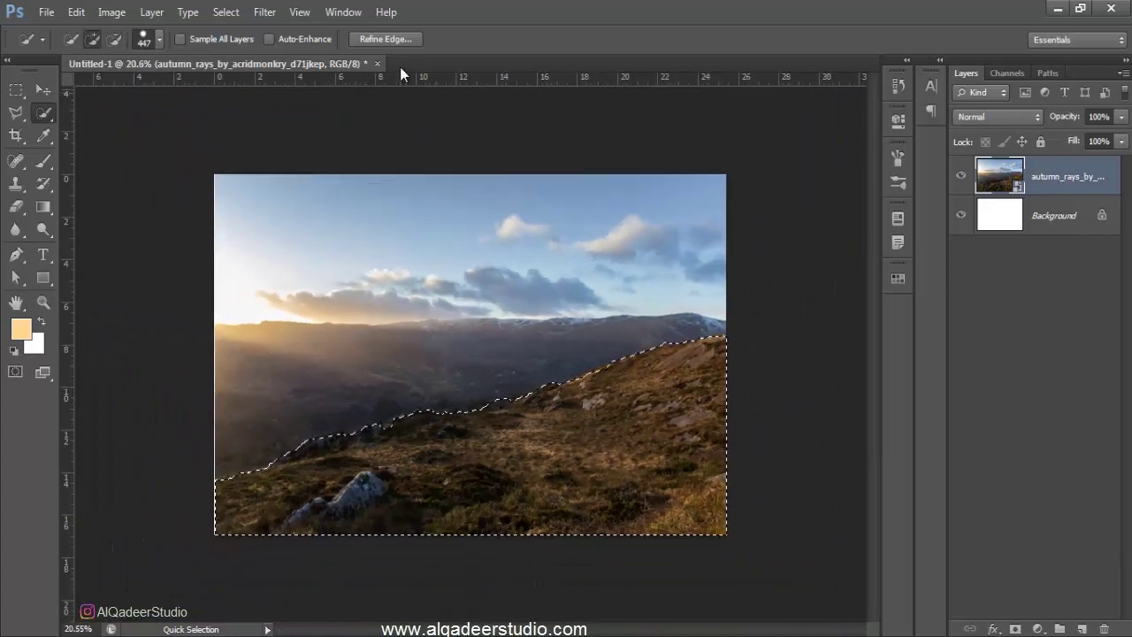
- Refine the selection edge with Smooth 17, Feather 0.9, Contrast 14, then add a layer mask
{"action": "left_click", "coordinate": [390, 41]}
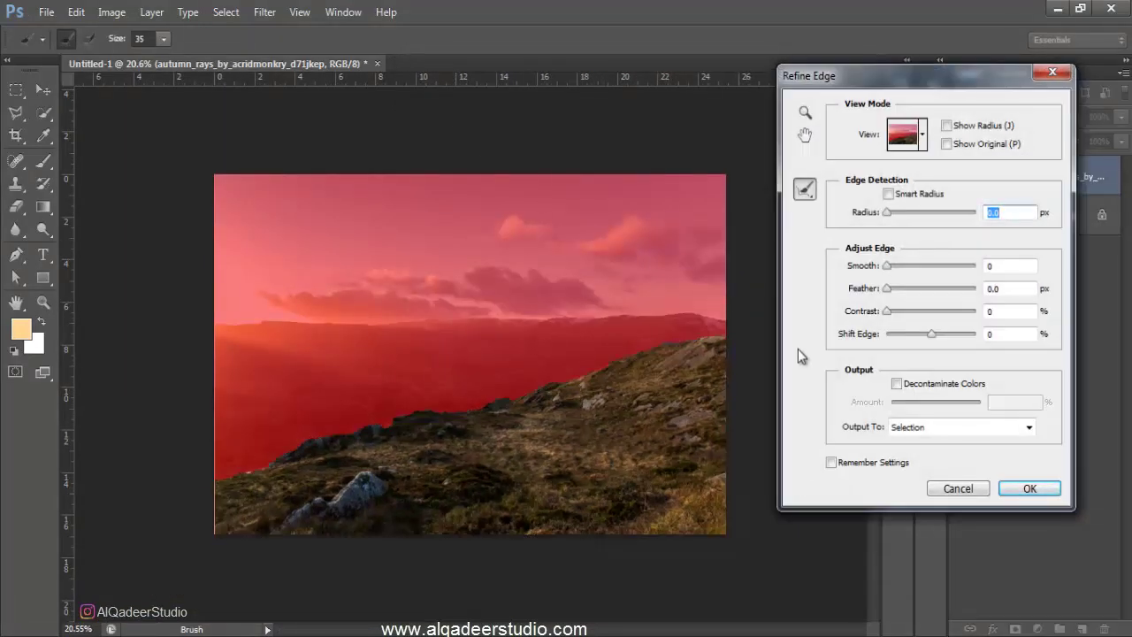
{"action": "left_click", "coordinate": [962, 490]}
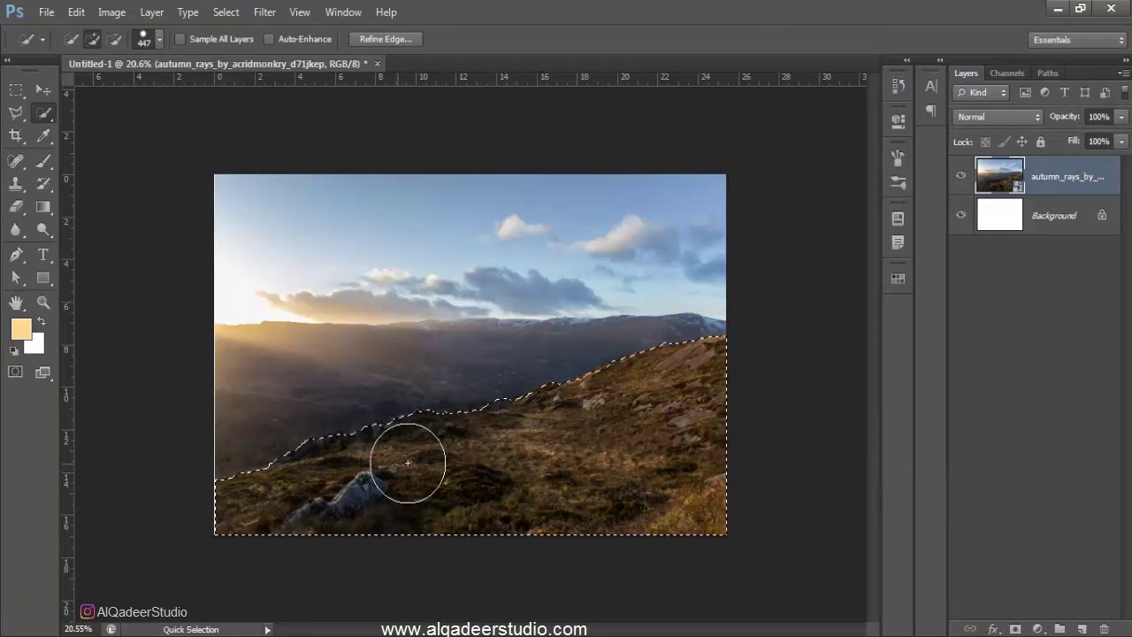
{"action": "left_click", "coordinate": [414, 41]}
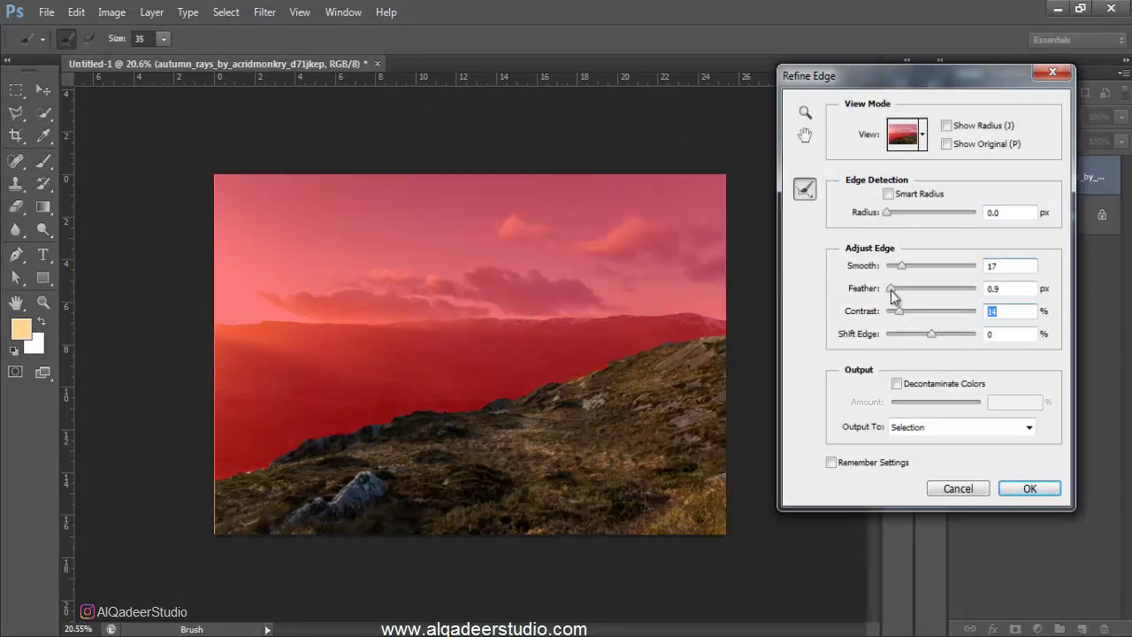
{"action": "left_click", "coordinate": [890, 290]}
{"action": "left_click", "coordinate": [1030, 491]}
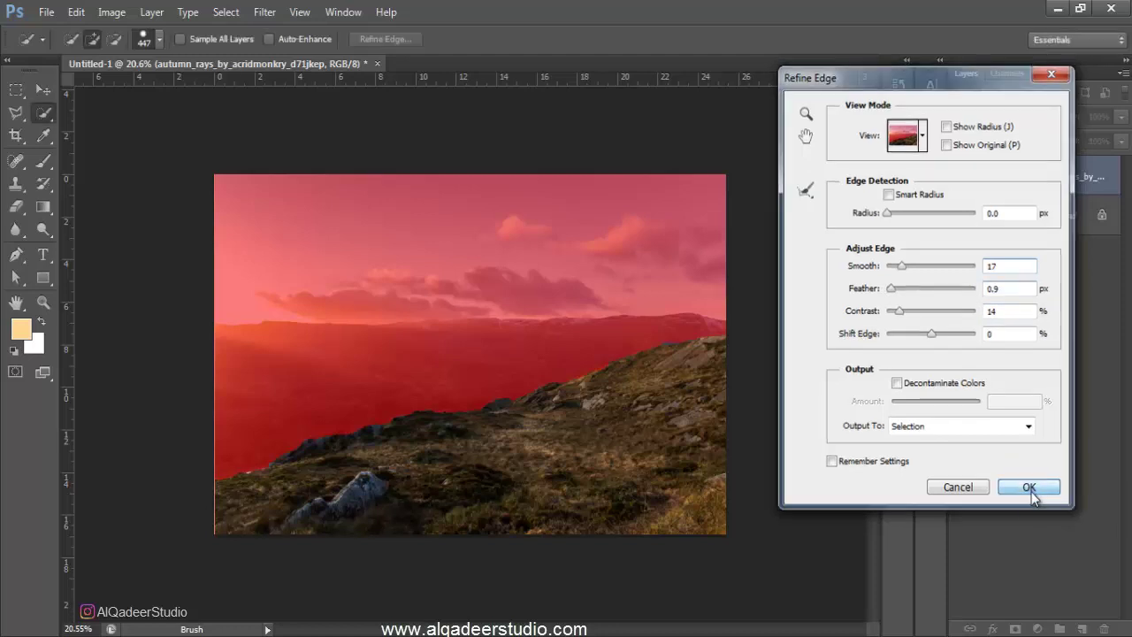
{"action": "left_click", "coordinate": [1015, 628]}
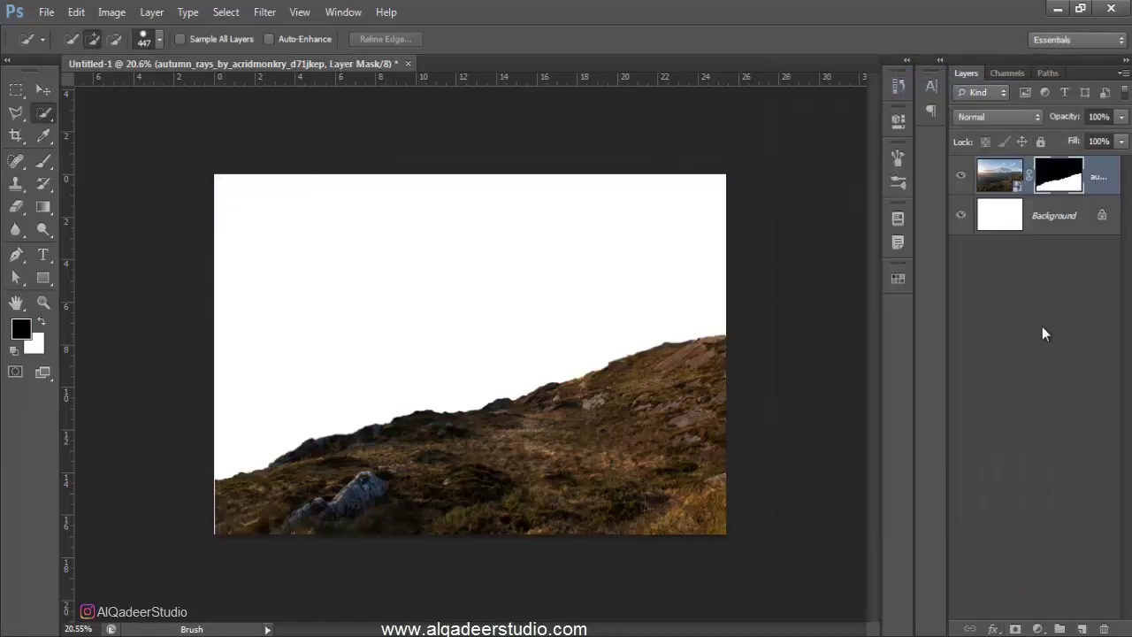
- Rasterize the autumn_rays layer and apply its layer mask permanently
{"action": "right_click", "coordinate": [1103, 179]}
{"action": "left_click", "coordinate": [1011, 205]}
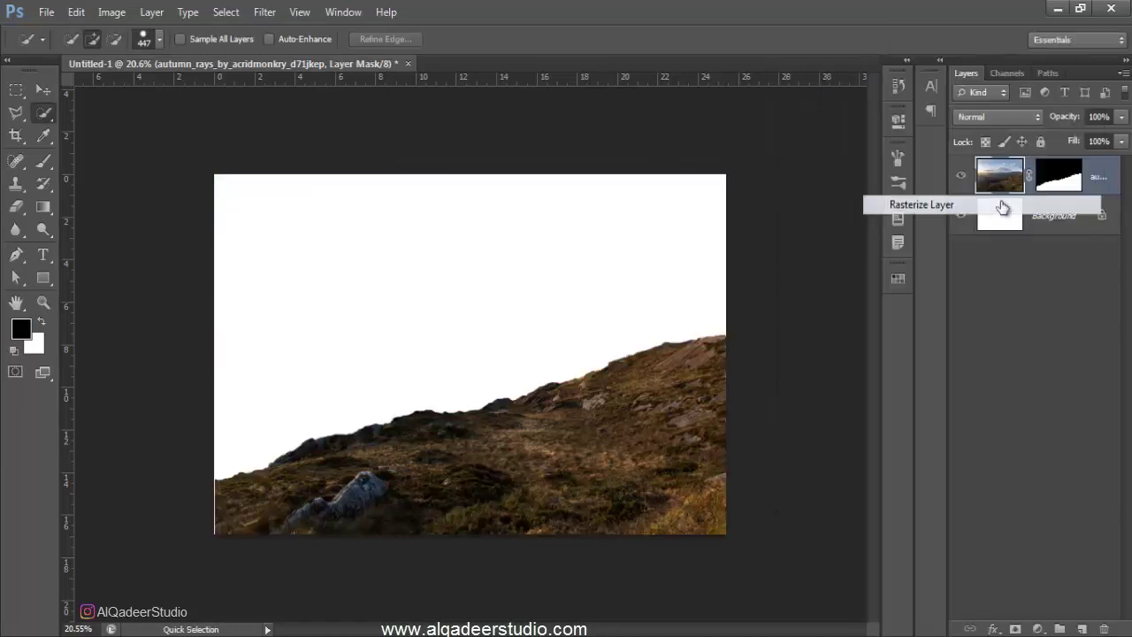
{"action": "right_click", "coordinate": [1054, 184]}
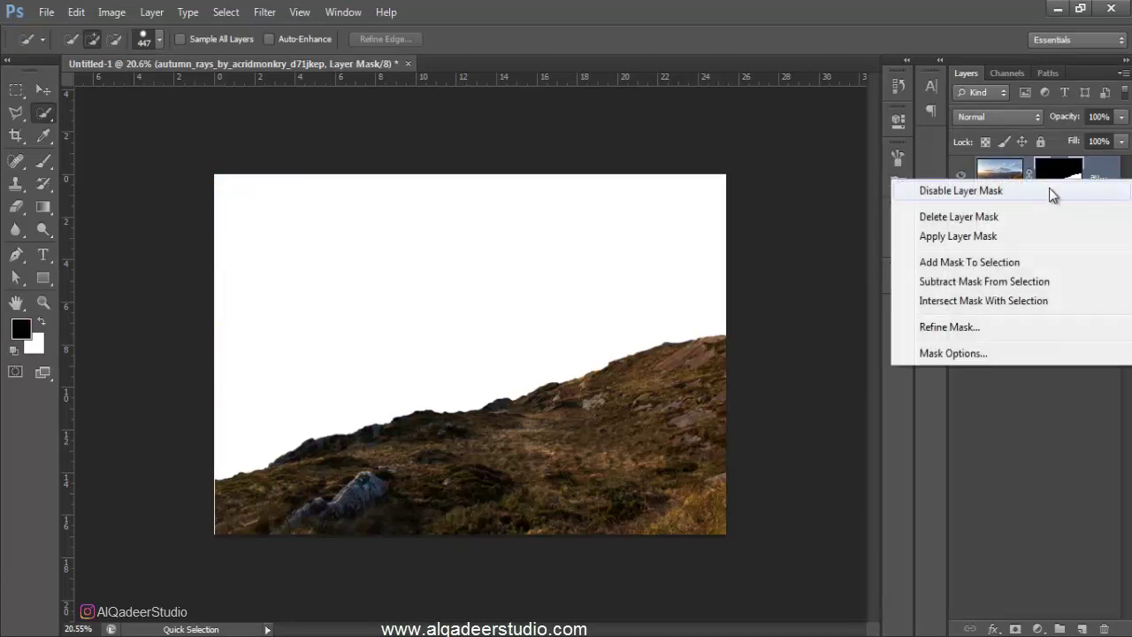
{"action": "left_click", "coordinate": [1039, 235]}
- Flip the hillside horizontally, enlarge it to about 106% width, and move it lower
{"action": "key", "text": "ctrl+t"}
{"action": "right_click", "coordinate": [618, 372]}
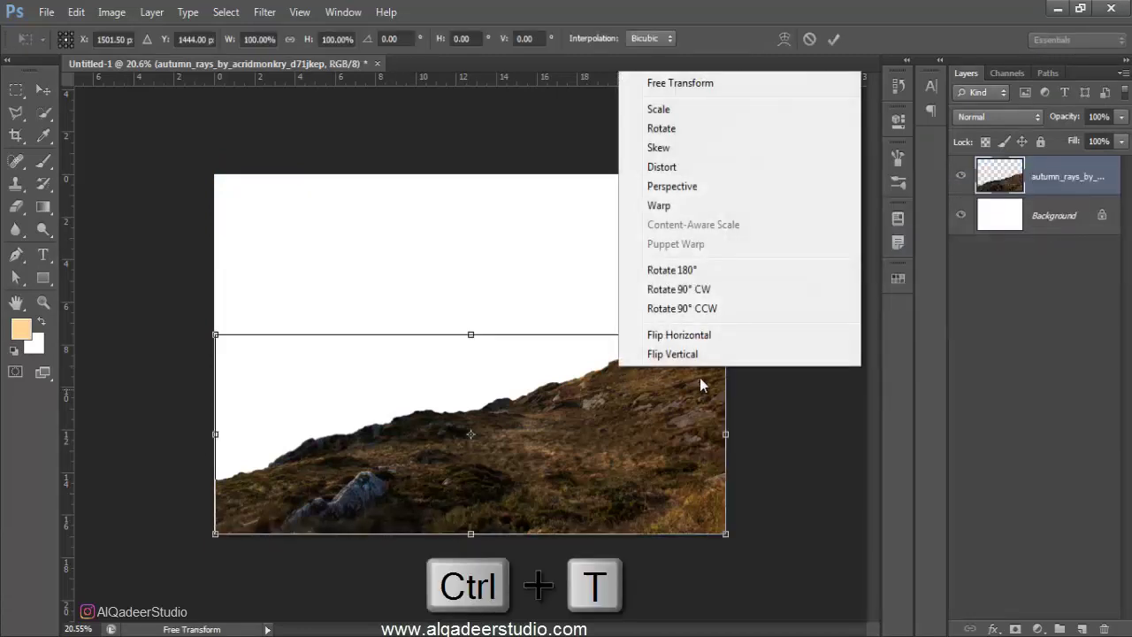
{"action": "left_click", "coordinate": [700, 338]}
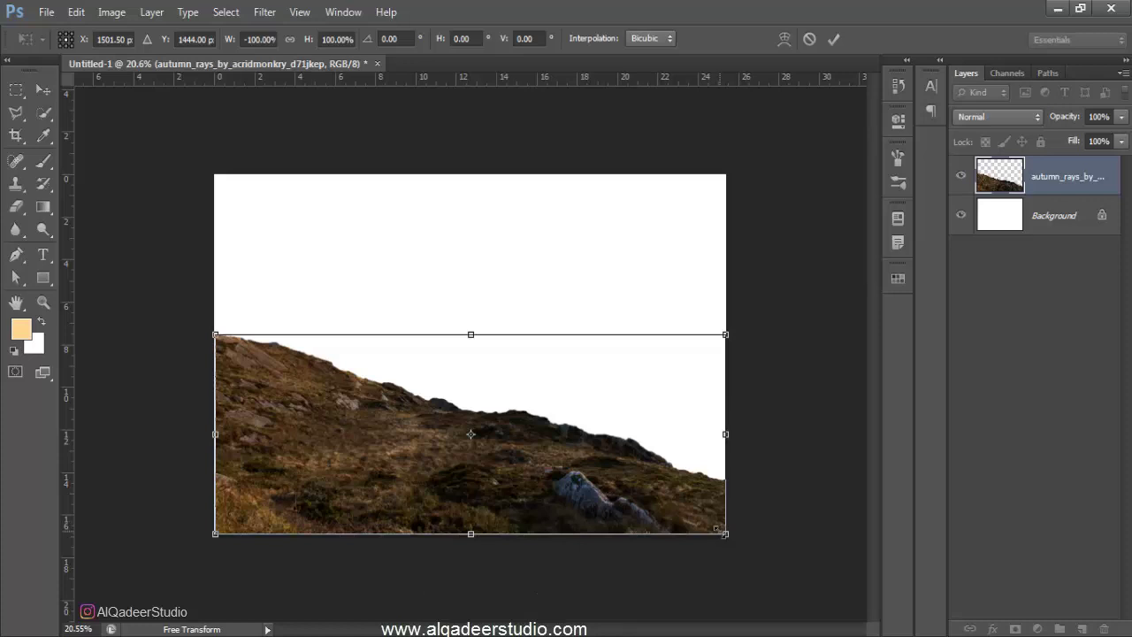
{"action": "left_click_drag", "start_coordinate": [714, 529], "coordinate": [735, 539]}
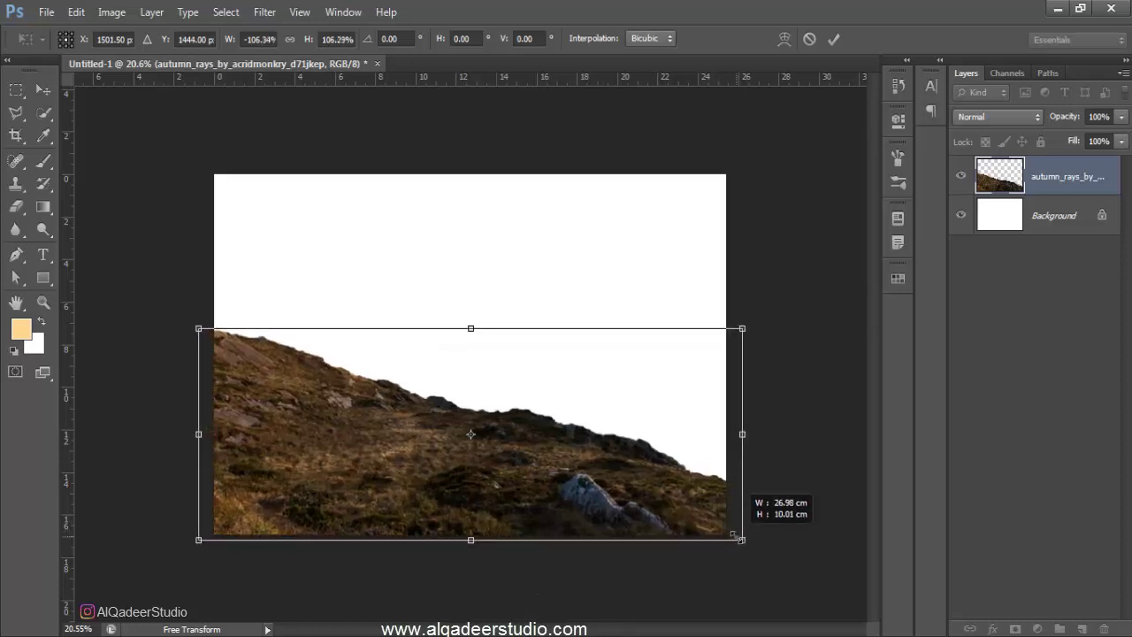
{"action": "left_click_drag", "start_coordinate": [690, 434], "coordinate": [690, 458]}
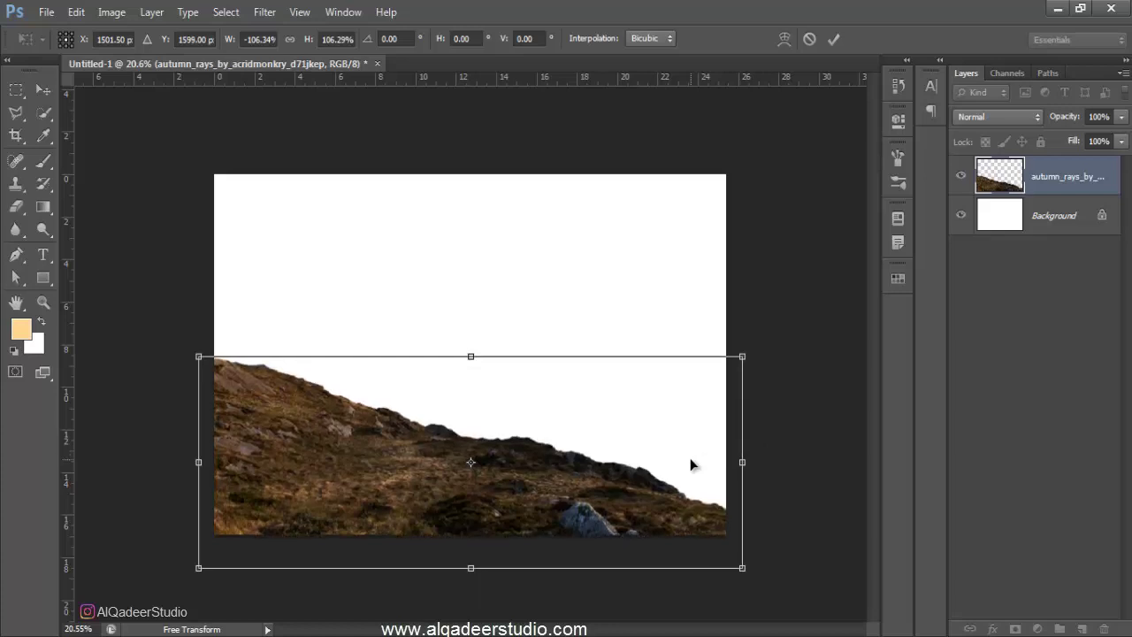
{"action": "left_click_drag", "start_coordinate": [470, 355], "coordinate": [472, 369]}
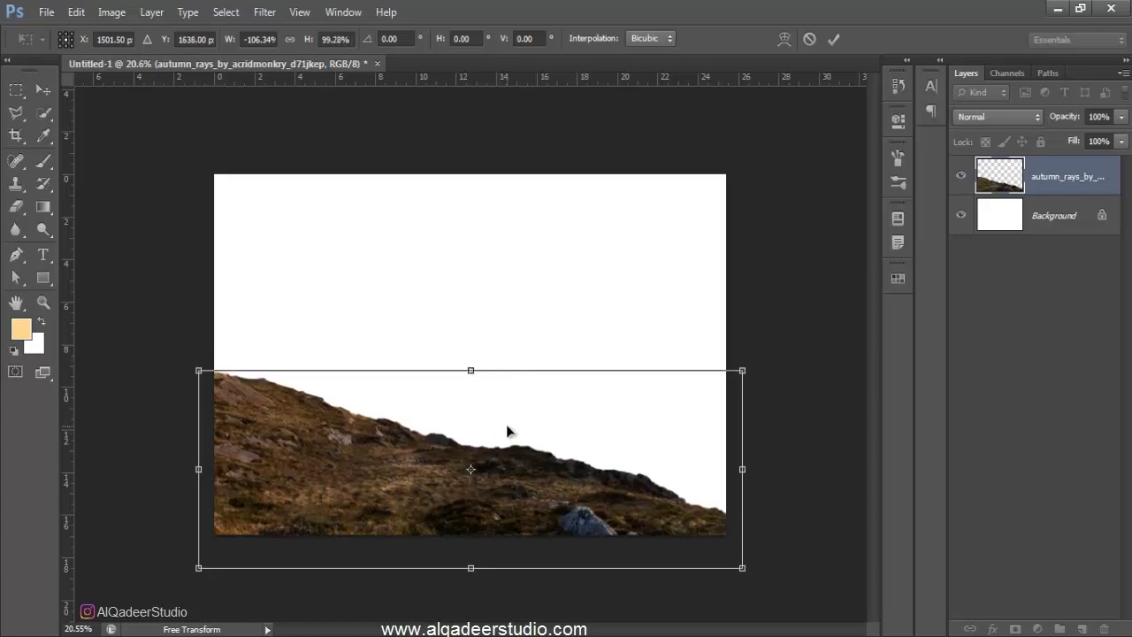
{"action": "key", "text": "Return"}
{"action": "key", "text": "w"}
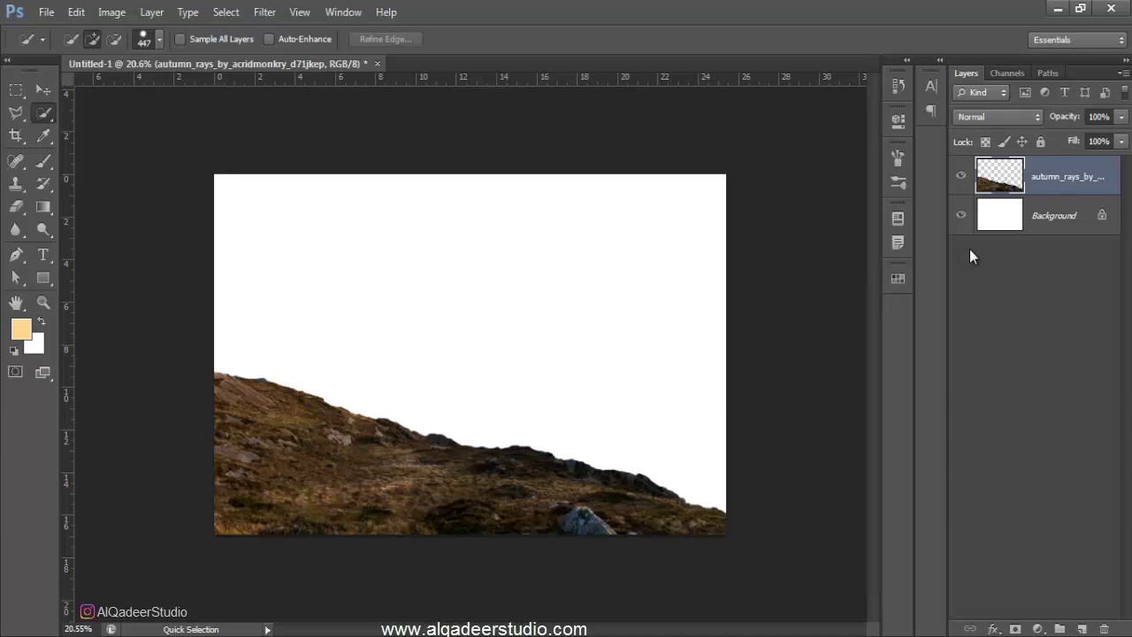
- Lower the hillside's saturation to -28 with Hue/Saturation
{"action": "key", "text": "ctrl+u"}
{"action": "left_click_drag", "start_coordinate": [906, 456], "coordinate": [886, 458]}
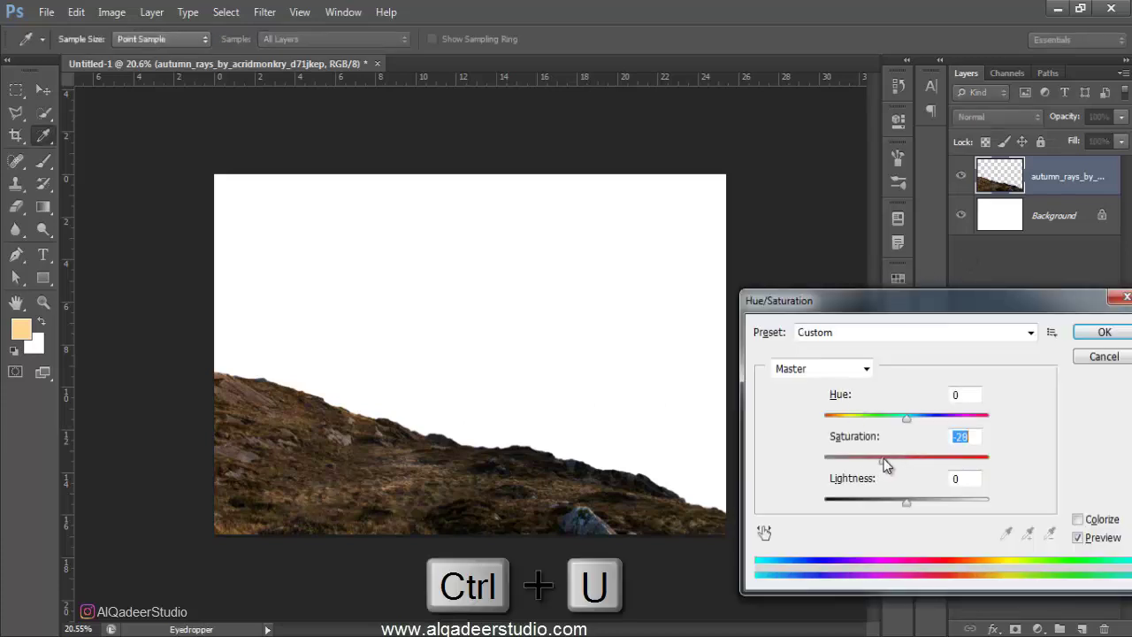
{"action": "left_click", "coordinate": [1102, 331]}
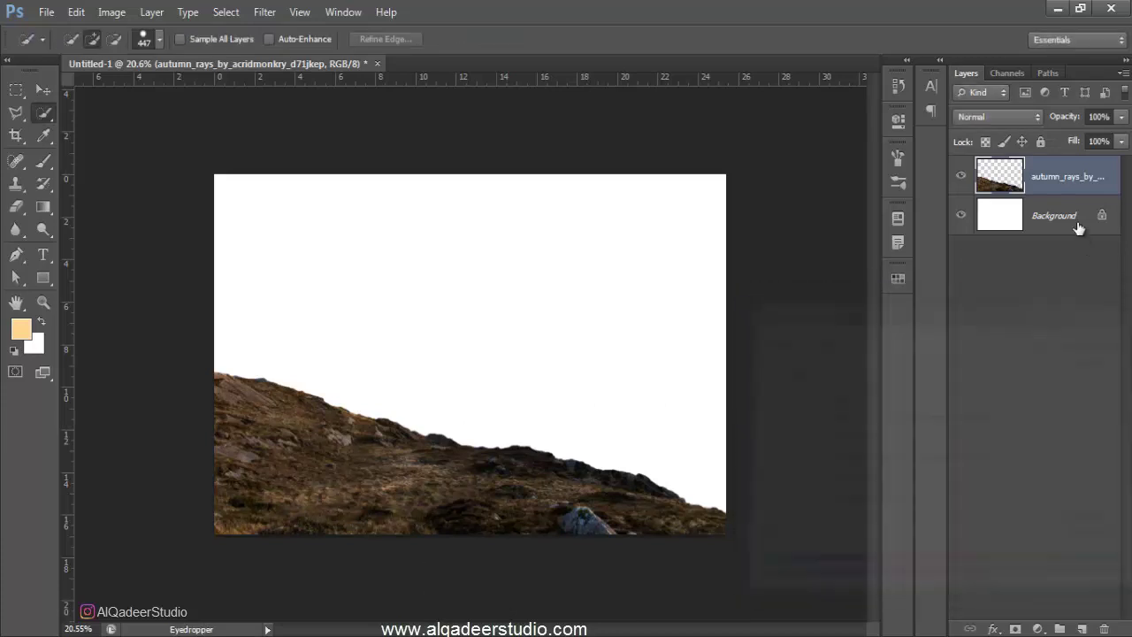
{"action": "left_click", "coordinate": [1061, 212]}
- Place the mad_sky image into the composite
{"action": "left_click", "coordinate": [48, 12]}
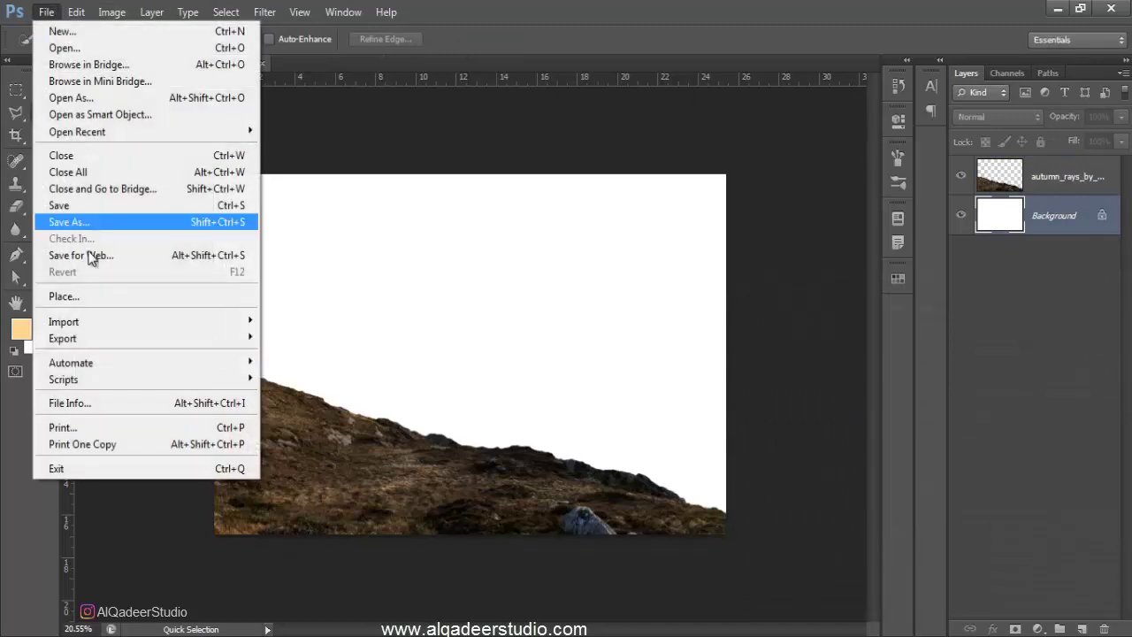
{"action": "left_click", "coordinate": [97, 294]}
{"action": "left_click", "coordinate": [303, 108]}
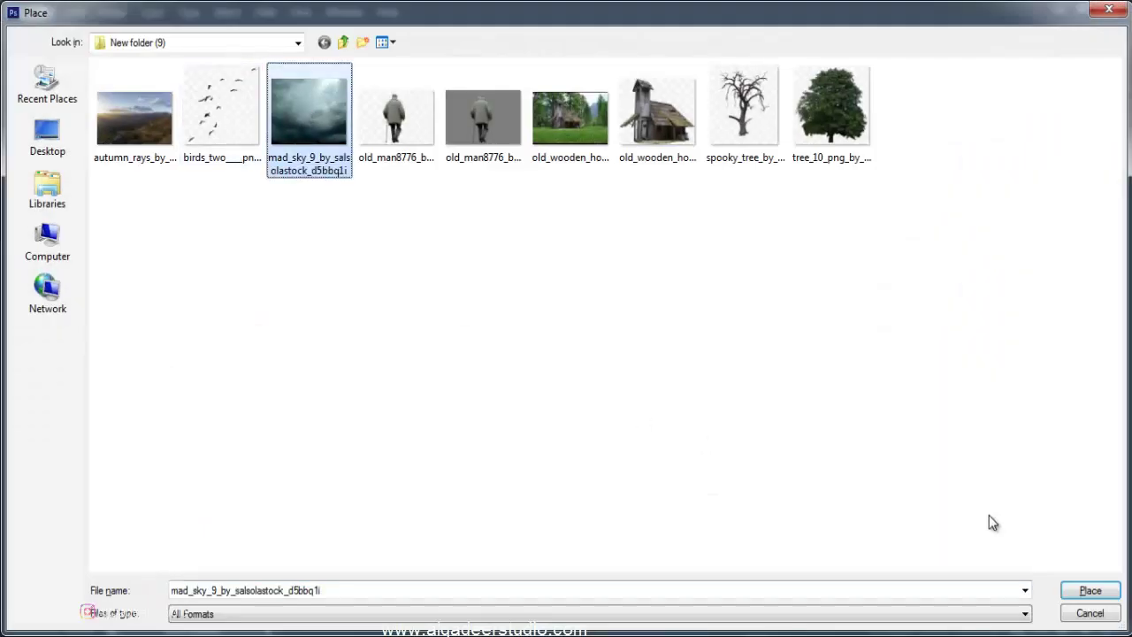
{"action": "left_click", "coordinate": [1075, 597]}
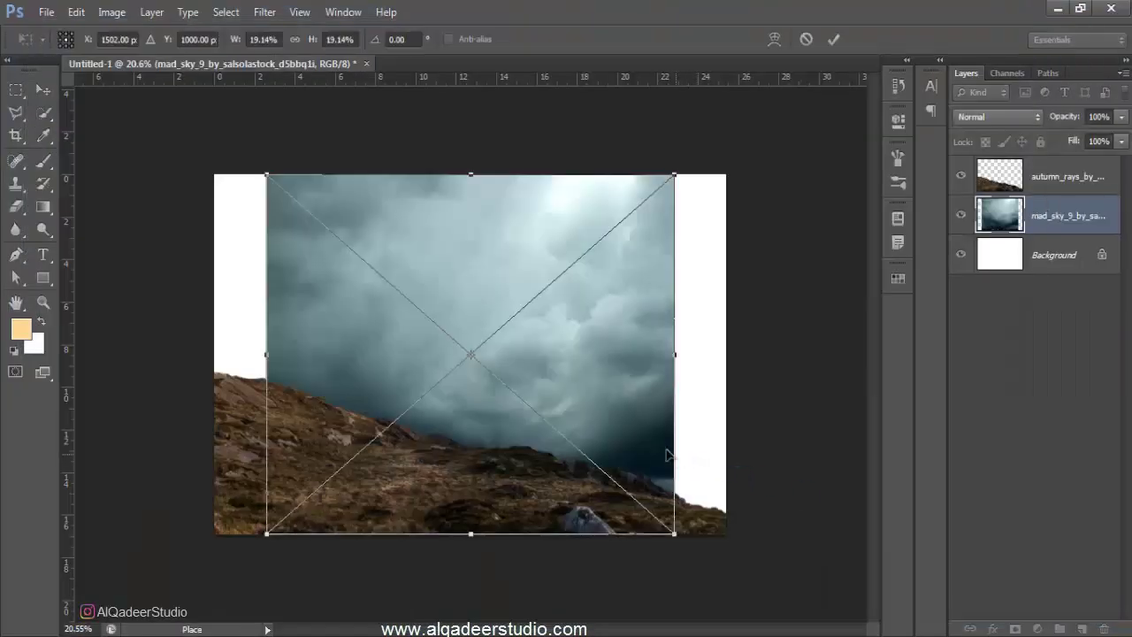
- Scale the sky past the canvas edges and rotate it about 7.6°, then commit
{"action": "left_click_drag", "start_coordinate": [673, 354], "coordinate": [725, 354]}
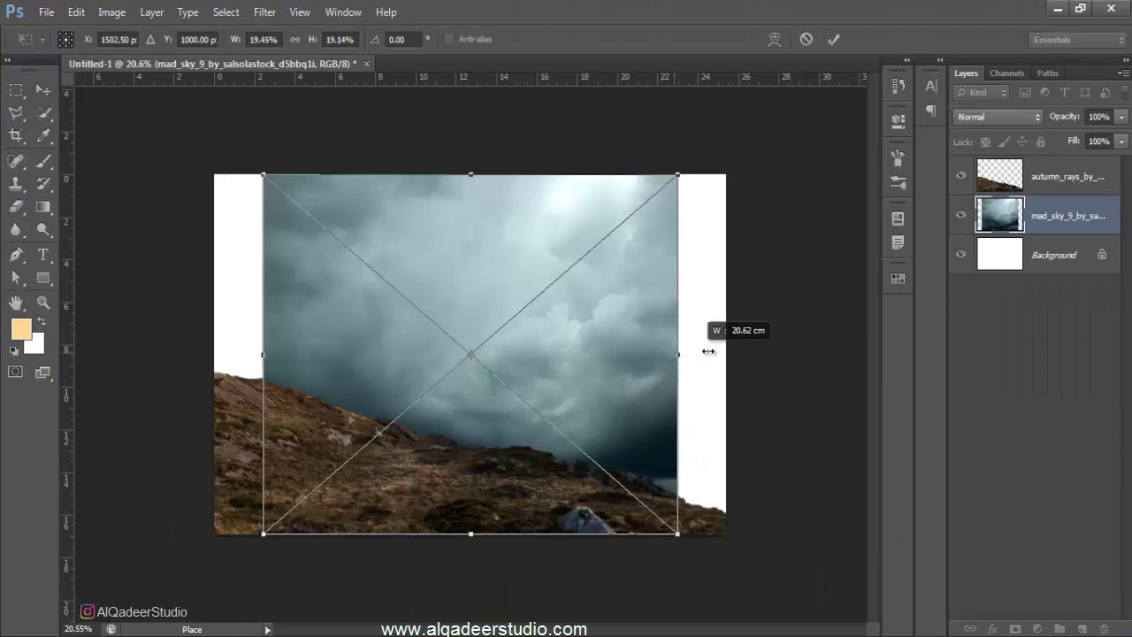
{"action": "left_click_drag", "start_coordinate": [722, 534], "coordinate": [764, 560]}
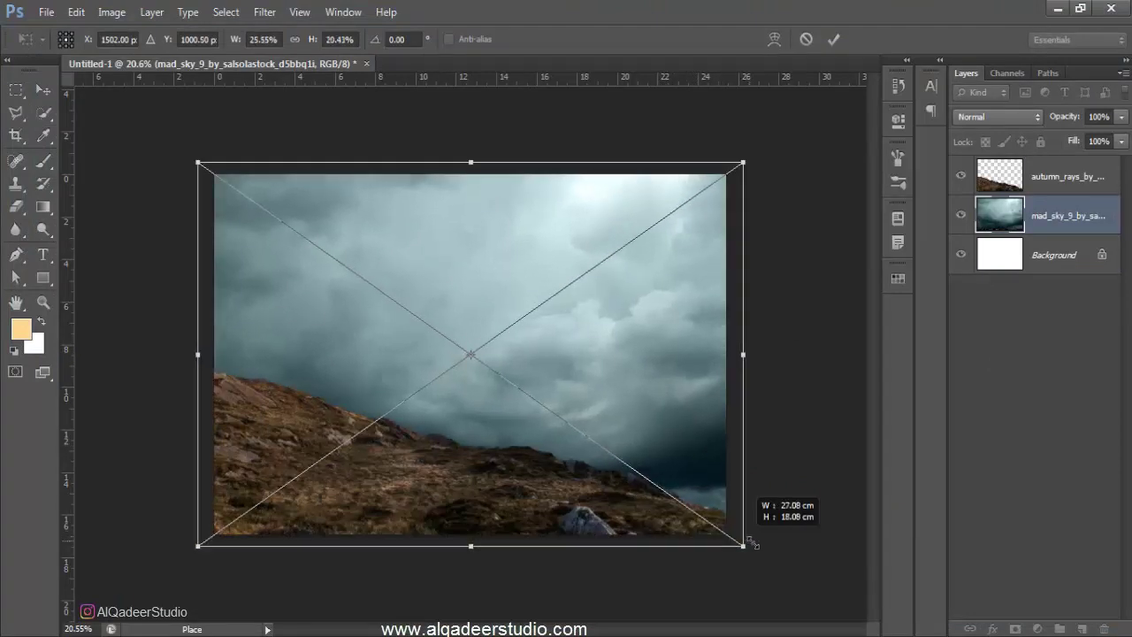
{"action": "mouse_move", "coordinate": [800, 399]}
{"action": "left_mouse_down"}
{"action": "mouse_move", "coordinate": [808, 449]}
{"action": "mouse_move", "coordinate": [770, 434]}
{"action": "left_mouse_up"}
{"action": "mouse_move", "coordinate": [645, 382]}
{"action": "left_mouse_down"}
{"action": "mouse_move", "coordinate": [645, 366]}
{"action": "mouse_move", "coordinate": [648, 377]}
{"action": "left_mouse_up"}
{"action": "key", "text": "w"}
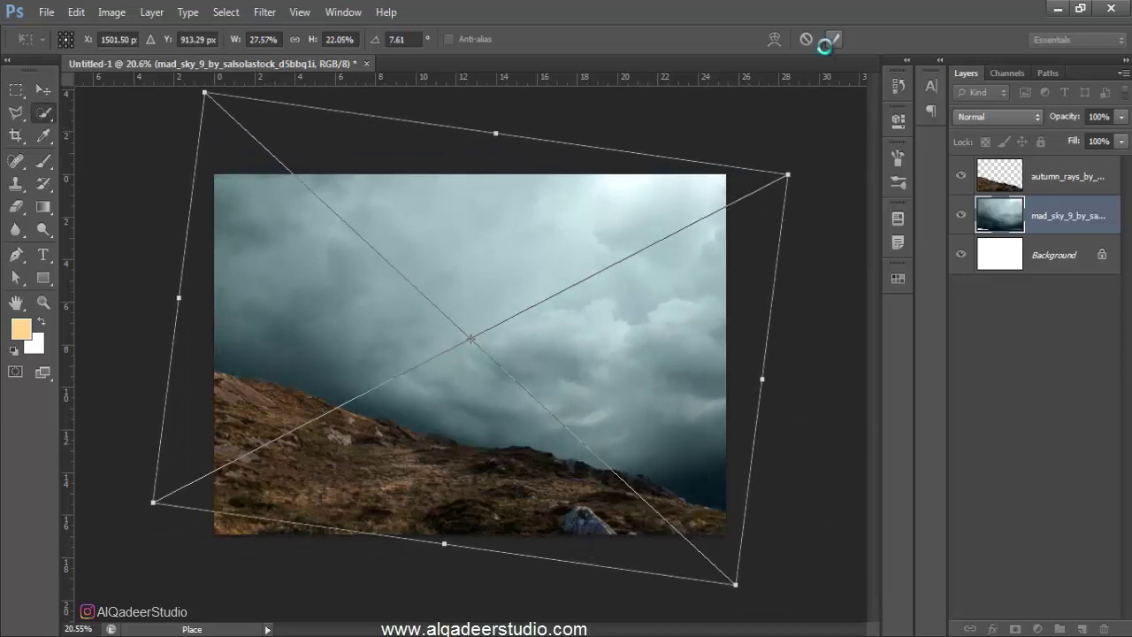
{"action": "left_click", "coordinate": [833, 38]}
{"action": "right_click", "coordinate": [1059, 219]}
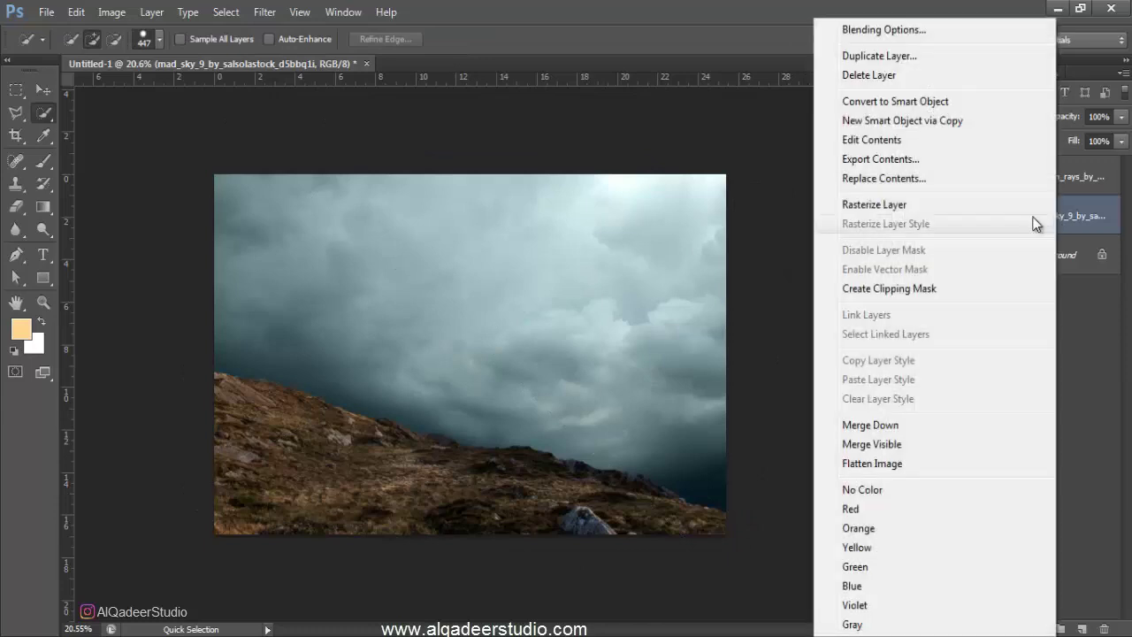
- Rasterize the mad_sky layer and set its saturation to -100
{"action": "left_click", "coordinate": [935, 204]}
{"action": "key", "text": "ctrl+u"}
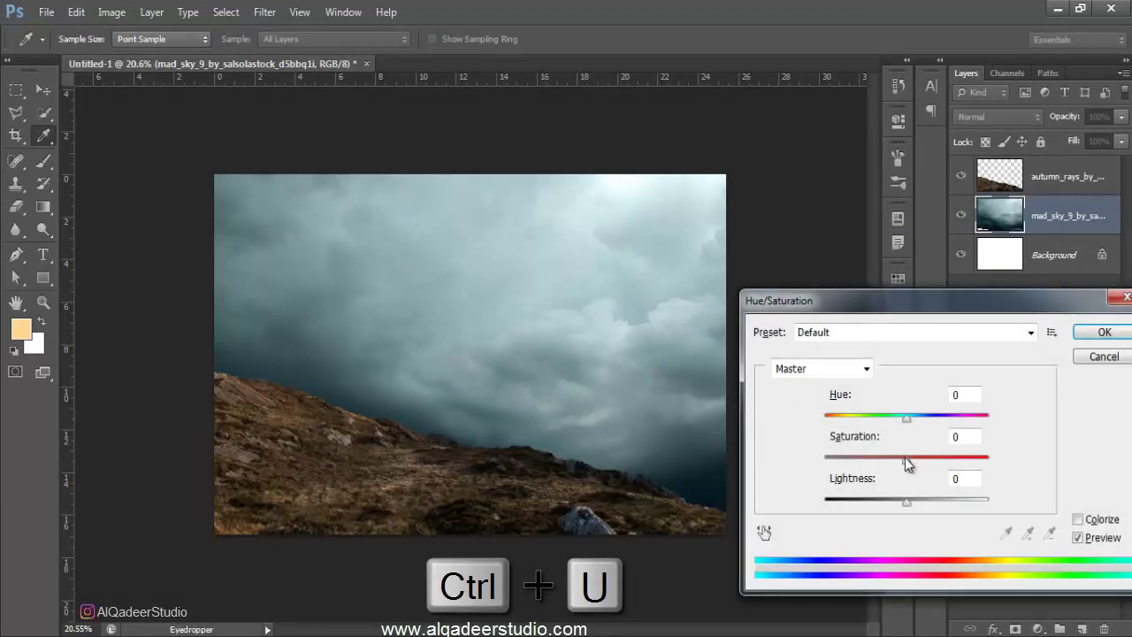
{"action": "left_click_drag", "start_coordinate": [904, 457], "coordinate": [721, 458]}
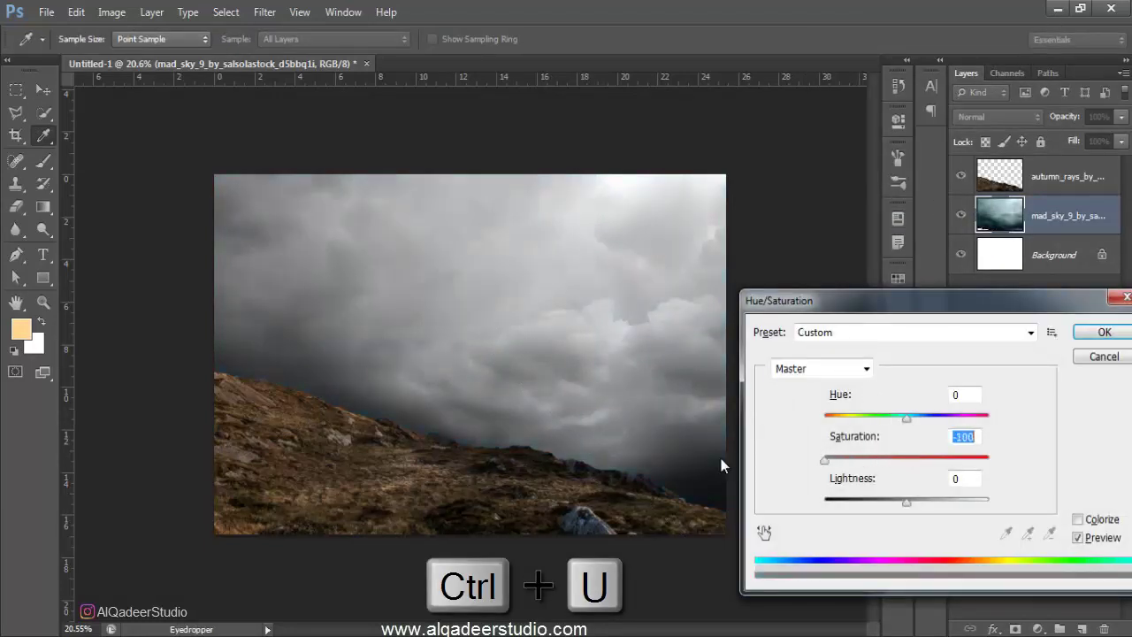
{"action": "left_click", "coordinate": [1103, 331]}
{"action": "key", "text": "w"}
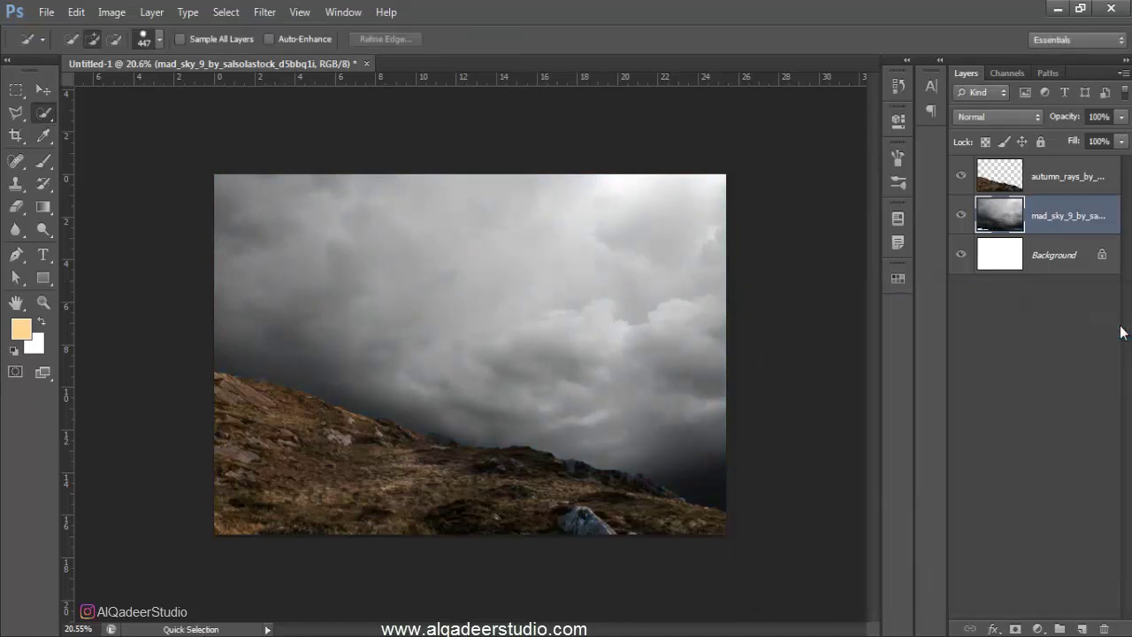
- Apply an 11.4-pixel Gaussian Blur to the sky and add an empty layer above it
{"action": "left_click", "coordinate": [280, 17]}
{"action": "mouse_move", "coordinate": [273, 188]}
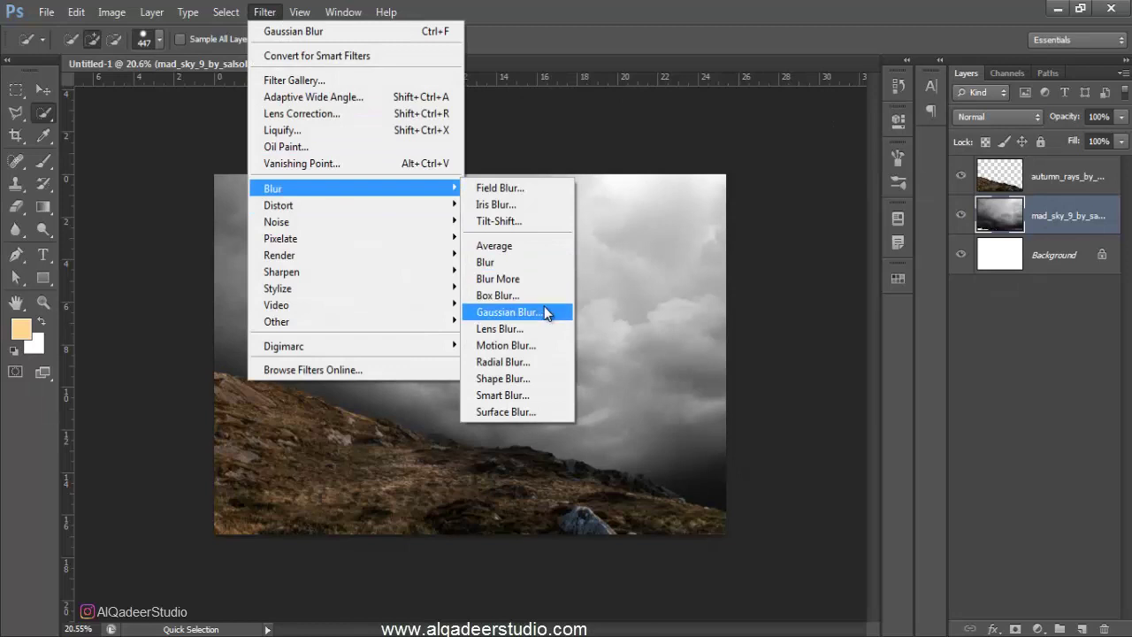
{"action": "left_click", "coordinate": [543, 309]}
{"action": "left_click_drag", "start_coordinate": [806, 383], "coordinate": [827, 382]}
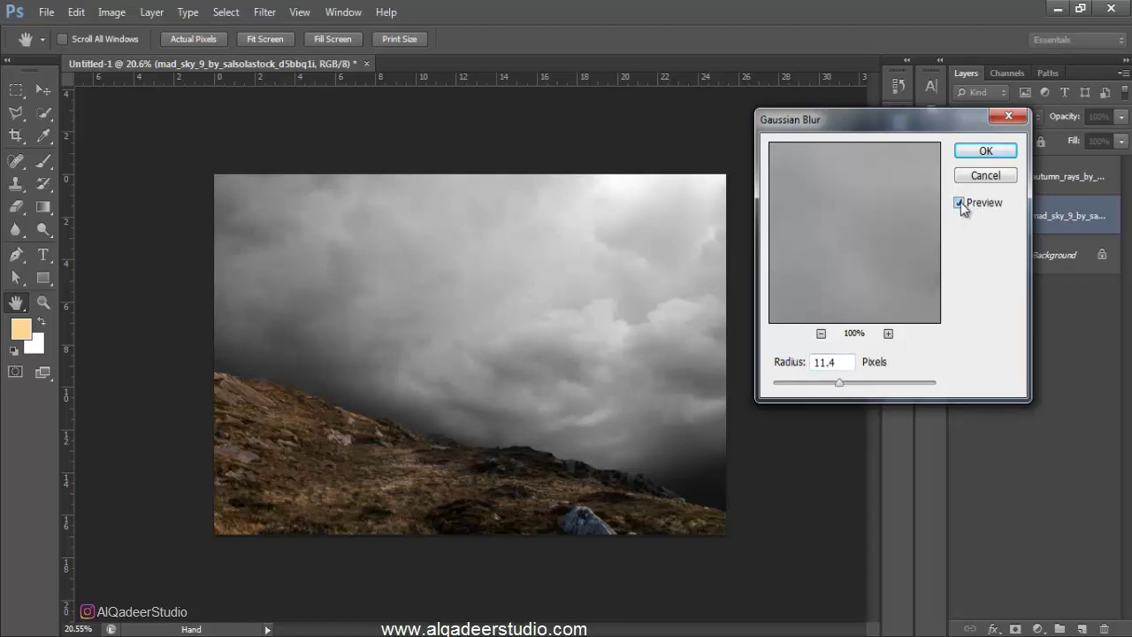
{"action": "left_click", "coordinate": [1002, 152]}
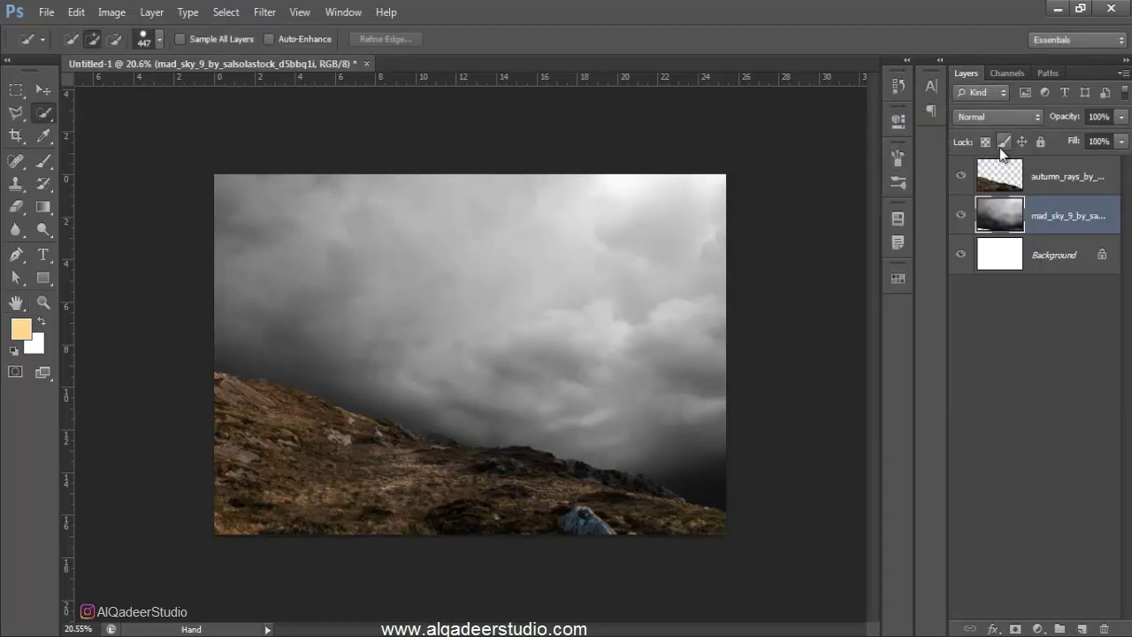
{"action": "left_click", "coordinate": [1041, 180]}
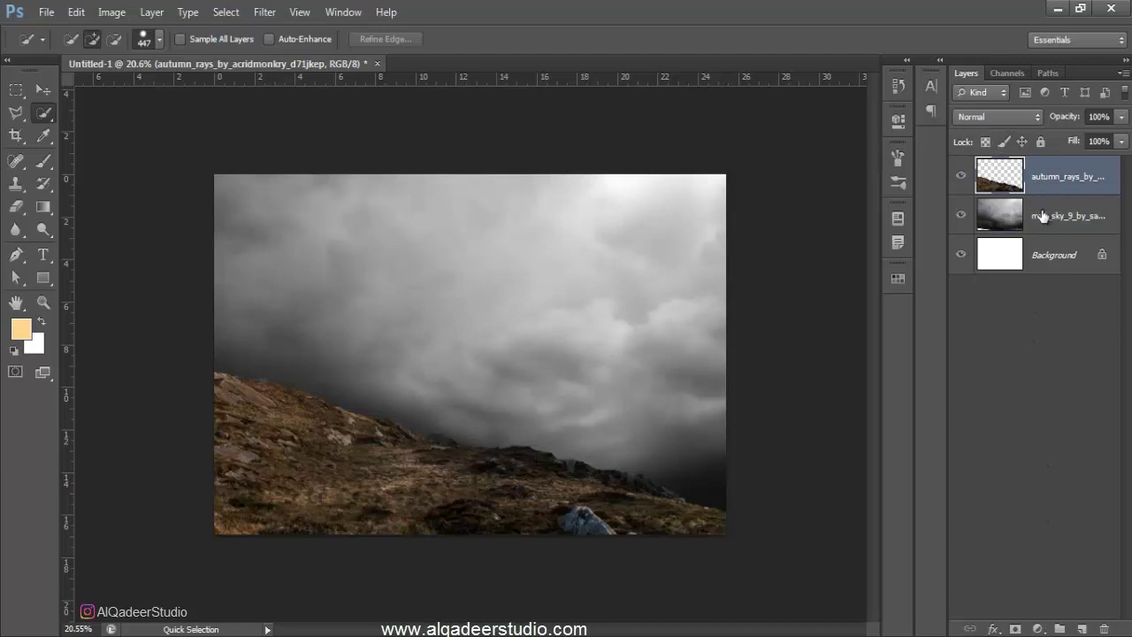
{"action": "left_click", "coordinate": [1043, 216]}
{"action": "left_click", "coordinate": [1081, 629]}
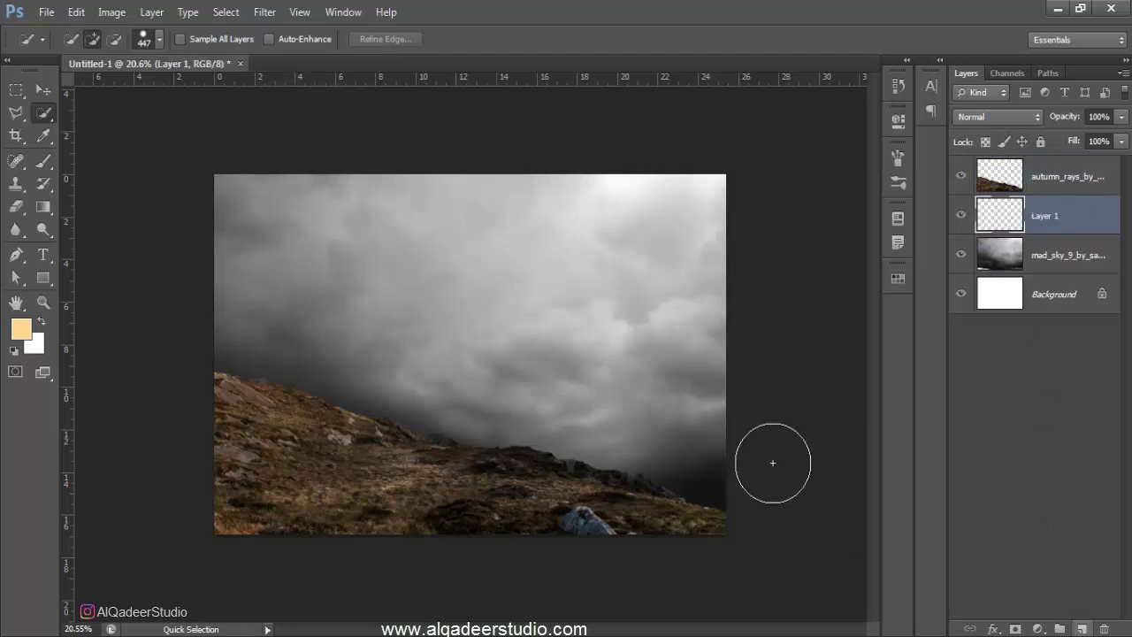
- Paint a soft #ffd791 pale-orange spot in the sky with a large brush
{"action": "left_click", "coordinate": [44, 164]}
{"action": "left_click", "coordinate": [26, 326]}
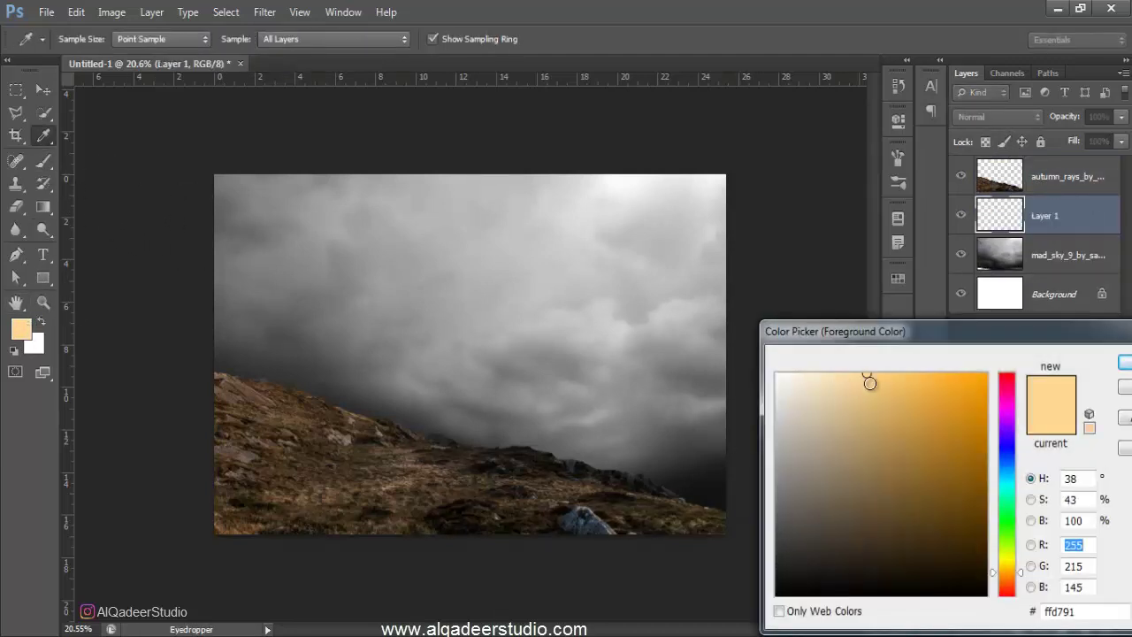
{"action": "left_click", "coordinate": [1121, 363]}
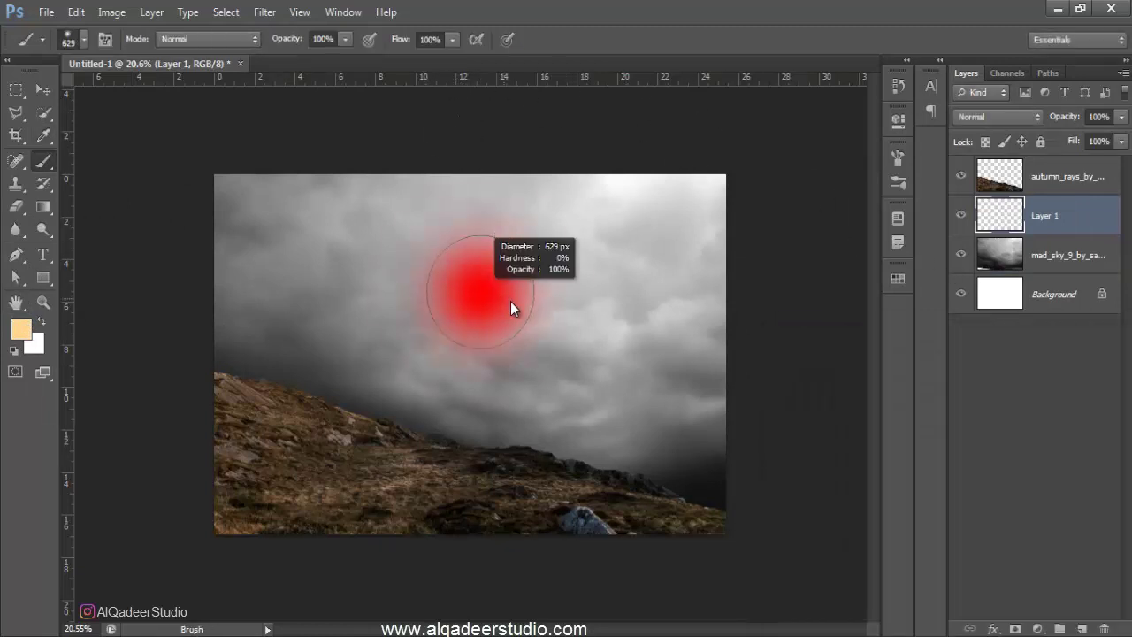
{"action": "left_click", "coordinate": [464, 346]}
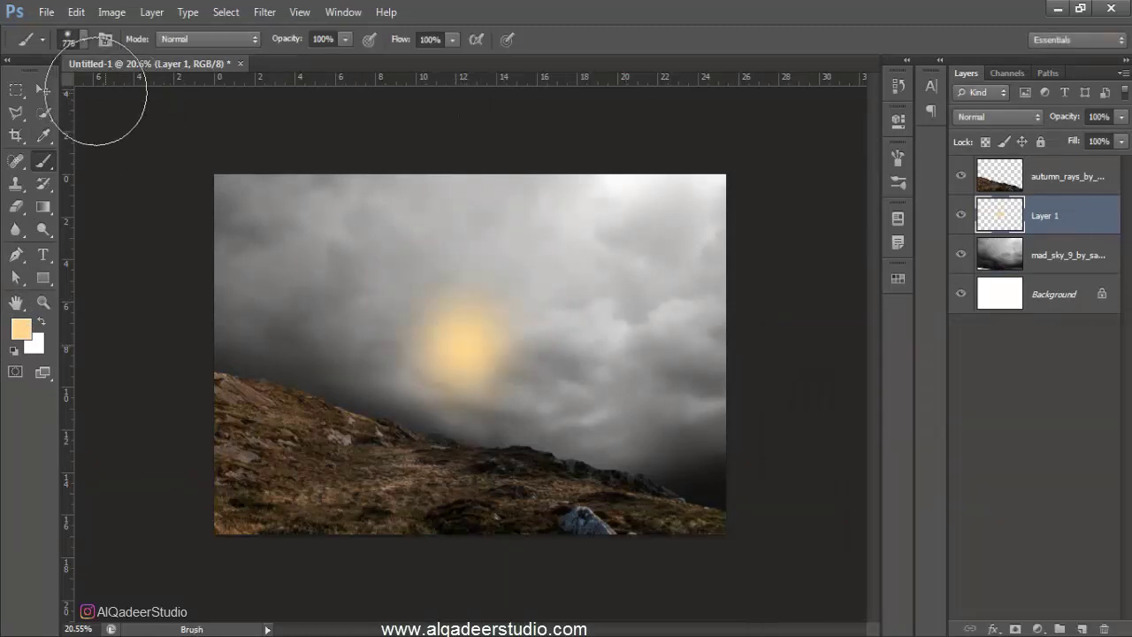
- Enlarge and skew the orange glow across the upper-right sky with Free Transform
{"action": "left_click", "coordinate": [49, 92]}
{"action": "scroll", "coordinate": [307, 235], "scroll_direction": "down", "scroll_amount": 2}
{"action": "key", "text": "ctrl+t"}
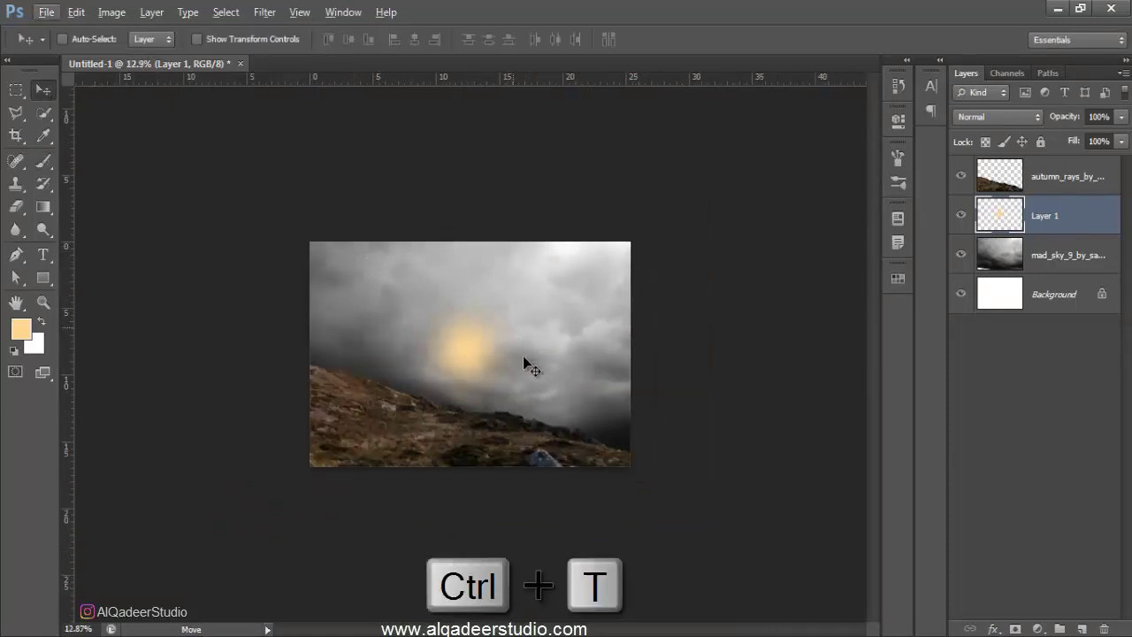
{"action": "mouse_move", "coordinate": [536, 423]}
{"action": "left_mouse_down"}
{"action": "mouse_move", "coordinate": [857, 550]}
{"action": "mouse_move", "coordinate": [884, 574]}
{"action": "left_mouse_up"}
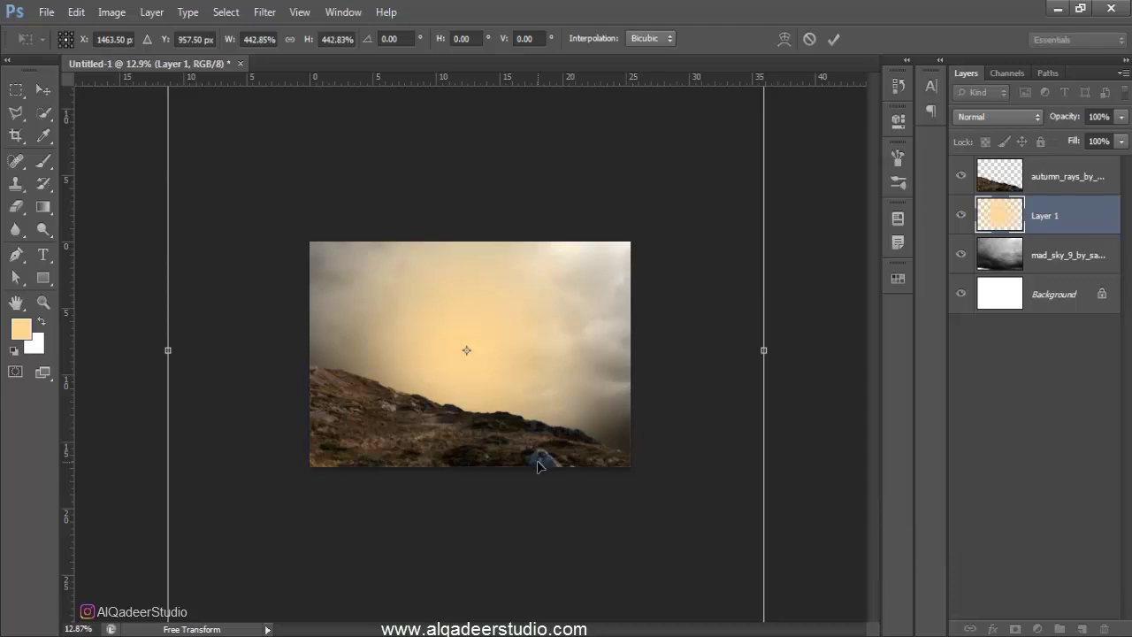
{"action": "left_click_drag", "start_coordinate": [540, 463], "coordinate": [637, 409]}
{"action": "scroll", "coordinate": [497, 453], "scroll_direction": "down", "scroll_amount": 2}
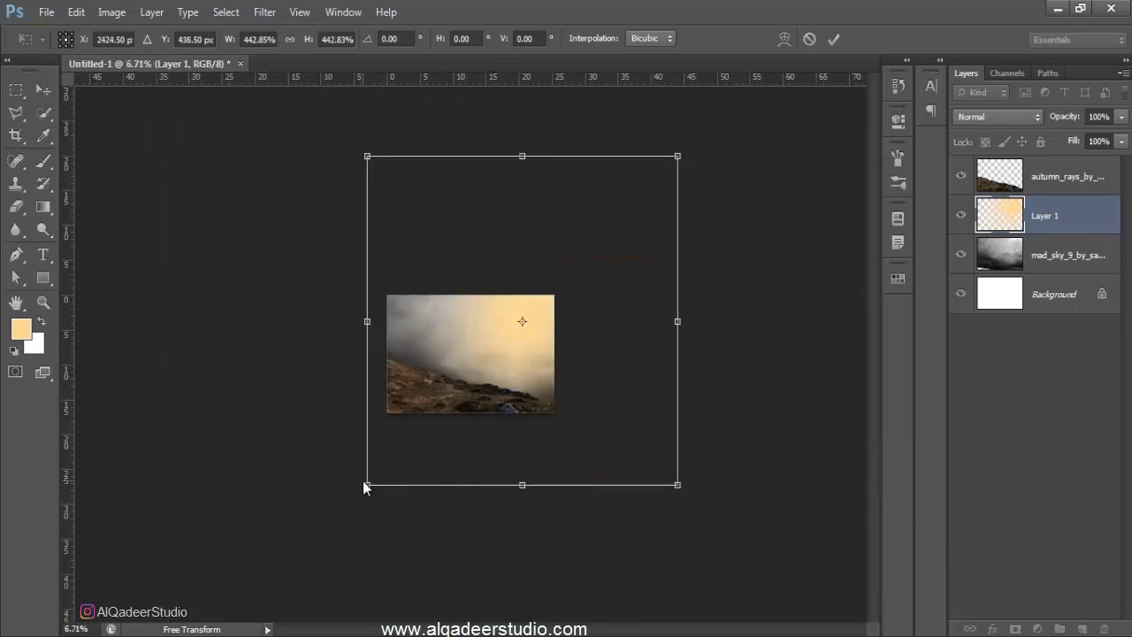
{"action": "left_click_drag", "start_coordinate": [365, 485], "coordinate": [290, 551]}
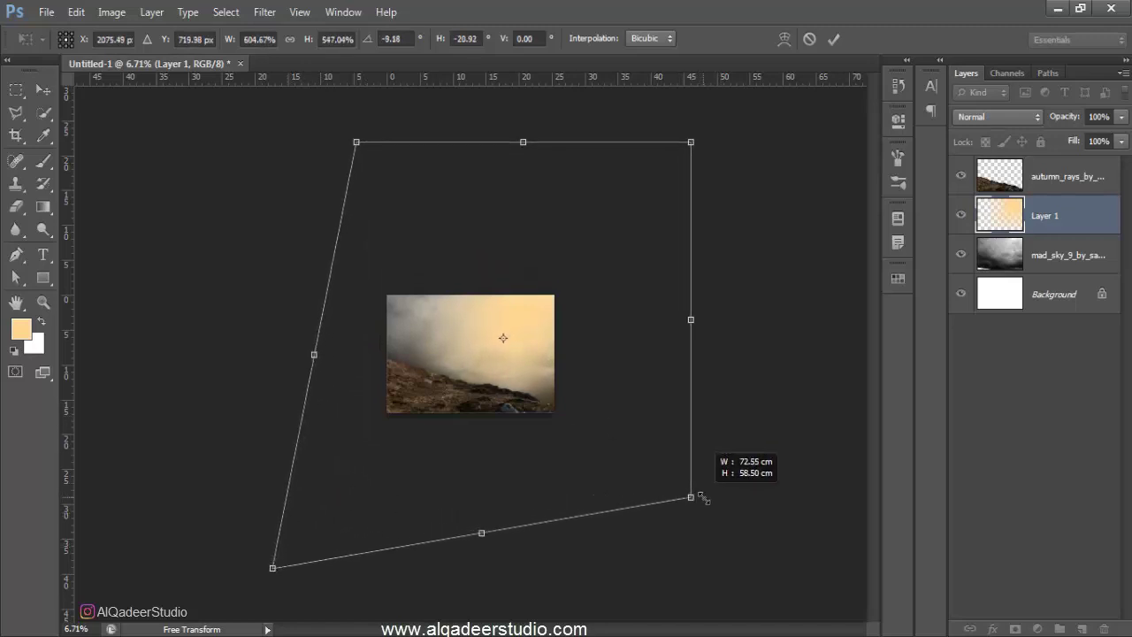
{"action": "left_click_drag", "start_coordinate": [694, 494], "coordinate": [712, 508]}
{"action": "left_click_drag", "start_coordinate": [622, 412], "coordinate": [615, 412]}
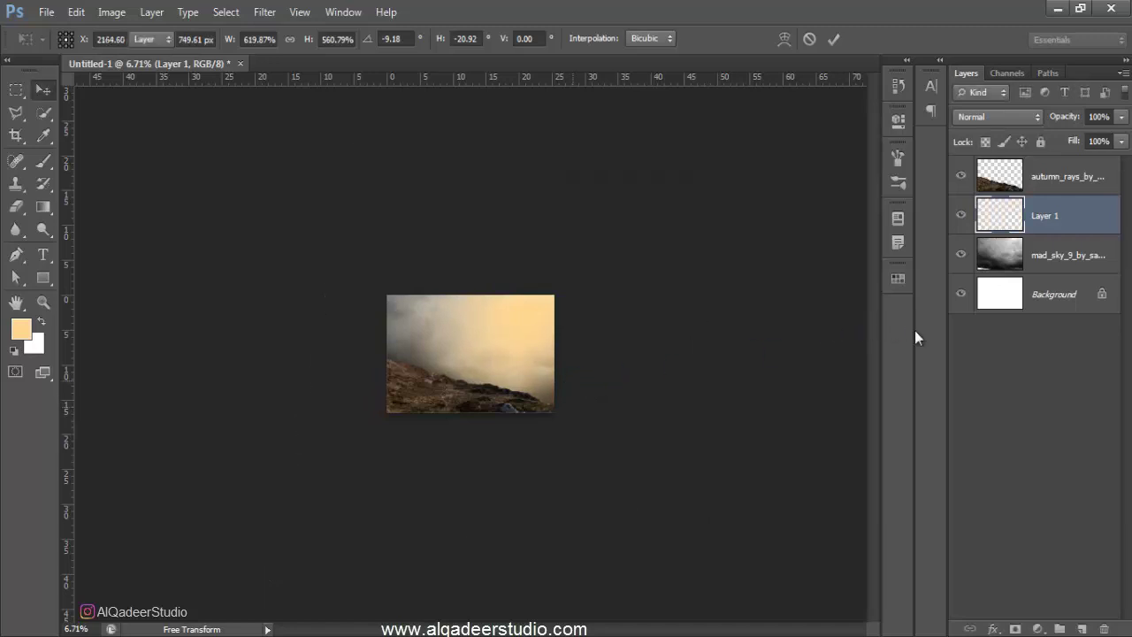
- Add a new Overlay-blended Layer 2 above the mad_sky layer
{"action": "left_click", "coordinate": [1090, 275]}
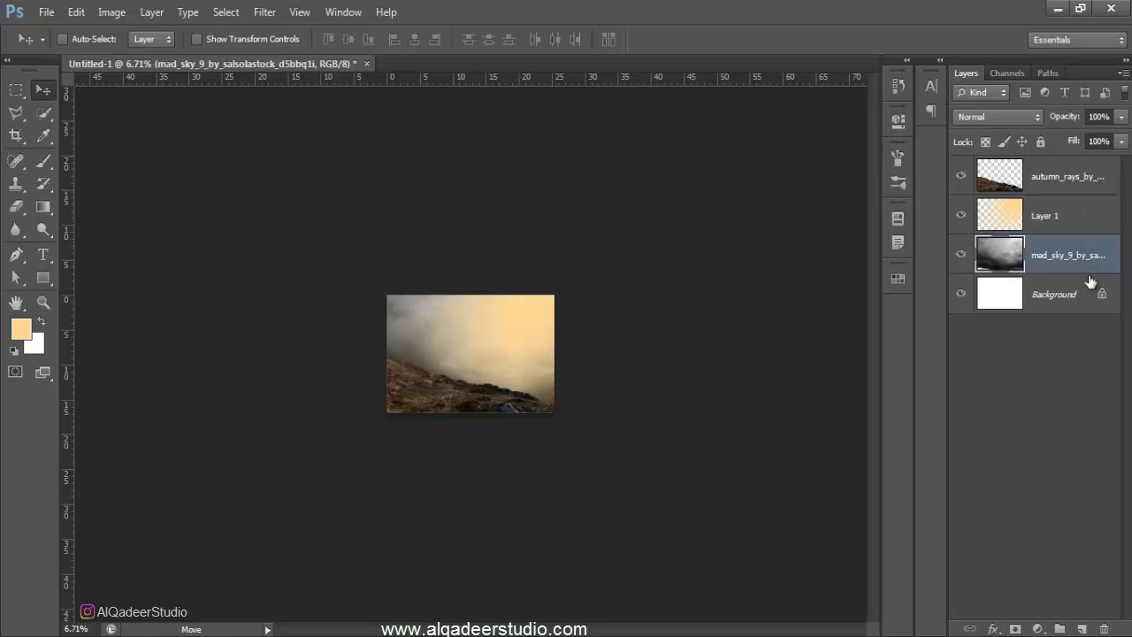
{"action": "left_click", "coordinate": [1082, 628]}
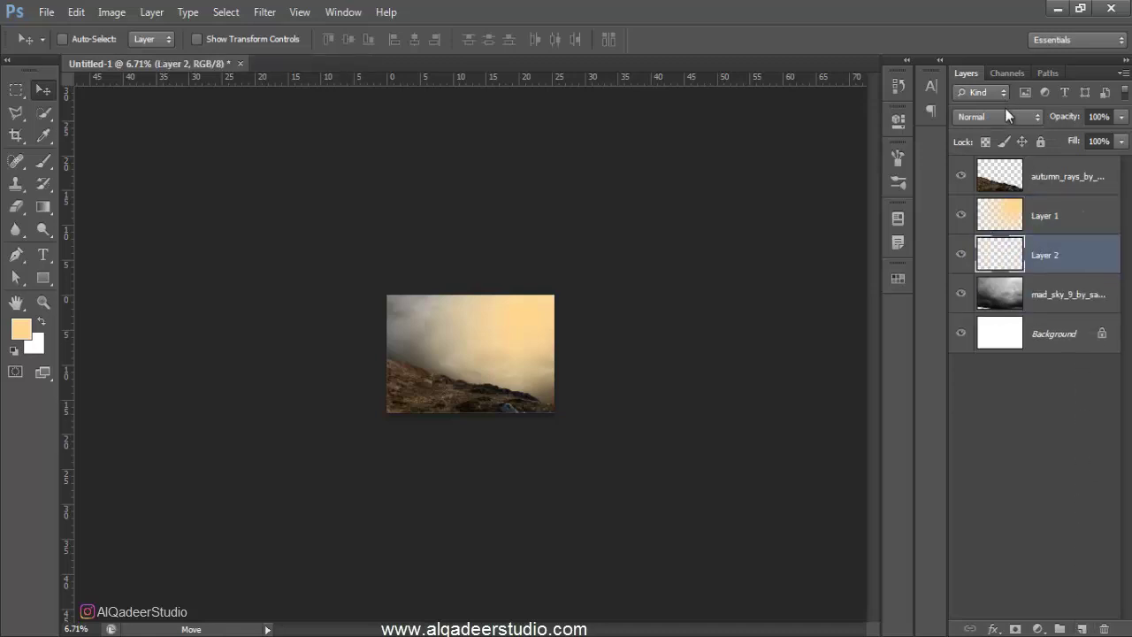
{"action": "left_click", "coordinate": [1005, 113]}
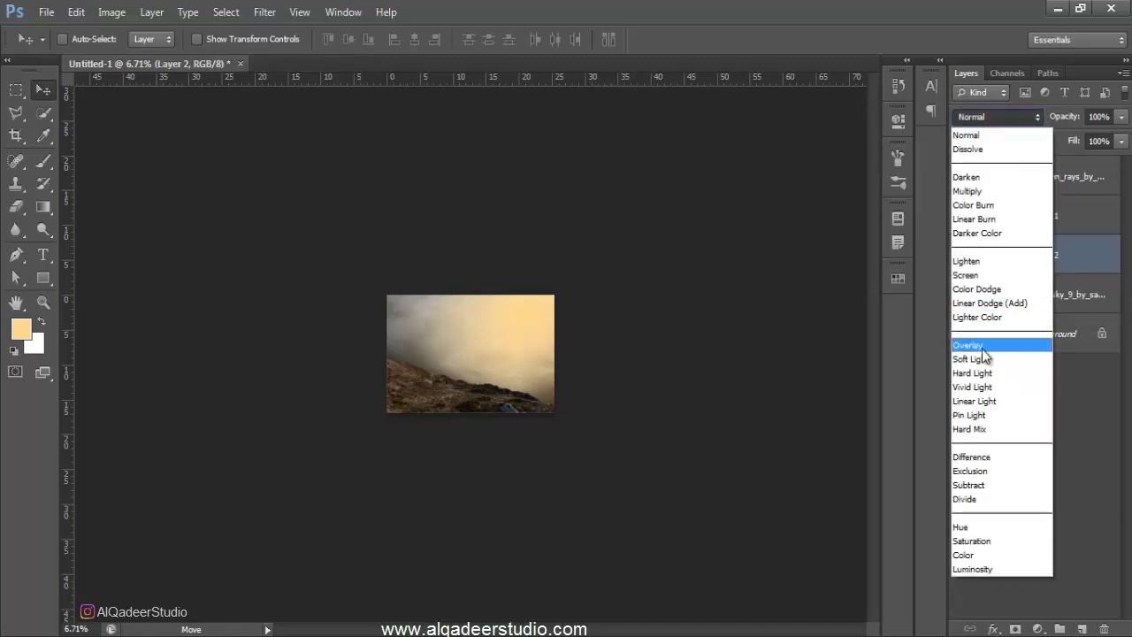
{"action": "left_click", "coordinate": [972, 345]}
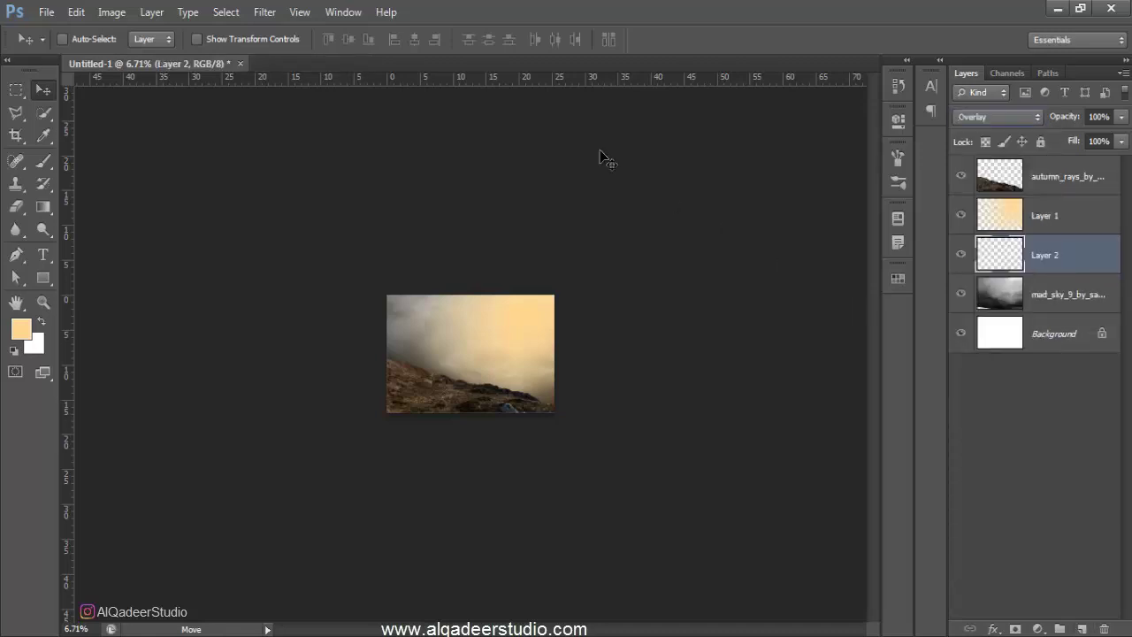
- With a 12% flow, ~1283 px brush, paint peach warmth over the ridge and upper-left clouds
{"action": "left_click", "coordinate": [44, 162]}
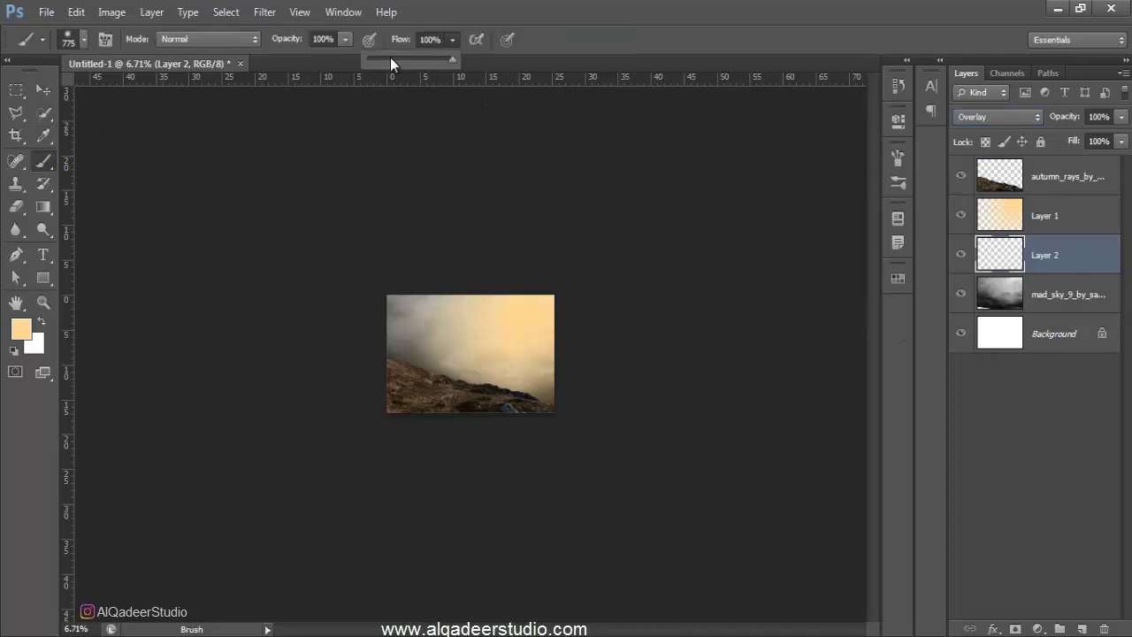
{"action": "left_click_drag", "start_coordinate": [390, 62], "coordinate": [378, 60]}
{"action": "scroll", "coordinate": [422, 356], "scroll_direction": "up", "scroll_amount": 3}
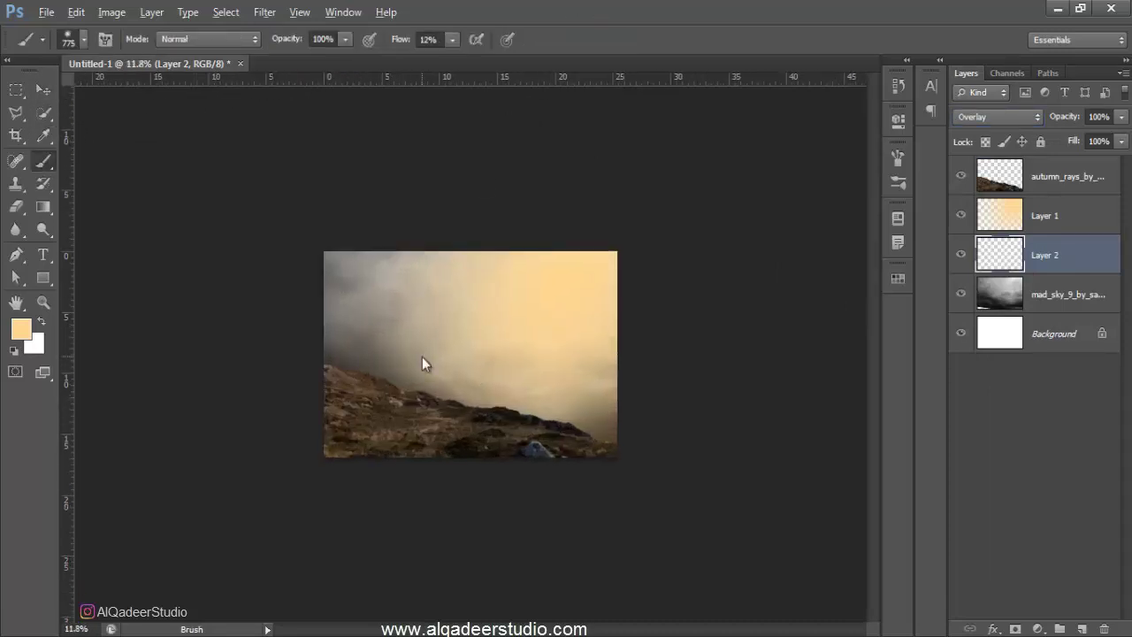
{"action": "left_click_drag", "start_coordinate": [402, 303], "coordinate": [448, 351]}
{"action": "mouse_move", "coordinate": [371, 308]}
{"action": "left_mouse_down"}
{"action": "mouse_move", "coordinate": [354, 283]}
{"action": "mouse_move", "coordinate": [336, 354]}
{"action": "mouse_move", "coordinate": [378, 397]}
{"action": "mouse_move", "coordinate": [616, 427]}
{"action": "left_mouse_up"}
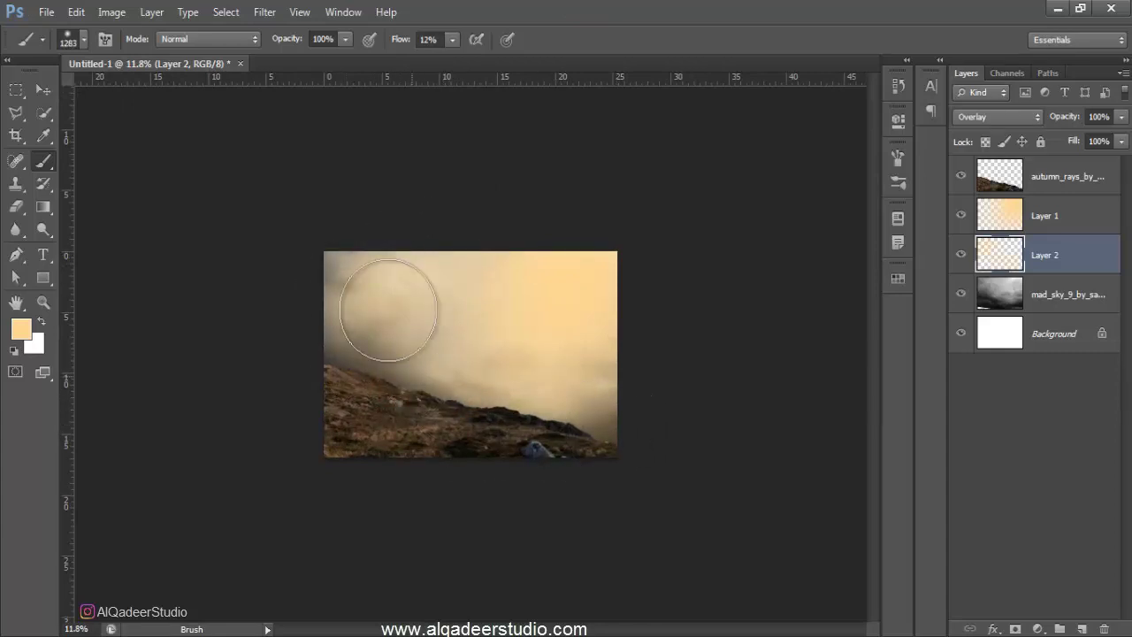
{"action": "mouse_move", "coordinate": [391, 303]}
{"action": "left_mouse_down"}
{"action": "mouse_move", "coordinate": [422, 239]}
{"action": "mouse_move", "coordinate": [432, 286]}
{"action": "mouse_move", "coordinate": [325, 280]}
{"action": "mouse_move", "coordinate": [392, 410]}
{"action": "mouse_move", "coordinate": [454, 348]}
{"action": "mouse_move", "coordinate": [453, 310]}
{"action": "mouse_move", "coordinate": [383, 257]}
{"action": "mouse_move", "coordinate": [348, 348]}
{"action": "mouse_move", "coordinate": [549, 422]}
{"action": "left_mouse_up"}
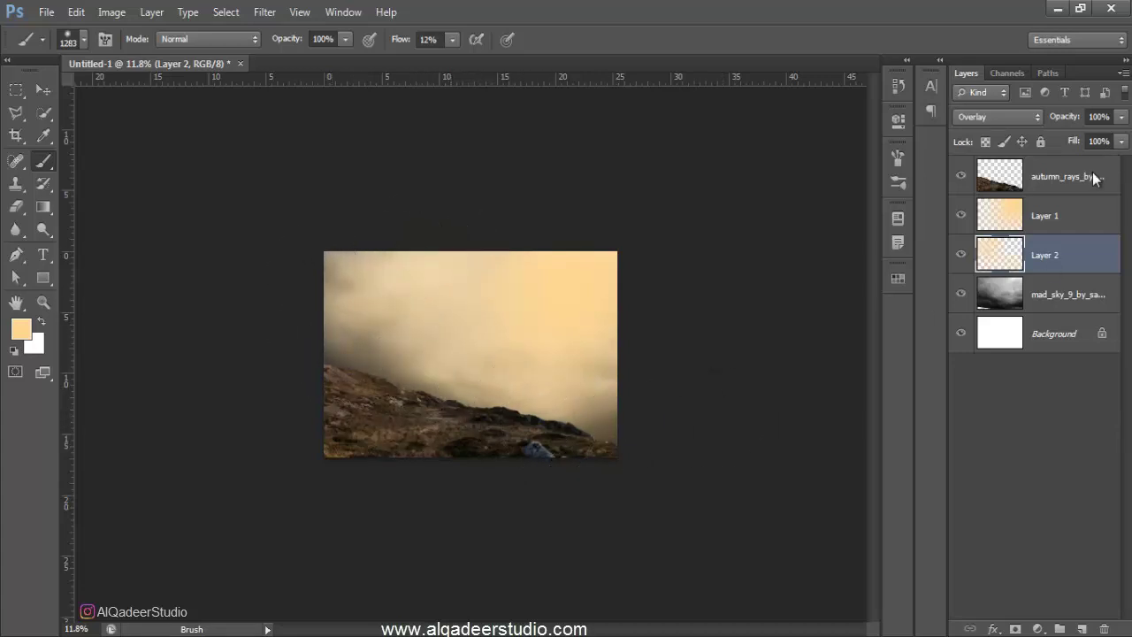
- Set Layer 2's lightness to -26 via Hue/Saturation and compare the result
{"action": "key", "text": "ctrl+u"}
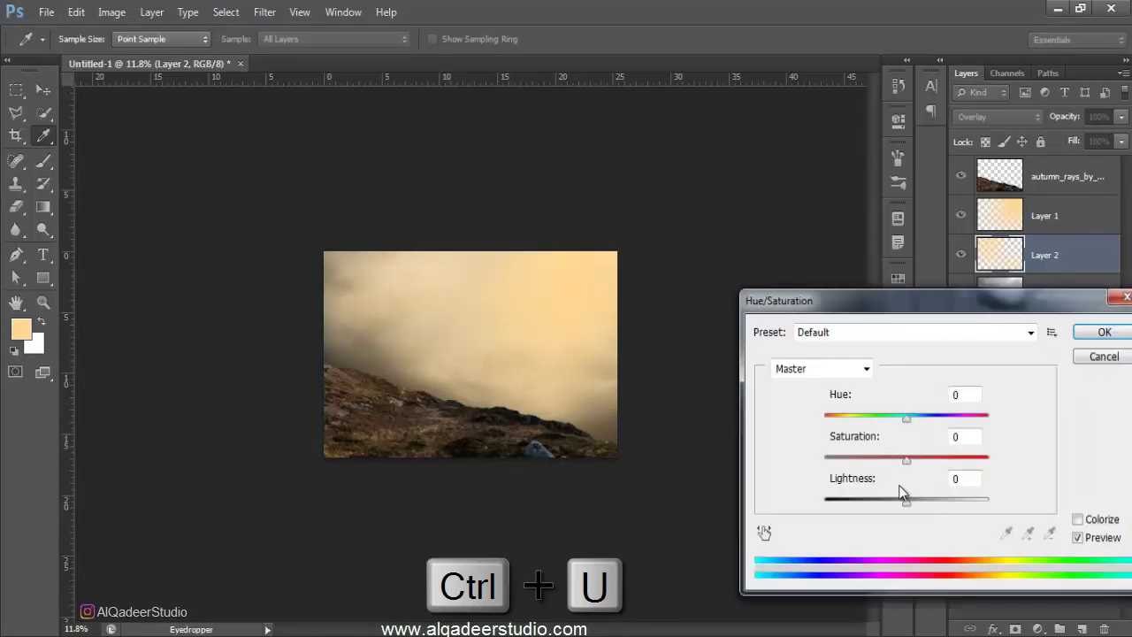
{"action": "left_click_drag", "start_coordinate": [900, 500], "coordinate": [885, 500]}
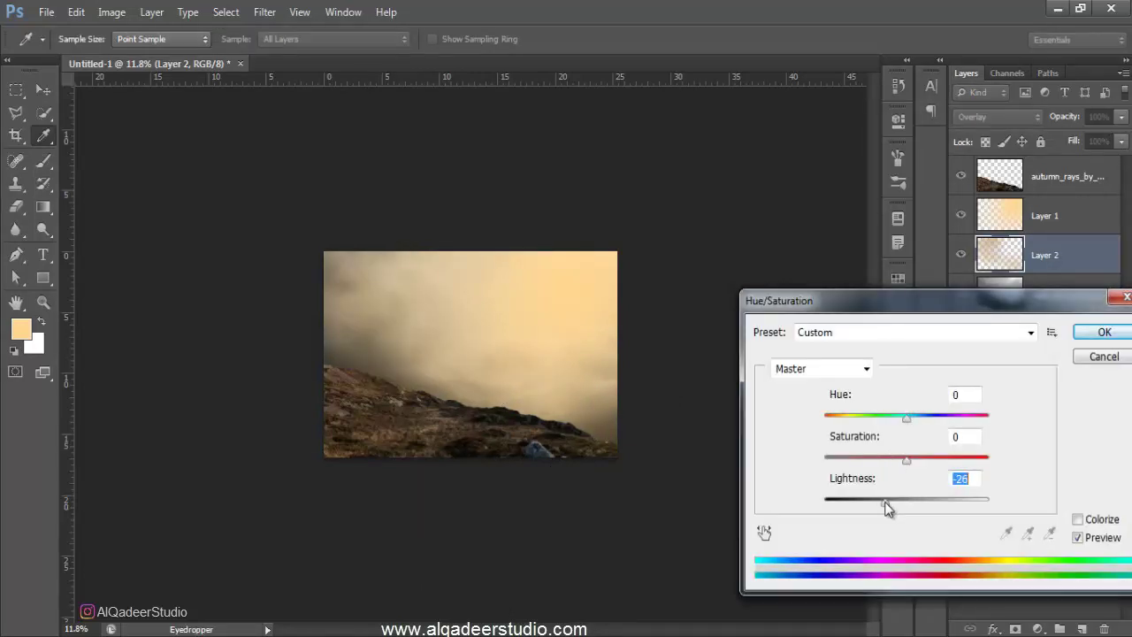
{"action": "left_click", "coordinate": [1105, 332]}
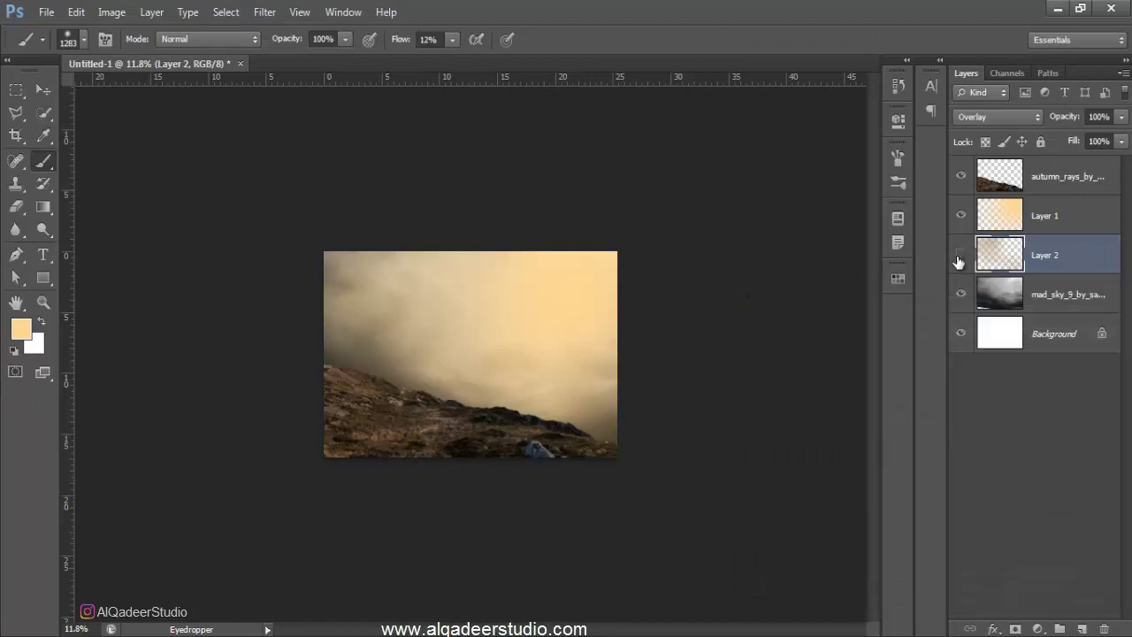
{"action": "left_click", "coordinate": [960, 254]}
{"action": "key", "text": "ctrl+plus"}
{"action": "key", "text": "ctrl+plus"}
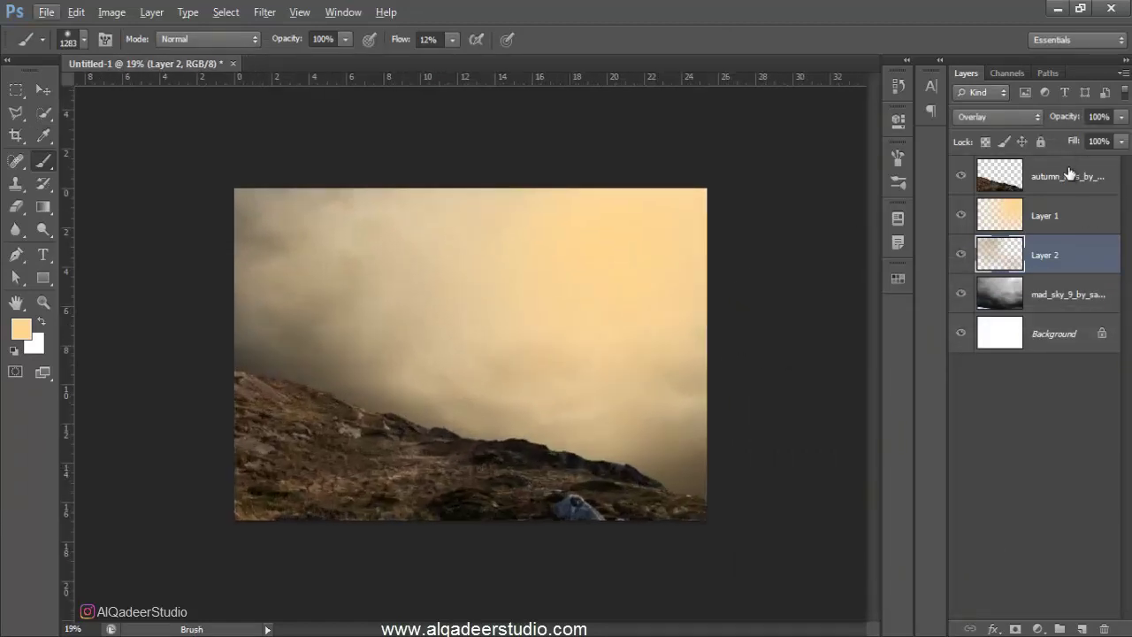
{"action": "left_click", "coordinate": [1068, 174]}
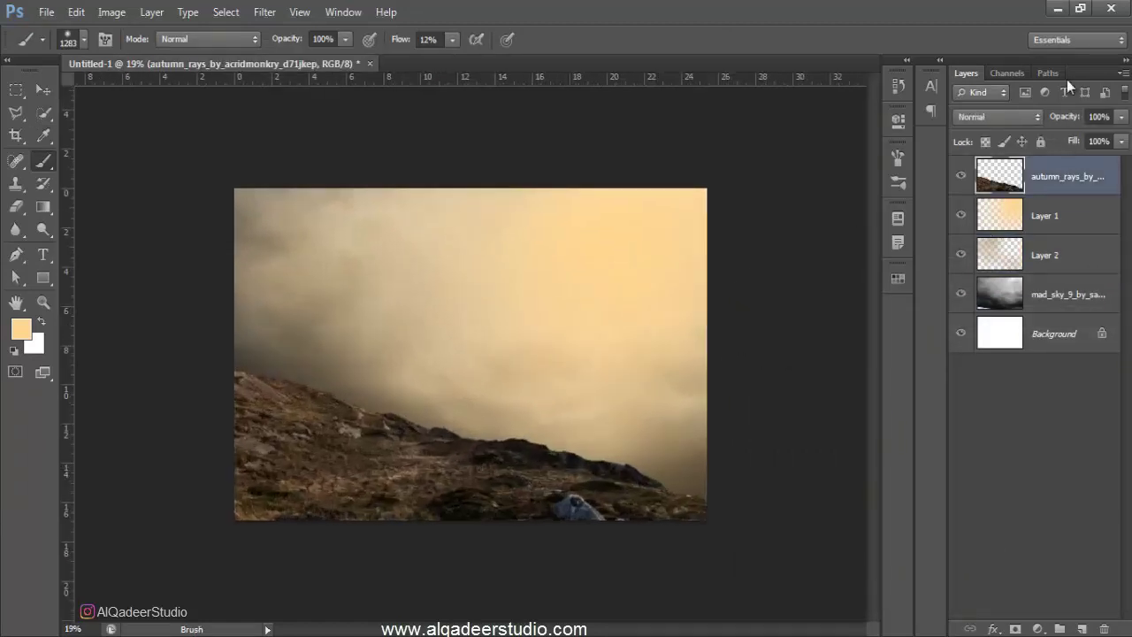
- Add a Brightness/Contrast layer clipped to the hillside with Brightness about 138
{"action": "left_click", "coordinate": [1036, 629]}
{"action": "left_click", "coordinate": [976, 314]}
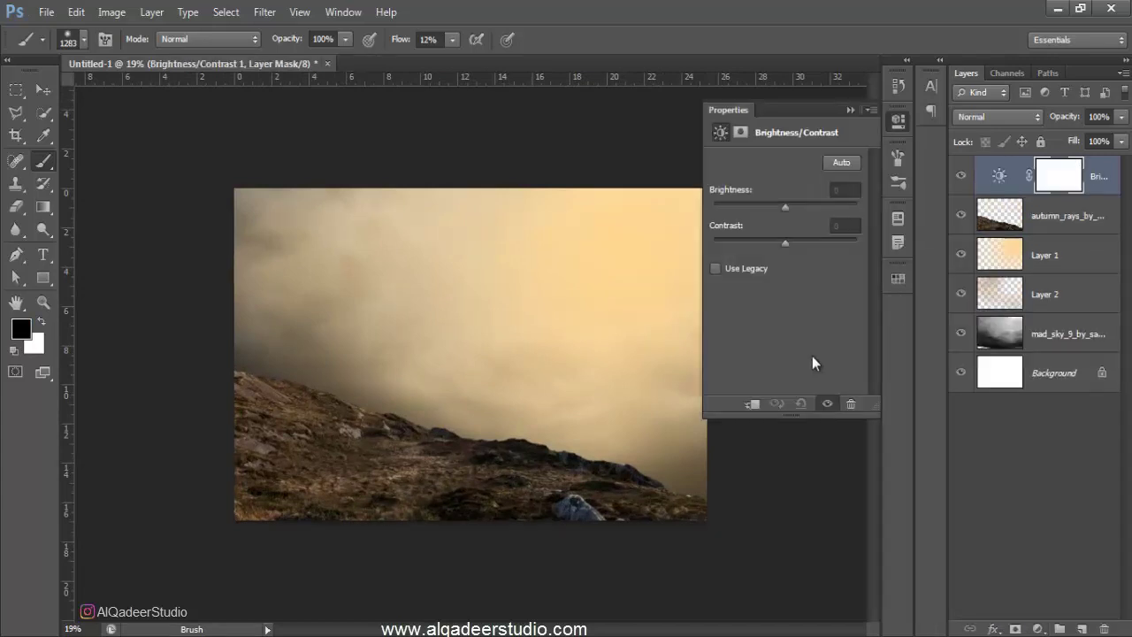
{"action": "left_click", "coordinate": [753, 402]}
{"action": "left_click_drag", "start_coordinate": [798, 204], "coordinate": [850, 204]}
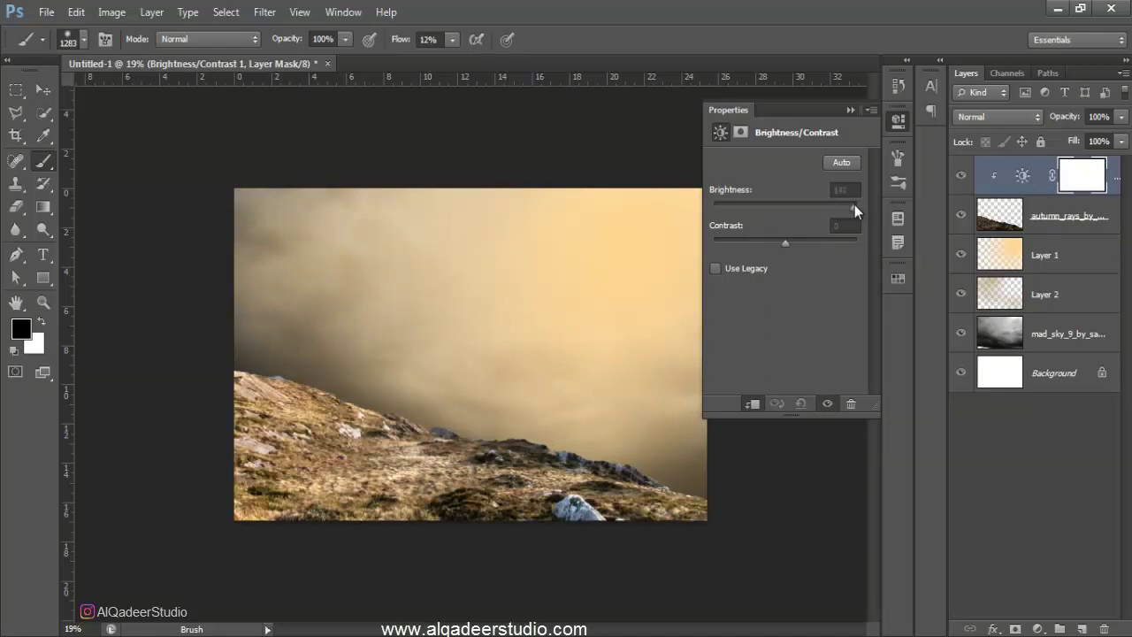
{"action": "left_click", "coordinate": [850, 110]}
- Add Layer 3, clip it to the layers below, and set it to Overlay
{"action": "left_click", "coordinate": [1081, 629]}
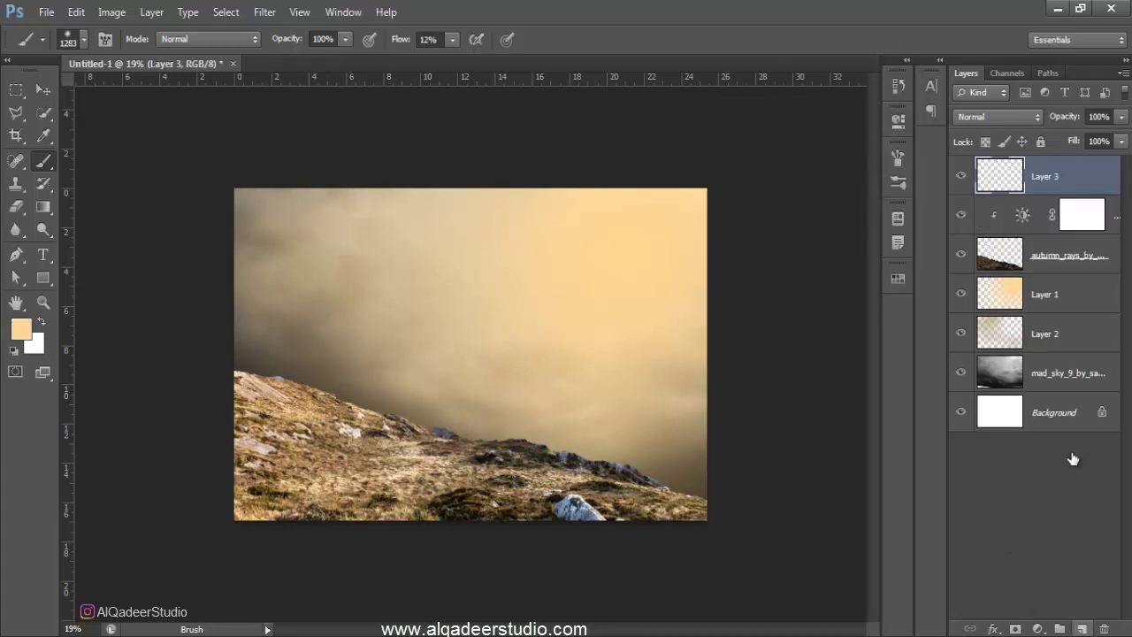
{"action": "right_click", "coordinate": [1059, 195]}
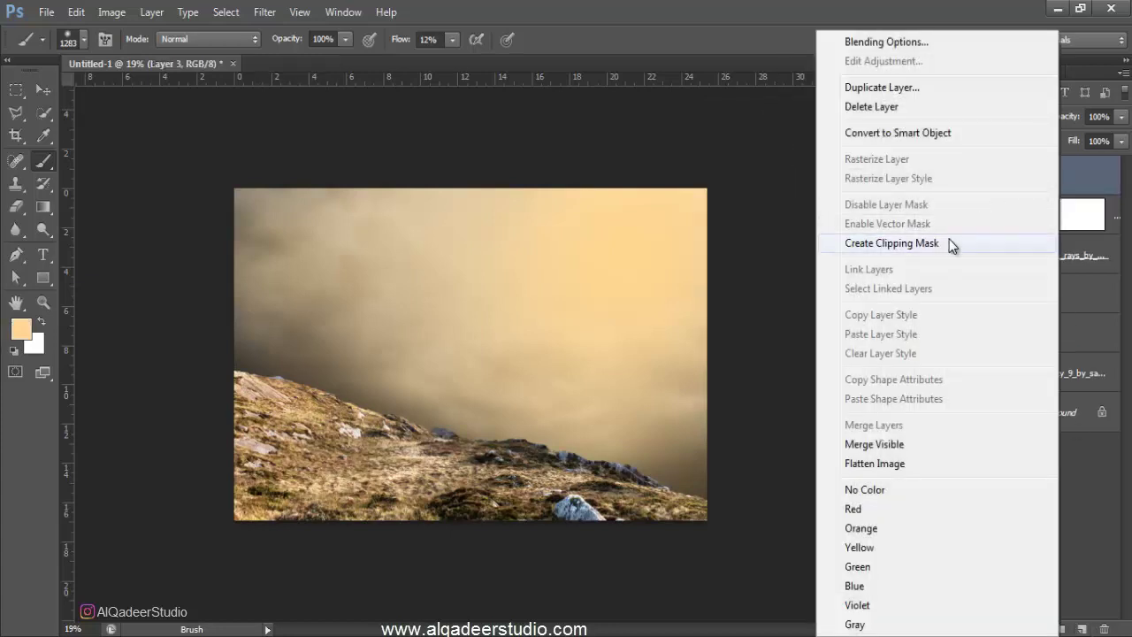
{"action": "left_click", "coordinate": [959, 238]}
{"action": "left_click", "coordinate": [973, 118]}
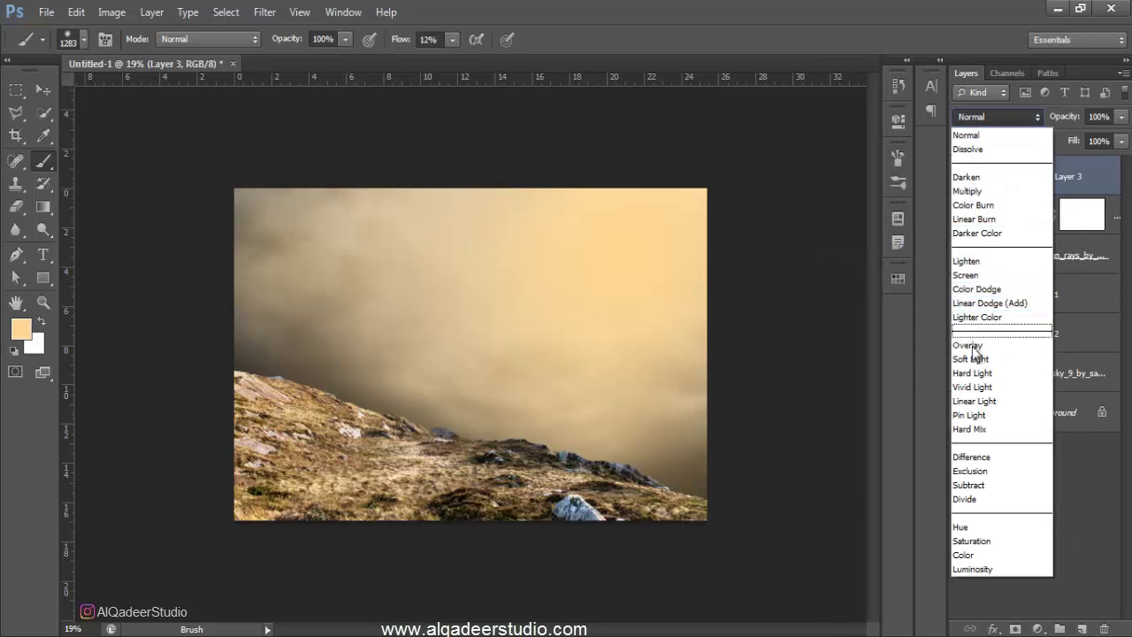
{"action": "left_click", "coordinate": [959, 345]}
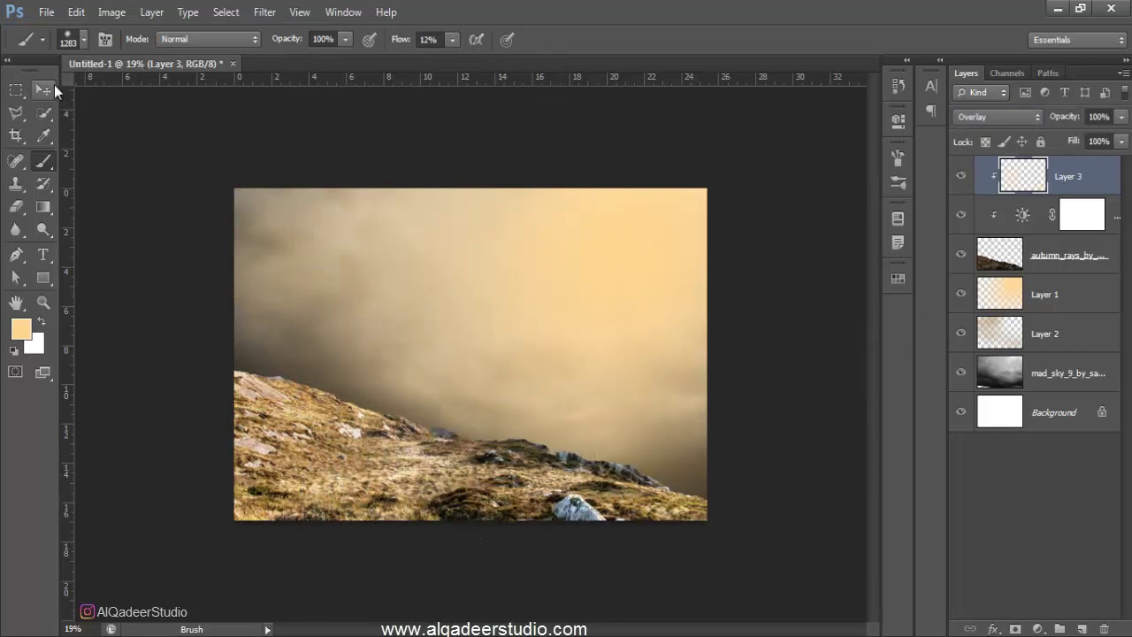
- Place the old_wooden_house image into the composite
{"action": "left_click", "coordinate": [40, 90]}
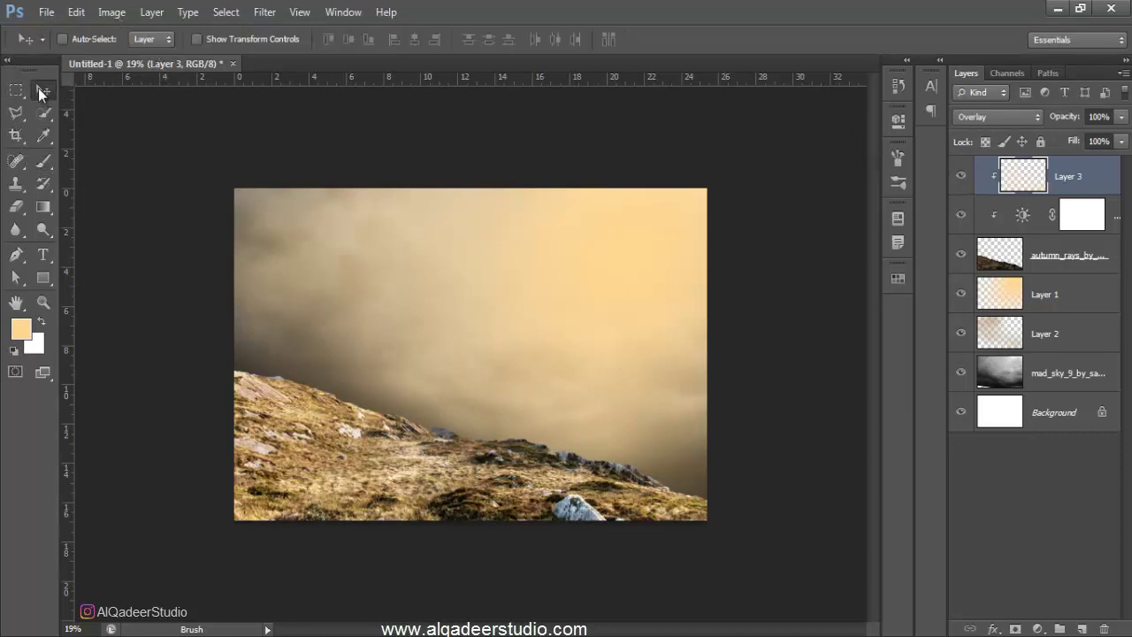
{"action": "left_click", "coordinate": [39, 11]}
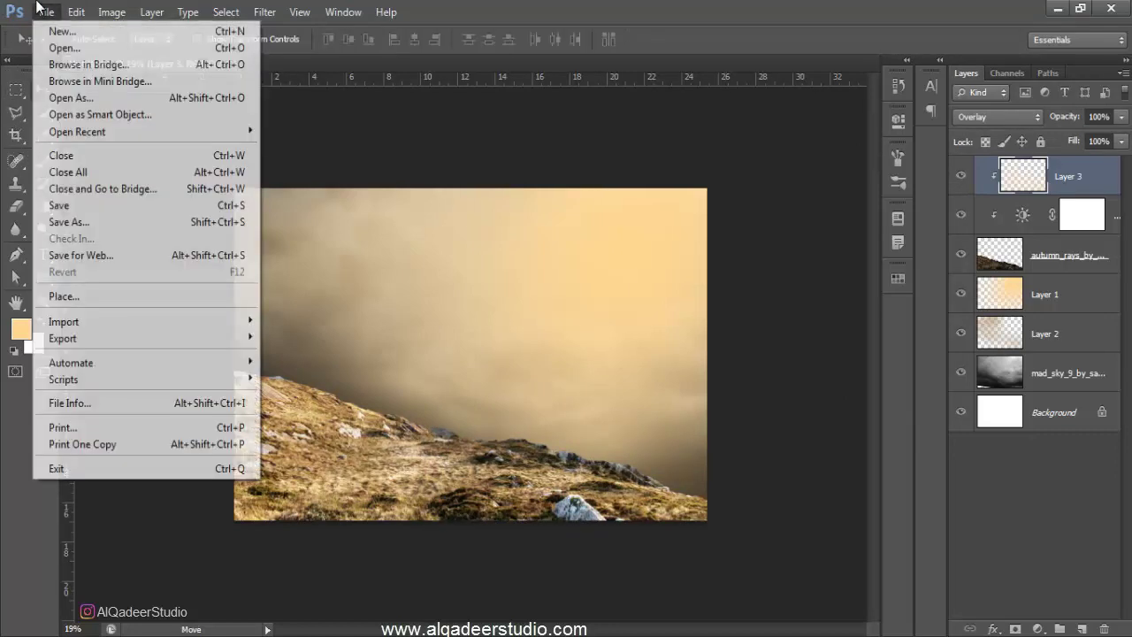
{"action": "left_click", "coordinate": [83, 298]}
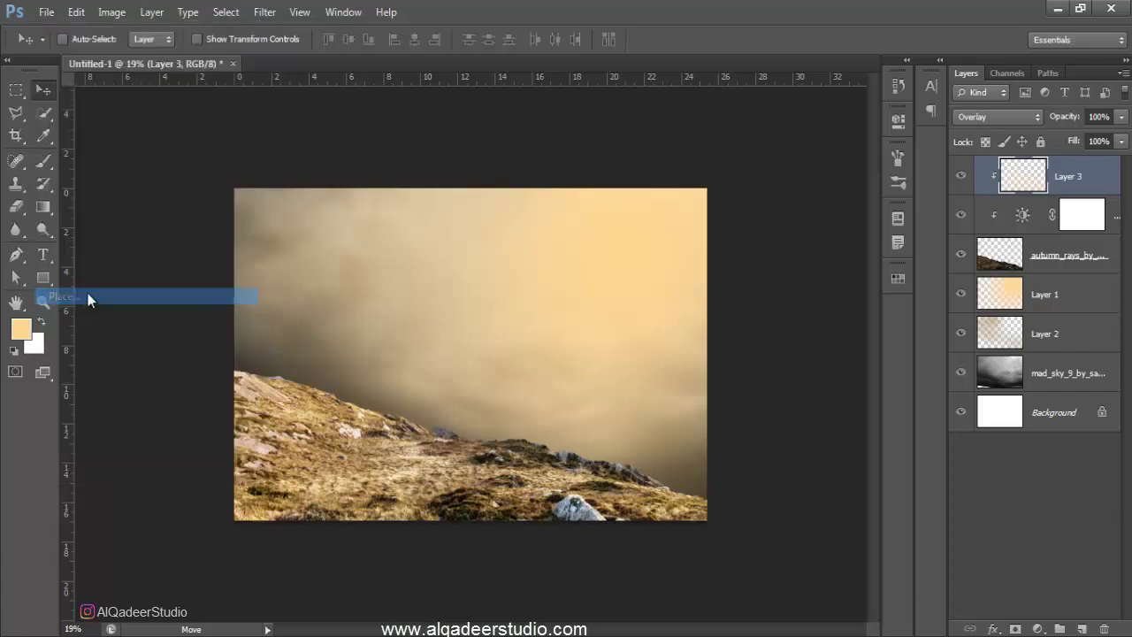
{"action": "double_click", "coordinate": [656, 141]}
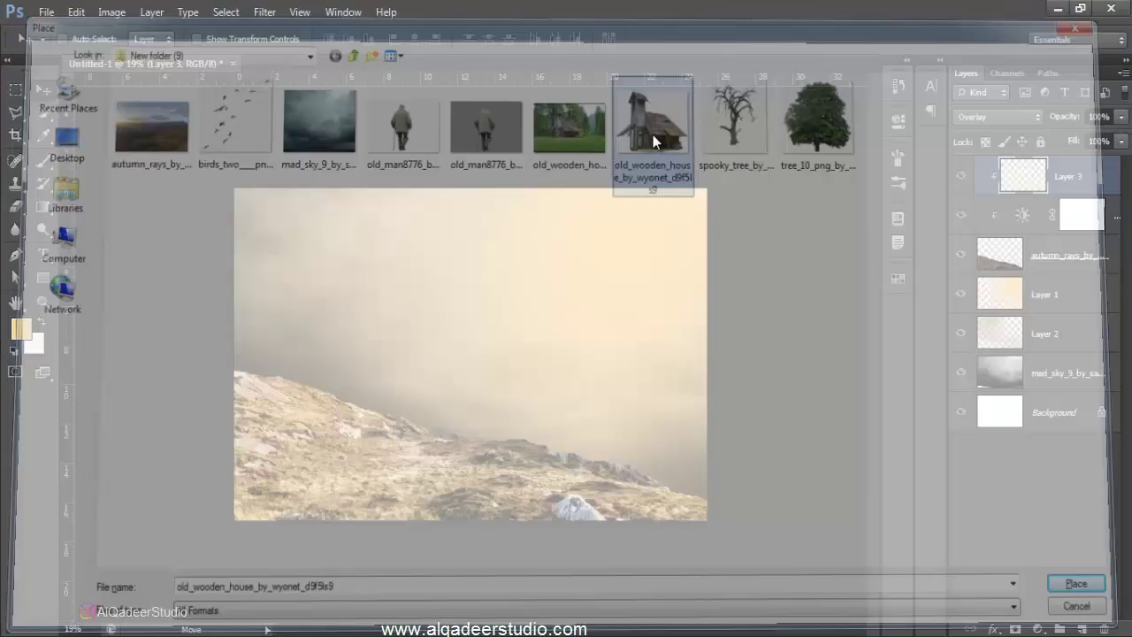
- Scale the house to about 221%, move it onto the hillside, and tilt it about 2.4°
{"action": "left_click_drag", "start_coordinate": [544, 419], "coordinate": [668, 472]}
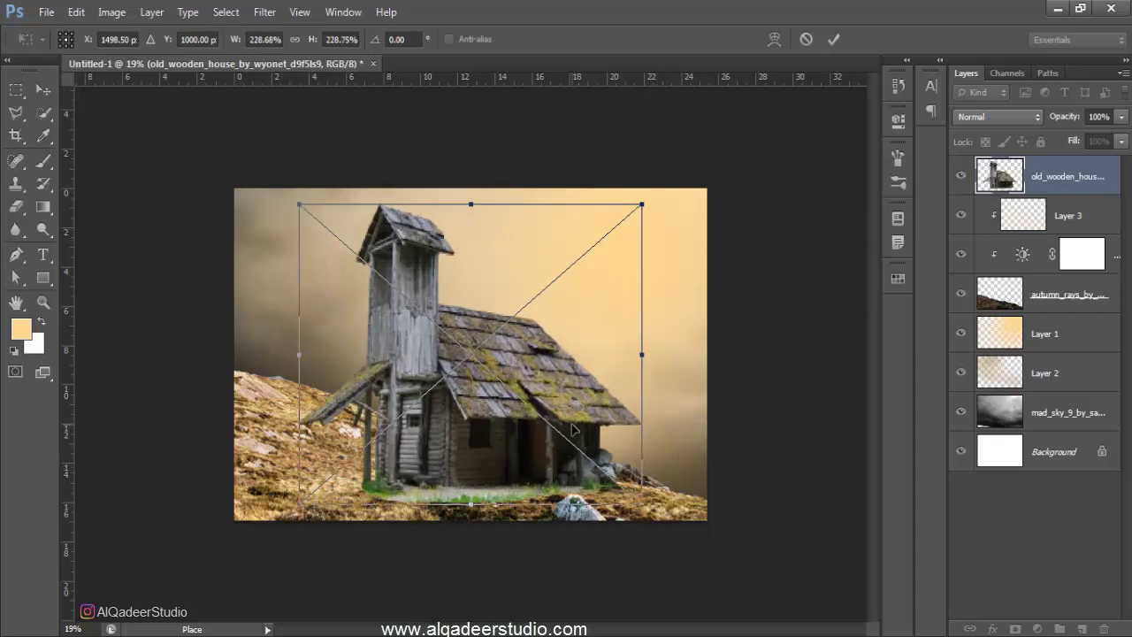
{"action": "mouse_move", "coordinate": [579, 429]}
{"action": "left_mouse_down"}
{"action": "mouse_move", "coordinate": [626, 413]}
{"action": "mouse_move", "coordinate": [654, 419]}
{"action": "left_mouse_up"}
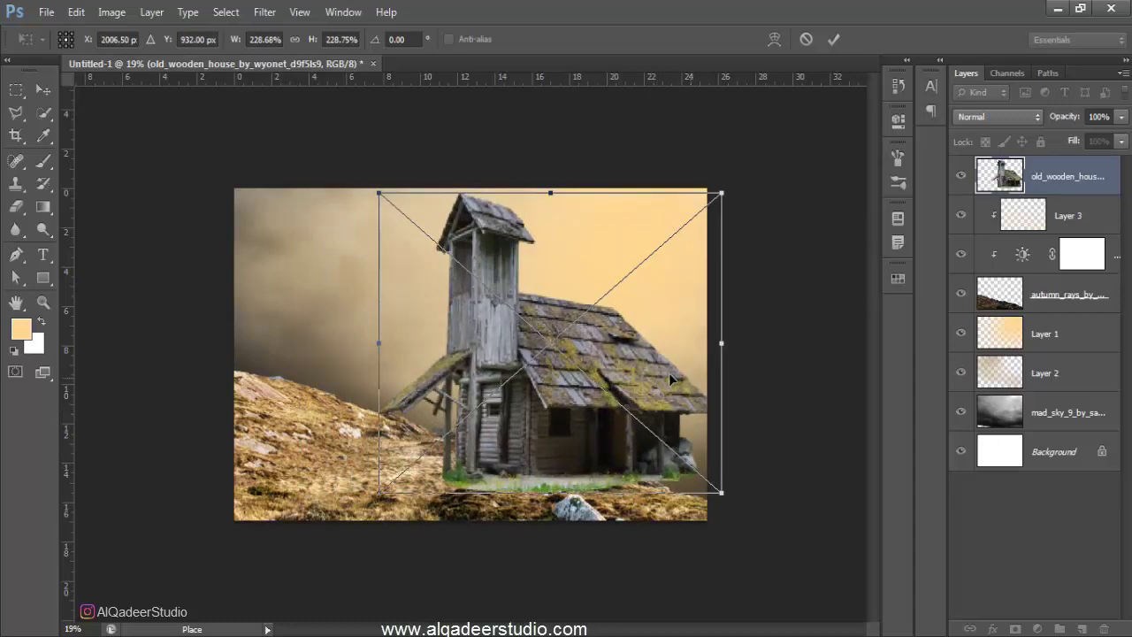
{"action": "left_click_drag", "start_coordinate": [725, 495], "coordinate": [719, 491]}
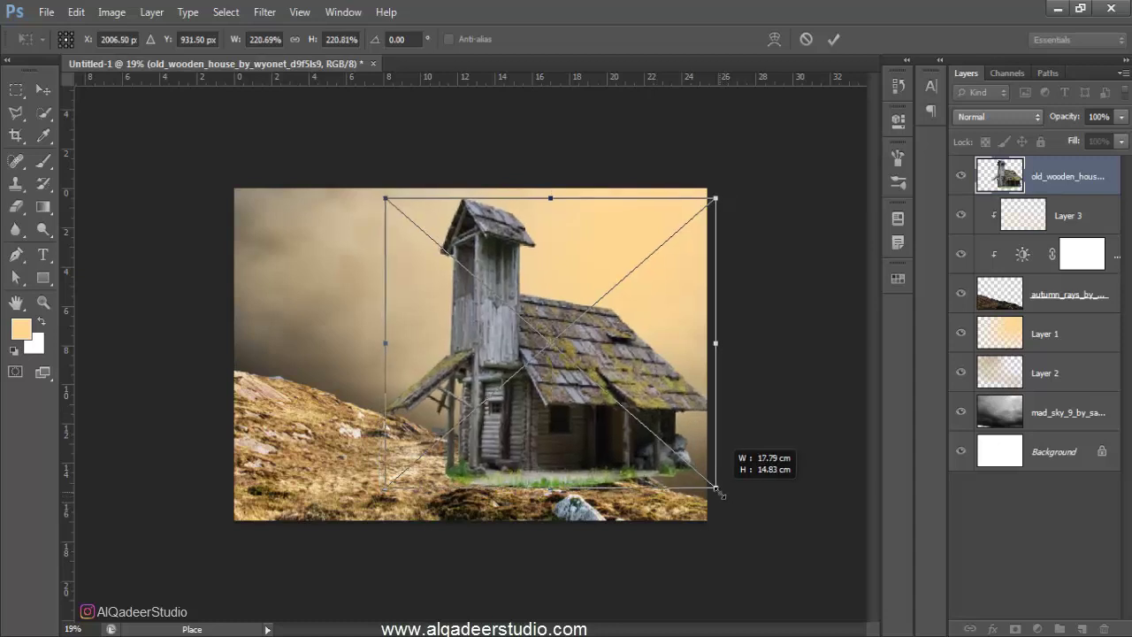
{"action": "left_click_drag", "start_coordinate": [700, 432], "coordinate": [691, 427]}
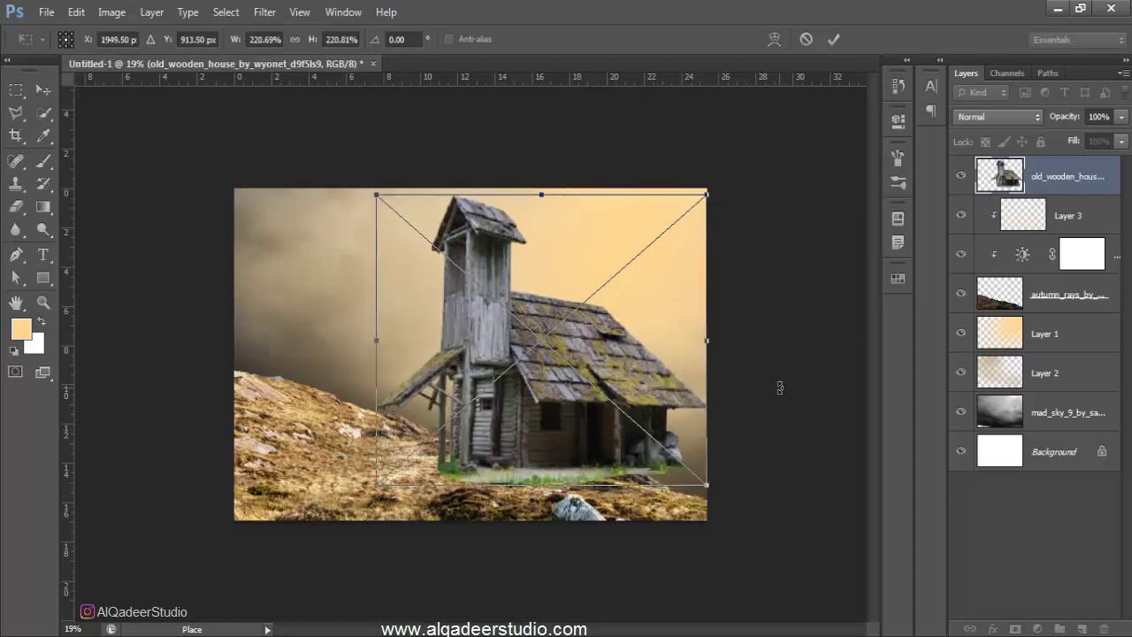
{"action": "left_click_drag", "start_coordinate": [782, 393], "coordinate": [782, 396]}
{"action": "left_click_drag", "start_coordinate": [694, 401], "coordinate": [705, 410]}
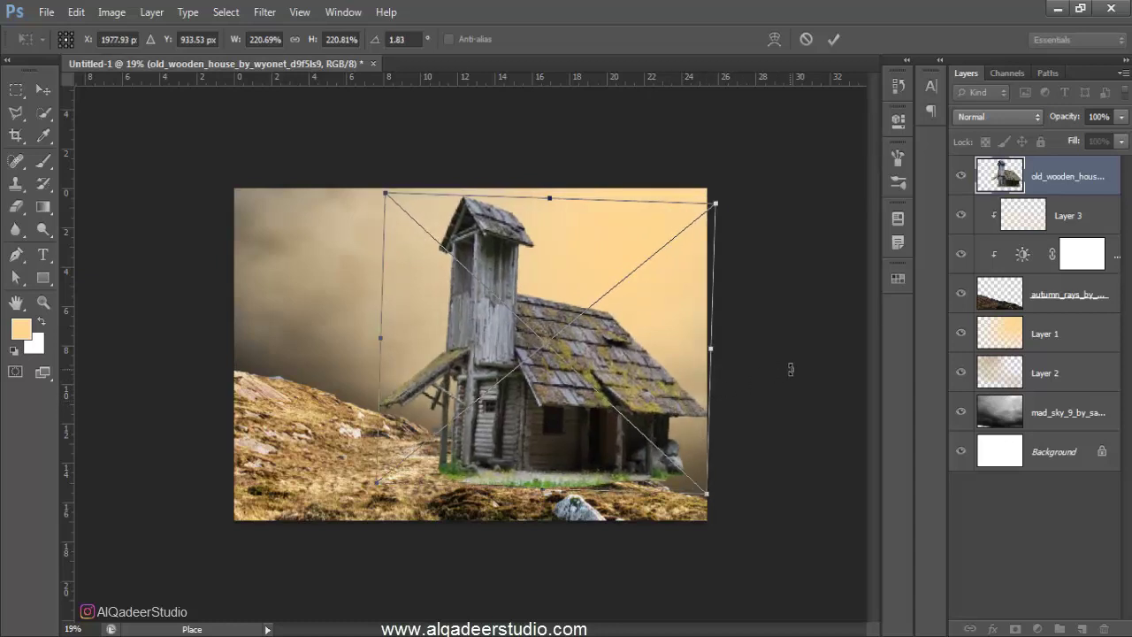
{"action": "left_click_drag", "start_coordinate": [790, 369], "coordinate": [790, 370]}
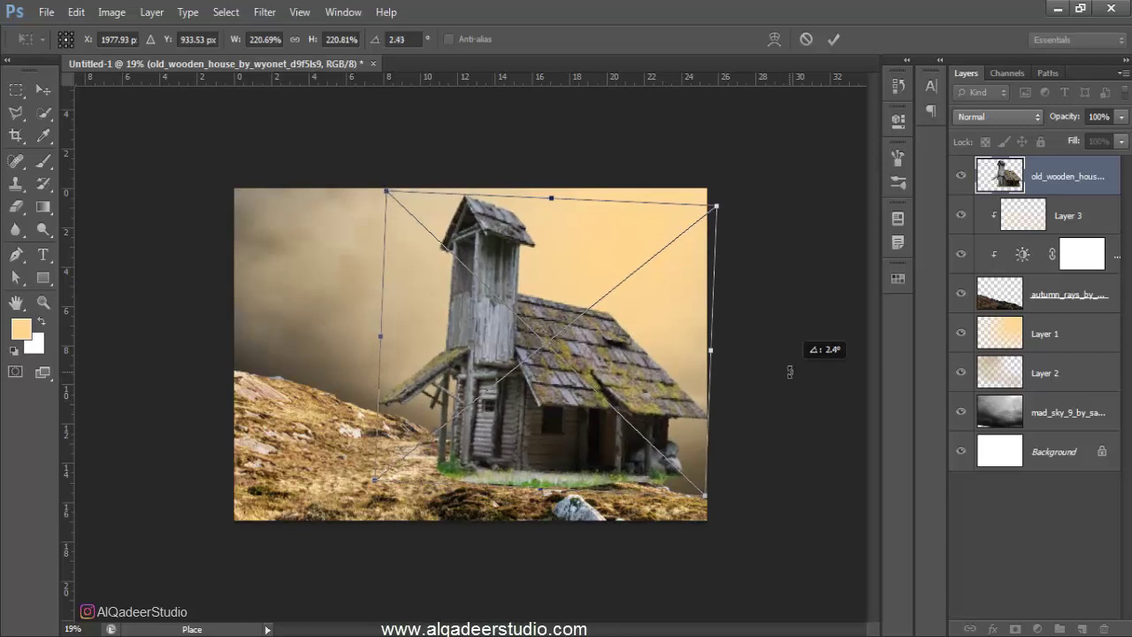
- Commit the house, then rotate the autumn_rays hillside about 2° counter-clockwise
{"action": "key", "text": "Return"}
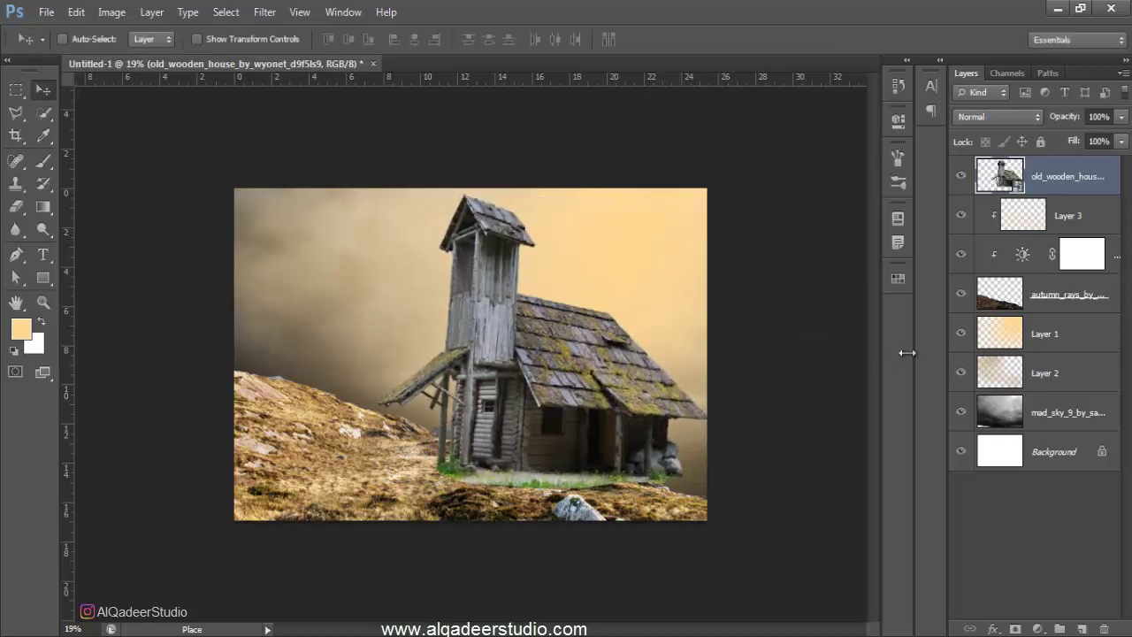
{"action": "left_click", "coordinate": [1038, 303]}
{"action": "key", "text": "ctrl+t"}
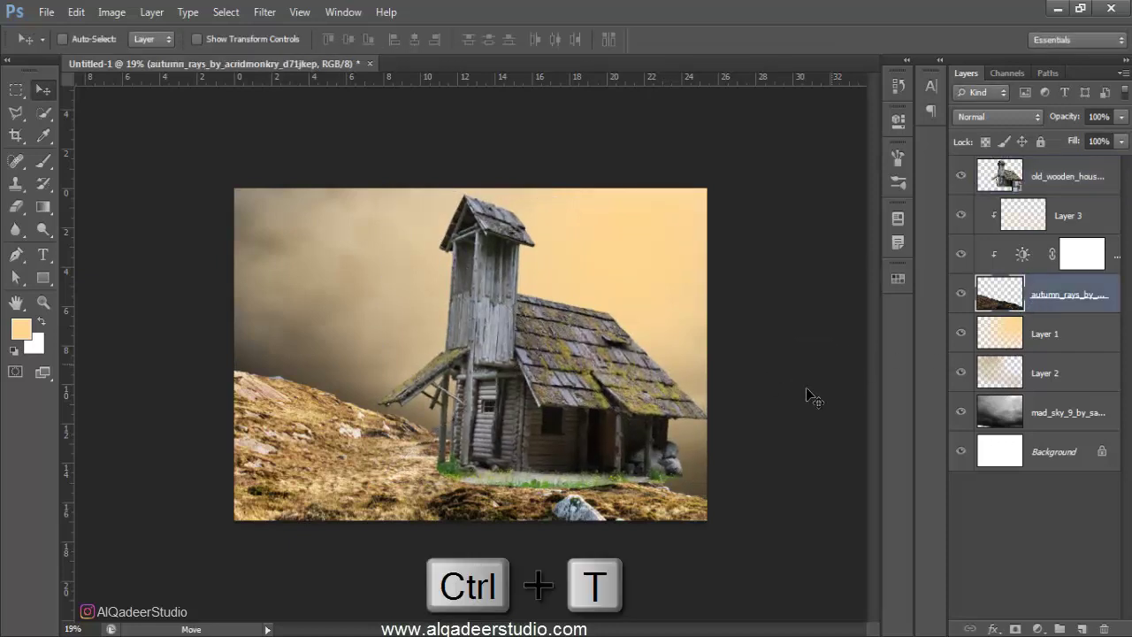
{"action": "left_click_drag", "start_coordinate": [809, 390], "coordinate": [807, 380]}
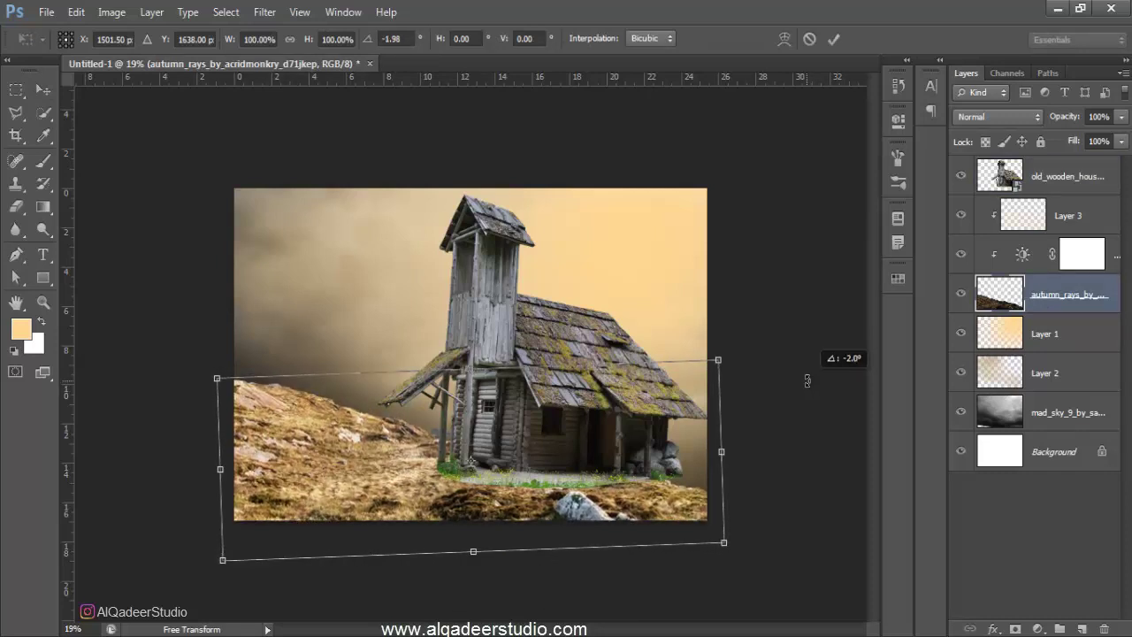
{"action": "key", "text": "Return"}
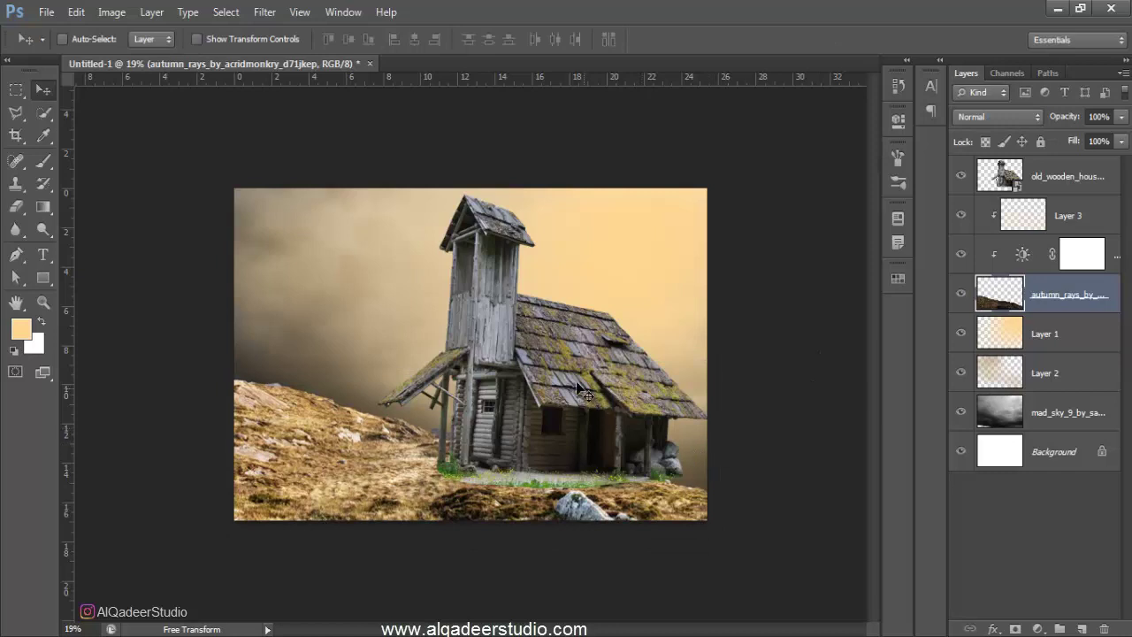
{"action": "left_click", "coordinate": [584, 392], "text": "ctrl"}
{"action": "key", "text": "ctrl+t"}
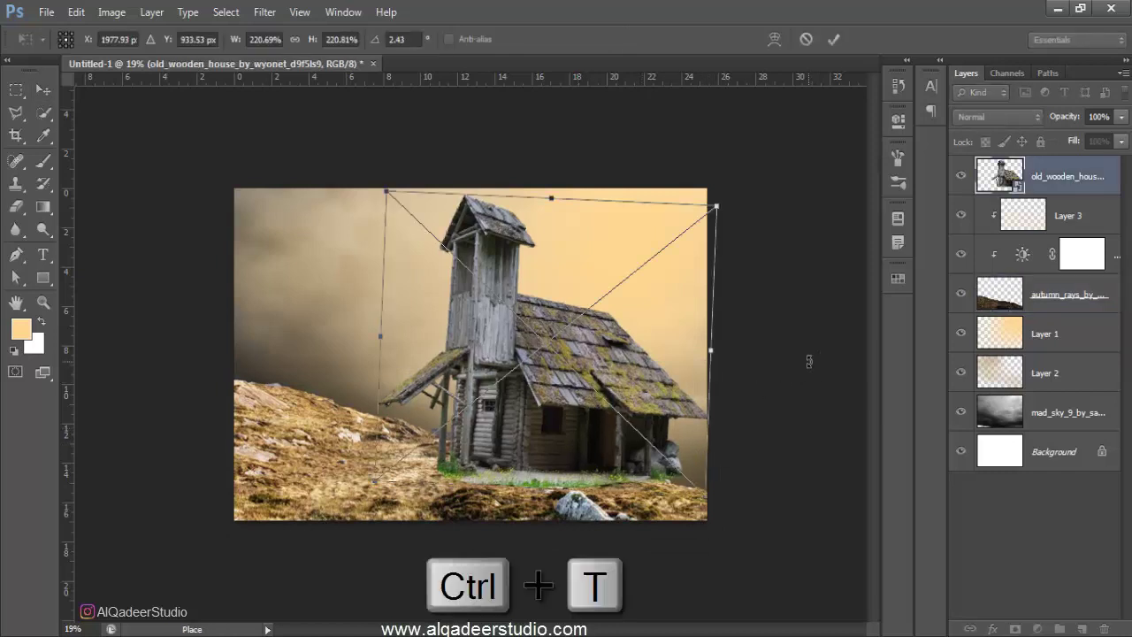
- Warp the house slightly, easing its bottom-right corner and shifting its top edge left
{"action": "right_click", "coordinate": [637, 405]}
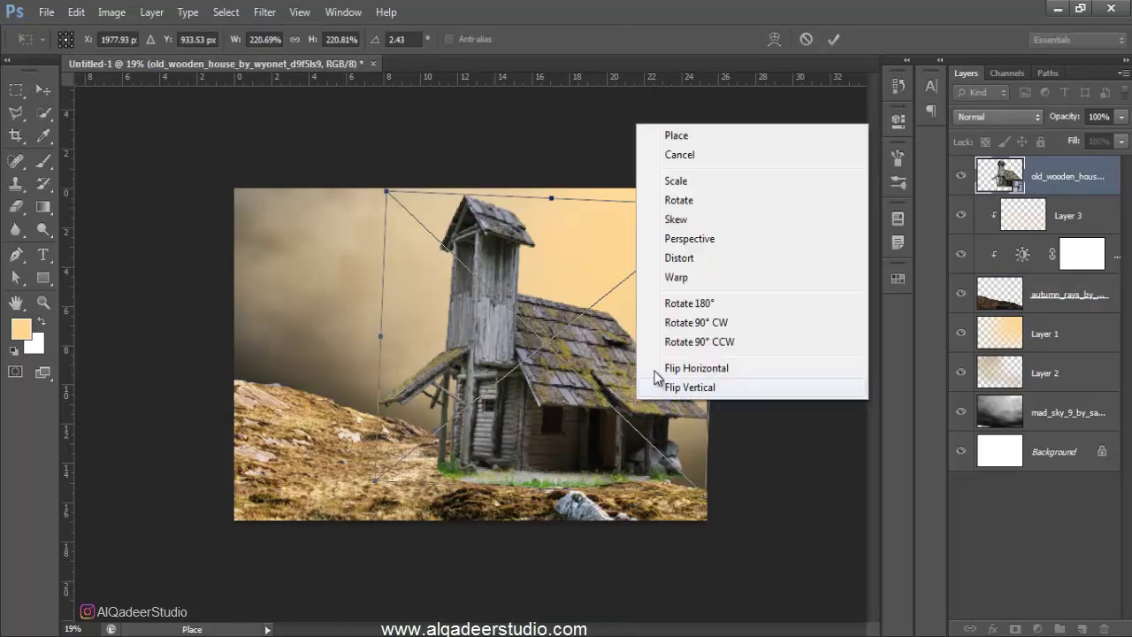
{"action": "left_click", "coordinate": [676, 277]}
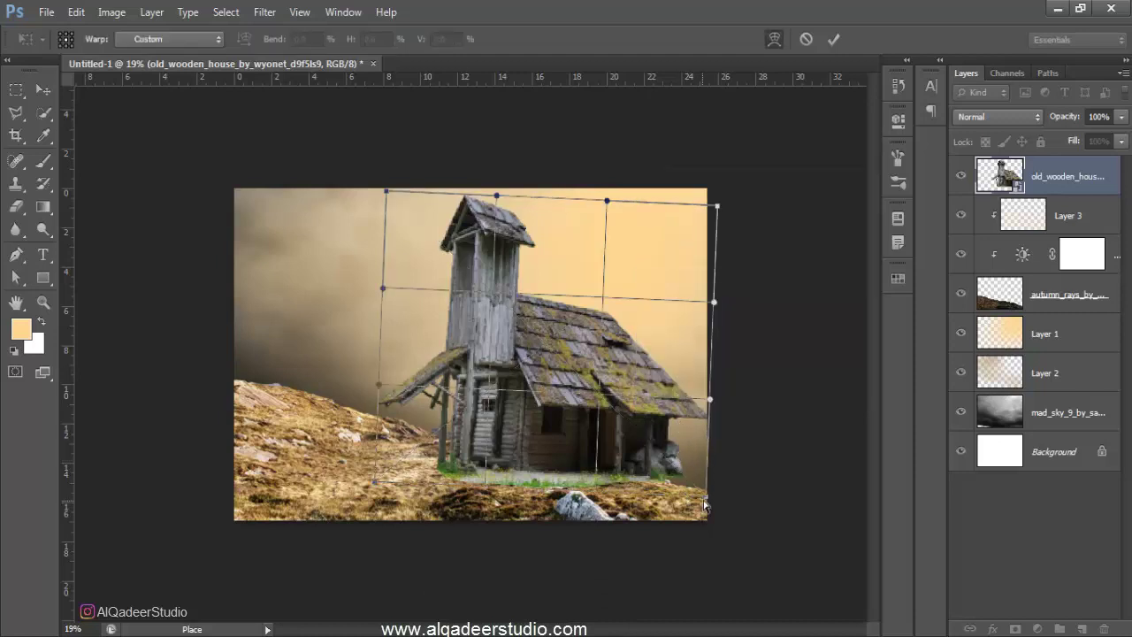
{"action": "left_click_drag", "start_coordinate": [707, 507], "coordinate": [707, 510]}
{"action": "left_click_drag", "start_coordinate": [541, 224], "coordinate": [537, 223]}
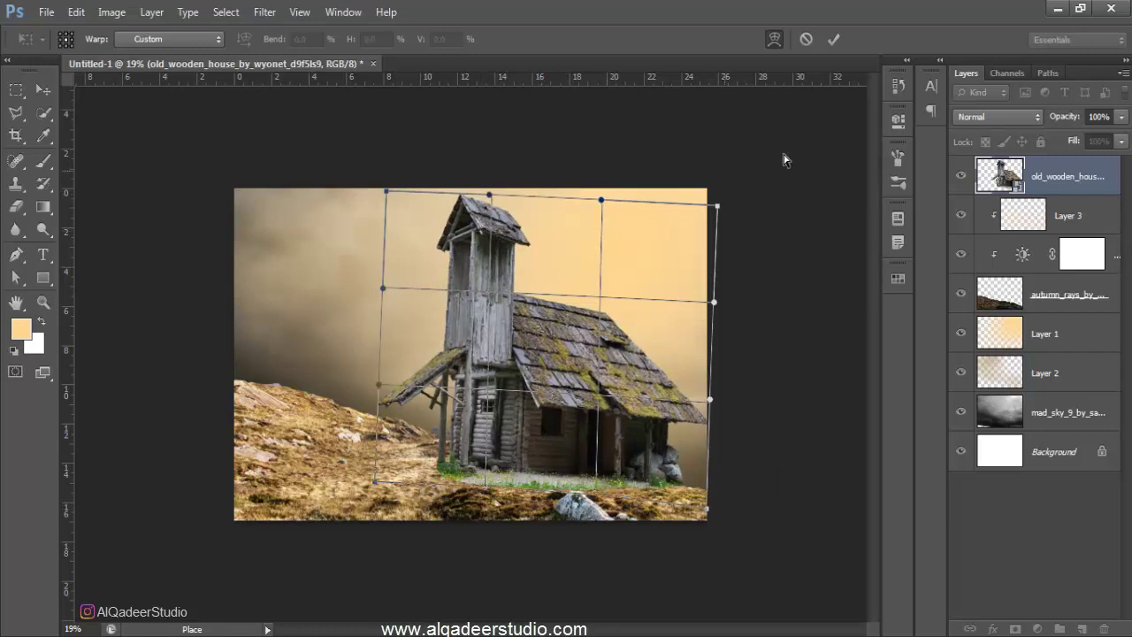
{"action": "left_click", "coordinate": [831, 41]}
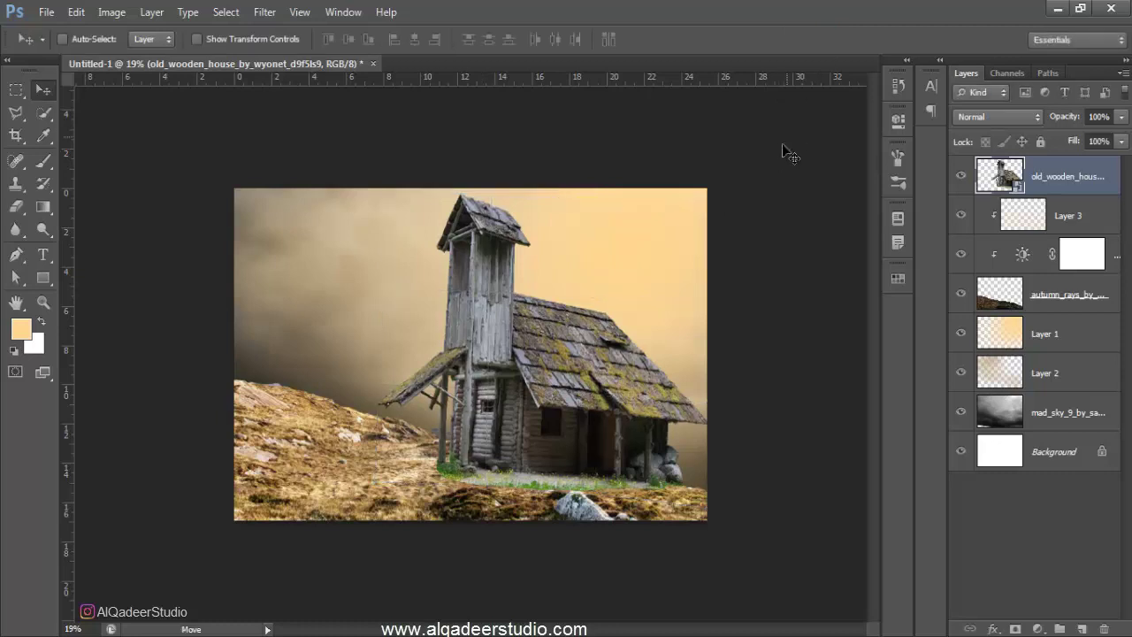
- Shrink the house to about 215.5% and nudge it a touch lower on the hillside
{"action": "key", "text": "ctrl+t"}
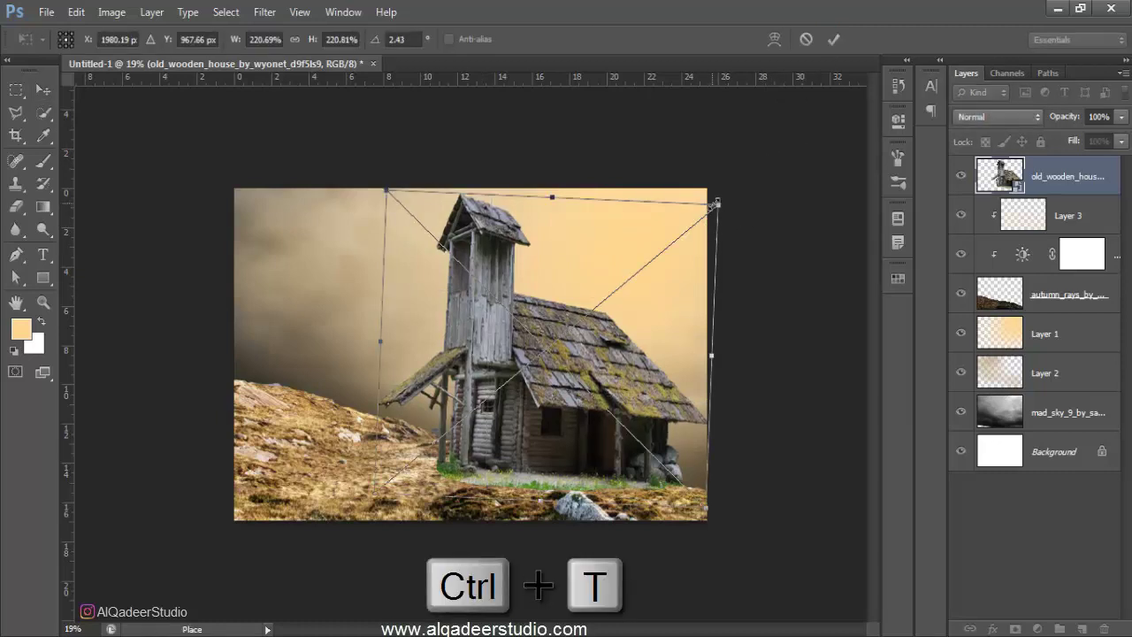
{"action": "left_click_drag", "start_coordinate": [716, 204], "coordinate": [713, 206]}
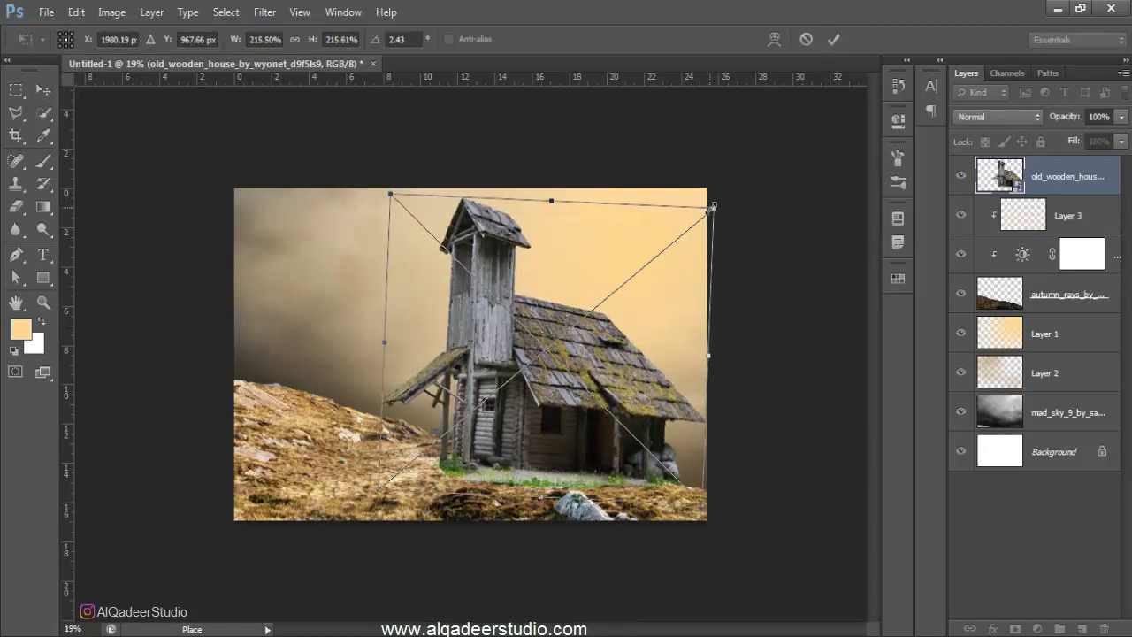
{"action": "key", "text": "Down"}
{"action": "key", "text": "Down"}
{"action": "key", "text": "Down"}
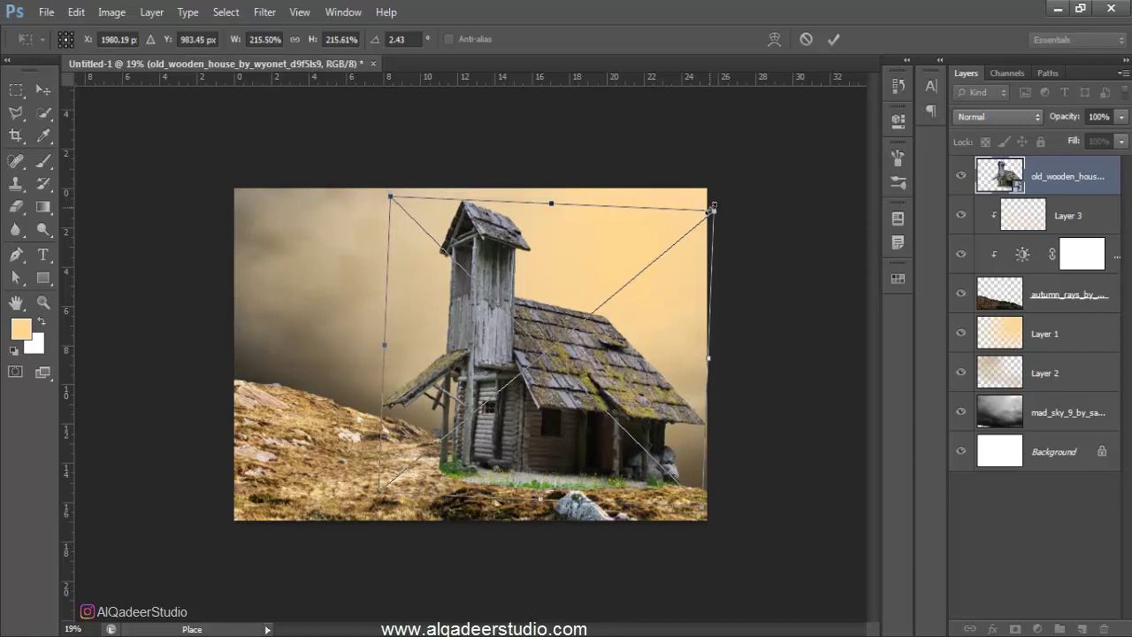
{"action": "key", "text": "Return"}
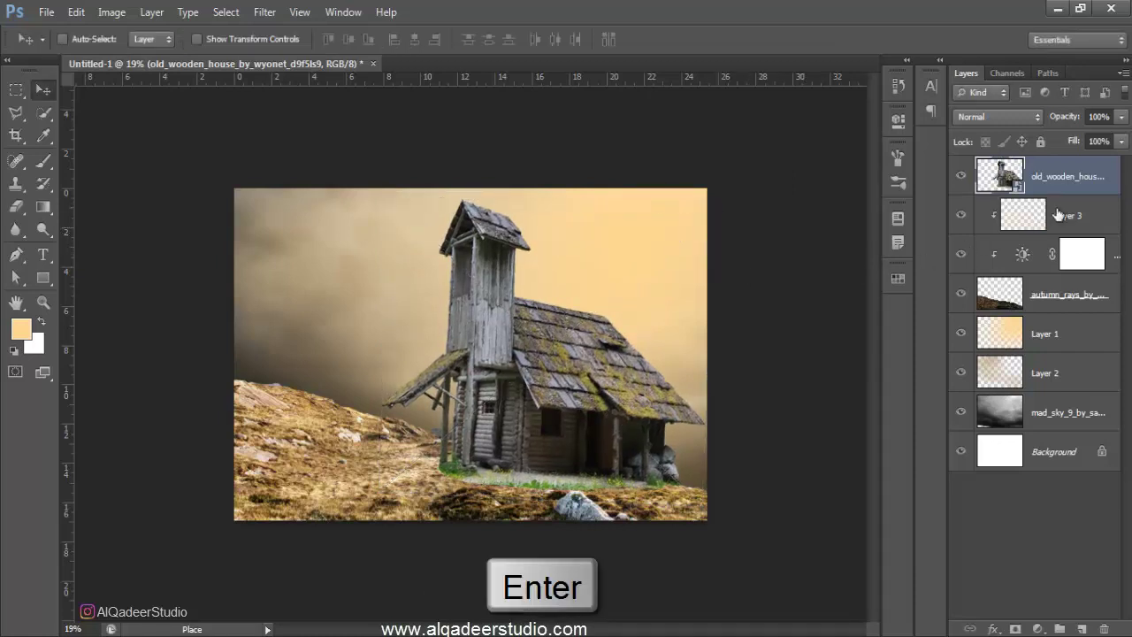
- Add a blank mask to the house and paint out the grass, flowers and path edge with a 90 px brush
{"action": "left_click", "coordinate": [1016, 627]}
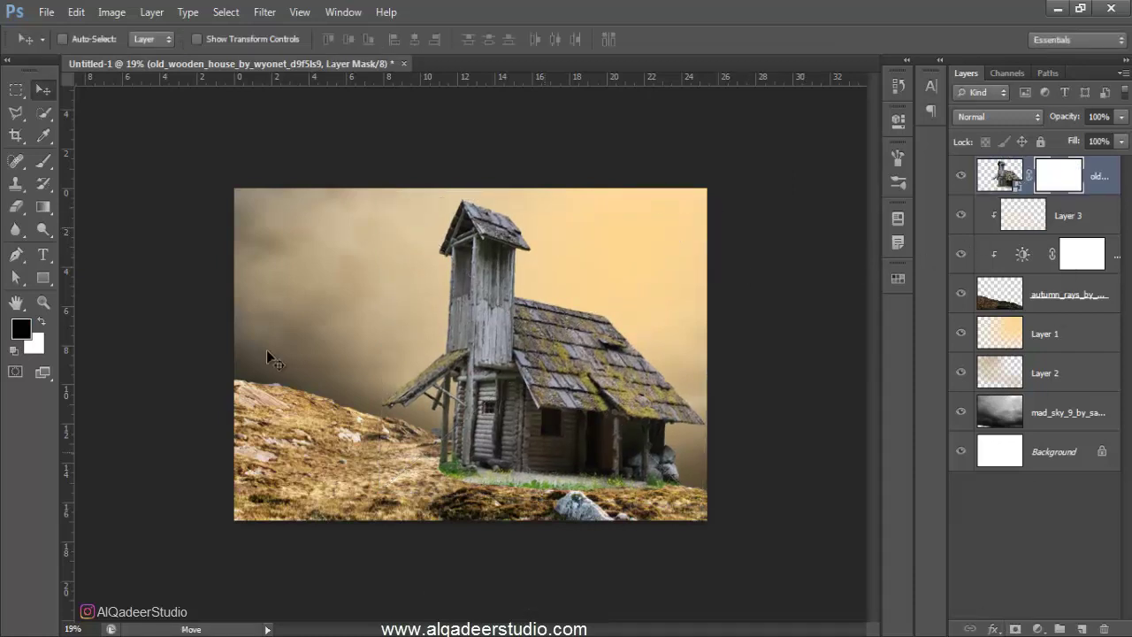
{"action": "left_click", "coordinate": [44, 161]}
{"action": "scroll", "coordinate": [577, 458], "scroll_direction": "up", "scroll_amount": 2, "text": "alt"}
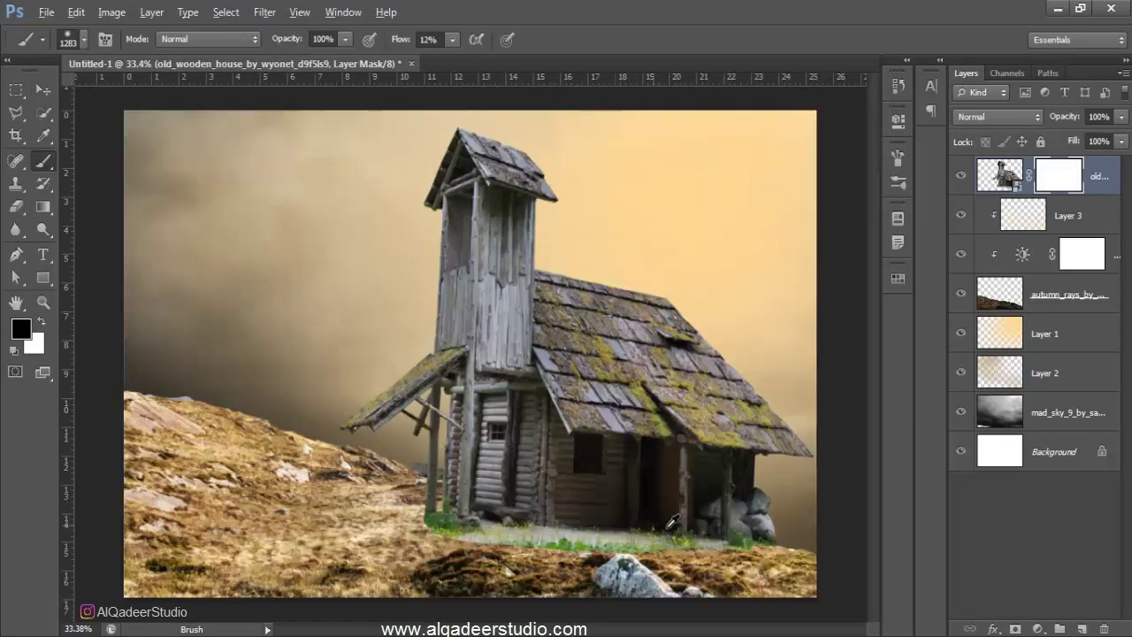
{"action": "scroll", "coordinate": [576, 458], "scroll_direction": "up", "scroll_amount": 3, "text": "alt"}
{"action": "scroll", "coordinate": [732, 533], "scroll_direction": "up", "scroll_amount": 2, "text": "alt"}
{"action": "left_click_drag", "start_coordinate": [577, 321], "coordinate": [511, 132]}
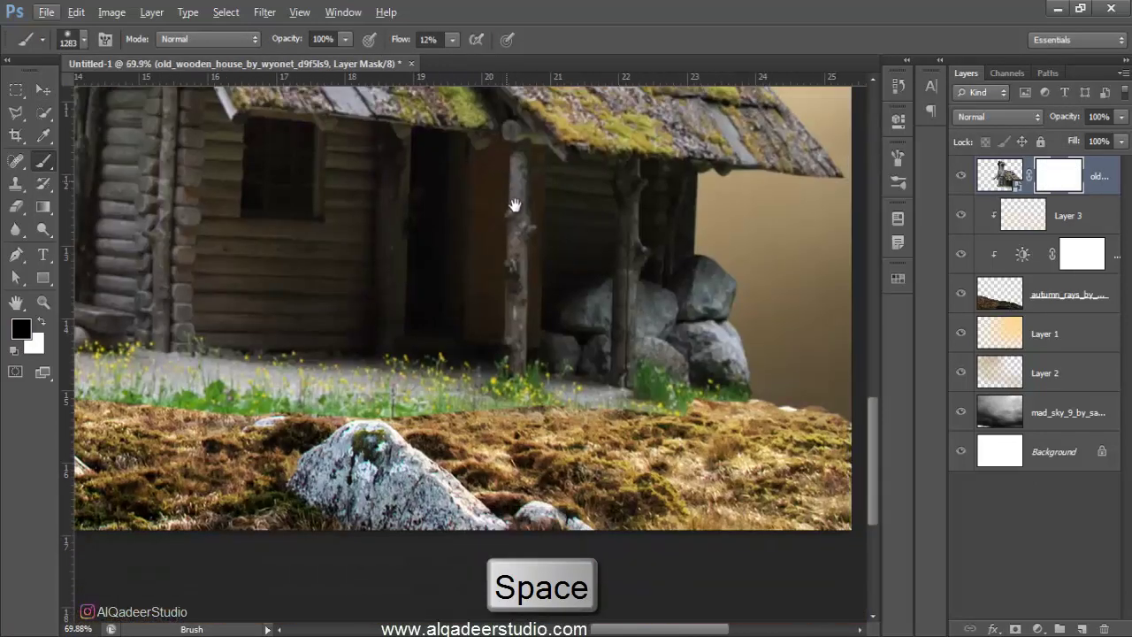
{"action": "left_click_drag", "start_coordinate": [681, 365], "coordinate": [335, 340]}
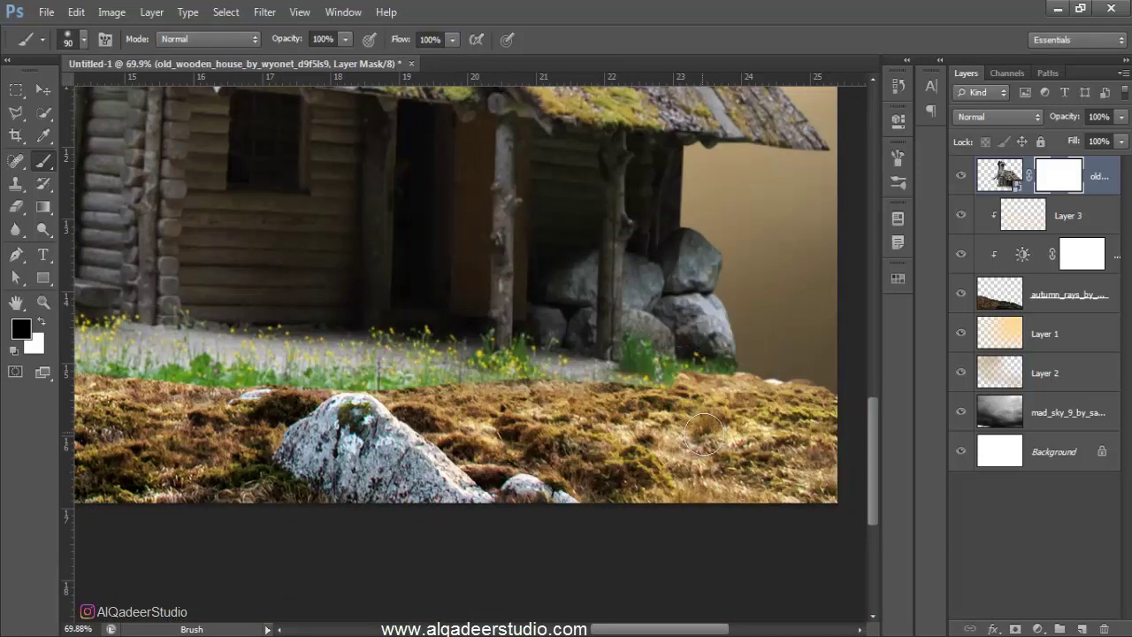
{"action": "mouse_move", "coordinate": [723, 387]}
{"action": "left_mouse_down"}
{"action": "mouse_move", "coordinate": [628, 369]}
{"action": "mouse_move", "coordinate": [680, 404]}
{"action": "mouse_move", "coordinate": [231, 376]}
{"action": "left_mouse_up"}
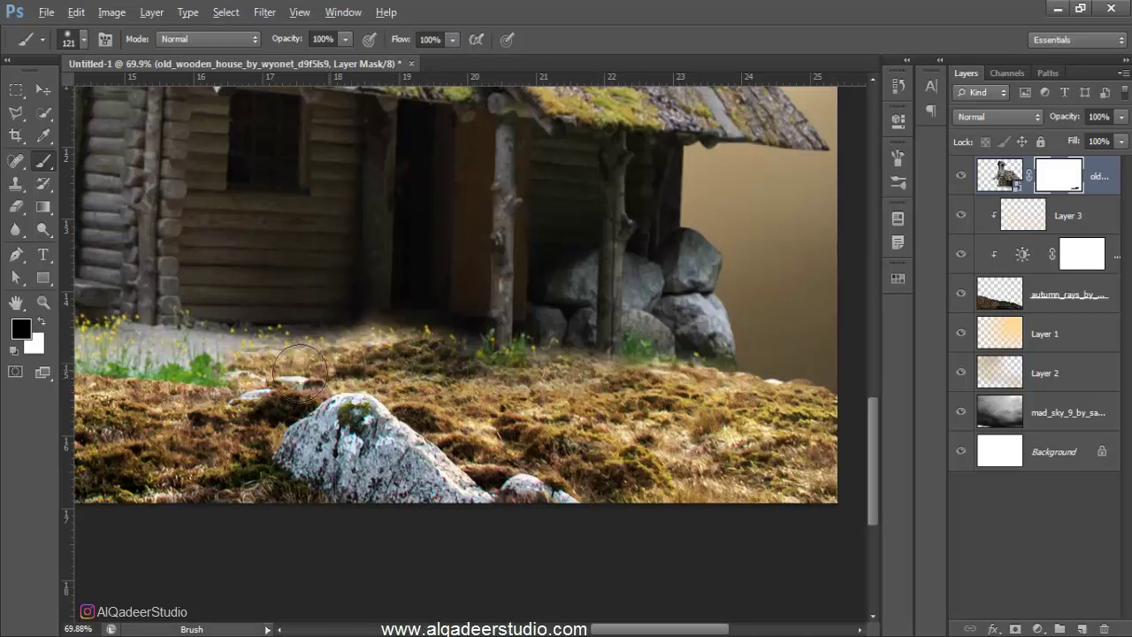
{"action": "mouse_move", "coordinate": [371, 341]}
{"action": "left_mouse_down"}
{"action": "mouse_move", "coordinate": [218, 380]}
{"action": "mouse_move", "coordinate": [470, 454]}
{"action": "left_mouse_up"}
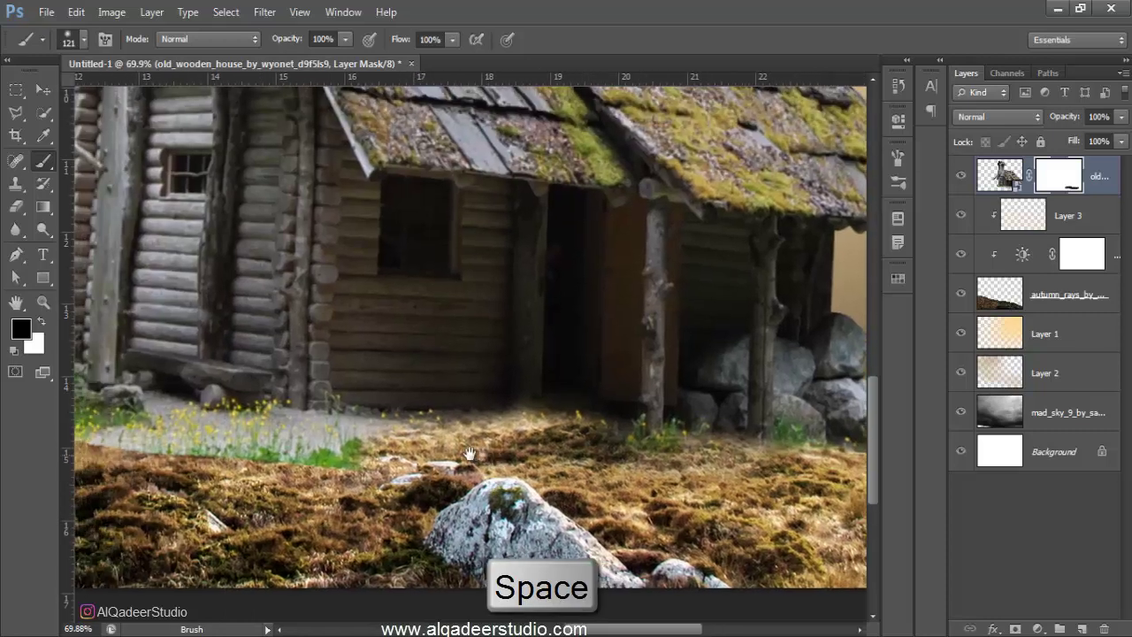
- Mask out the green grass and path strip on the left and the yellow flowers along the grass line
{"action": "left_click", "coordinate": [41, 322]}
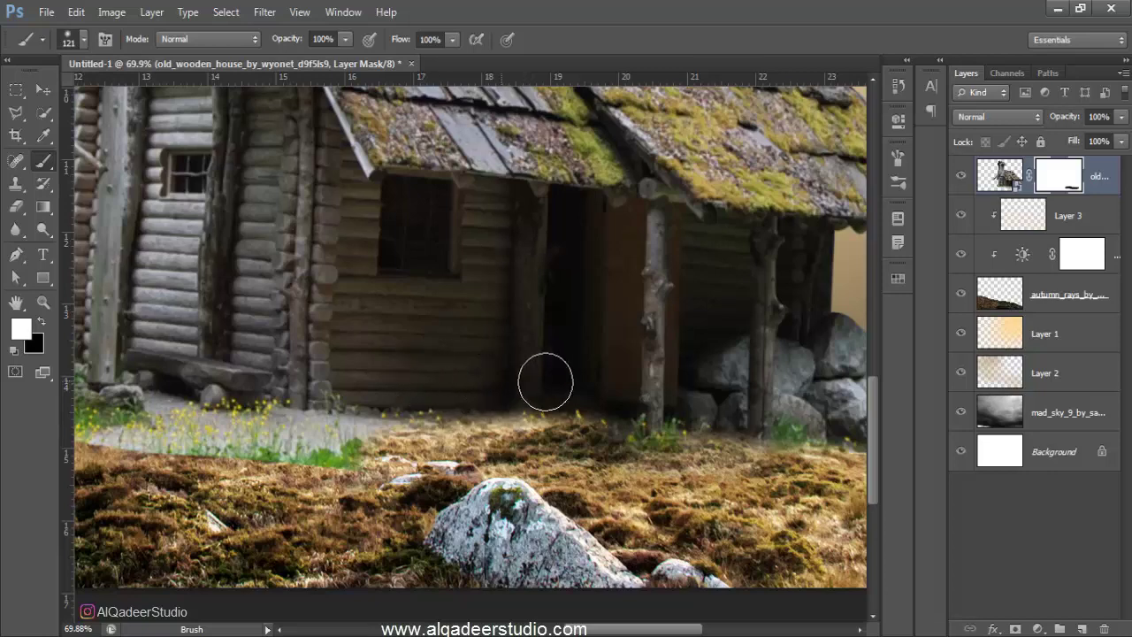
{"action": "key", "text": "space"}
{"action": "left_click_drag", "start_coordinate": [419, 374], "coordinate": [561, 400]}
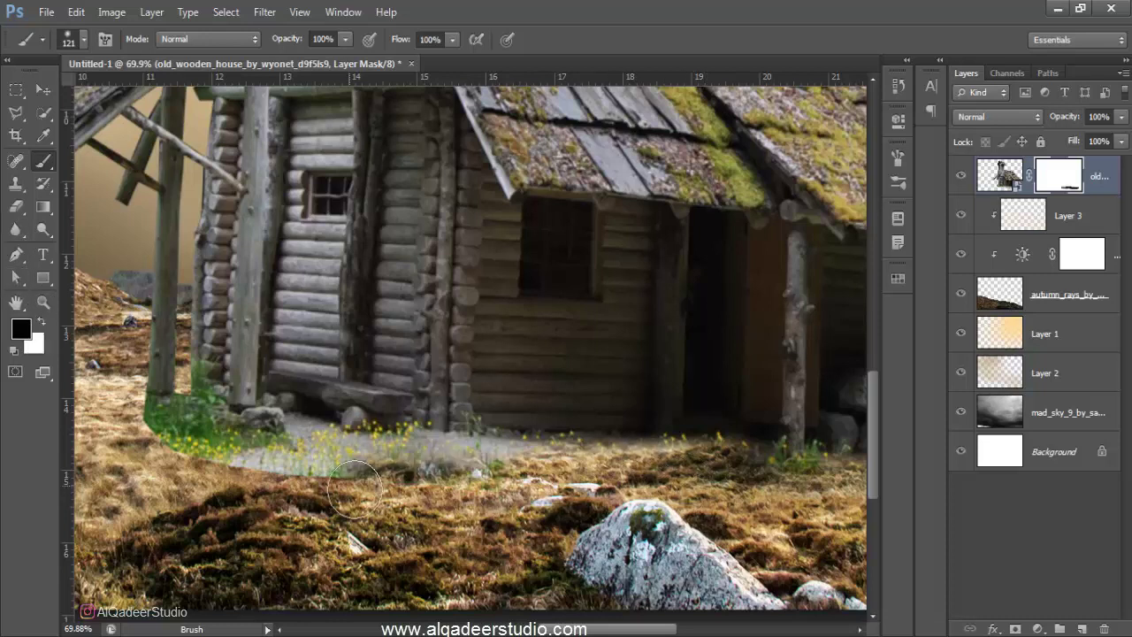
{"action": "mouse_move", "coordinate": [496, 459]}
{"action": "left_mouse_down"}
{"action": "mouse_move", "coordinate": [387, 469]}
{"action": "mouse_move", "coordinate": [219, 449]}
{"action": "left_mouse_up"}
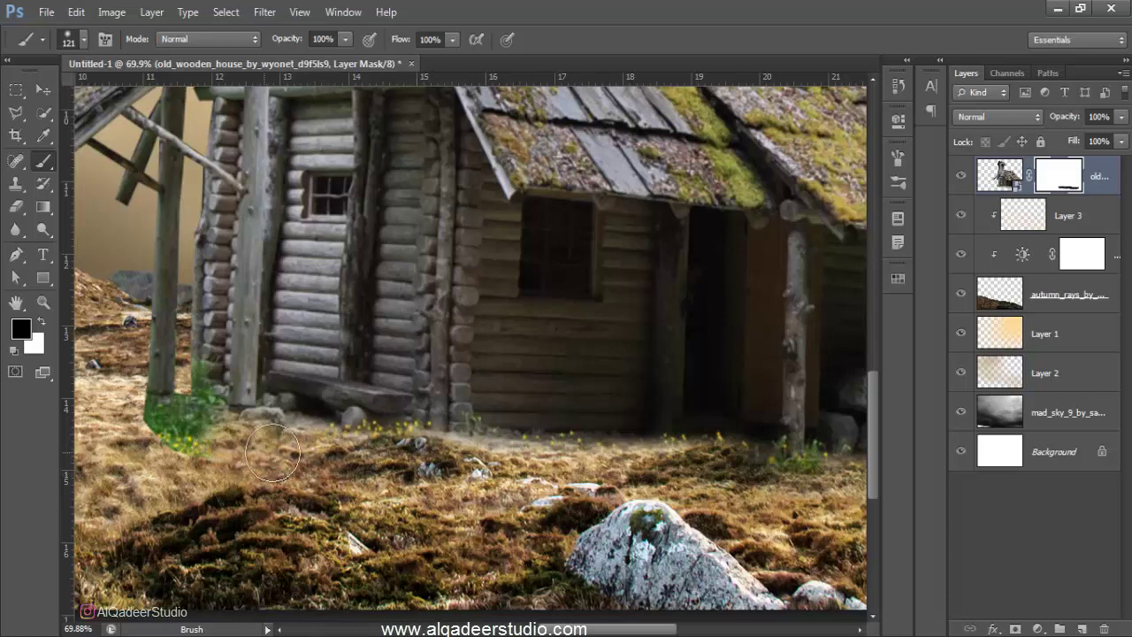
{"action": "scroll", "coordinate": [219, 449], "scroll_direction": "up", "scroll_amount": 3}
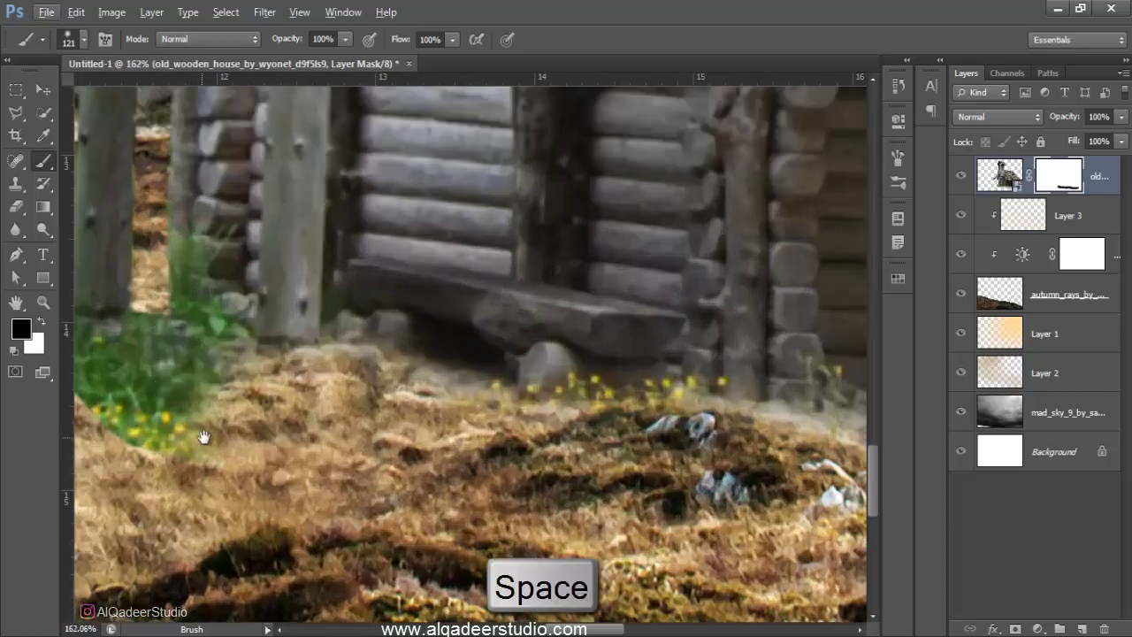
{"action": "mouse_move", "coordinate": [210, 452]}
{"action": "left_mouse_down"}
{"action": "mouse_move", "coordinate": [354, 446]}
{"action": "mouse_move", "coordinate": [353, 407]}
{"action": "mouse_move", "coordinate": [299, 376]}
{"action": "mouse_move", "coordinate": [197, 384]}
{"action": "left_mouse_up"}
{"action": "scroll", "coordinate": [360, 441], "scroll_direction": "up", "scroll_amount": 2}
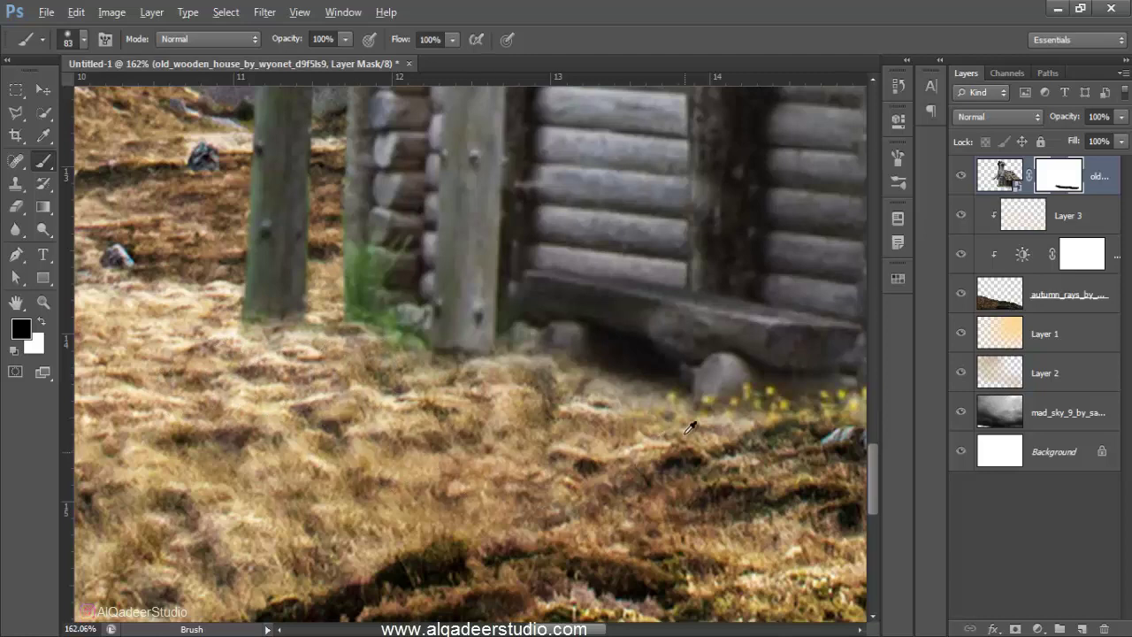
{"action": "left_click_drag", "start_coordinate": [707, 433], "coordinate": [778, 416]}
- Fade the dark strip along the house base on the mask
{"action": "key", "text": "space"}
{"action": "left_click_drag", "start_coordinate": [493, 451], "coordinate": [158, 434]}
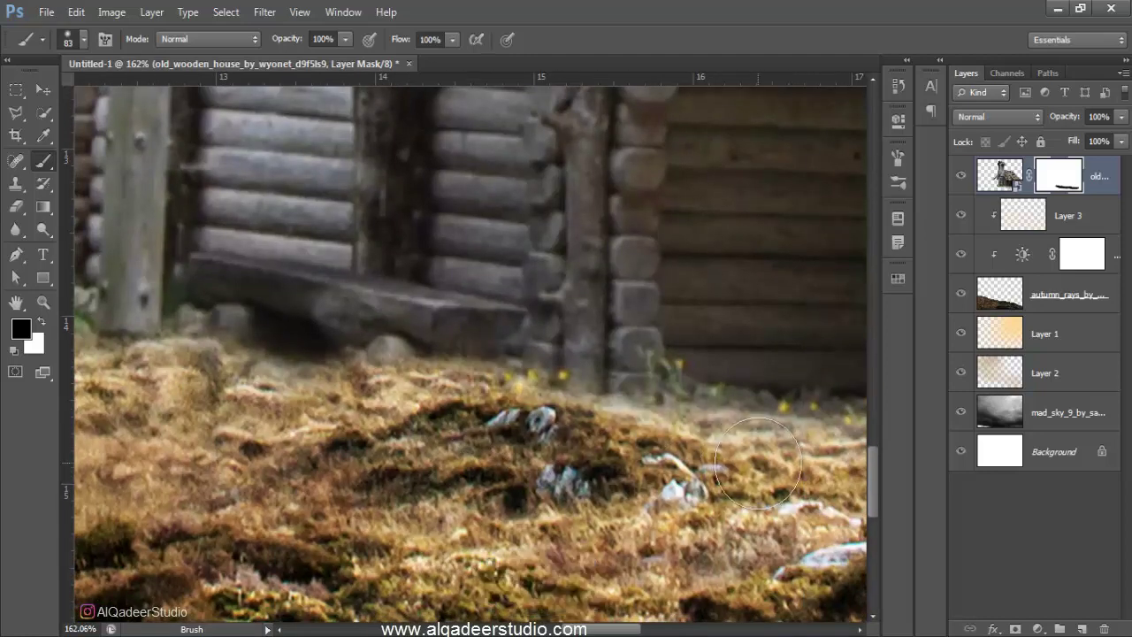
{"action": "scroll", "coordinate": [409, 427], "scroll_direction": "down", "scroll_amount": 3}
{"action": "scroll", "coordinate": [409, 428], "scroll_direction": "down", "scroll_amount": 1}
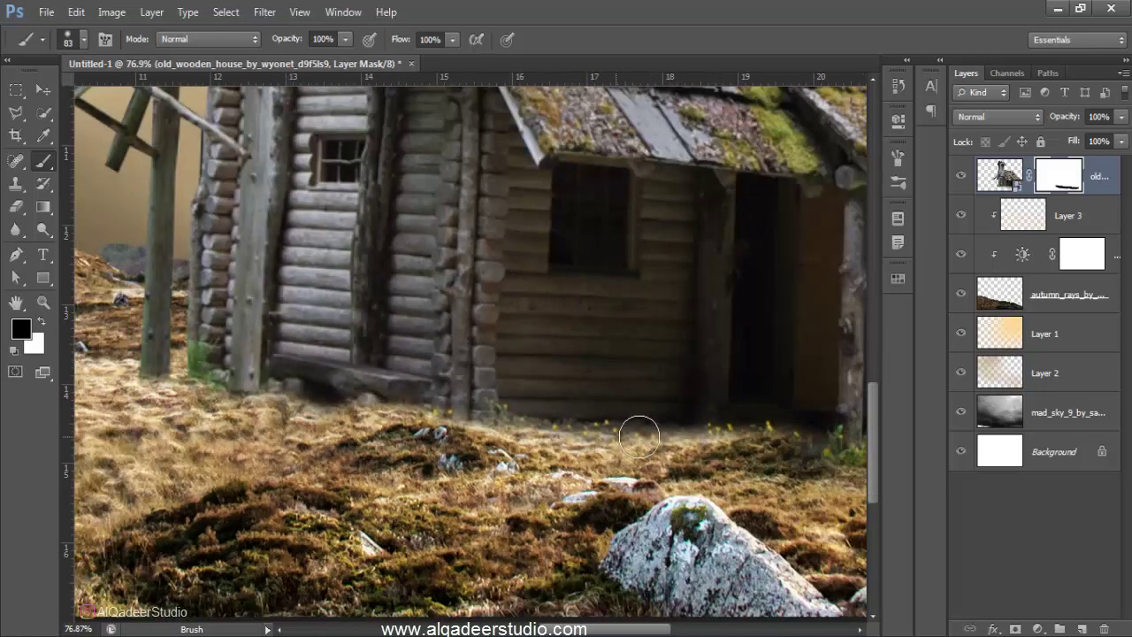
{"action": "mouse_move", "coordinate": [717, 448]}
{"action": "left_mouse_down"}
{"action": "mouse_move", "coordinate": [654, 456]}
{"action": "mouse_move", "coordinate": [776, 471]}
{"action": "left_mouse_up"}
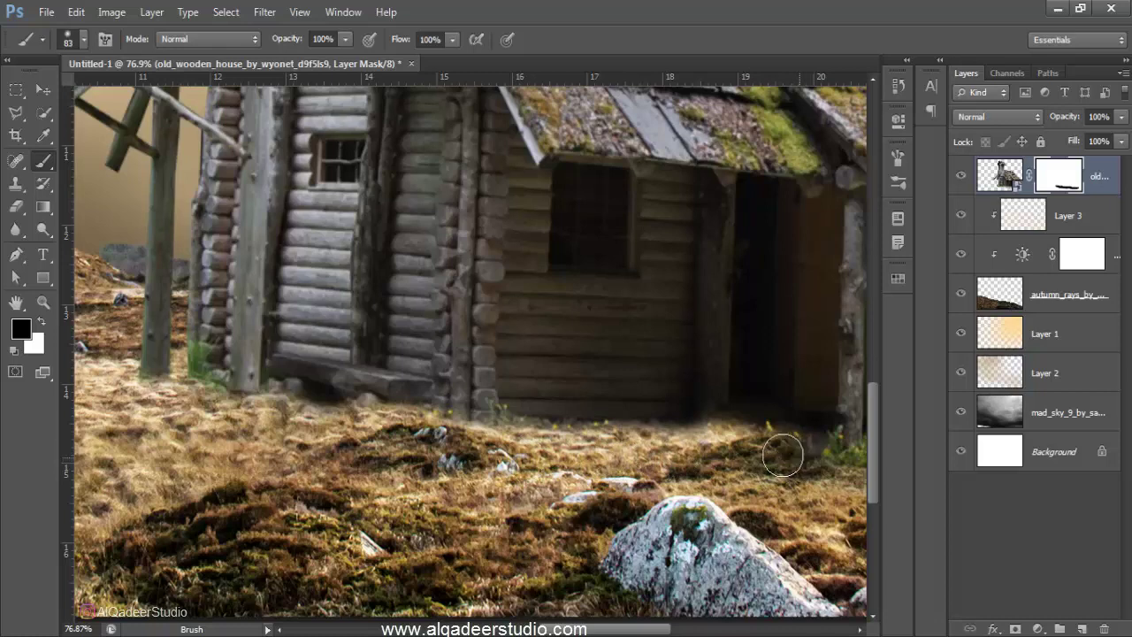
{"action": "scroll", "coordinate": [787, 454], "scroll_direction": "down", "scroll_amount": 1}
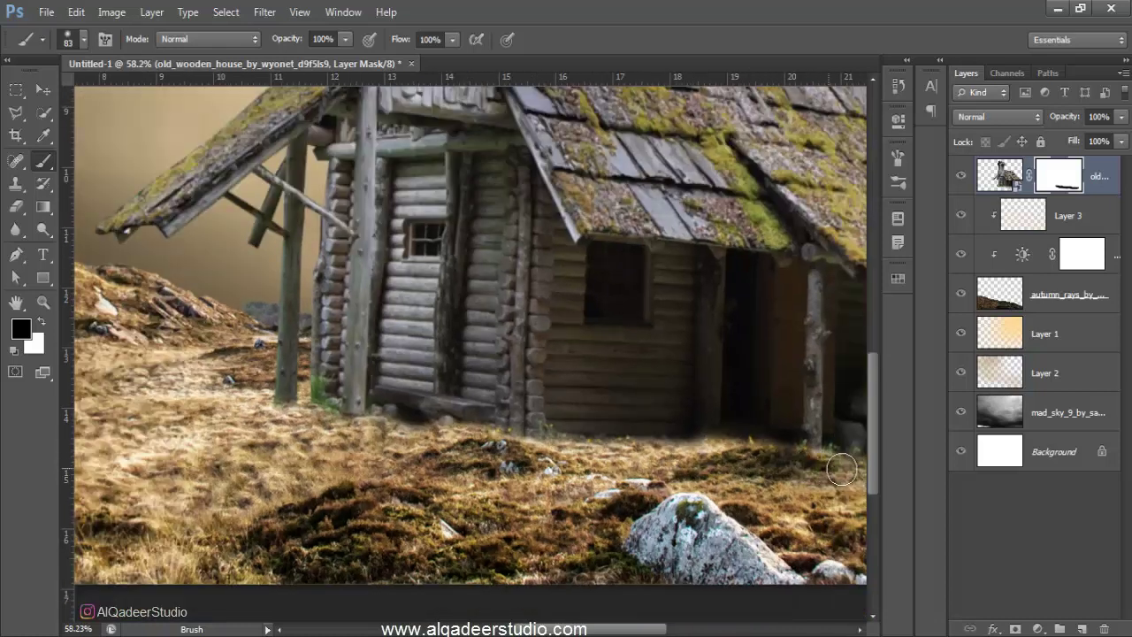
- Undo the last stroke near the stones on the house's right side and target the house image again
{"action": "left_click_drag", "start_coordinate": [795, 466], "coordinate": [528, 463]}
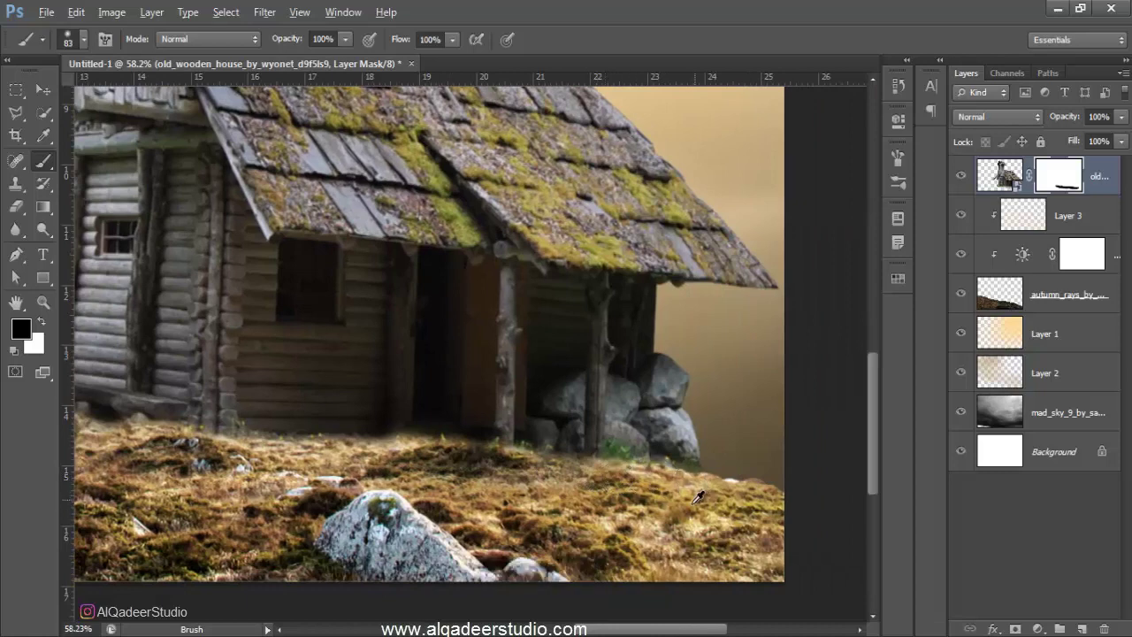
{"action": "scroll", "coordinate": [698, 498], "scroll_direction": "down", "scroll_amount": 2}
{"action": "scroll", "coordinate": [692, 501], "scroll_direction": "up", "scroll_amount": 2}
{"action": "key", "text": "ctrl+z"}
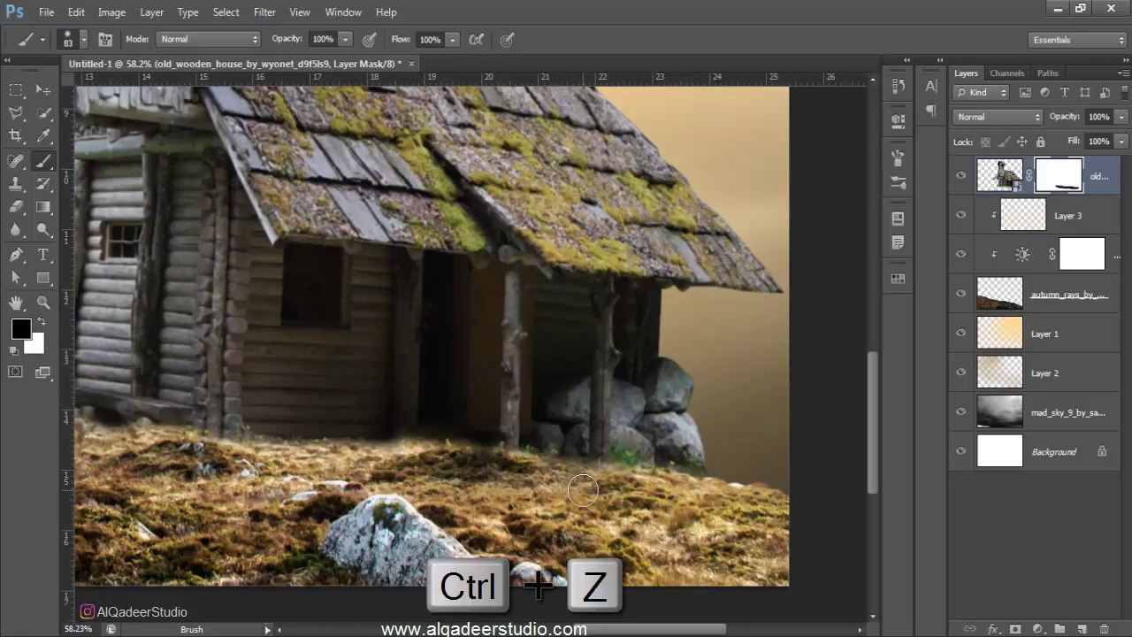
{"action": "scroll", "coordinate": [573, 485], "scroll_direction": "down", "scroll_amount": 6}
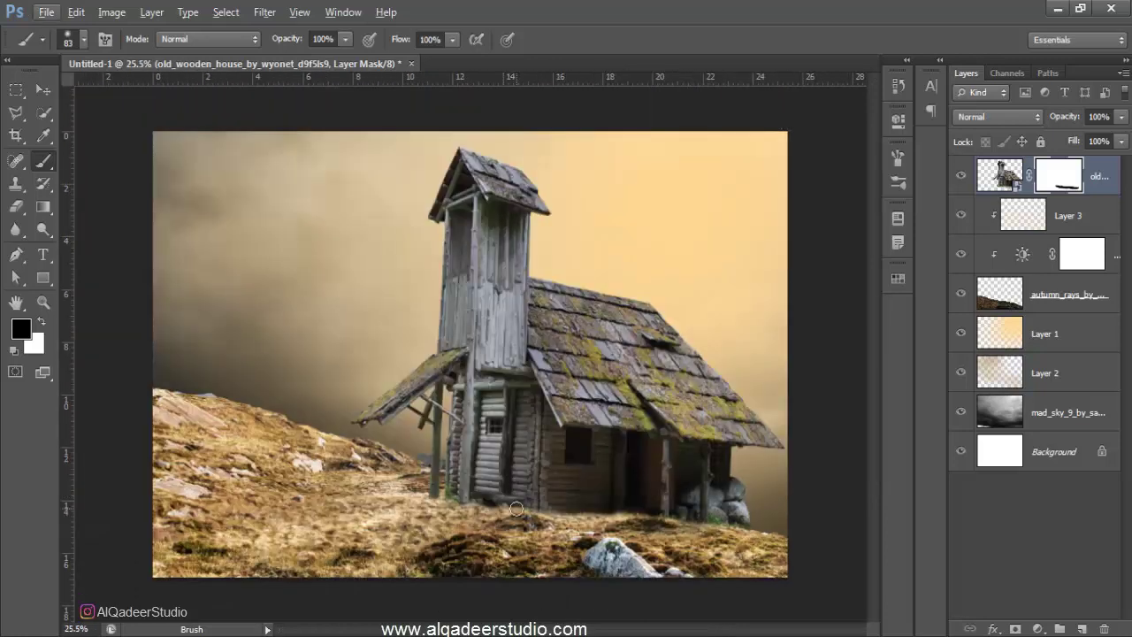
{"action": "scroll", "coordinate": [516, 508], "scroll_direction": "down", "scroll_amount": 2}
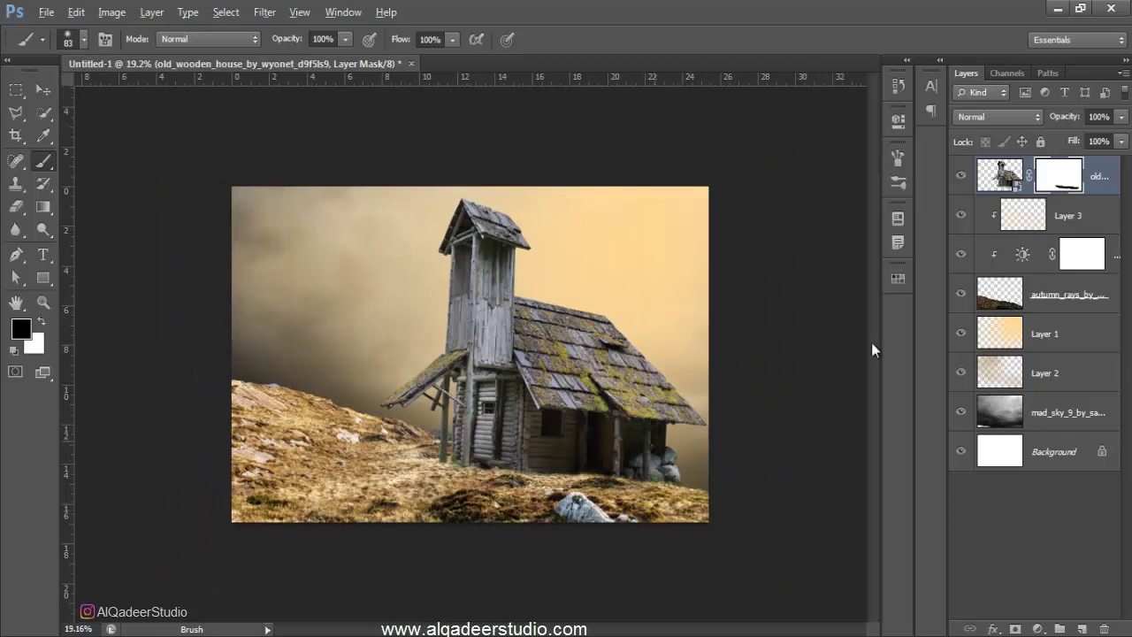
{"action": "key", "text": "ctrl+2"}
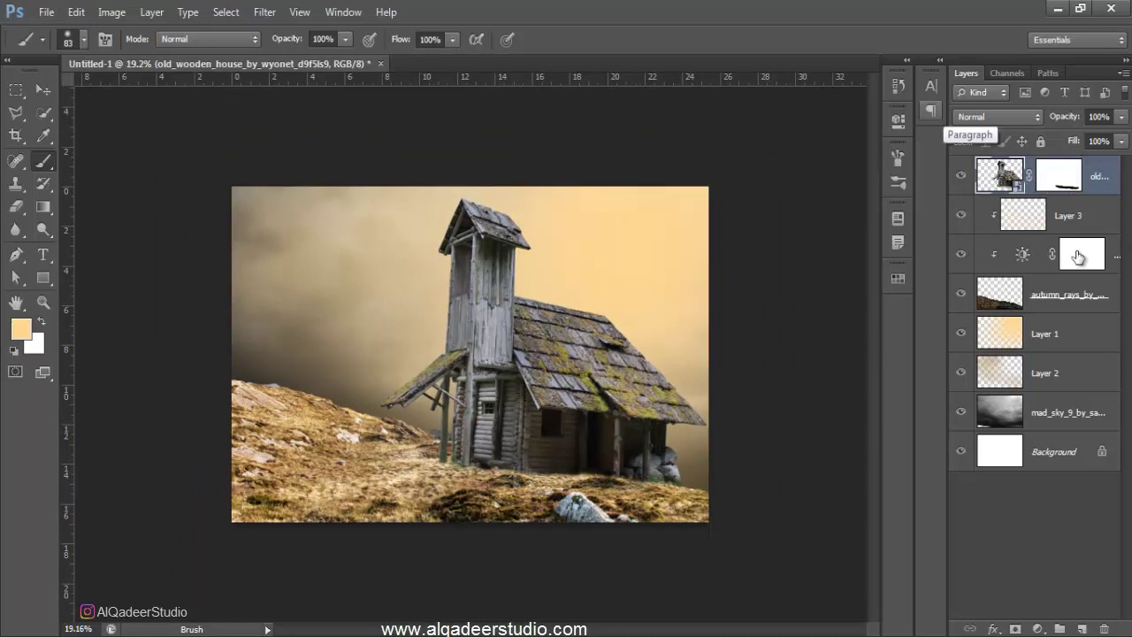
- On the Brightness/Contrast mask, darken the ground around the house base with a 390 px brush at 30% flow
{"action": "left_click", "coordinate": [1078, 257]}
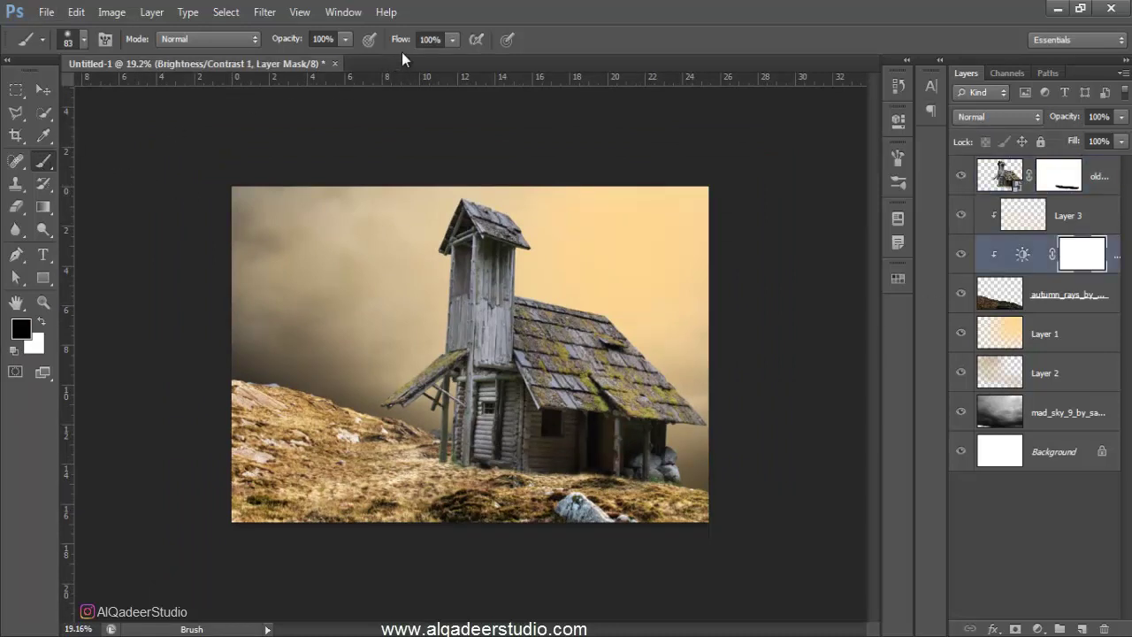
{"action": "left_click", "coordinate": [452, 39]}
{"action": "left_click_drag", "start_coordinate": [421, 60], "coordinate": [395, 59]}
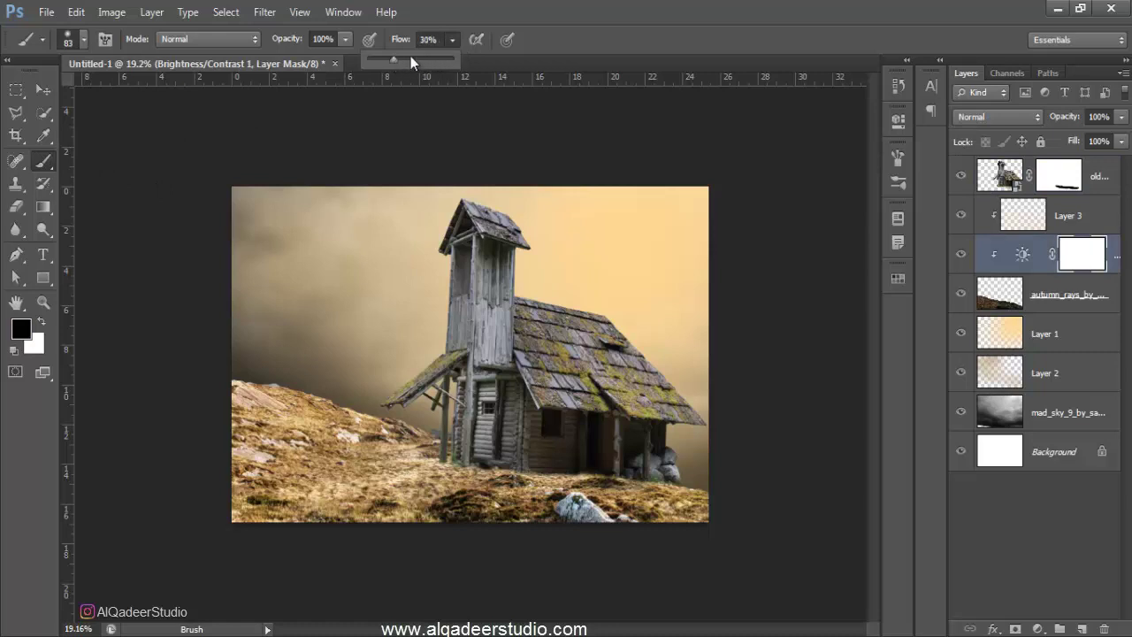
{"action": "left_click_drag", "start_coordinate": [534, 408], "coordinate": [559, 419]}
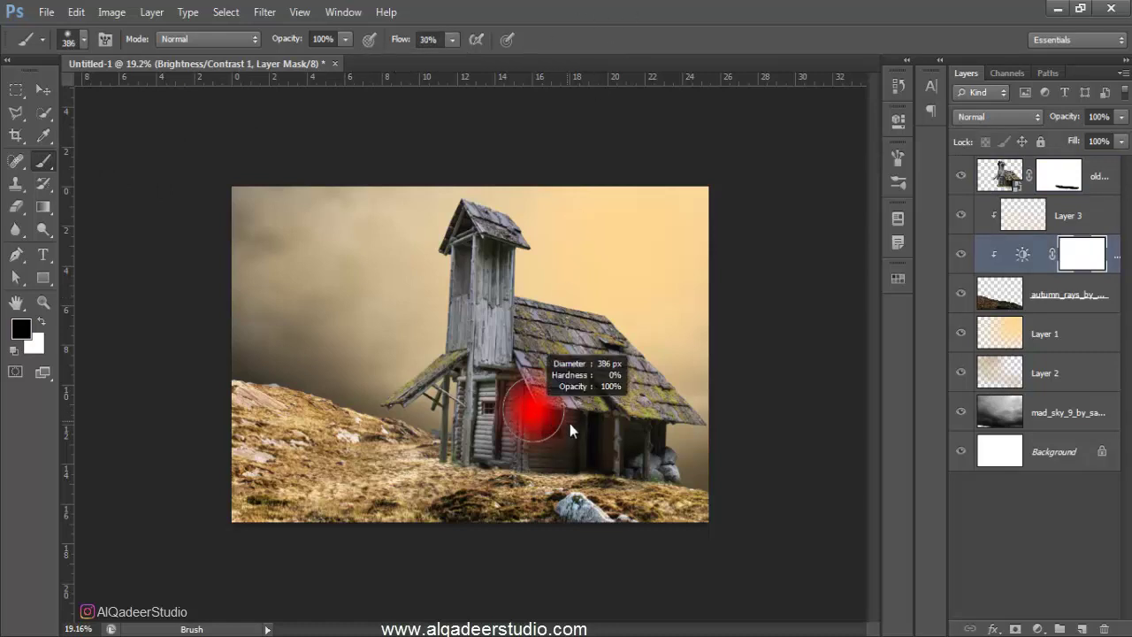
{"action": "left_click_drag", "start_coordinate": [642, 472], "coordinate": [615, 473]}
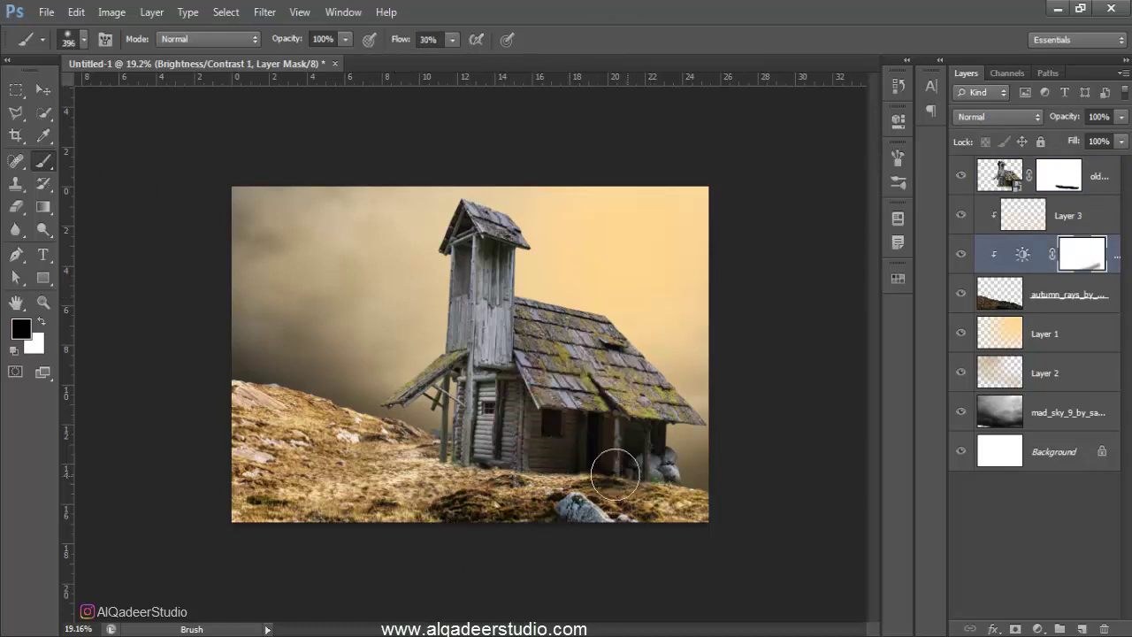
{"action": "mouse_move", "coordinate": [336, 546]}
{"action": "left_mouse_down"}
{"action": "mouse_move", "coordinate": [503, 487]}
{"action": "mouse_move", "coordinate": [222, 574]}
{"action": "left_mouse_up"}
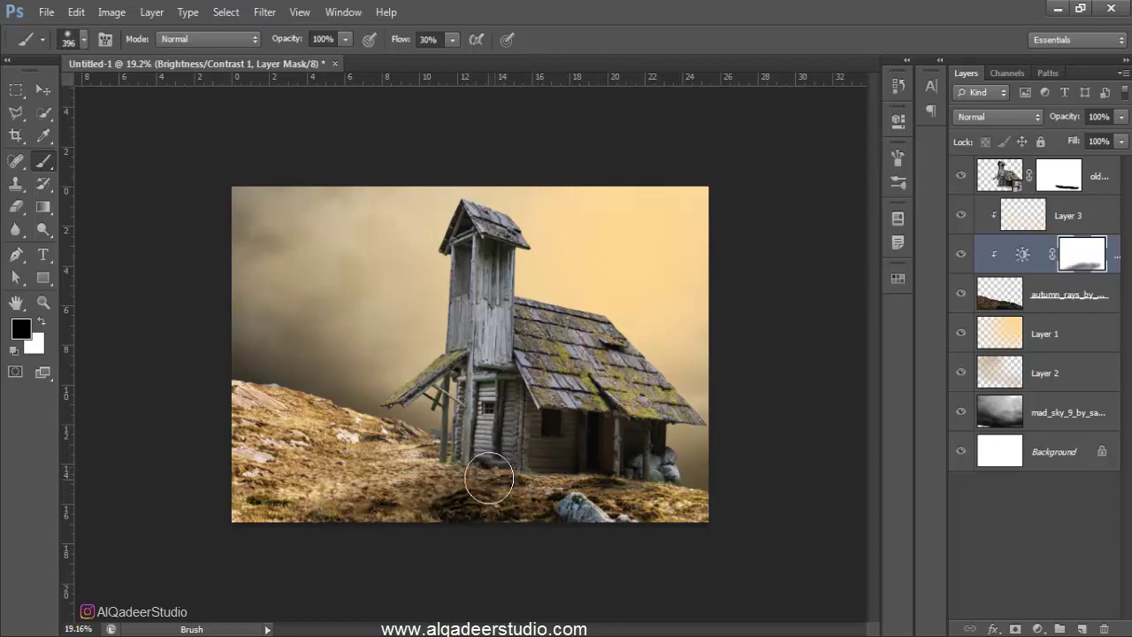
{"action": "mouse_move", "coordinate": [490, 469]}
{"action": "left_mouse_down"}
{"action": "mouse_move", "coordinate": [304, 539]}
{"action": "mouse_move", "coordinate": [545, 501]}
{"action": "mouse_move", "coordinate": [589, 462]}
{"action": "mouse_move", "coordinate": [653, 469]}
{"action": "left_mouse_up"}
{"action": "mouse_move", "coordinate": [535, 482]}
{"action": "left_mouse_down"}
{"action": "mouse_move", "coordinate": [442, 461]}
{"action": "mouse_move", "coordinate": [523, 475]}
{"action": "mouse_move", "coordinate": [676, 465]}
{"action": "left_mouse_up"}
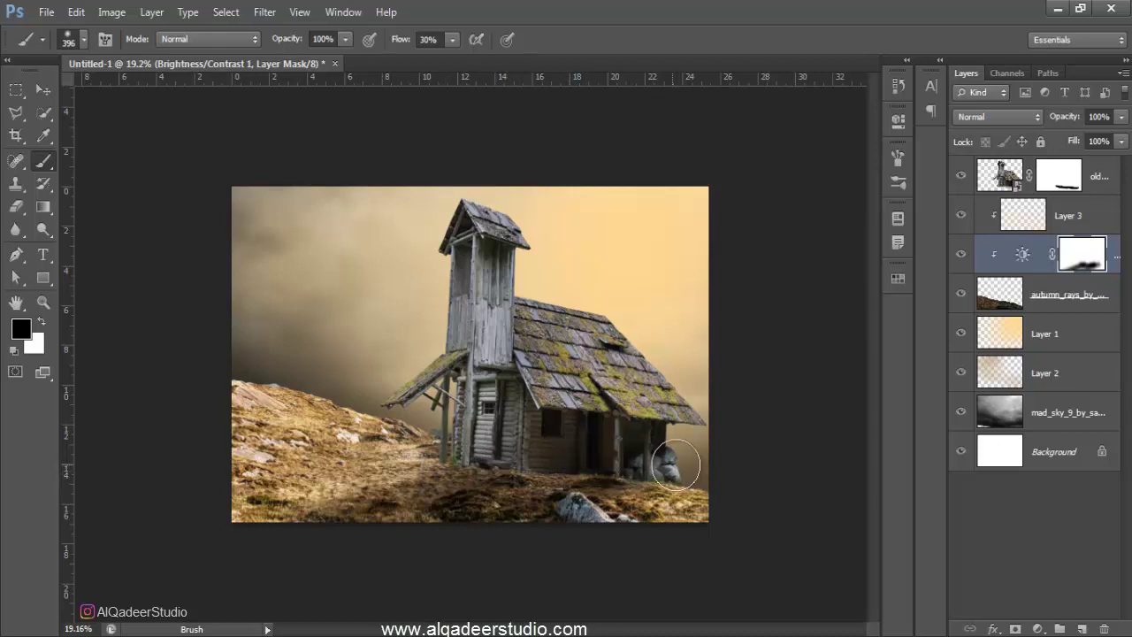
{"action": "left_click_drag", "start_coordinate": [465, 462], "coordinate": [446, 488]}
- Darken the ground and rocks beneath and beside the house with a black 278 px brush at 15% flow
{"action": "left_click_drag", "start_coordinate": [400, 46], "coordinate": [382, 50]}
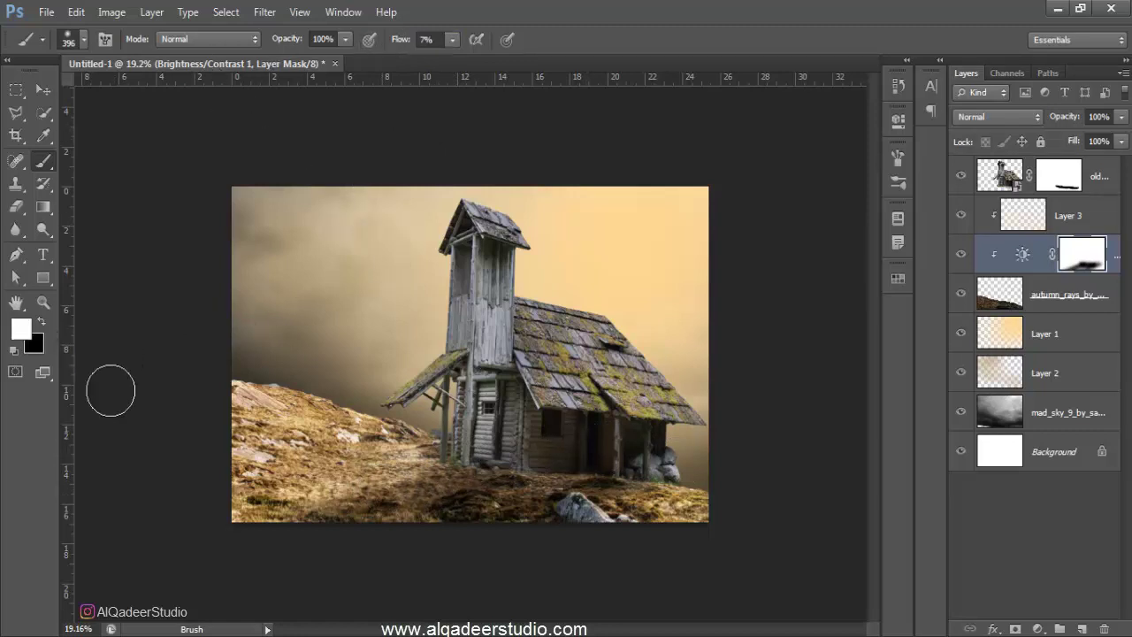
{"action": "left_click_drag", "start_coordinate": [469, 502], "coordinate": [480, 505]}
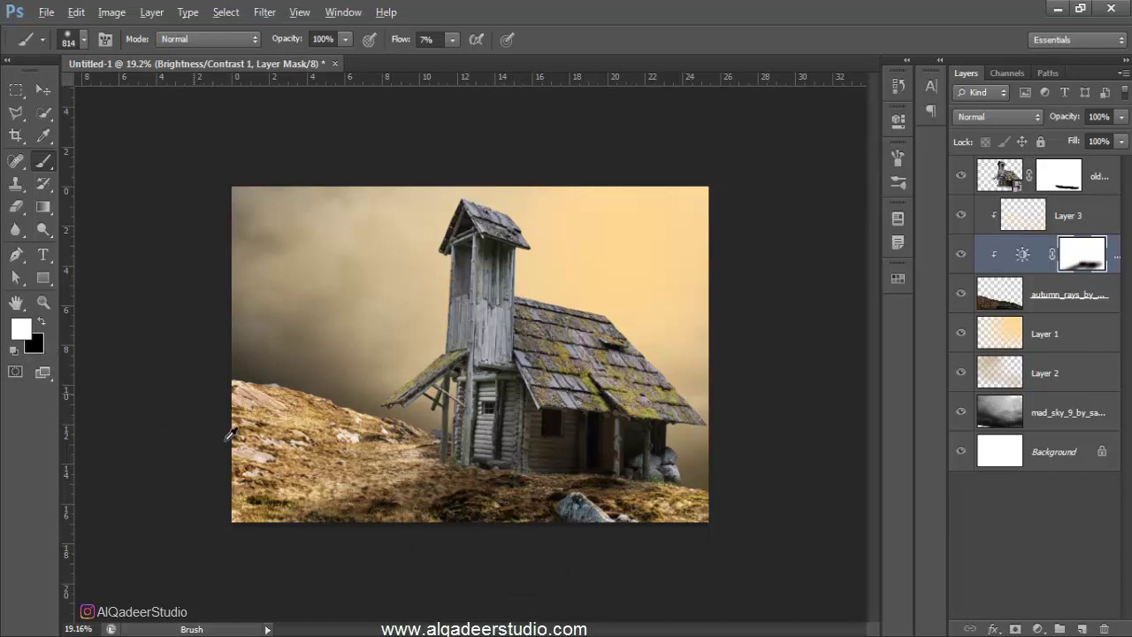
{"action": "key", "text": "ctrl+plus"}
{"action": "key", "text": "ctrl+plus"}
{"action": "left_click", "coordinate": [40, 321]}
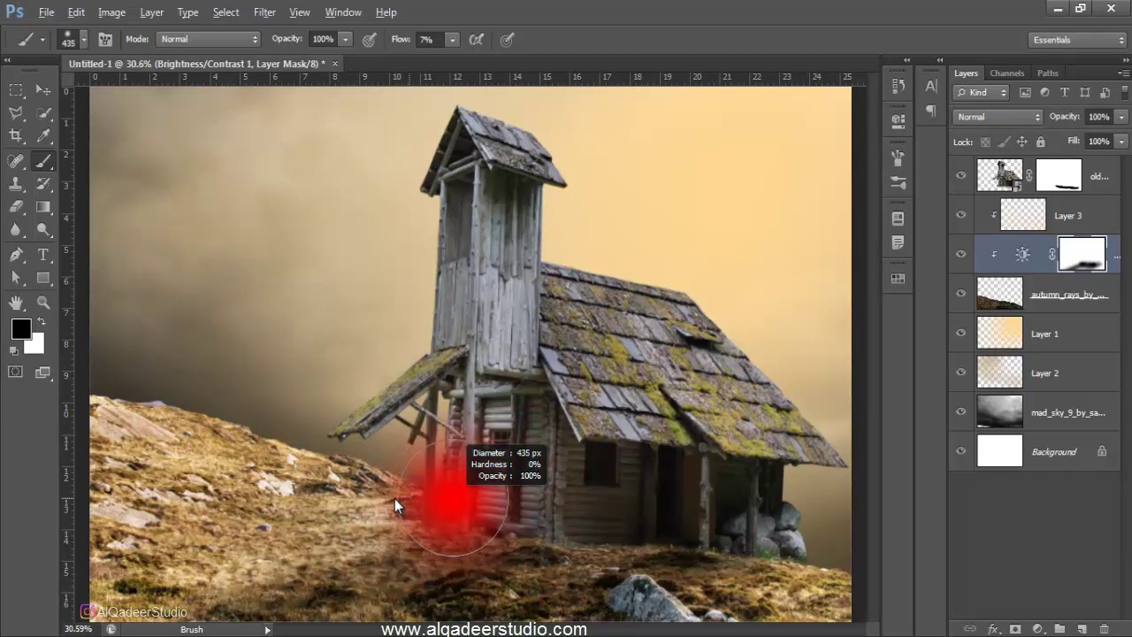
{"action": "left_click_drag", "start_coordinate": [418, 498], "coordinate": [442, 536]}
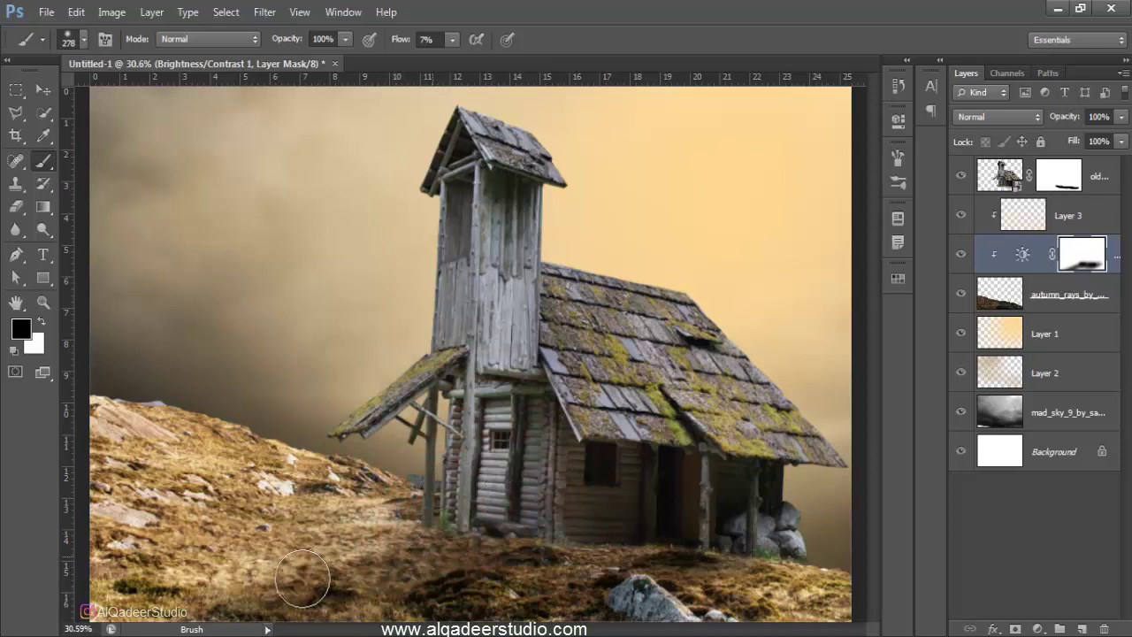
{"action": "left_click_drag", "start_coordinate": [391, 42], "coordinate": [398, 42]}
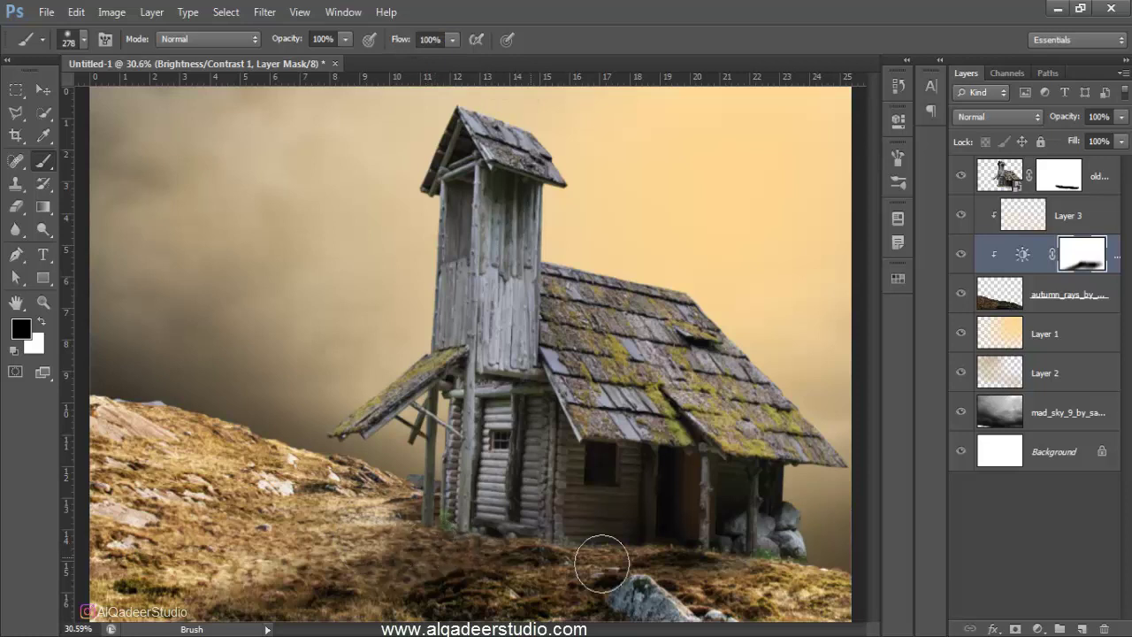
{"action": "mouse_move", "coordinate": [601, 562]}
{"action": "left_mouse_down"}
{"action": "mouse_move", "coordinate": [556, 554]}
{"action": "mouse_move", "coordinate": [773, 546]}
{"action": "mouse_move", "coordinate": [750, 521]}
{"action": "left_mouse_up"}
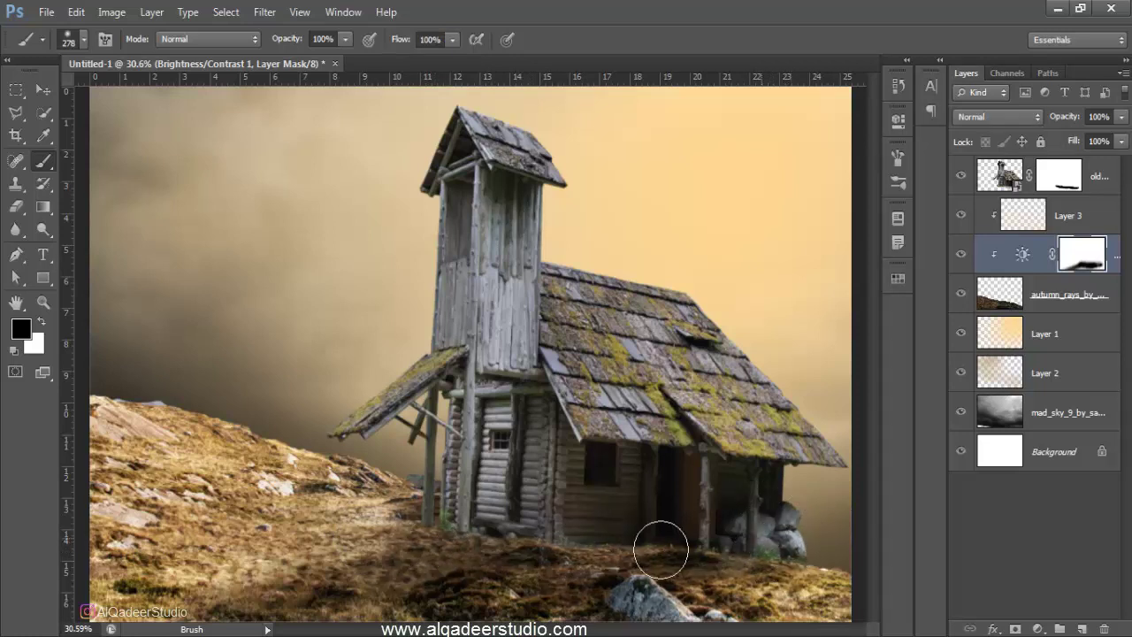
{"action": "left_click_drag", "start_coordinate": [661, 548], "coordinate": [740, 539]}
{"action": "scroll", "coordinate": [562, 553], "scroll_direction": "down", "scroll_amount": 3}
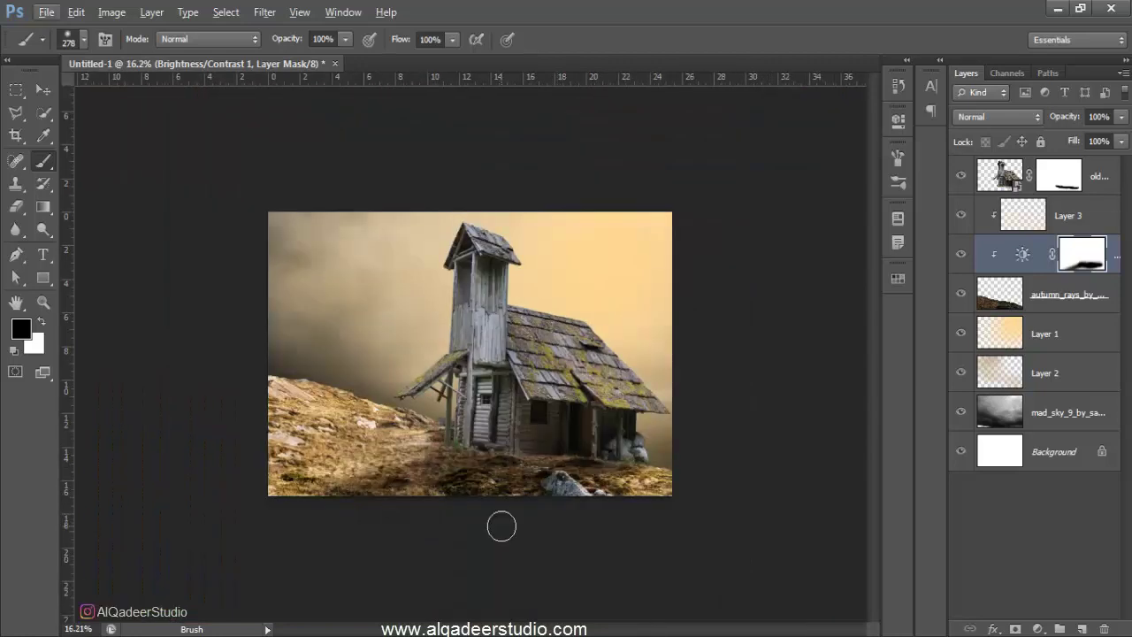
- Rasterize the wooden house layer and nudge its position slightly
{"action": "key", "text": "v"}
{"action": "left_click", "coordinate": [1093, 174]}
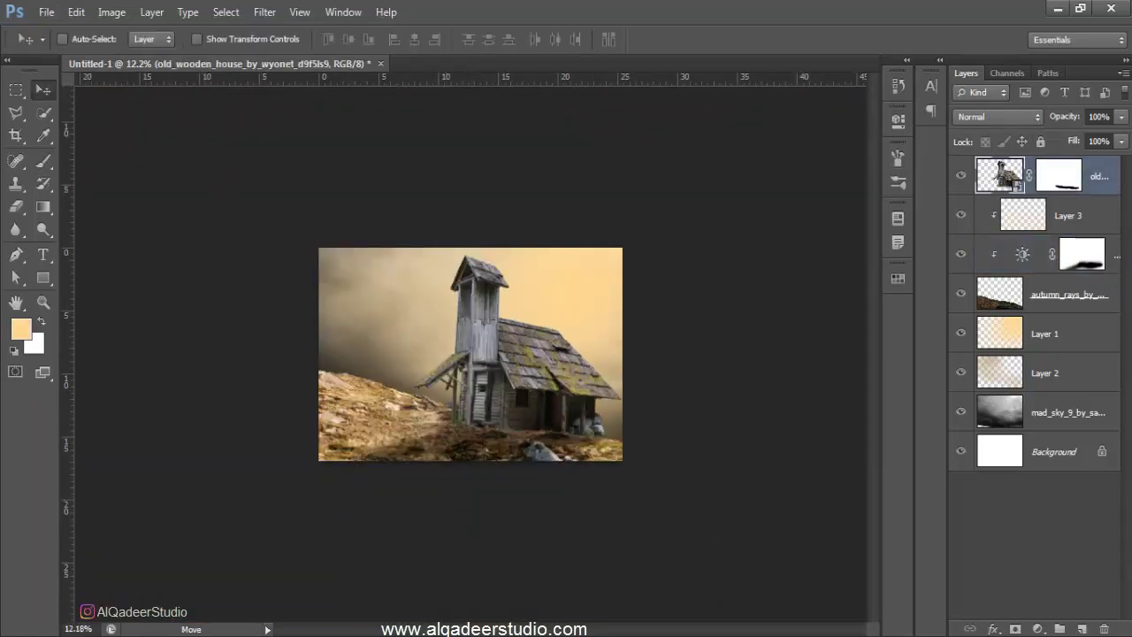
{"action": "right_click", "coordinate": [1092, 174]}
{"action": "left_click", "coordinate": [983, 205]}
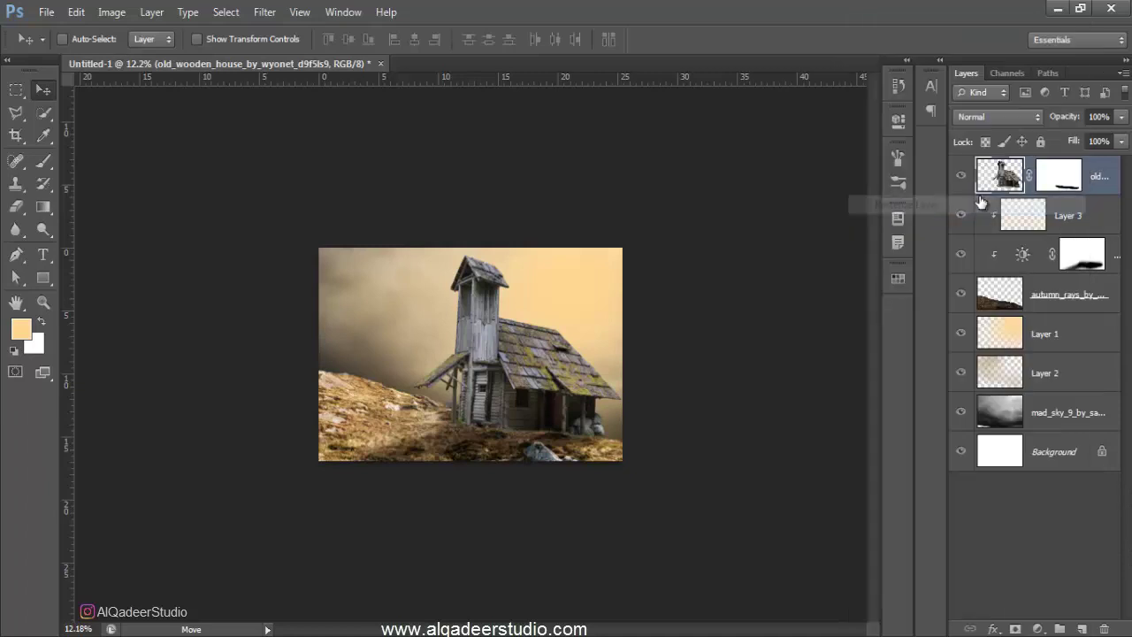
{"action": "key", "text": "ctrl+t"}
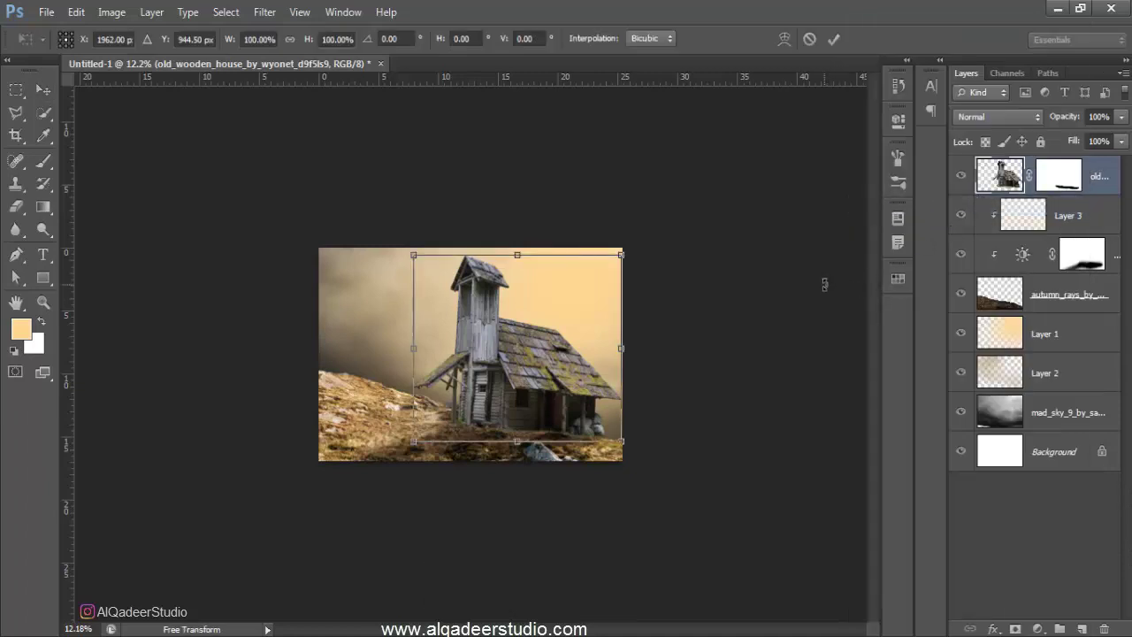
{"action": "key", "text": "Down"}
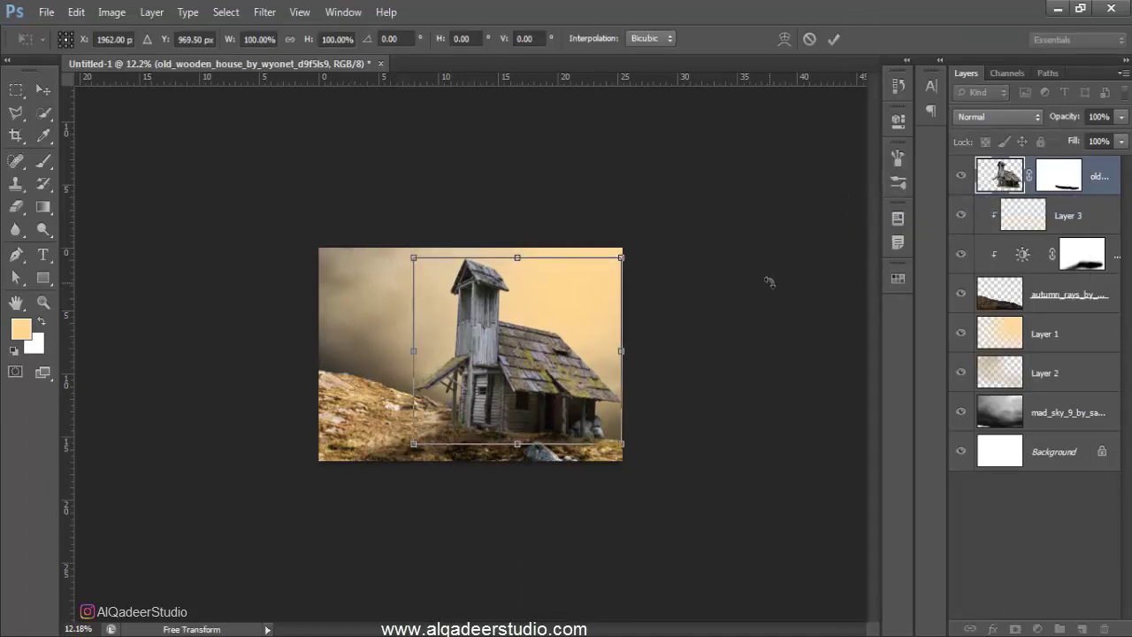
{"action": "key", "text": "Up"}
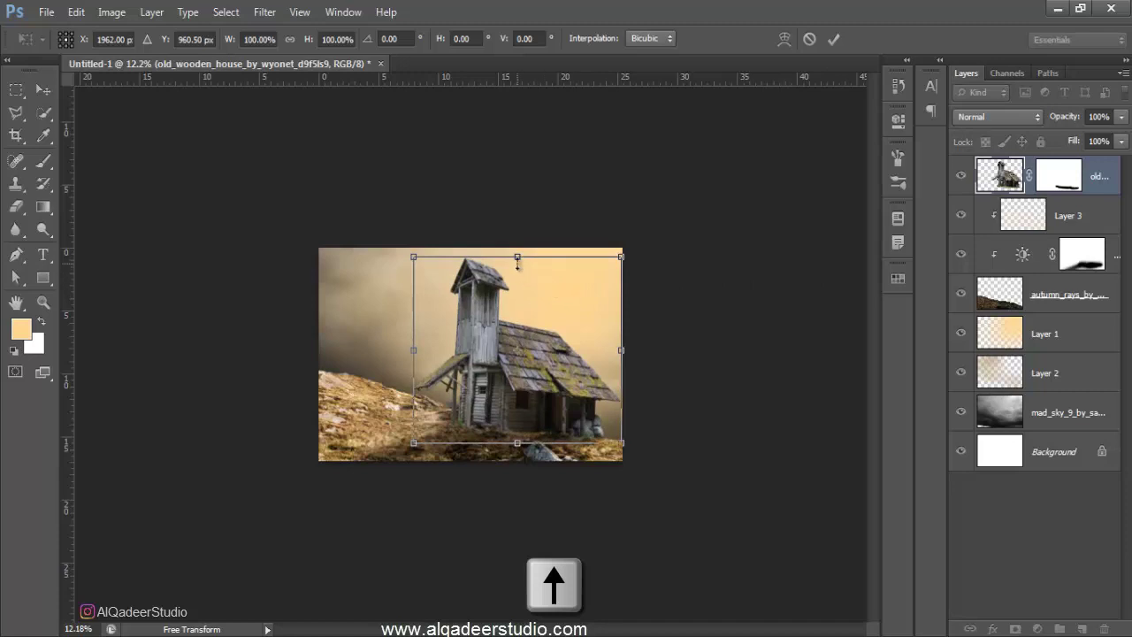
{"action": "key", "text": "Return"}
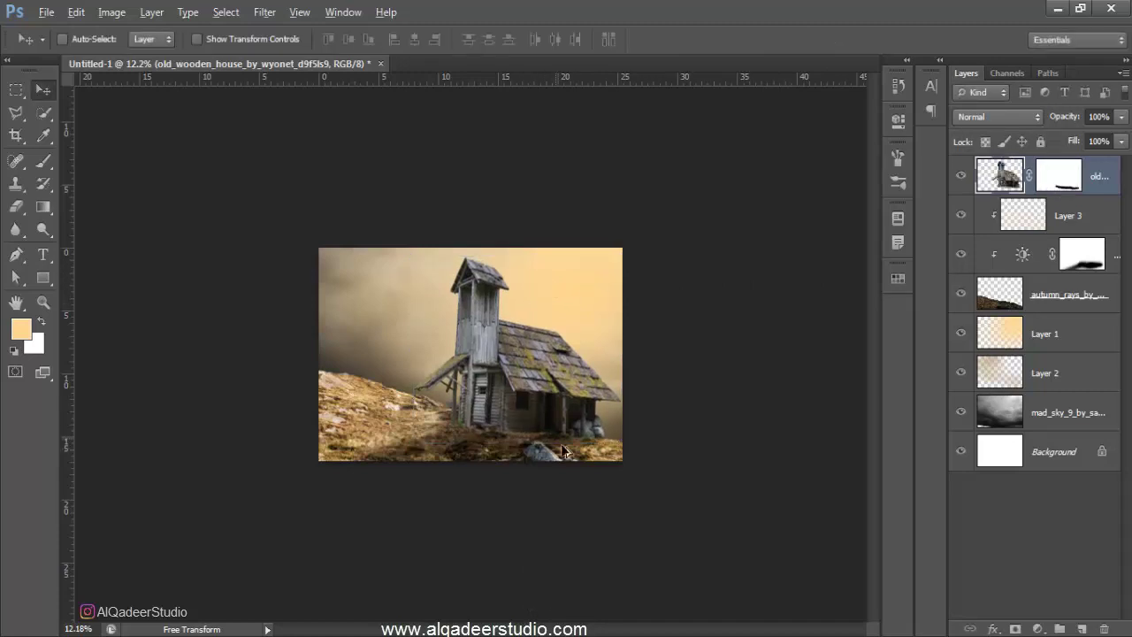
- Warm the house with a Color Balance shift toward yellow in the midtones (−17)
{"action": "key", "text": "ctrl+plus"}
{"action": "scroll", "coordinate": [559, 448], "scroll_direction": "up", "scroll_amount": 1}
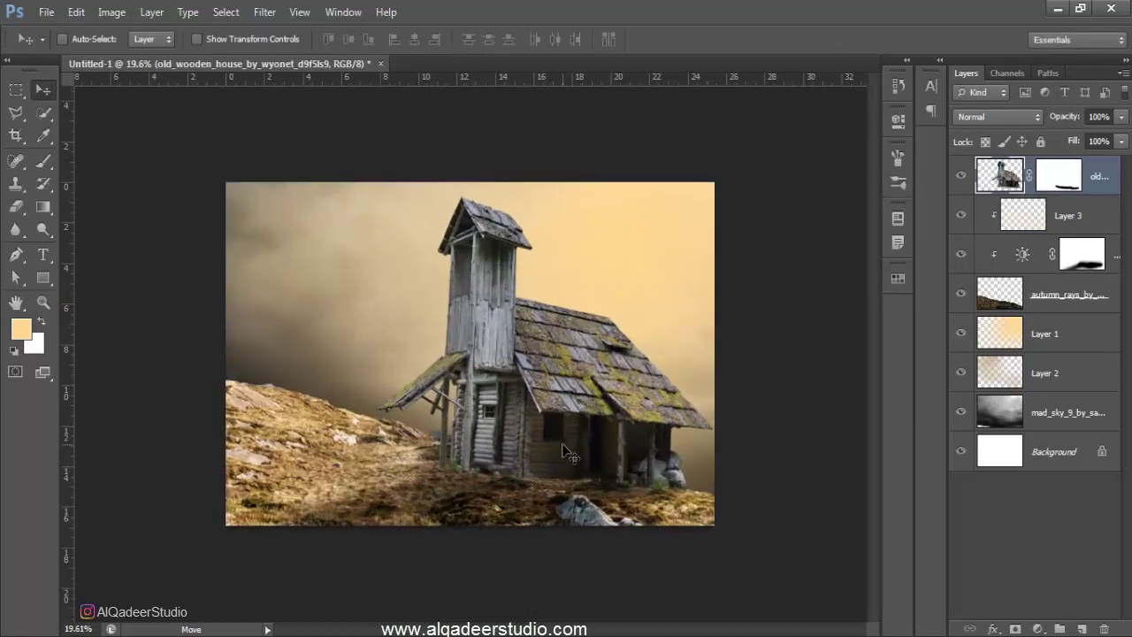
{"action": "scroll", "coordinate": [567, 452], "scroll_direction": "up", "scroll_amount": 1}
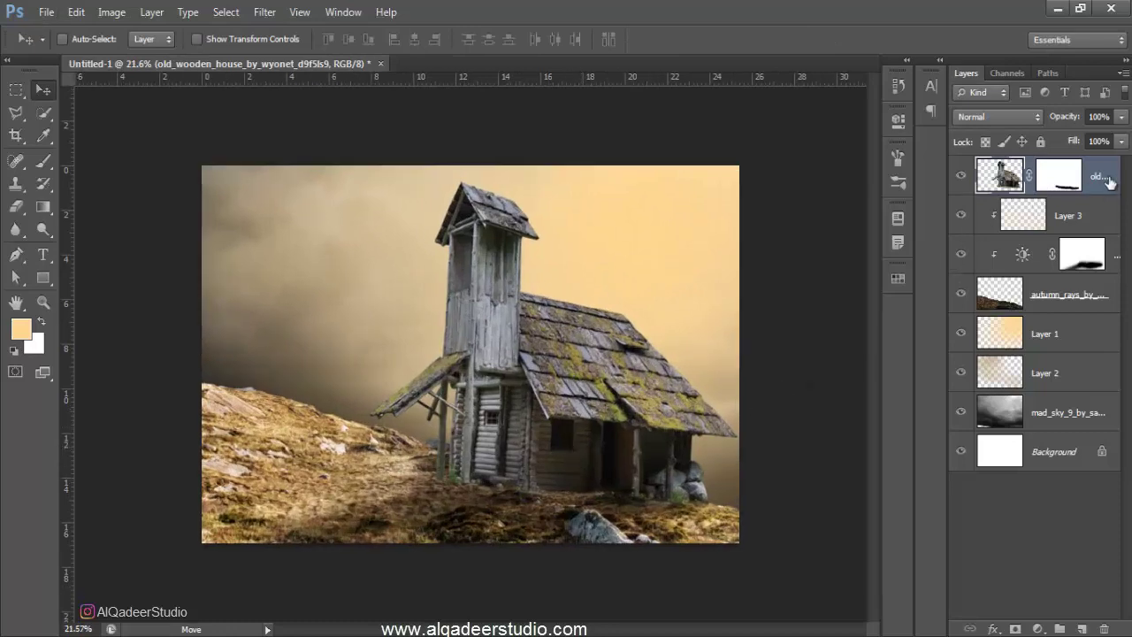
{"action": "key", "text": "ctrl+b"}
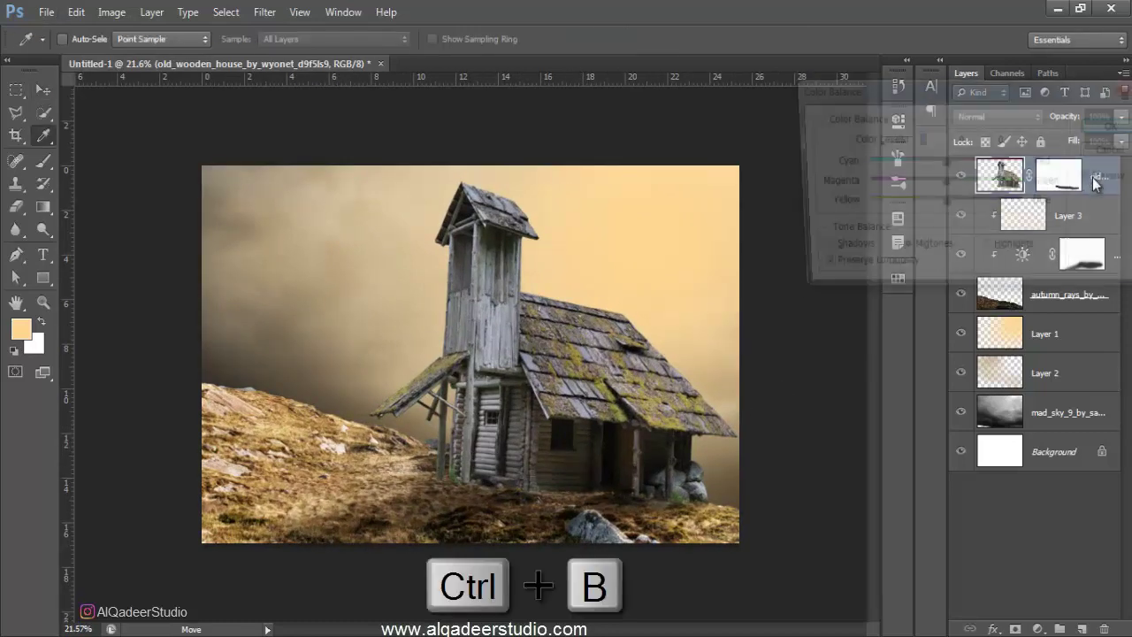
{"action": "left_click_drag", "start_coordinate": [943, 203], "coordinate": [930, 208]}
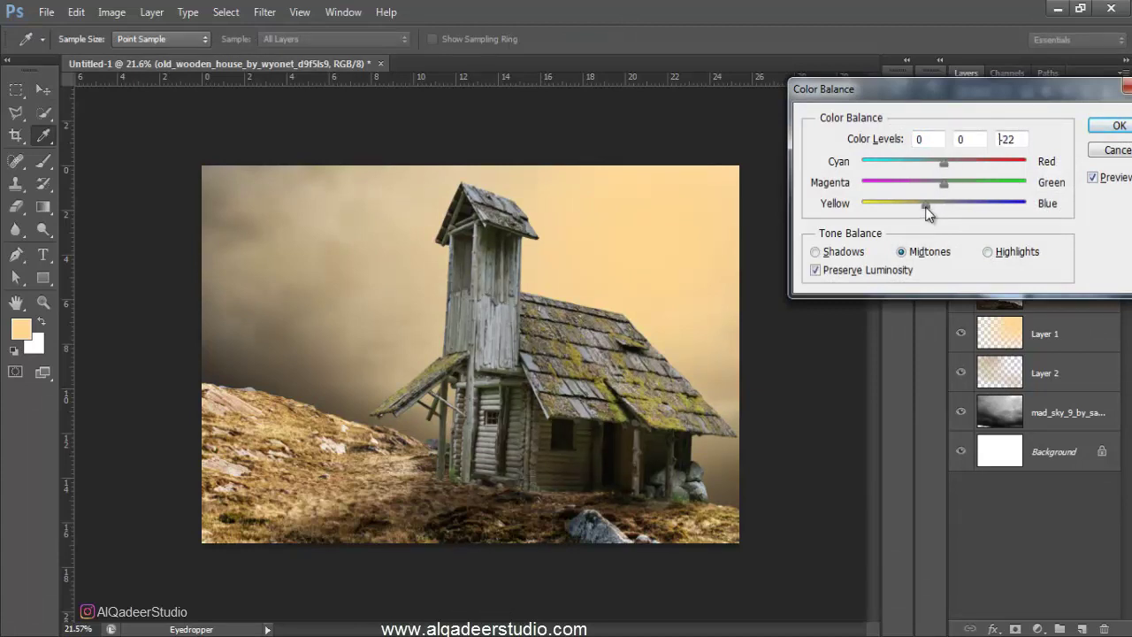
{"action": "left_click", "coordinate": [929, 207]}
{"action": "left_click", "coordinate": [1119, 125]}
{"action": "key", "text": "v"}
{"action": "scroll", "coordinate": [484, 363], "scroll_direction": "down", "scroll_amount": 1}
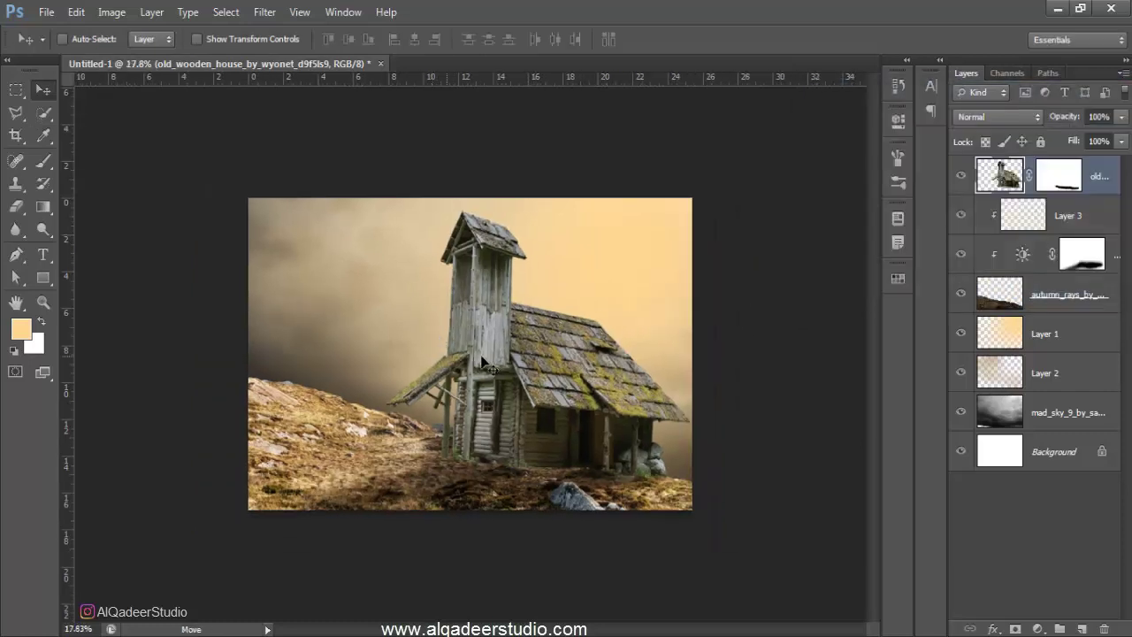
- Add Layer 4 clipped to the house, set it to Overlay, and size the brush to 828 px
{"action": "left_click", "coordinate": [1082, 627]}
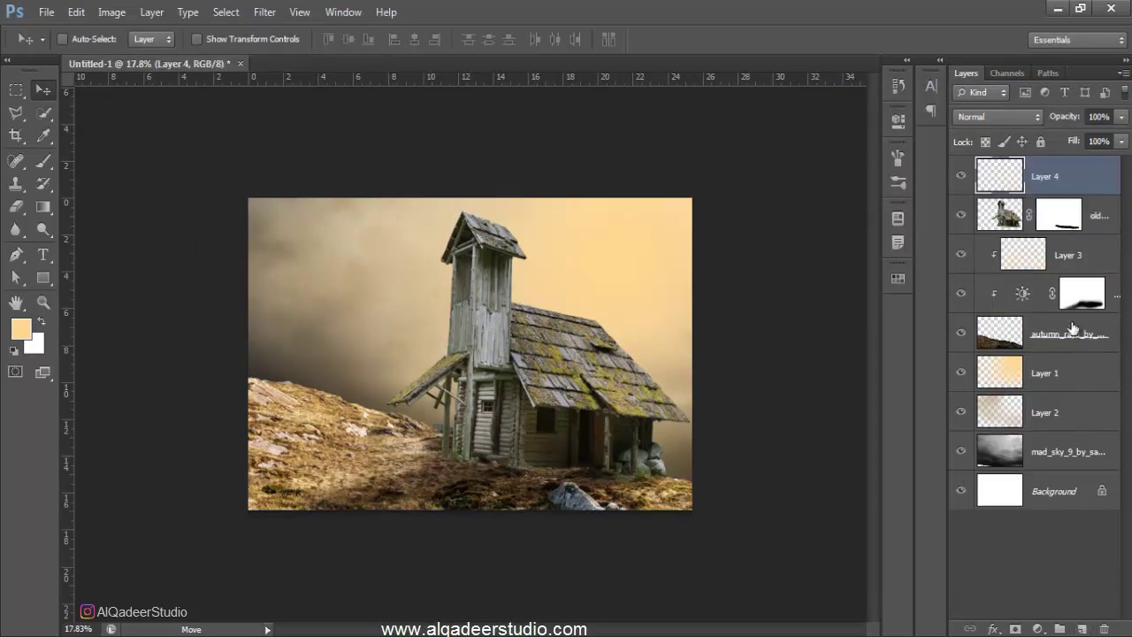
{"action": "right_click", "coordinate": [1073, 177]}
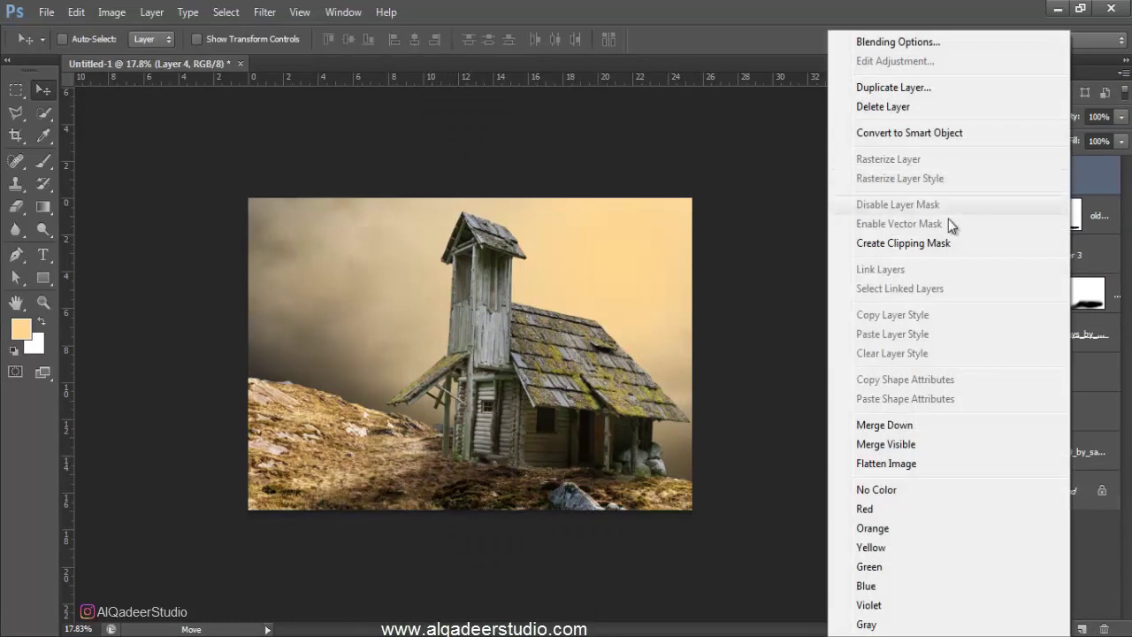
{"action": "left_click", "coordinate": [937, 243]}
{"action": "left_click", "coordinate": [38, 180]}
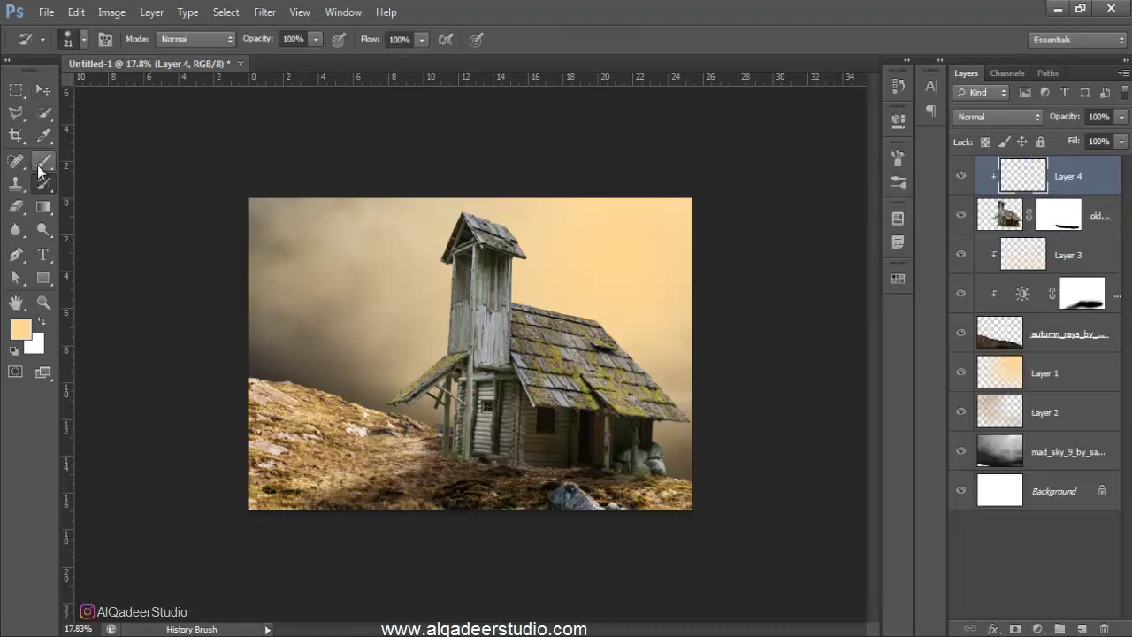
{"action": "left_click", "coordinate": [973, 116]}
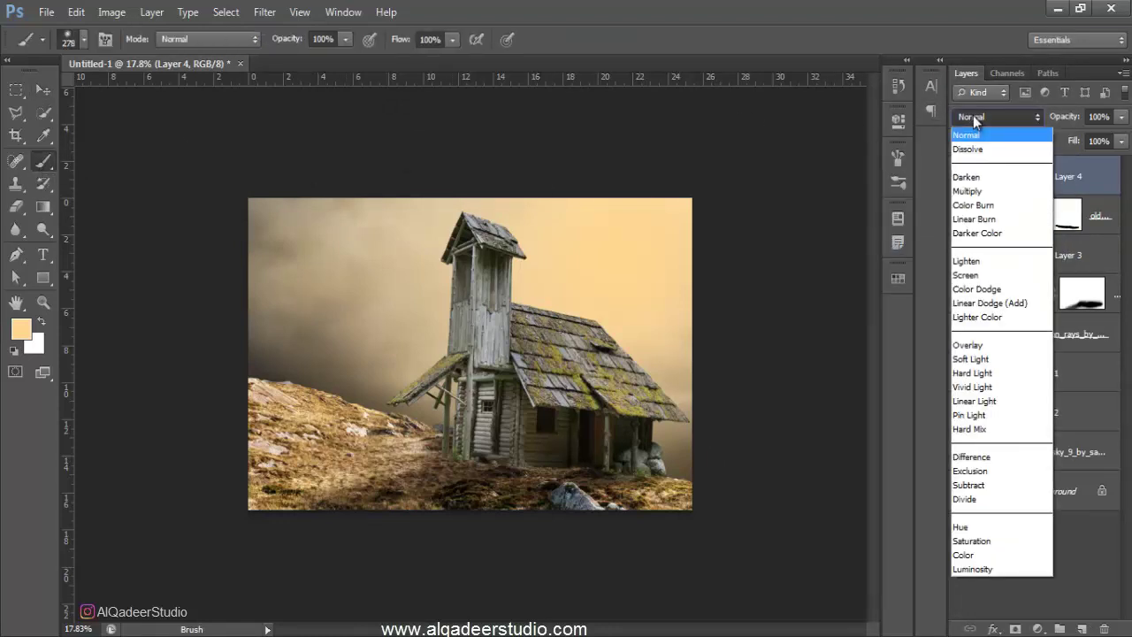
{"action": "left_click", "coordinate": [972, 345]}
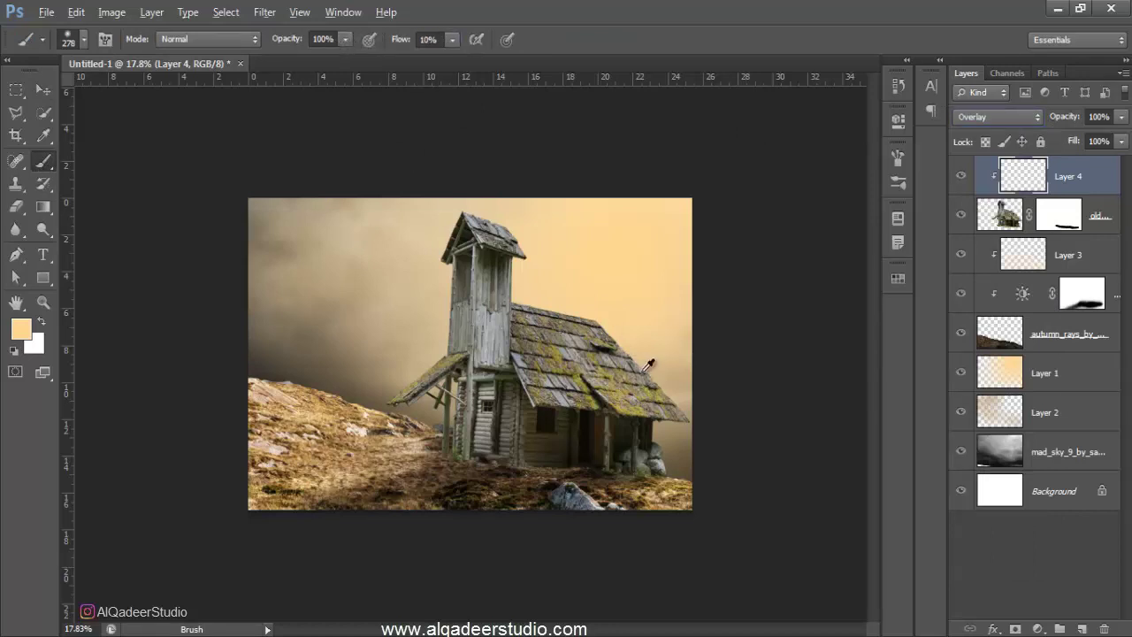
{"action": "left_click_drag", "start_coordinate": [648, 363], "coordinate": [686, 378]}
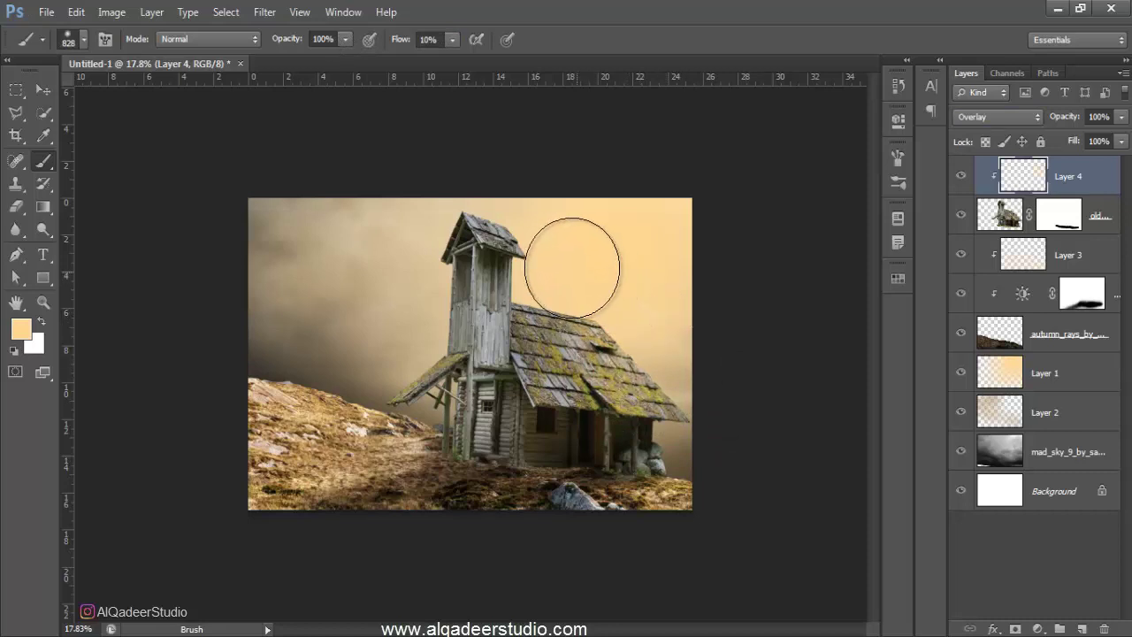
- Paint warm orange light on the roof's right edge and the tower roof
{"action": "left_click_drag", "start_coordinate": [677, 341], "coordinate": [717, 379]}
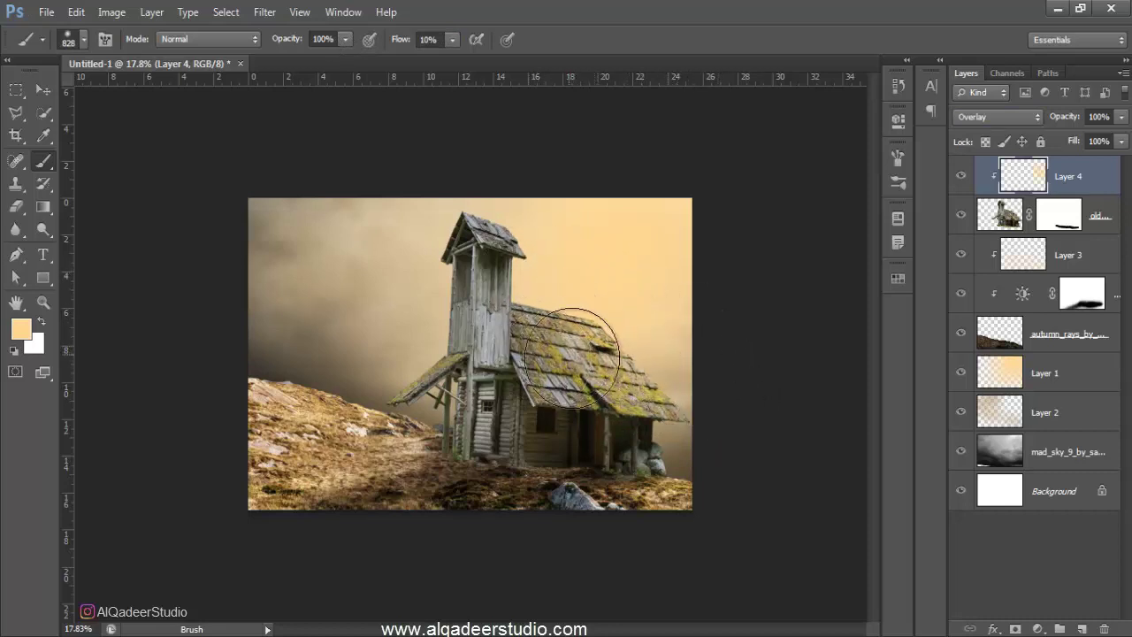
{"action": "scroll", "coordinate": [537, 187], "scroll_direction": "up", "scroll_amount": 2}
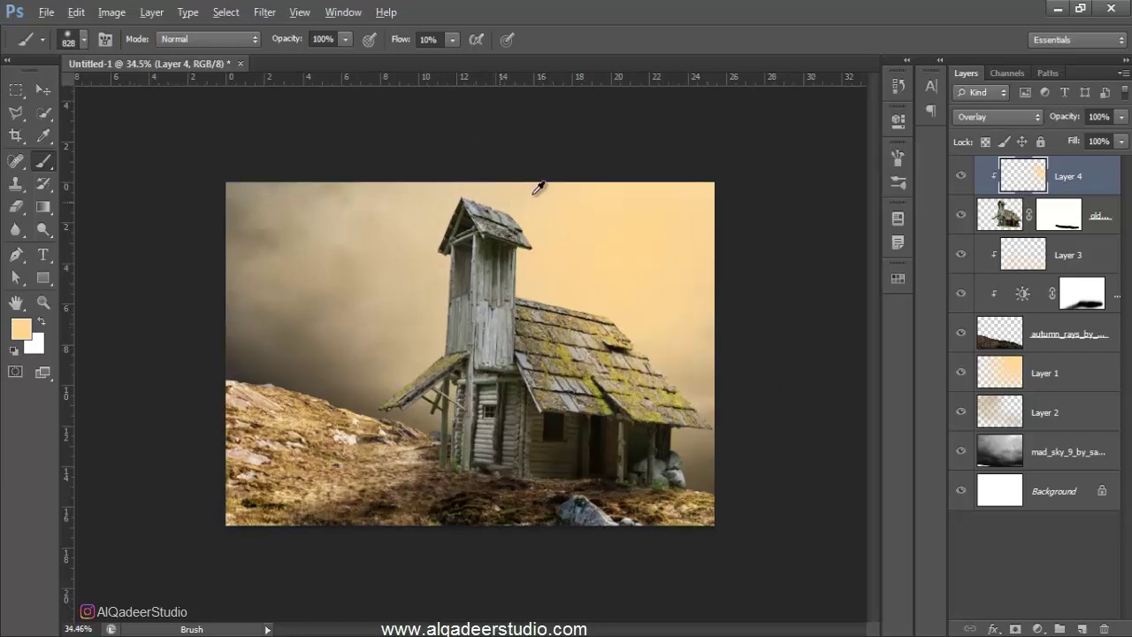
{"action": "scroll", "coordinate": [538, 188], "scroll_direction": "up", "scroll_amount": 2}
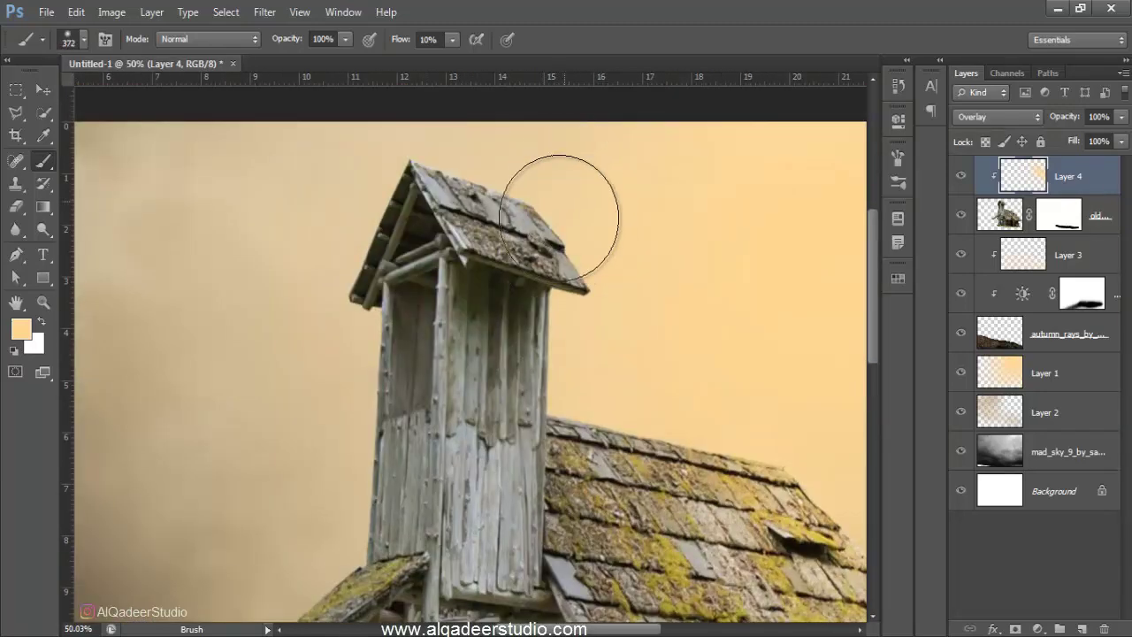
{"action": "mouse_move", "coordinate": [559, 214]}
{"action": "left_mouse_down"}
{"action": "mouse_move", "coordinate": [566, 222]}
{"action": "mouse_move", "coordinate": [417, 172]}
{"action": "mouse_move", "coordinate": [580, 227]}
{"action": "left_mouse_up"}
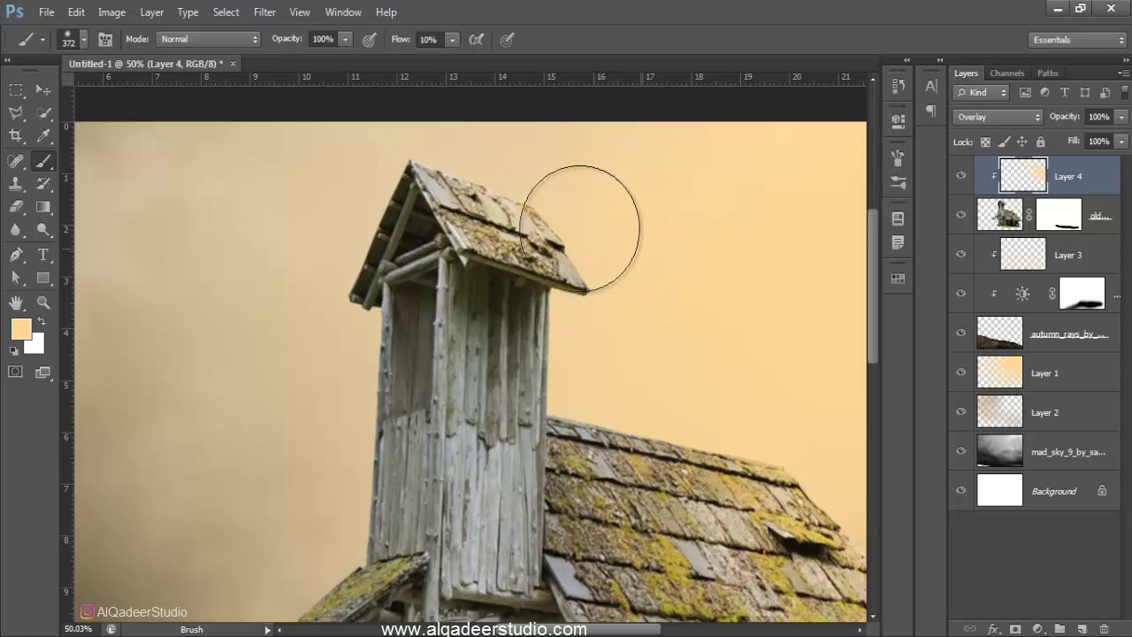
{"action": "scroll", "coordinate": [497, 501], "scroll_direction": "down", "scroll_amount": 1}
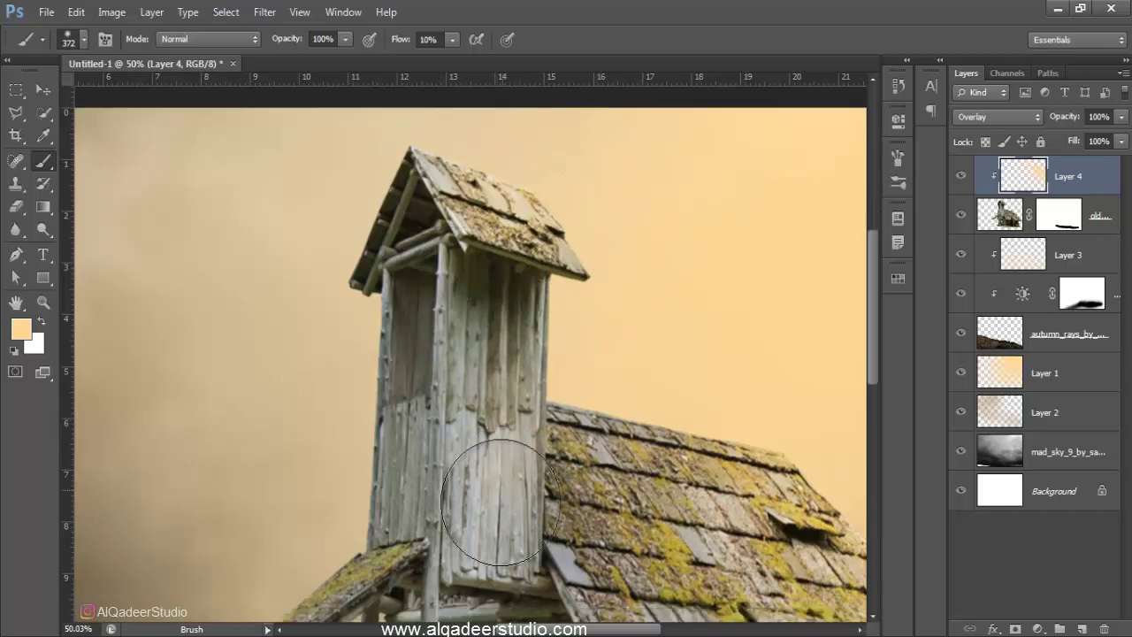
{"action": "scroll", "coordinate": [498, 501], "scroll_direction": "down", "scroll_amount": 4}
{"action": "scroll", "coordinate": [484, 318], "scroll_direction": "up", "scroll_amount": 2}
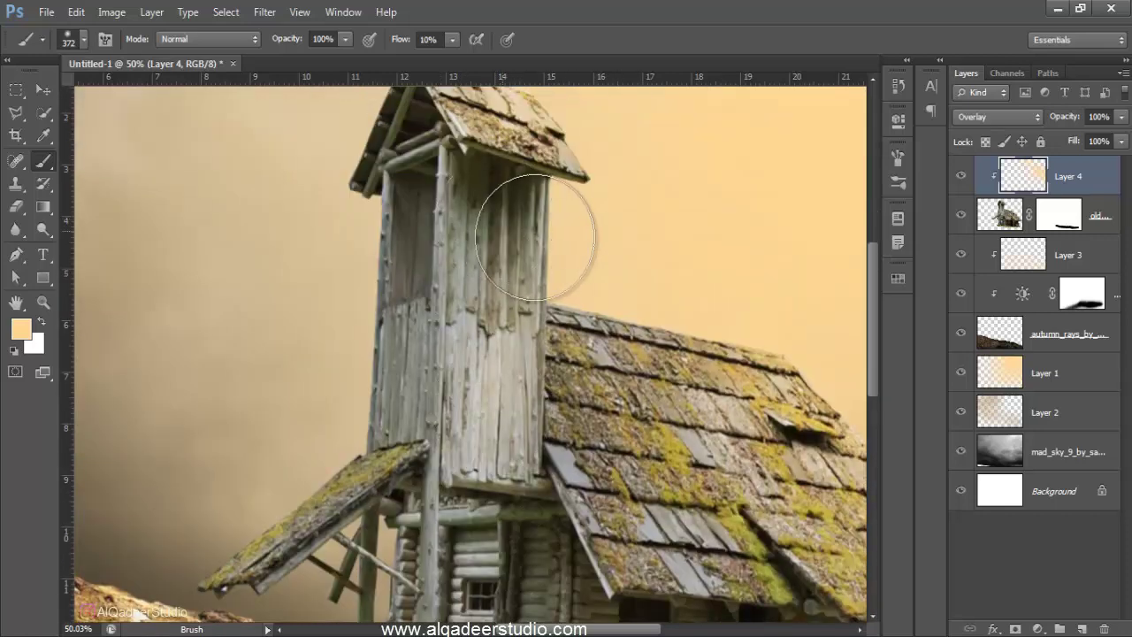
- Pan to the cabin's base and zoom out to fit the whole image in view
{"action": "key", "text": "space"}
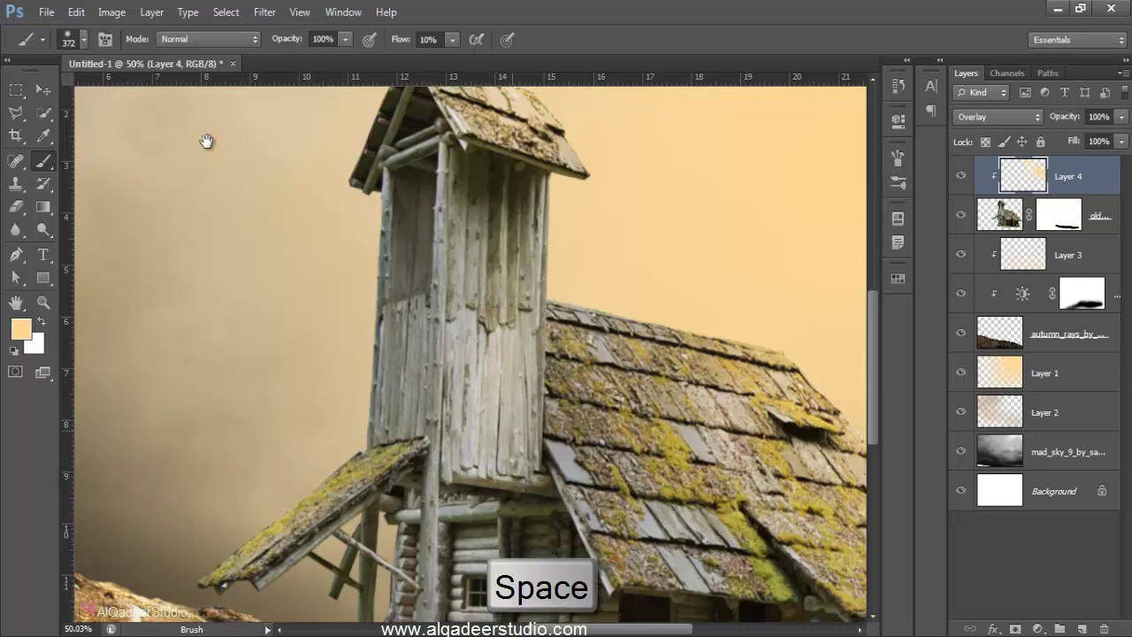
{"action": "left_click_drag", "start_coordinate": [206, 142], "coordinate": [106, 88]}
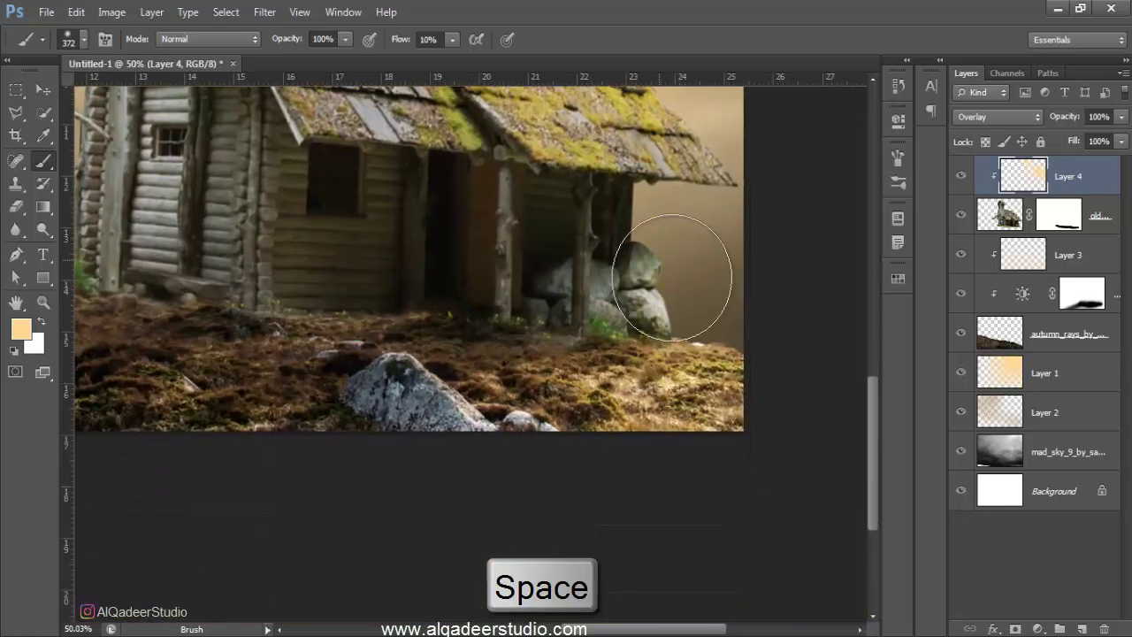
{"action": "left_click_drag", "start_coordinate": [694, 281], "coordinate": [648, 327]}
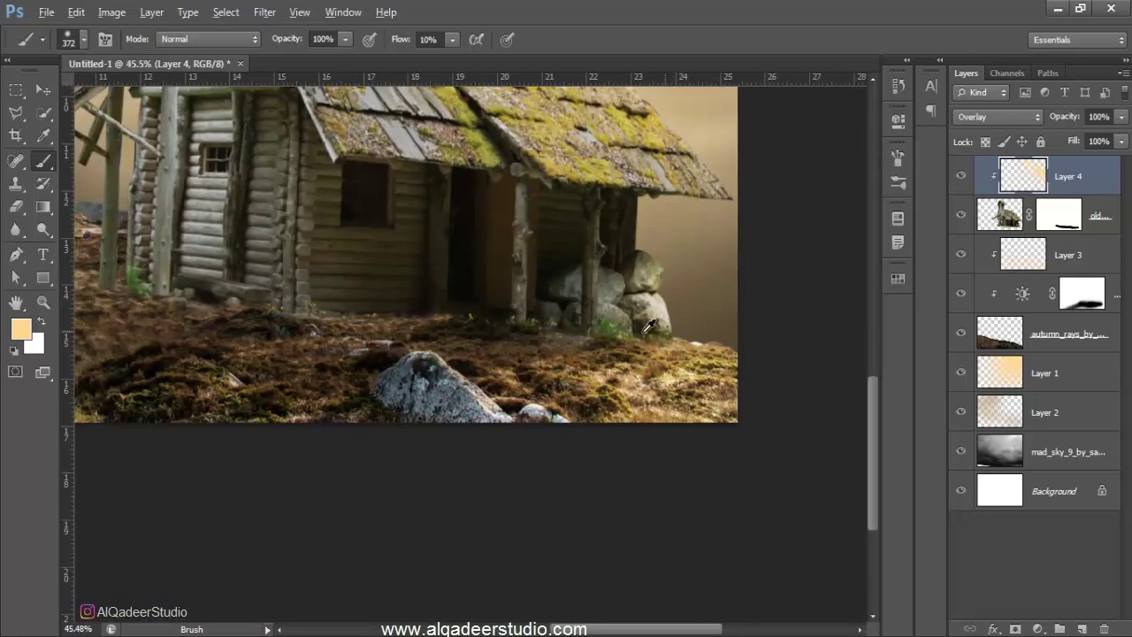
{"action": "key", "text": "ctrl+0"}
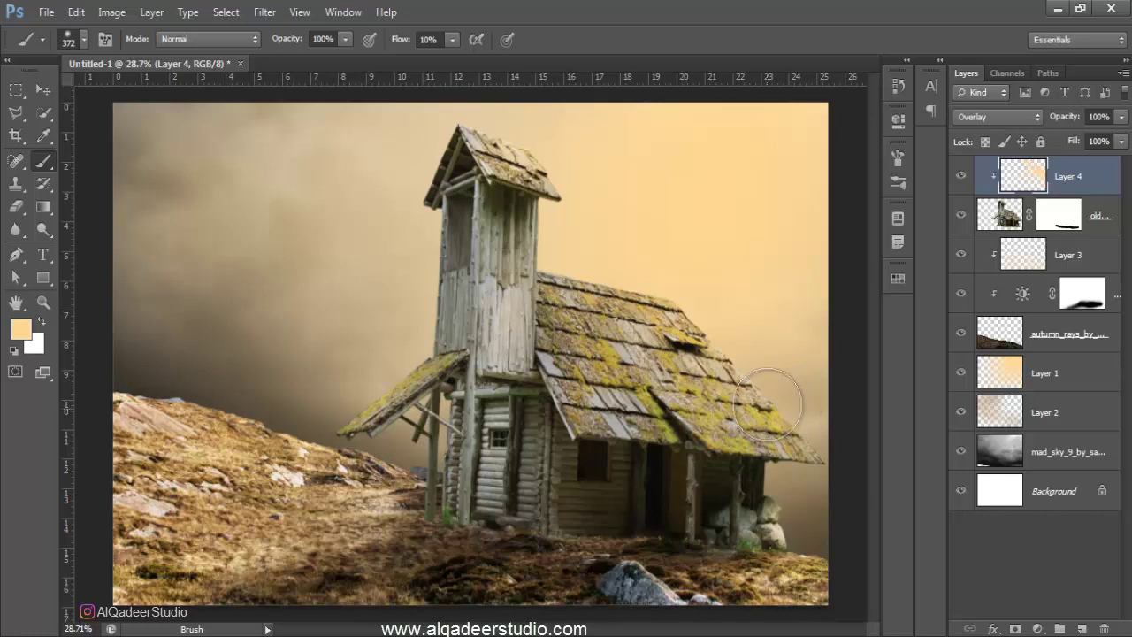
{"action": "scroll", "coordinate": [763, 328], "scroll_direction": "down", "scroll_amount": 3}
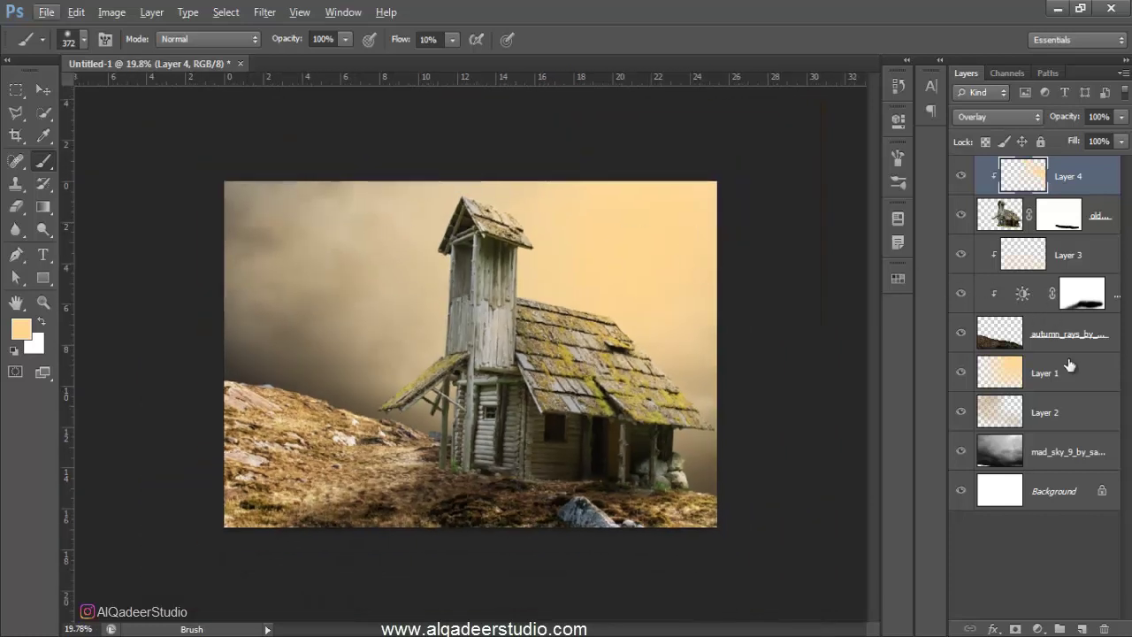
{"action": "scroll", "coordinate": [556, 446], "scroll_direction": "down", "scroll_amount": 2}
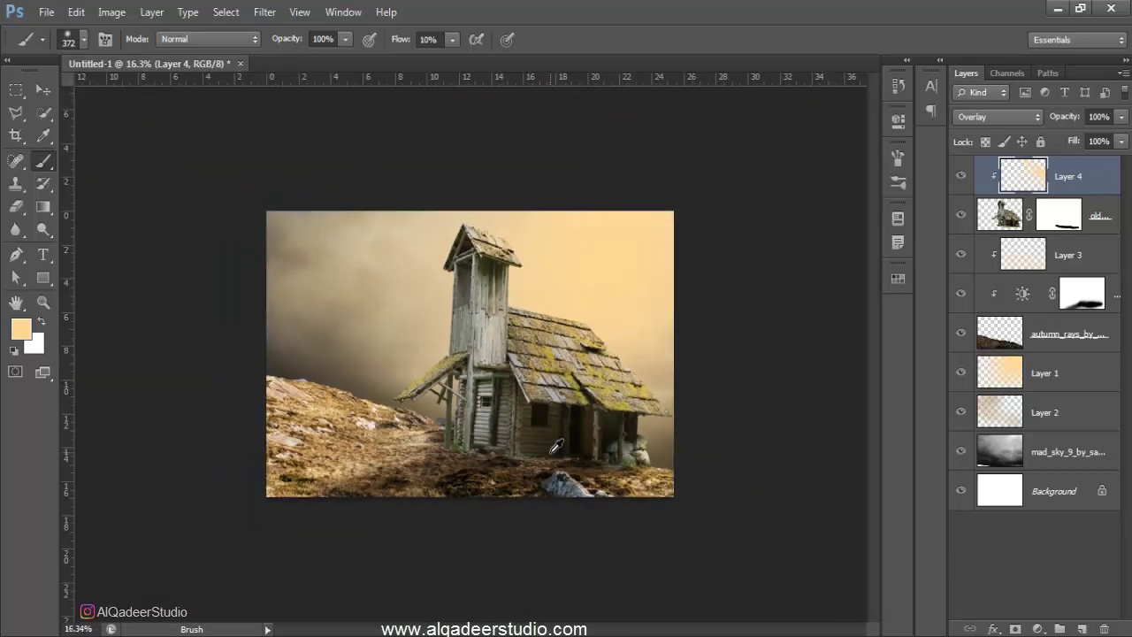
{"action": "scroll", "coordinate": [672, 423], "scroll_direction": "down", "scroll_amount": 1}
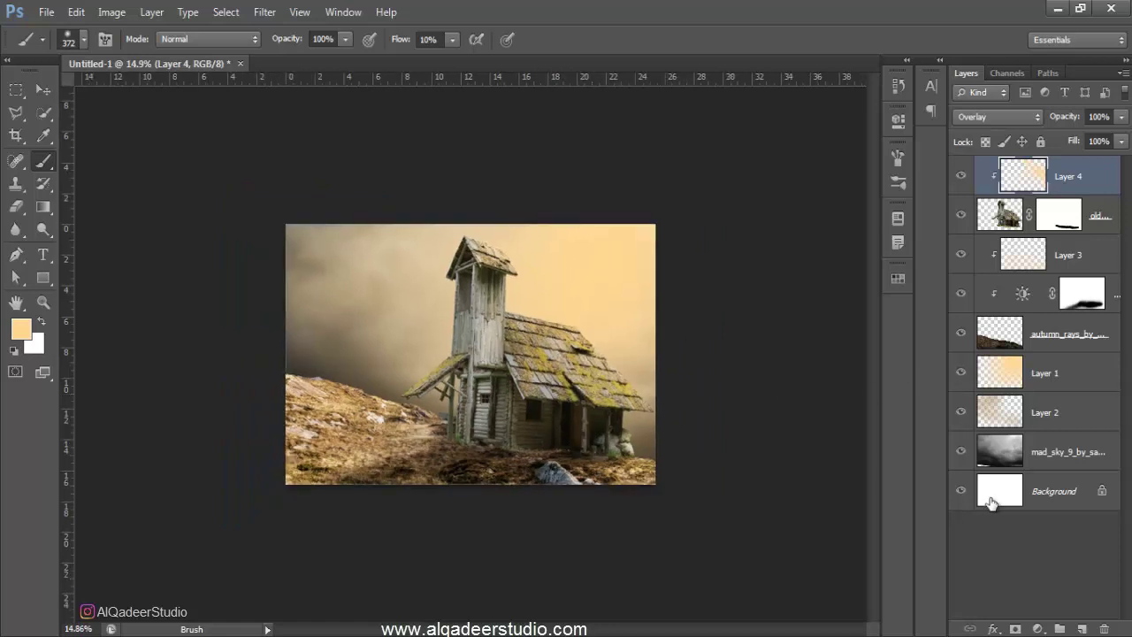
- Reduce the house layer's saturation to -23 with Hue/Saturation
{"action": "left_click", "coordinate": [1096, 218]}
{"action": "key", "text": "ctrl+u"}
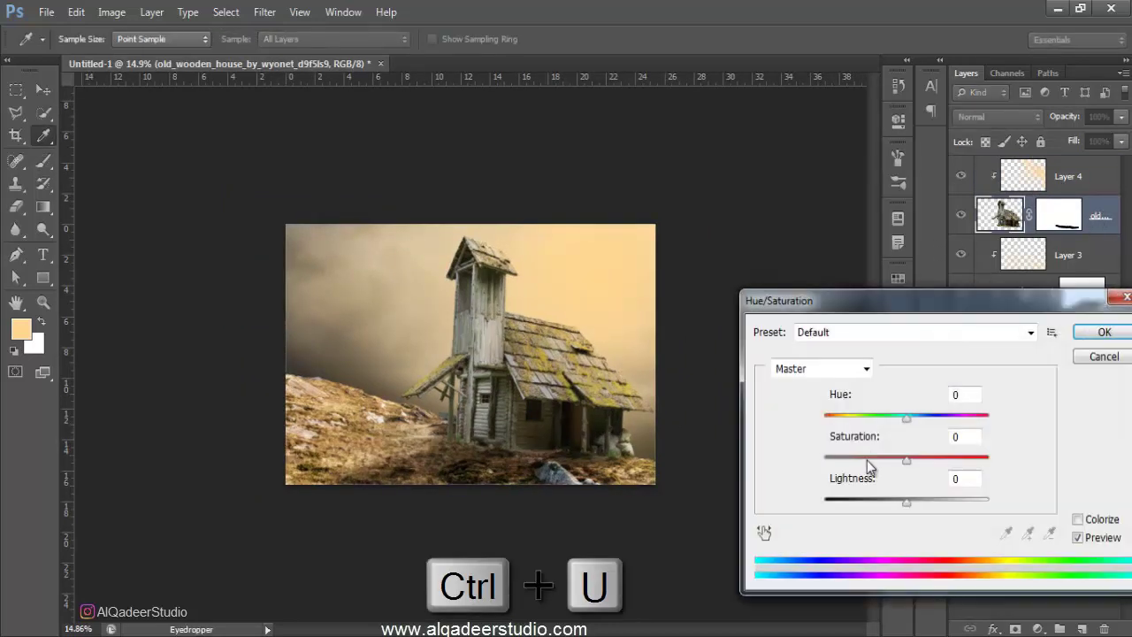
{"action": "mouse_move", "coordinate": [881, 460]}
{"action": "left_mouse_down"}
{"action": "mouse_move", "coordinate": [831, 462]}
{"action": "mouse_move", "coordinate": [888, 465]}
{"action": "left_mouse_up"}
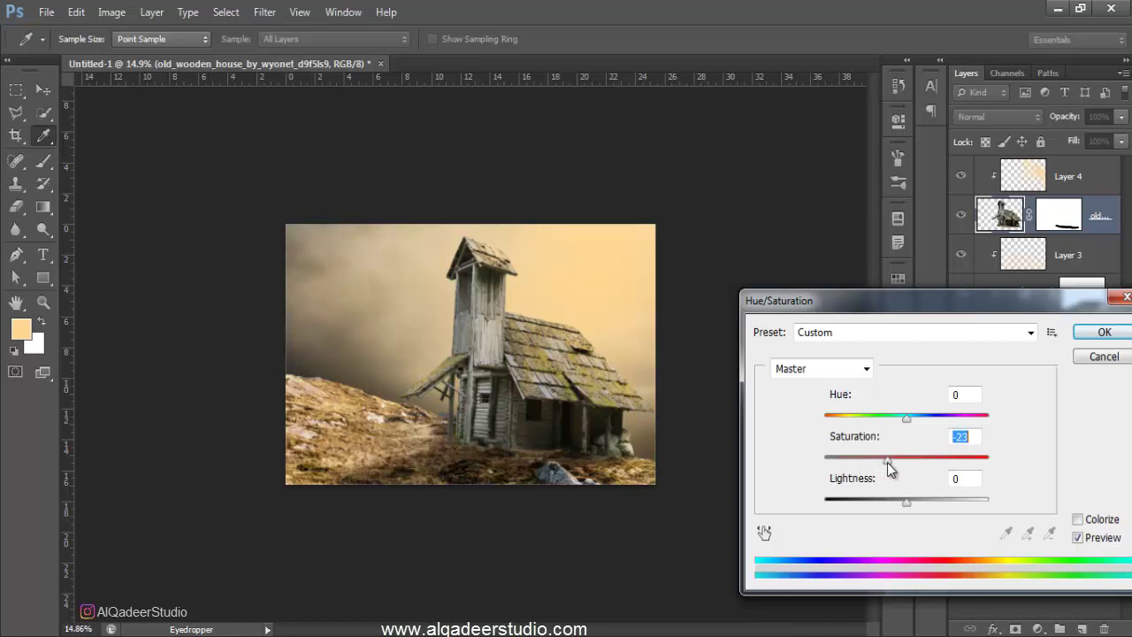
{"action": "left_click", "coordinate": [1104, 333]}
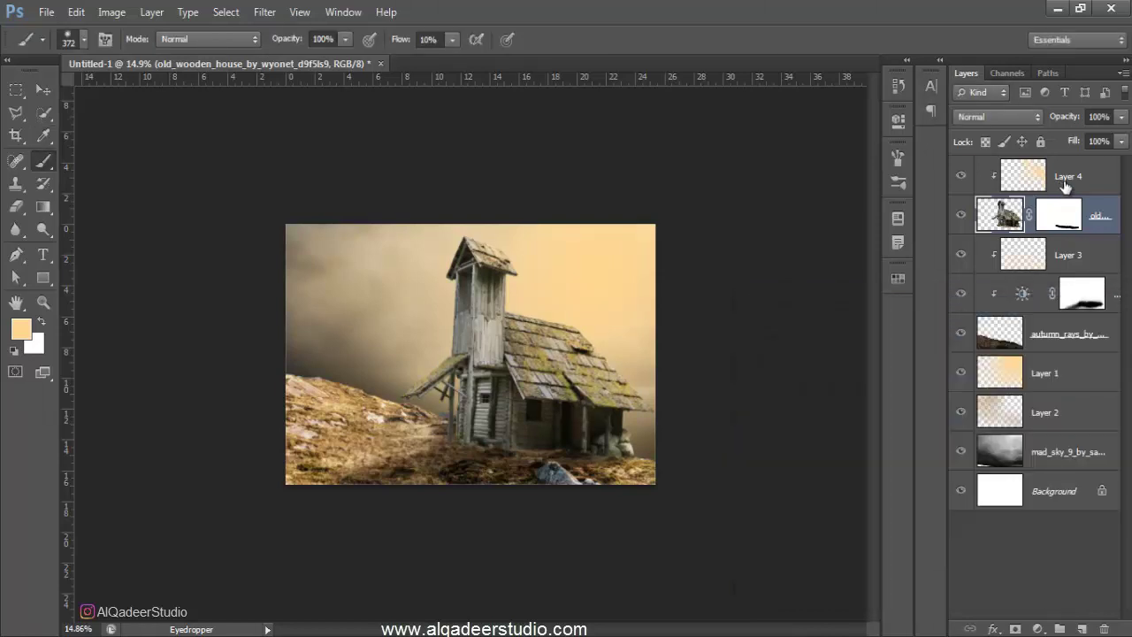
- Compare the house with Layer 4 hidden and shown, then set the brush flow to 100
{"action": "left_click", "coordinate": [1020, 178]}
{"action": "left_click", "coordinate": [955, 176]}
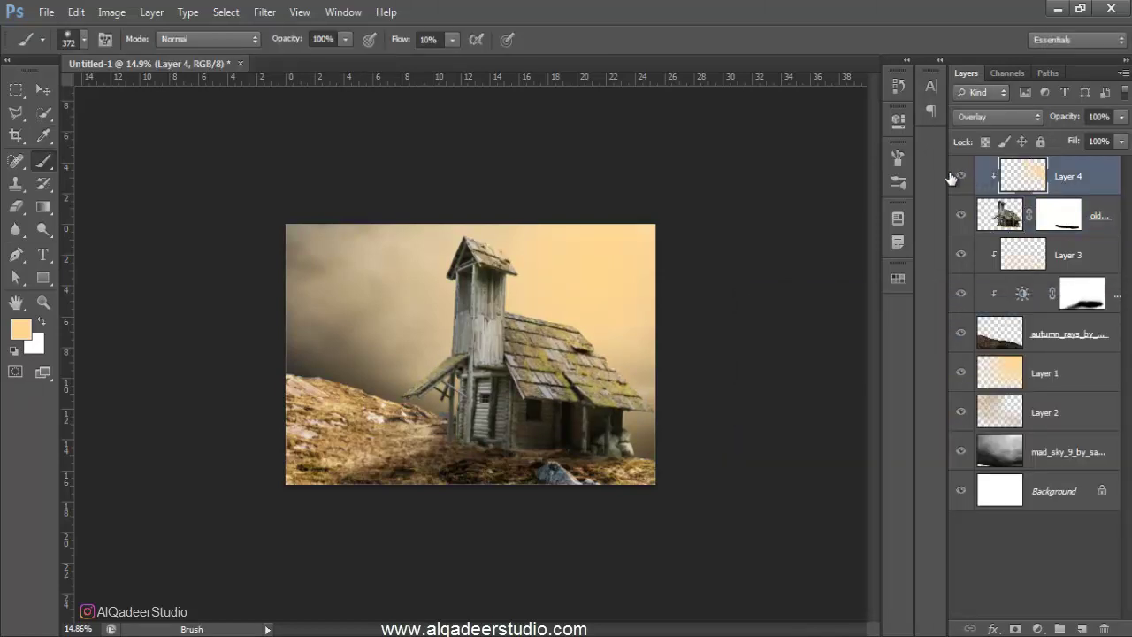
{"action": "left_click", "coordinate": [955, 176]}
{"action": "left_click_drag", "start_coordinate": [614, 352], "coordinate": [600, 329]}
{"action": "type", "text": "100"}
{"action": "key", "text": "Return"}
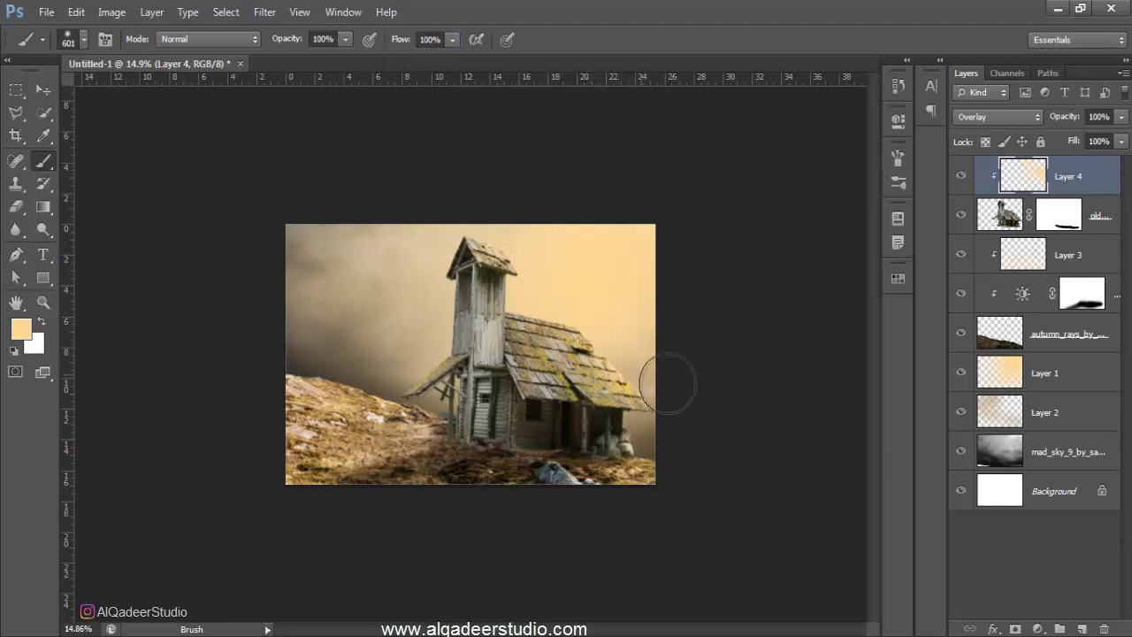
- Zoom in on the house, adjust the brush size, and lower Layer 4's opacity to 92%
{"action": "left_click_drag", "start_coordinate": [682, 381], "coordinate": [734, 403]}
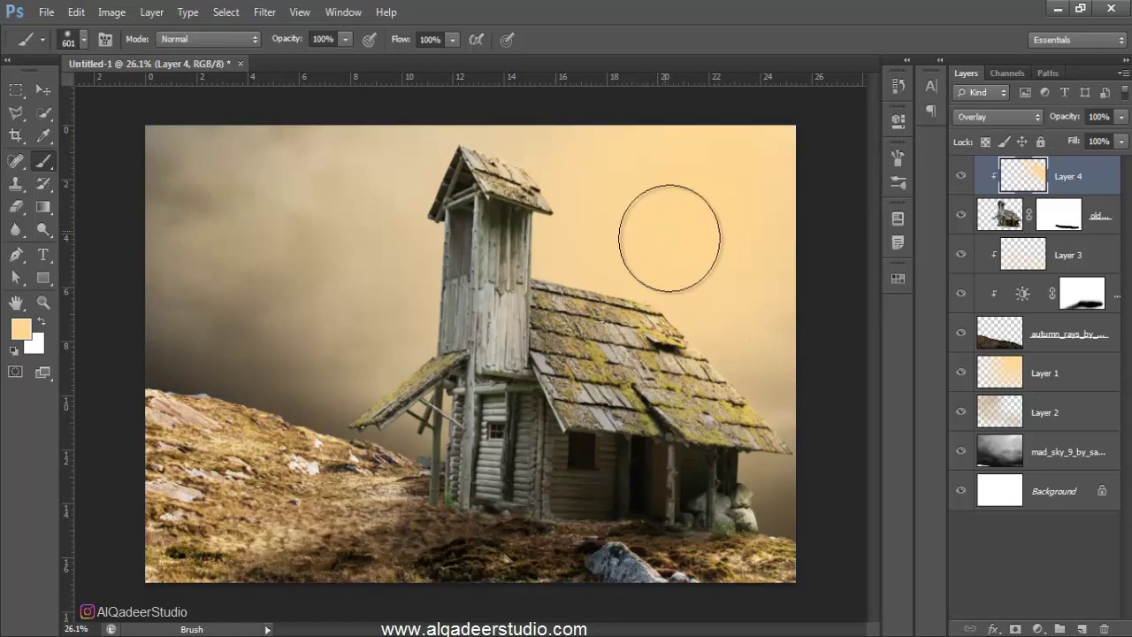
{"action": "scroll", "coordinate": [531, 195], "scroll_direction": "down", "scroll_amount": 2}
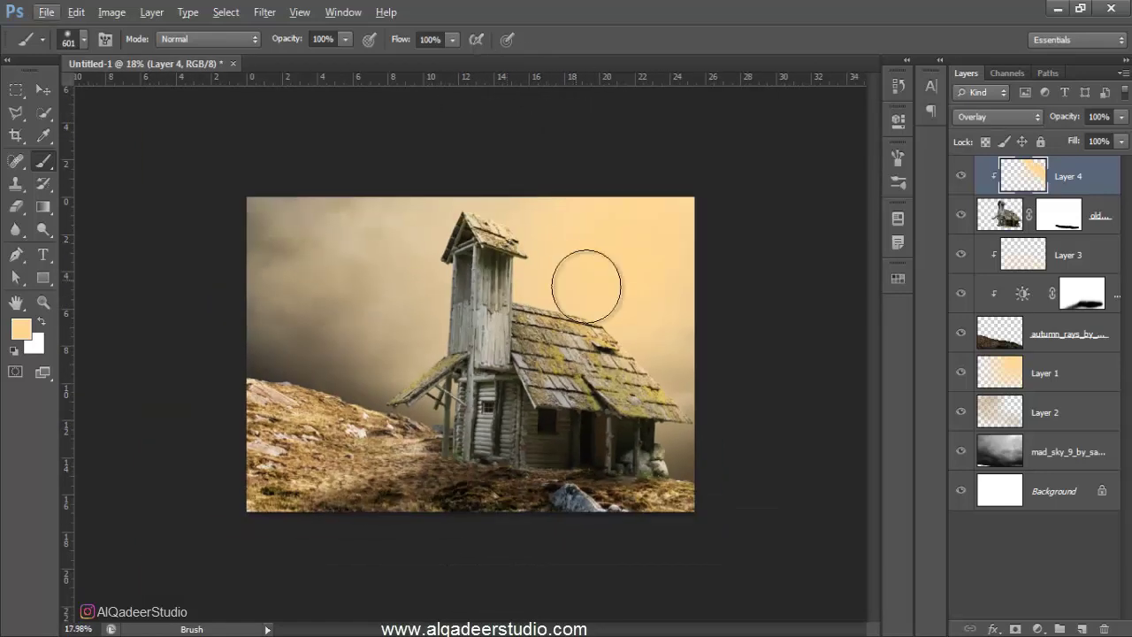
{"action": "mouse_move", "coordinate": [591, 305]}
{"action": "left_mouse_down"}
{"action": "mouse_move", "coordinate": [626, 319]}
{"action": "mouse_move", "coordinate": [712, 266]}
{"action": "left_mouse_up"}
{"action": "scroll", "coordinate": [607, 404], "scroll_direction": "down", "scroll_amount": 1}
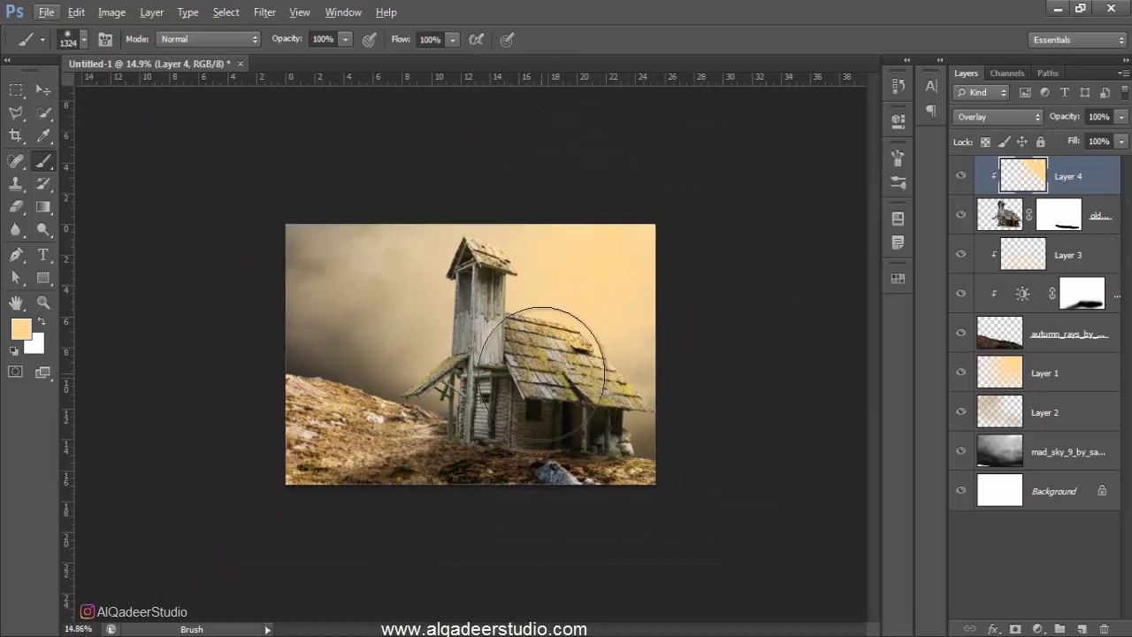
{"action": "left_click_drag", "start_coordinate": [634, 439], "coordinate": [622, 438]}
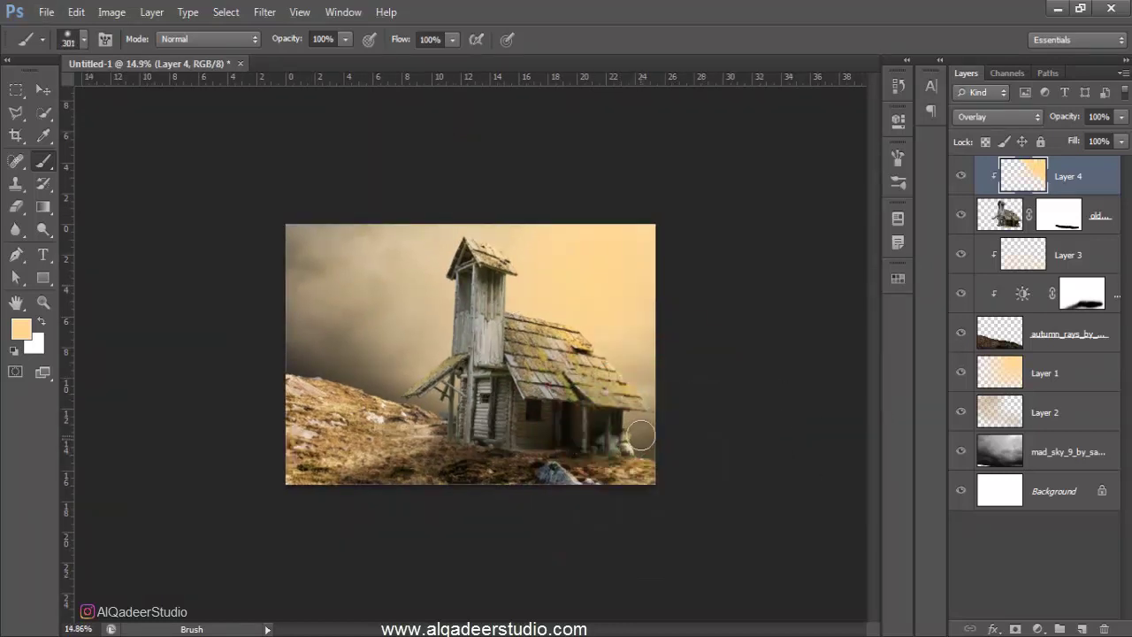
{"action": "scroll", "coordinate": [613, 374], "scroll_direction": "down", "scroll_amount": 2}
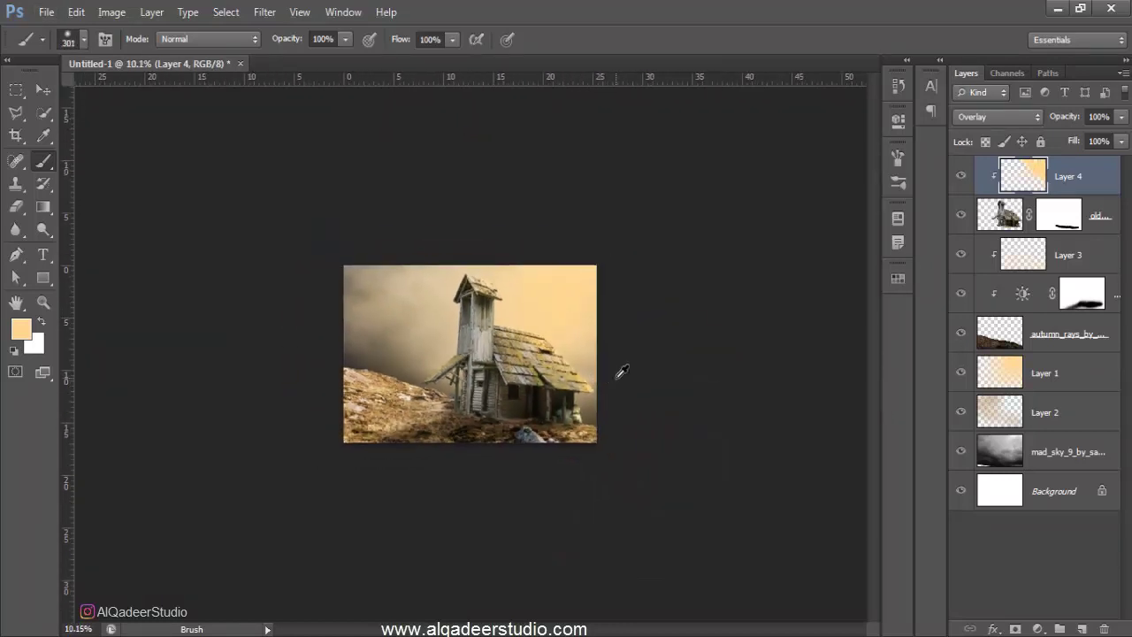
{"action": "left_click_drag", "start_coordinate": [619, 374], "coordinate": [633, 337]}
{"action": "scroll", "coordinate": [633, 337], "scroll_direction": "up", "scroll_amount": 1}
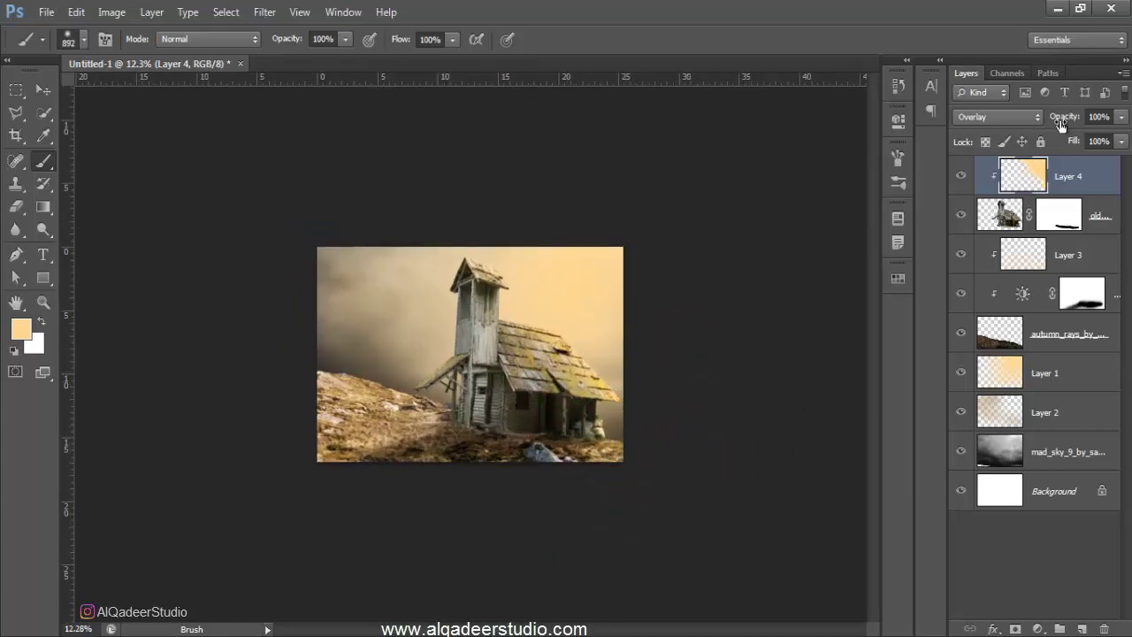
{"action": "left_click", "coordinate": [988, 171], "text": "alt"}
{"action": "scroll", "coordinate": [366, 278], "scroll_direction": "up", "scroll_amount": 4}
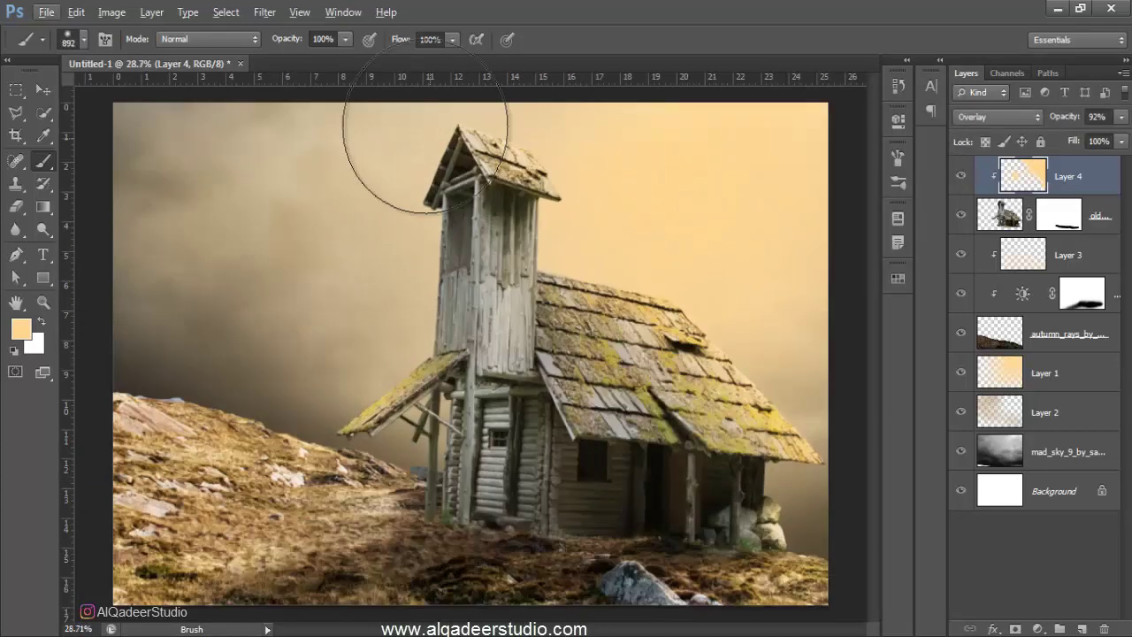
- Brighten the house walls with warm light using a smaller brush at 27% flow
{"action": "left_click", "coordinate": [429, 39]}
{"action": "type", "text": "27"}
{"action": "mouse_move", "coordinate": [505, 290]}
{"action": "left_mouse_down"}
{"action": "mouse_move", "coordinate": [520, 327]}
{"action": "mouse_move", "coordinate": [501, 216]}
{"action": "left_mouse_up"}
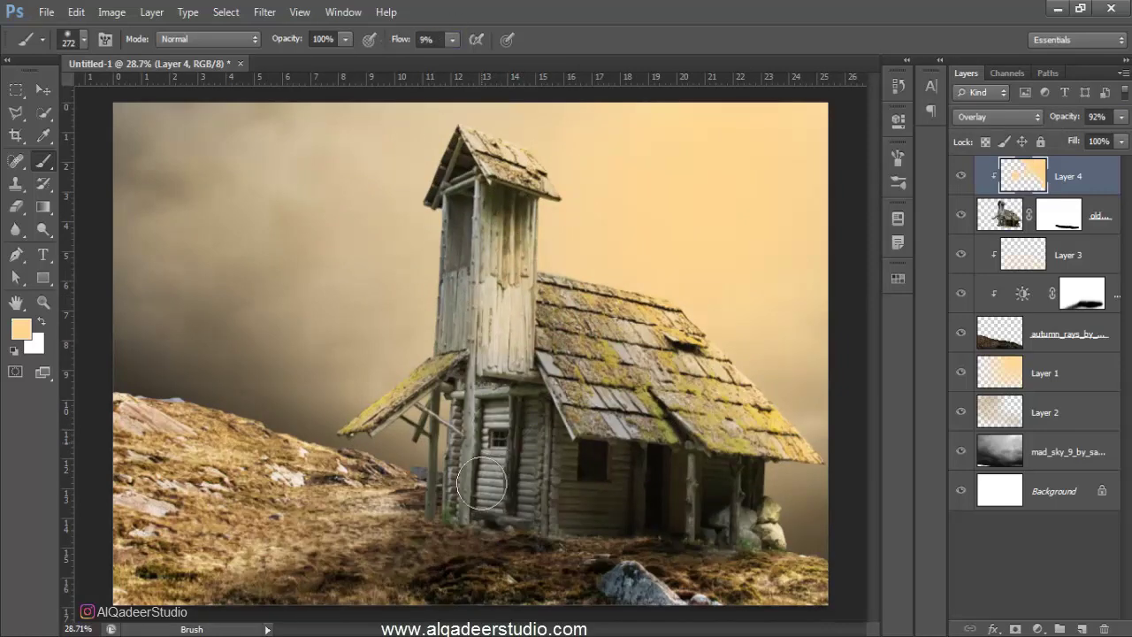
{"action": "left_click_drag", "start_coordinate": [481, 482], "coordinate": [522, 389]}
{"action": "scroll", "coordinate": [402, 254], "scroll_direction": "down", "scroll_amount": 2}
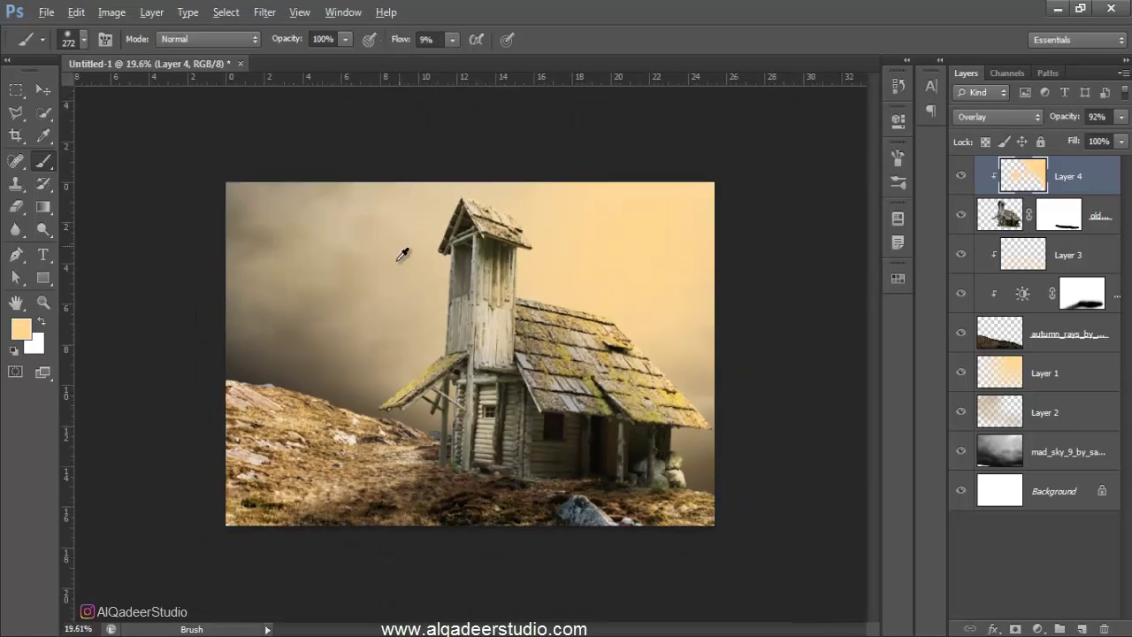
{"action": "scroll", "coordinate": [402, 254], "scroll_direction": "down", "scroll_amount": 2}
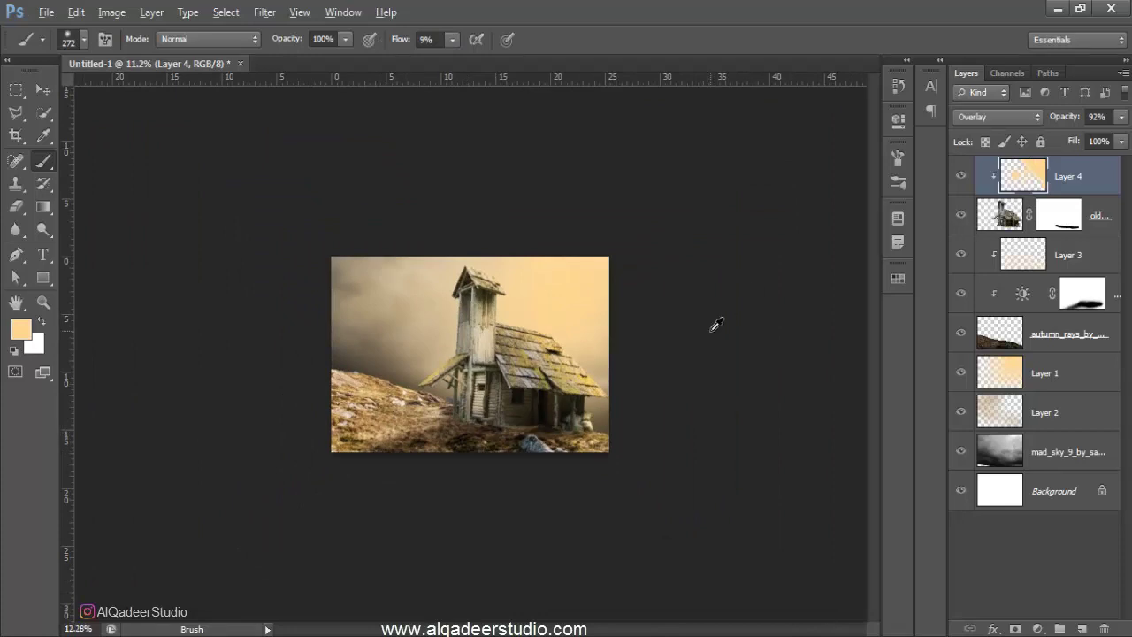
{"action": "scroll", "coordinate": [717, 325], "scroll_direction": "up", "scroll_amount": 2}
- Stretch the house layer slightly taller downward
{"action": "left_click", "coordinate": [1098, 214]}
{"action": "key", "text": "ctrl+t"}
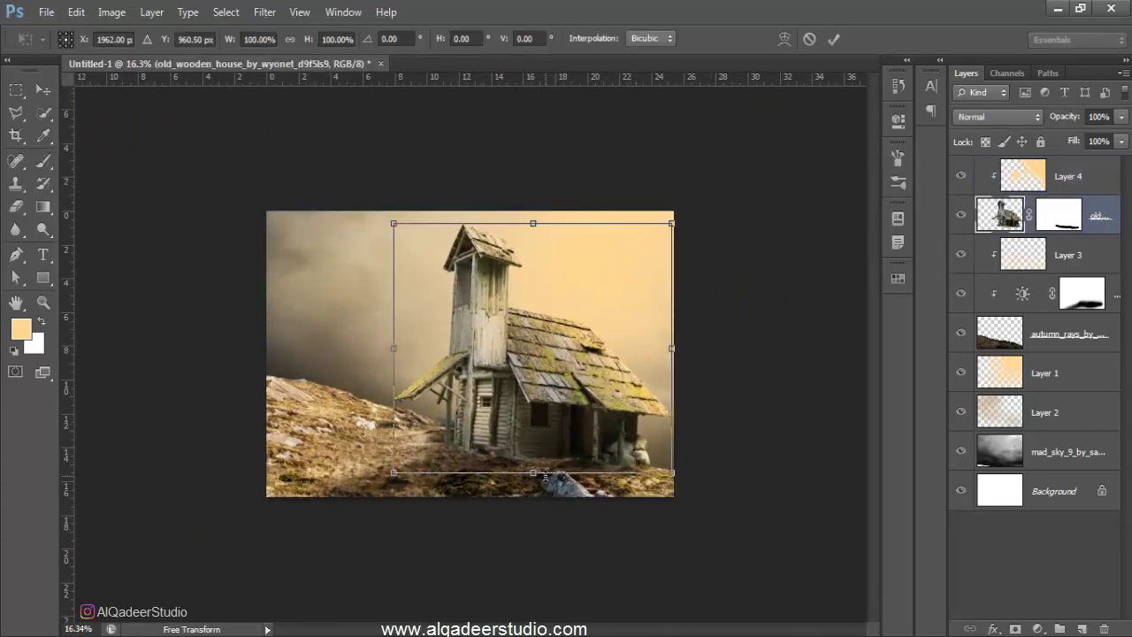
{"action": "left_click_drag", "start_coordinate": [546, 474], "coordinate": [546, 483]}
{"action": "key", "text": "Return"}
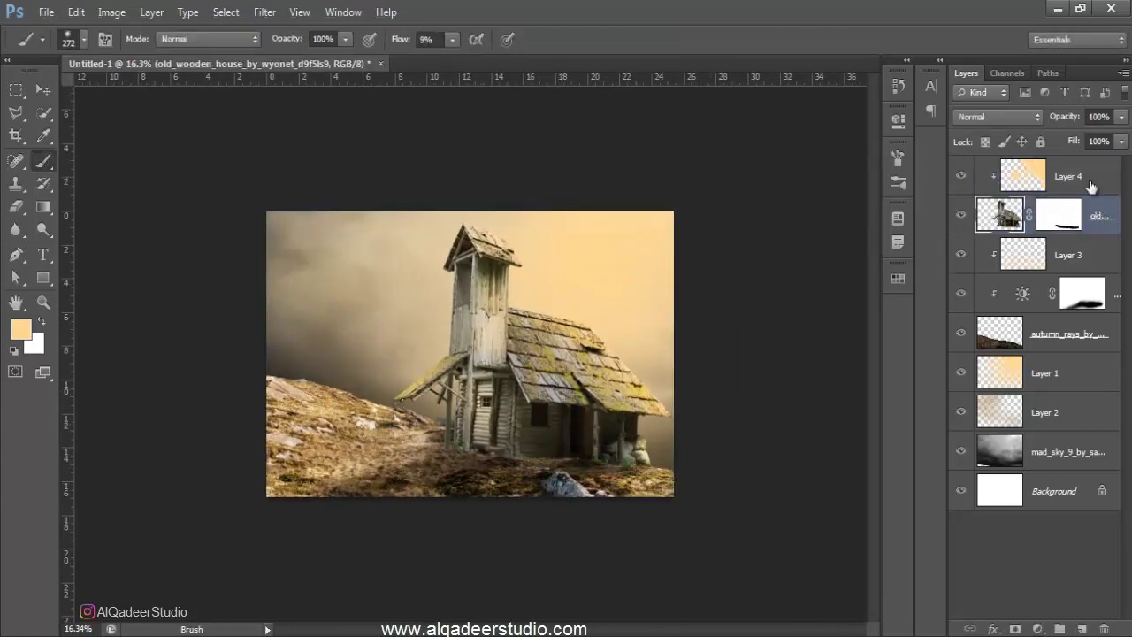
- Stretch the warm overlay Layer 4 taller to match the house and nudge it up slightly
{"action": "left_click", "coordinate": [1092, 181]}
{"action": "key", "text": "ctrl+t"}
{"action": "left_click_drag", "start_coordinate": [489, 496], "coordinate": [489, 500]}
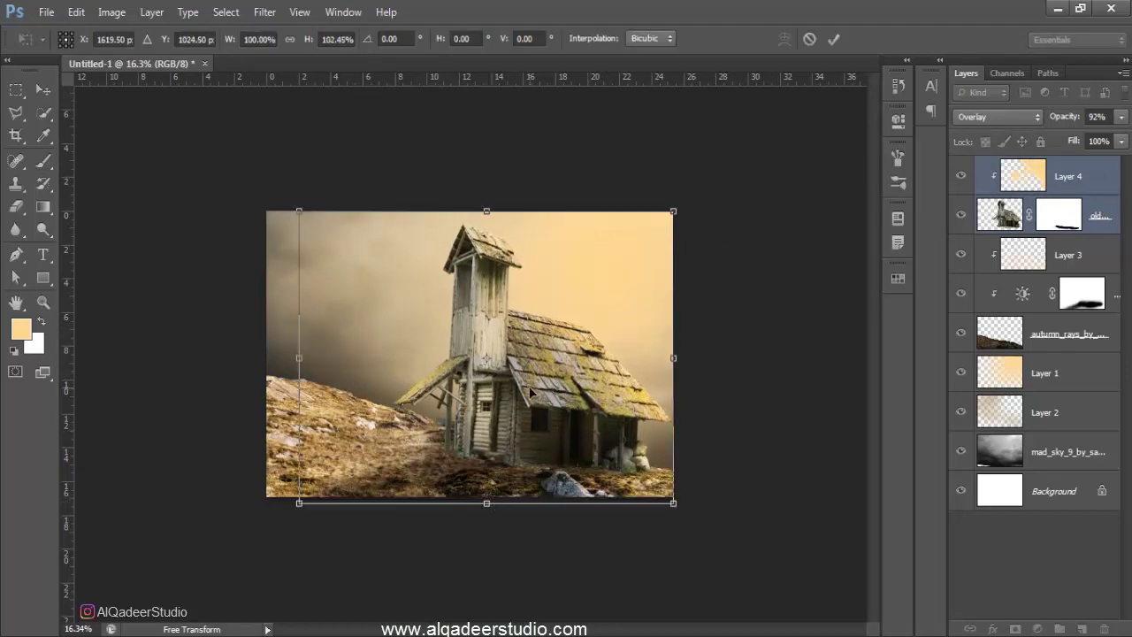
{"action": "left_click_drag", "start_coordinate": [508, 430], "coordinate": [508, 429]}
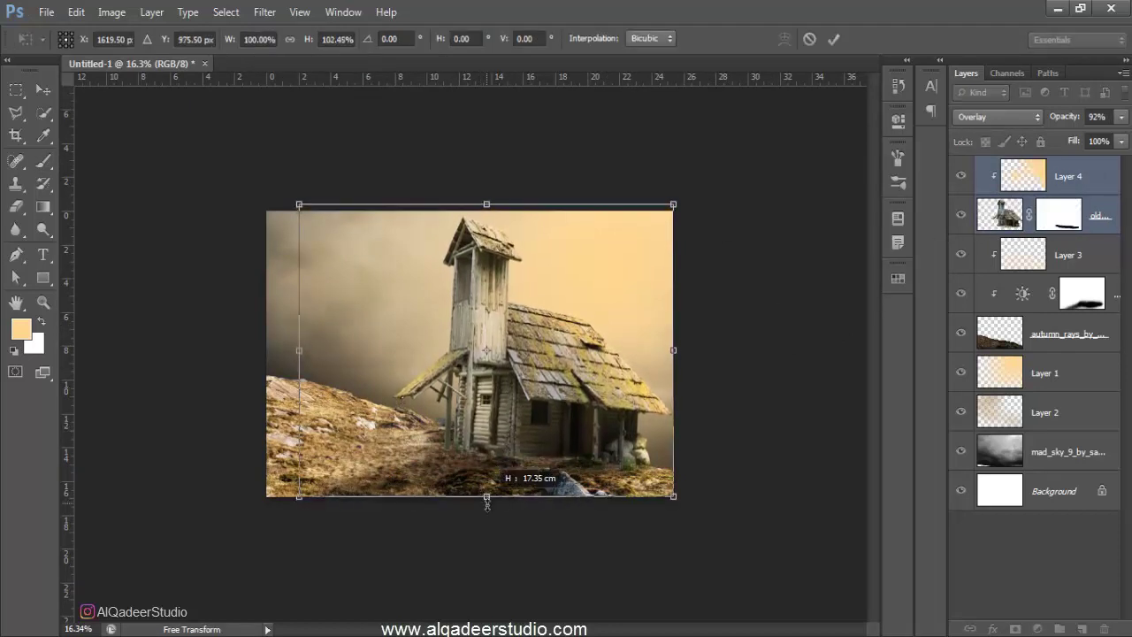
{"action": "left_click_drag", "start_coordinate": [486, 498], "coordinate": [487, 493]}
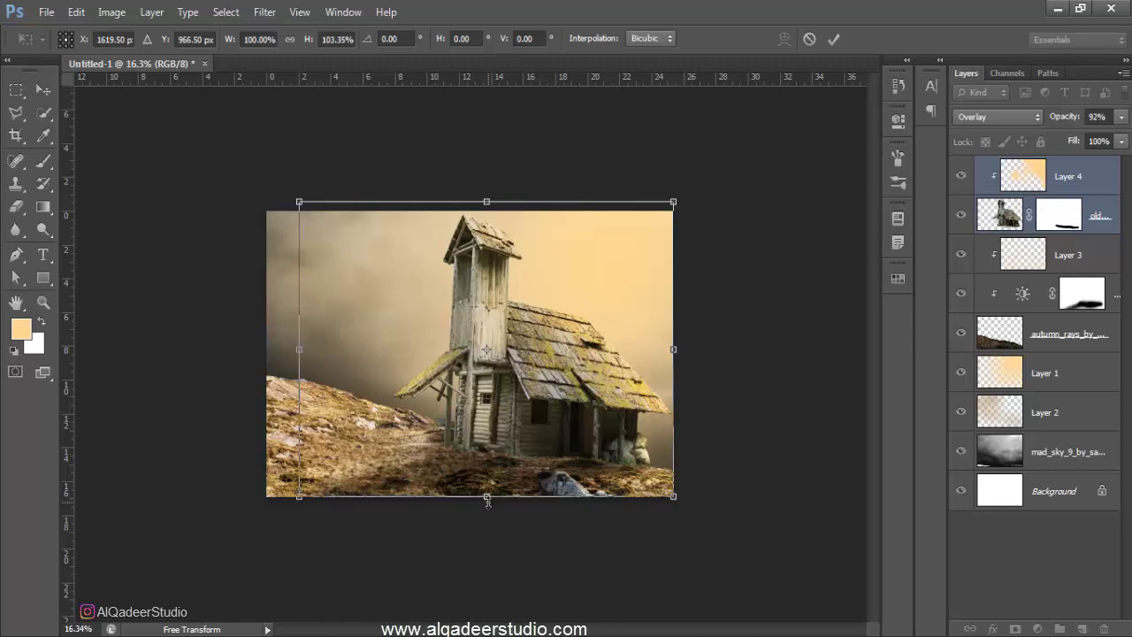
{"action": "key", "text": "Return"}
- Reselect Layer 4 and bring up the Place dialog on the source image folder
{"action": "key", "text": "b"}
{"action": "left_click", "coordinate": [44, 90]}
{"action": "scroll", "coordinate": [469, 354], "scroll_direction": "down", "scroll_amount": 1}
{"action": "left_click", "coordinate": [1008, 372]}
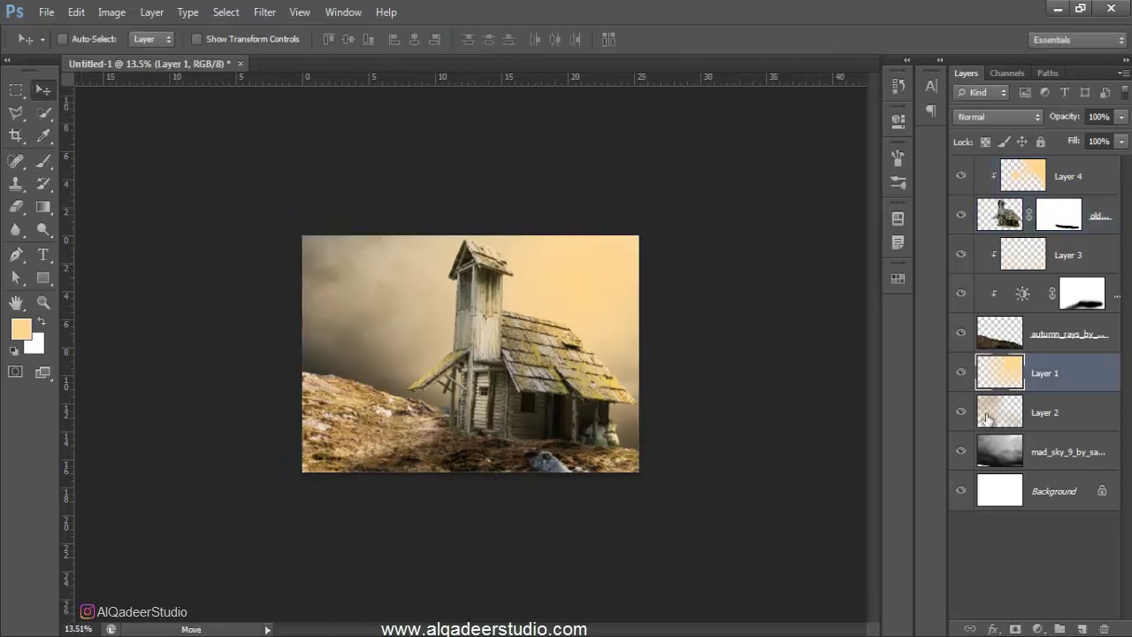
{"action": "left_click", "coordinate": [1113, 187]}
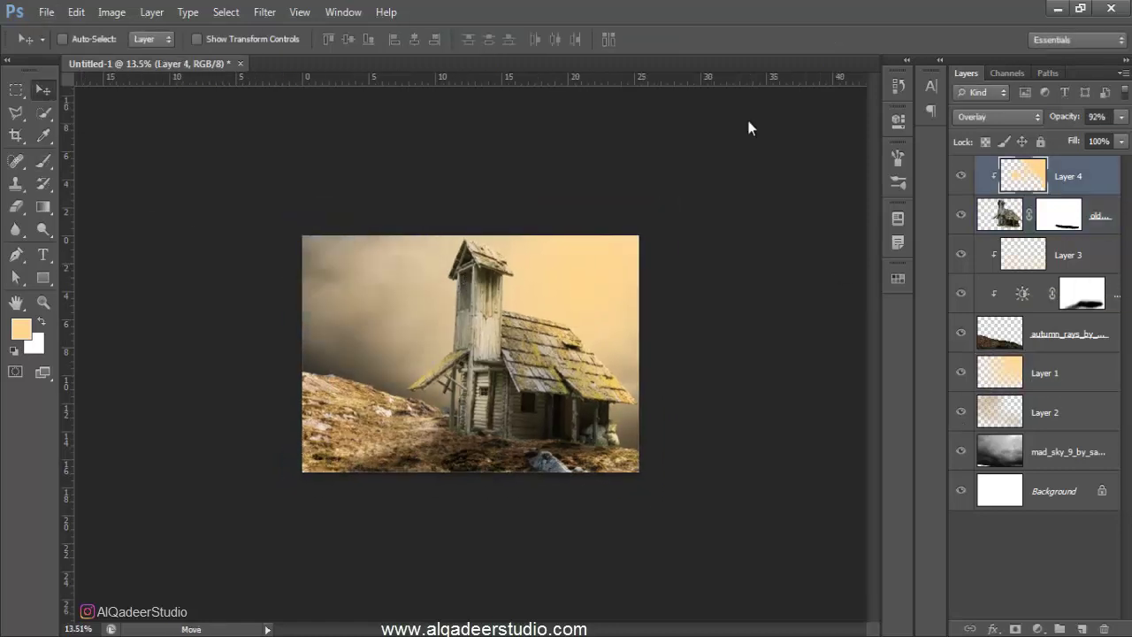
{"action": "left_click", "coordinate": [46, 12]}
- Place the leafy tree_10 image into the composite above Layer 3
{"action": "left_click", "coordinate": [68, 292]}
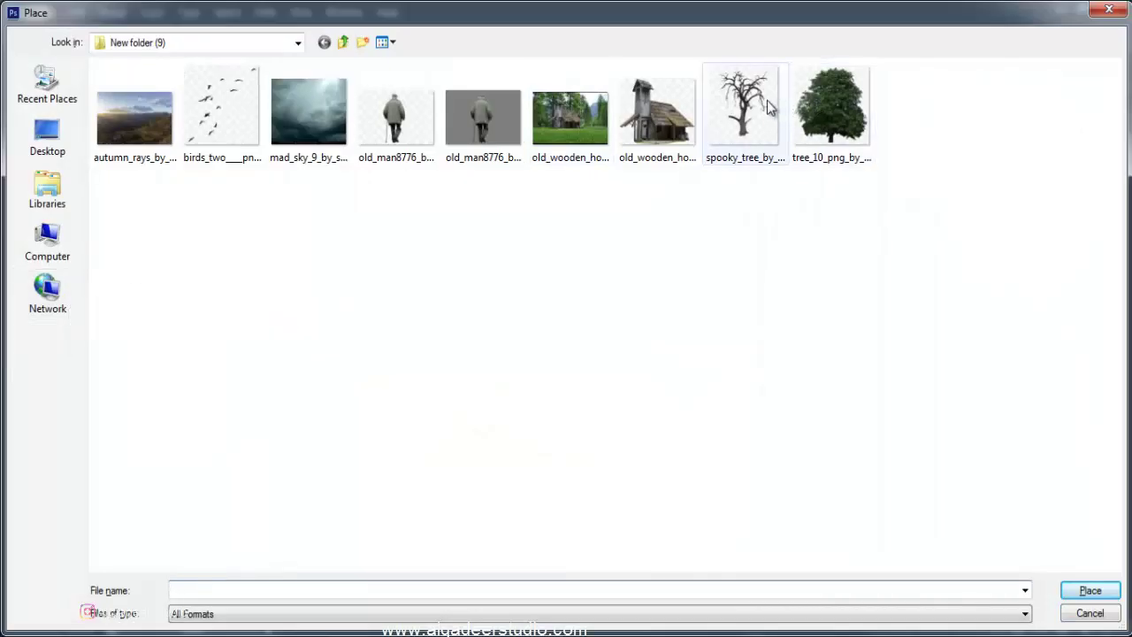
{"action": "left_click", "coordinate": [1065, 614]}
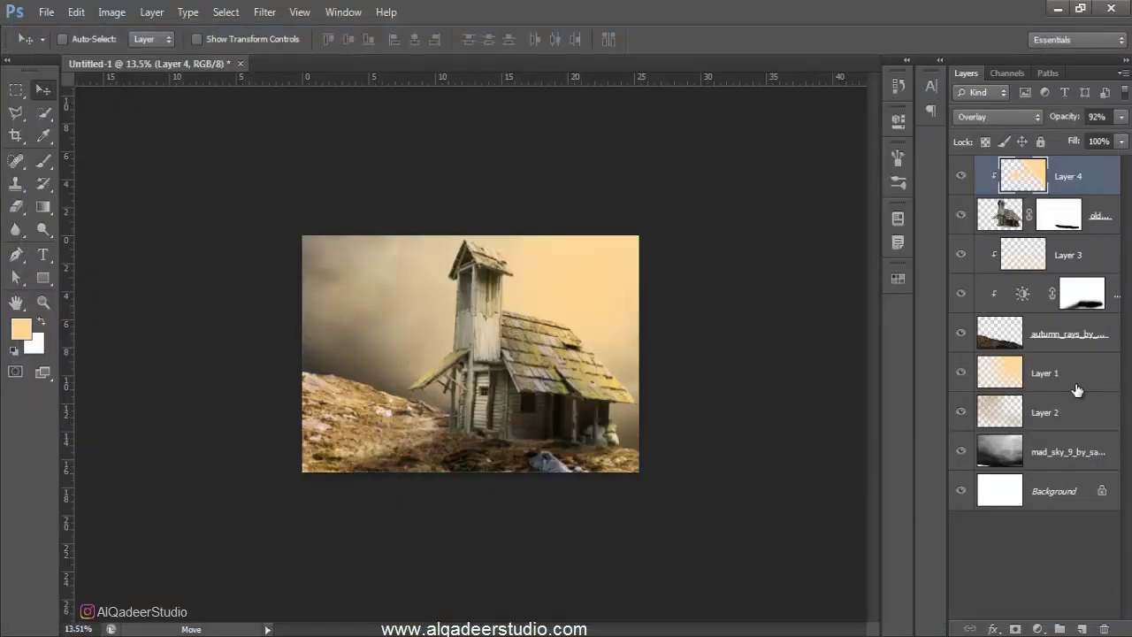
{"action": "left_click", "coordinate": [1100, 259]}
{"action": "left_click", "coordinate": [46, 12]}
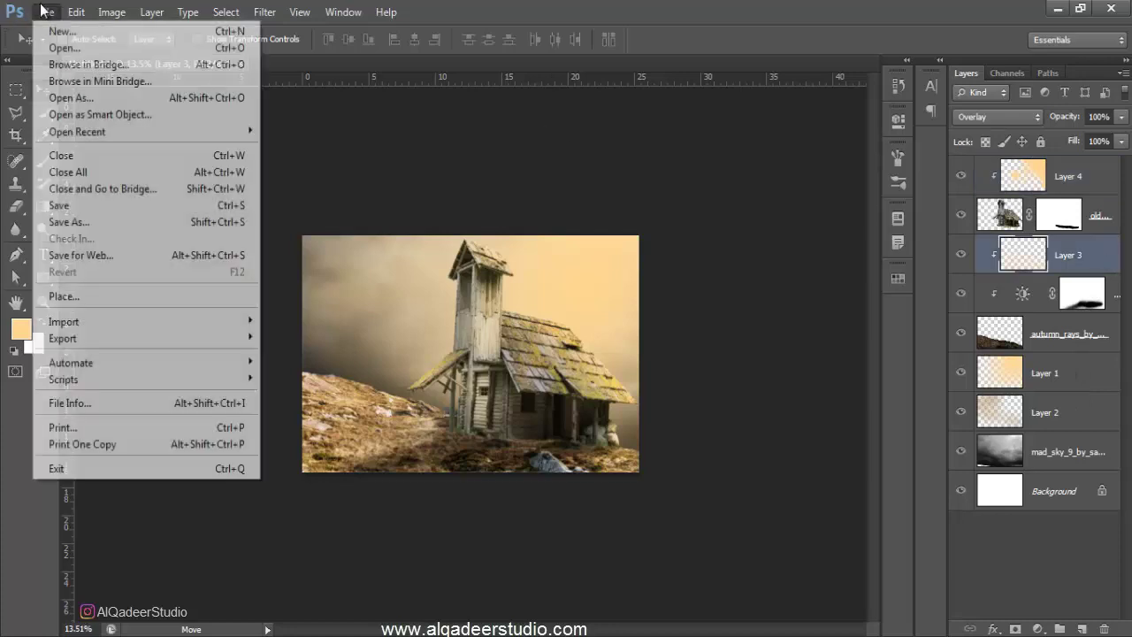
{"action": "left_click", "coordinate": [130, 290]}
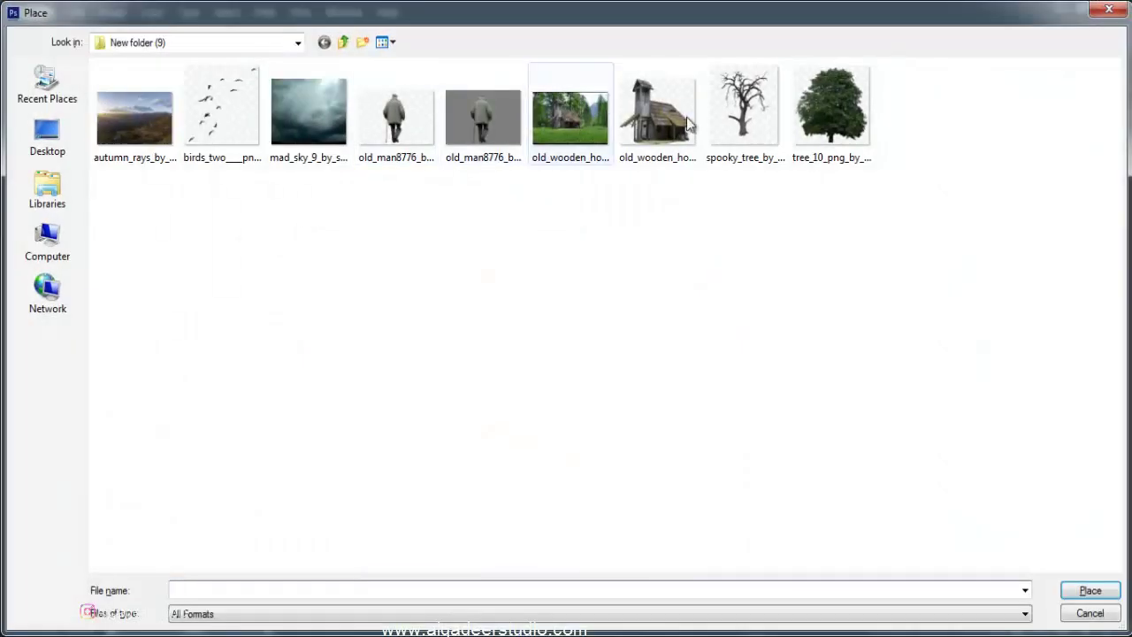
{"action": "left_click", "coordinate": [782, 86]}
{"action": "left_click", "coordinate": [831, 97]}
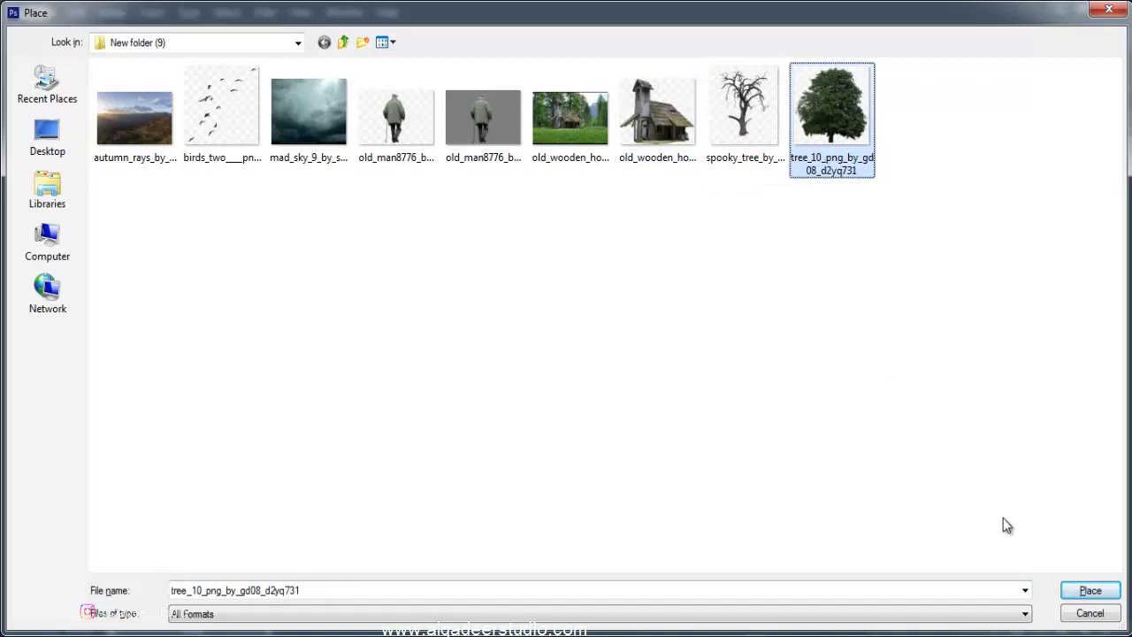
{"action": "left_click", "coordinate": [1090, 590]}
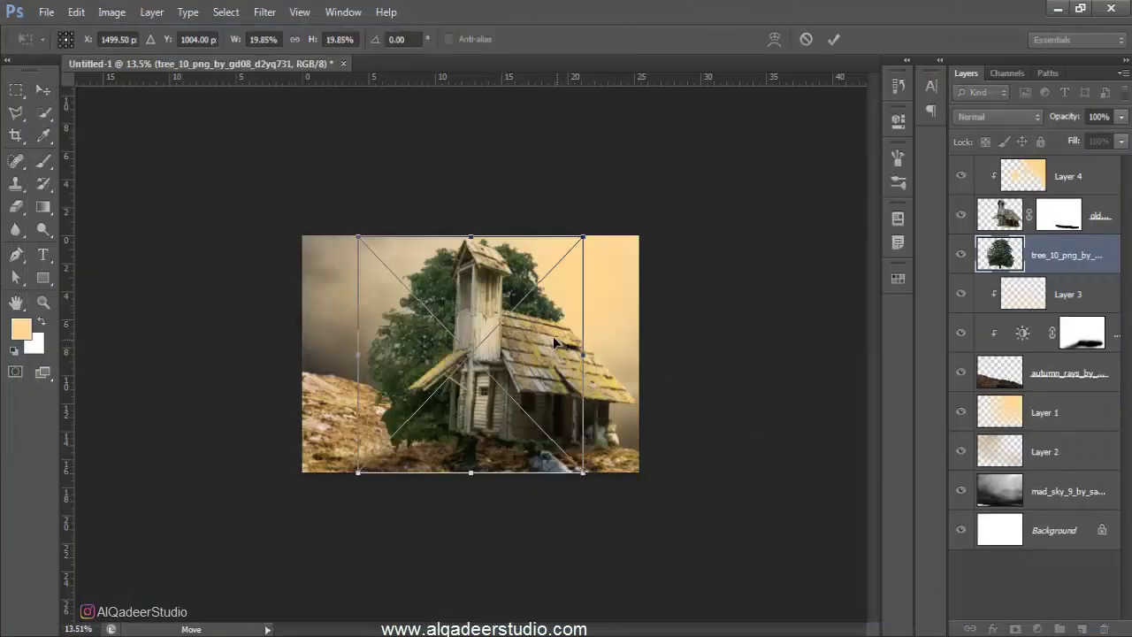
- Flip the tree horizontally and shrink it to about 11.6%, rising behind the right roof
{"action": "mouse_move", "coordinate": [583, 234]}
{"action": "left_mouse_down"}
{"action": "mouse_move", "coordinate": [556, 263]}
{"action": "mouse_move", "coordinate": [631, 257]}
{"action": "mouse_move", "coordinate": [598, 256]}
{"action": "left_mouse_up"}
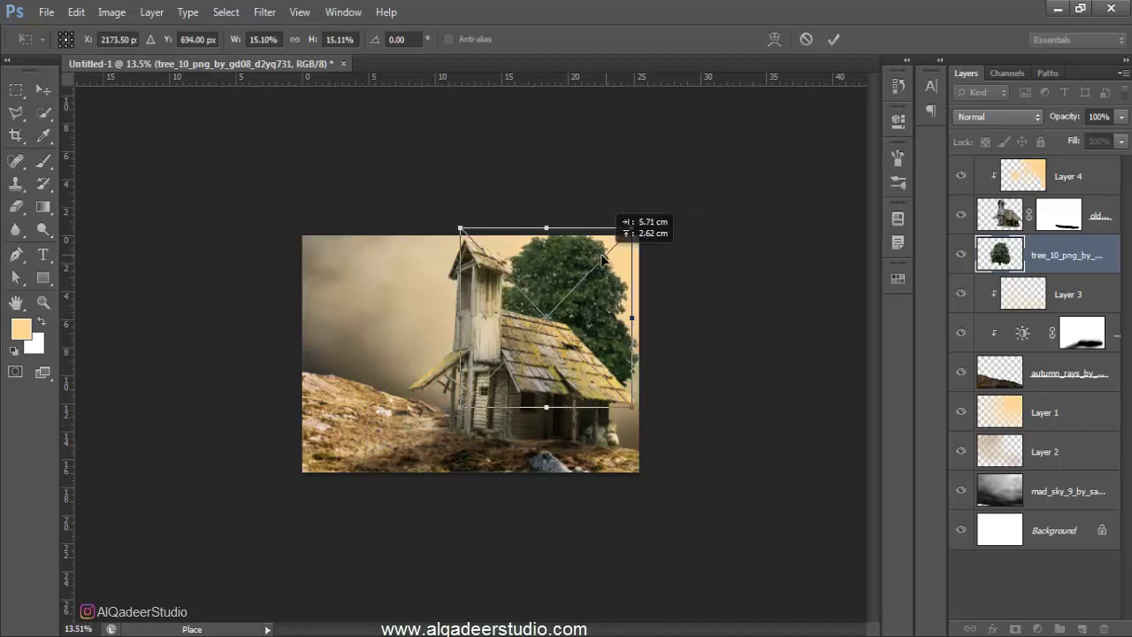
{"action": "right_click", "coordinate": [597, 257]}
{"action": "left_click", "coordinate": [656, 500]}
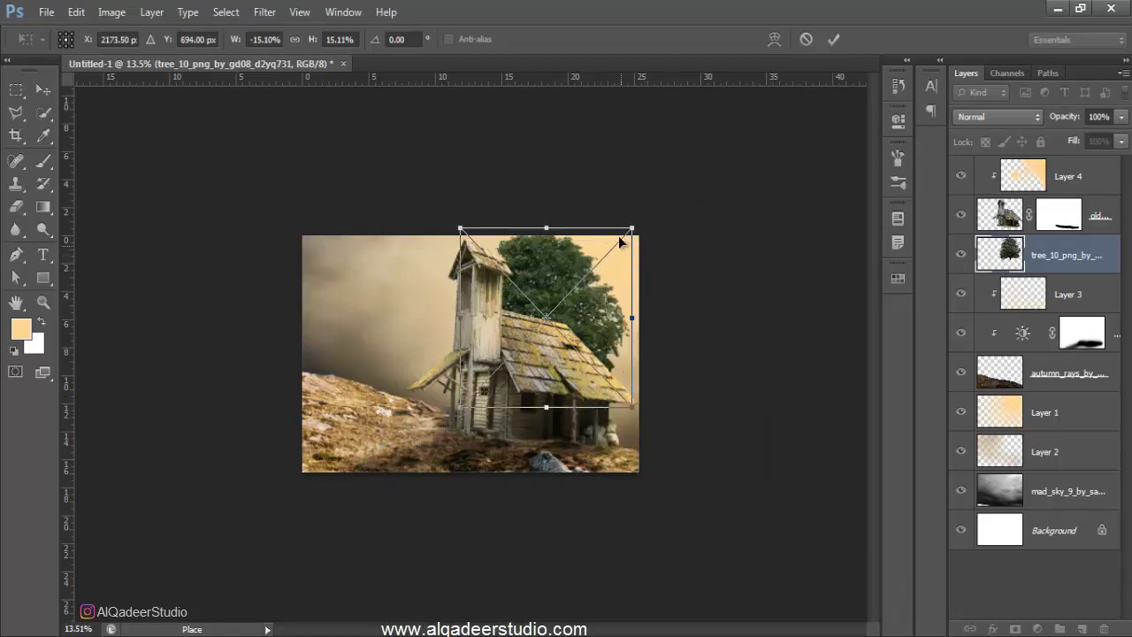
{"action": "left_click_drag", "start_coordinate": [631, 229], "coordinate": [601, 259]}
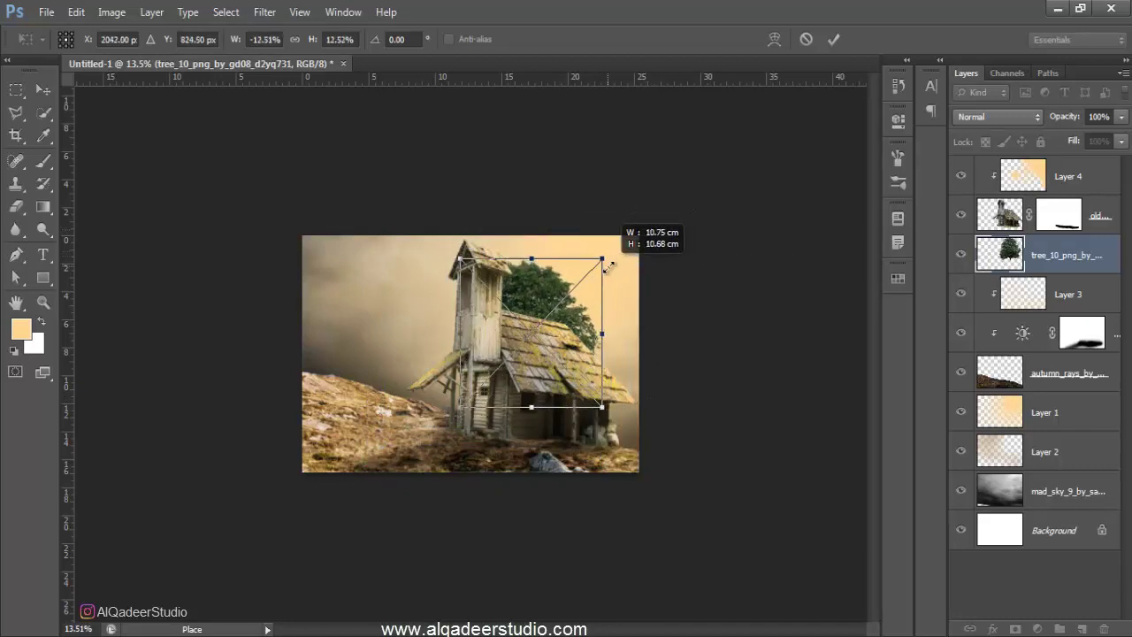
{"action": "left_click_drag", "start_coordinate": [560, 314], "coordinate": [585, 307]}
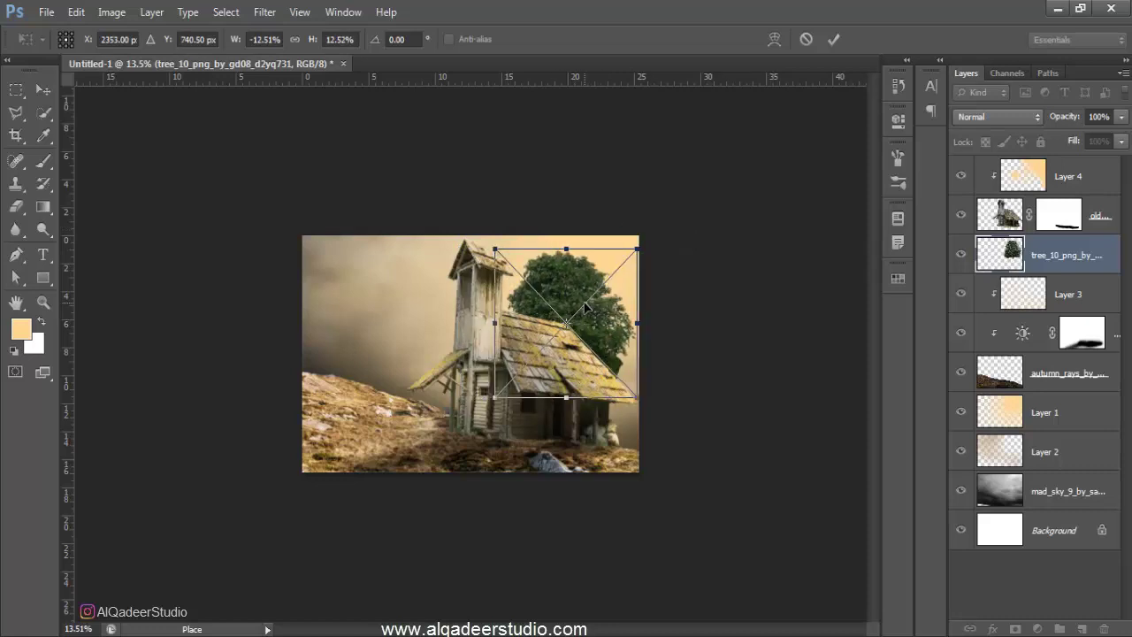
{"action": "left_click_drag", "start_coordinate": [633, 257], "coordinate": [626, 260]}
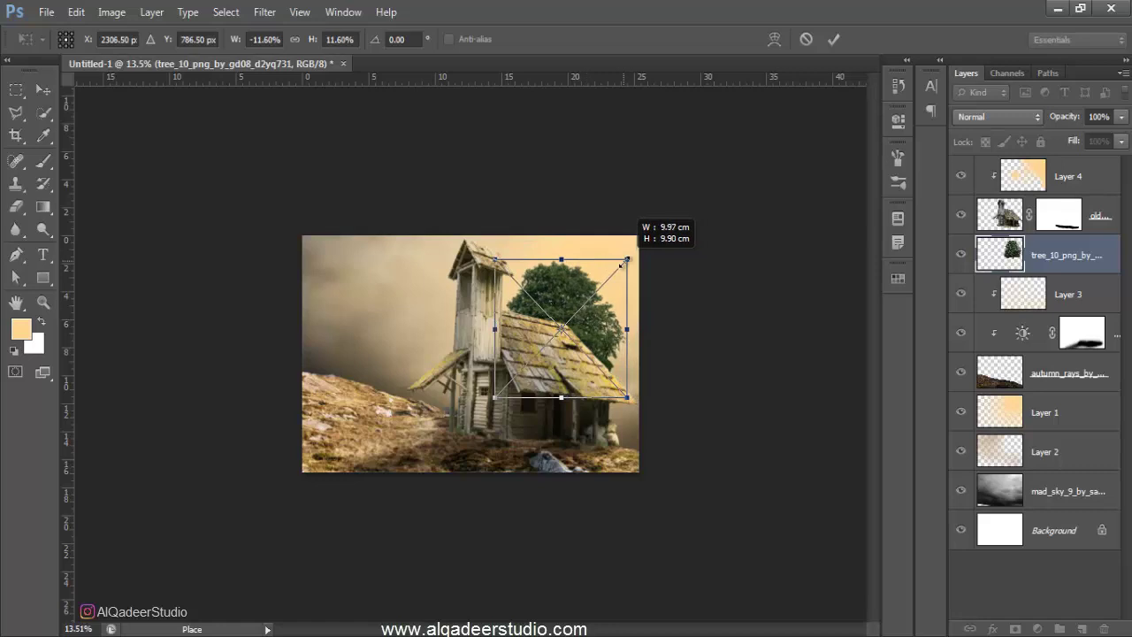
{"action": "key", "text": "Return"}
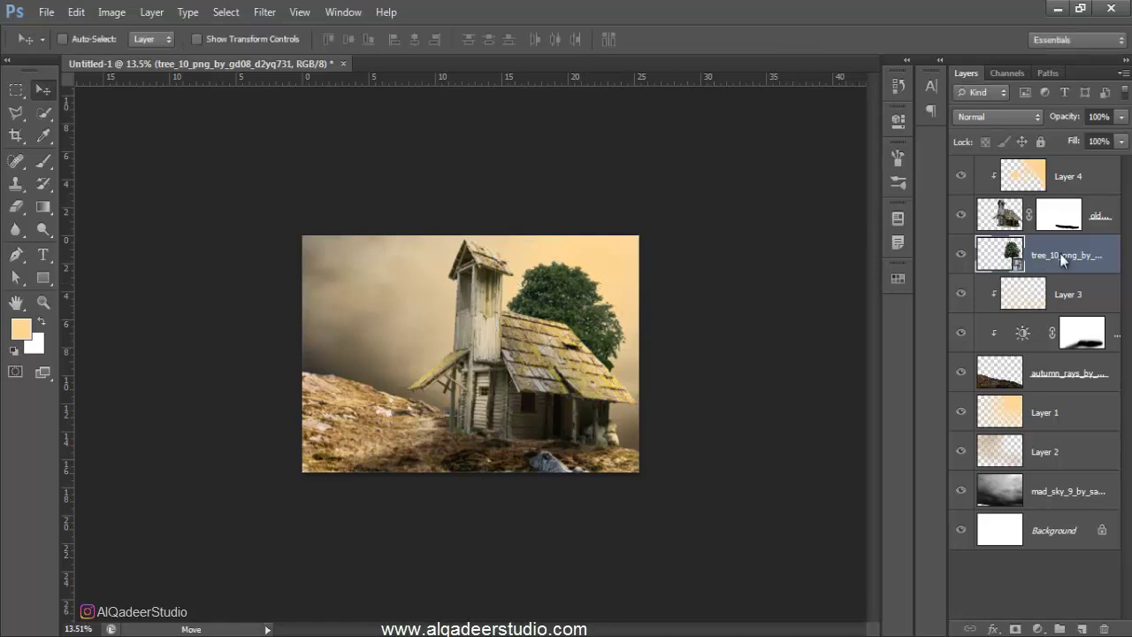
- Rasterize the tree layer and lower its saturation to -49 and darken it with Hue/Saturation
{"action": "right_click", "coordinate": [1059, 253]}
{"action": "left_click", "coordinate": [899, 206]}
{"action": "key", "text": "ctrl+u"}
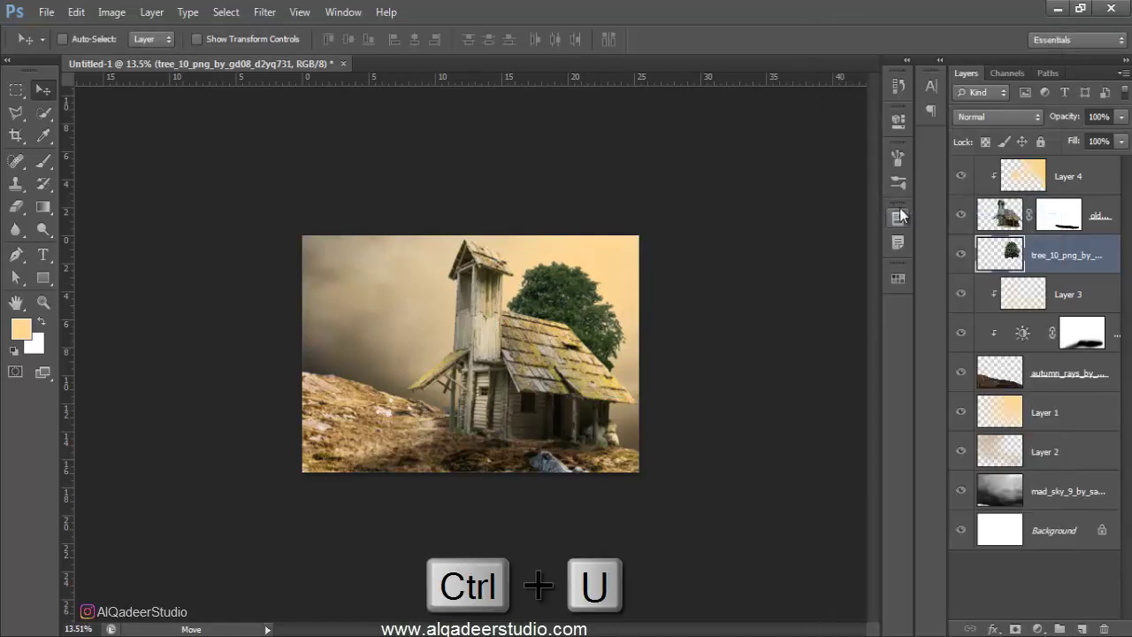
{"action": "left_click_drag", "start_coordinate": [893, 459], "coordinate": [866, 458]}
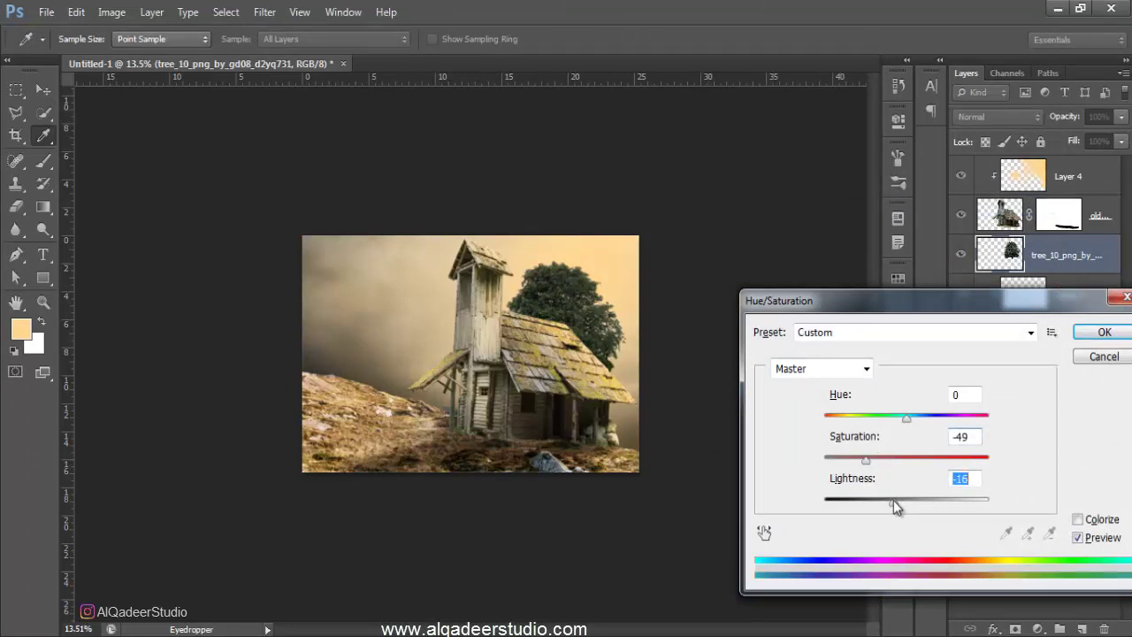
{"action": "left_click", "coordinate": [1097, 333]}
- Add Layer 5 clipped to the tree, paint peach light with a 1087 px brush, and set it to Overlay
{"action": "left_click", "coordinate": [1080, 628]}
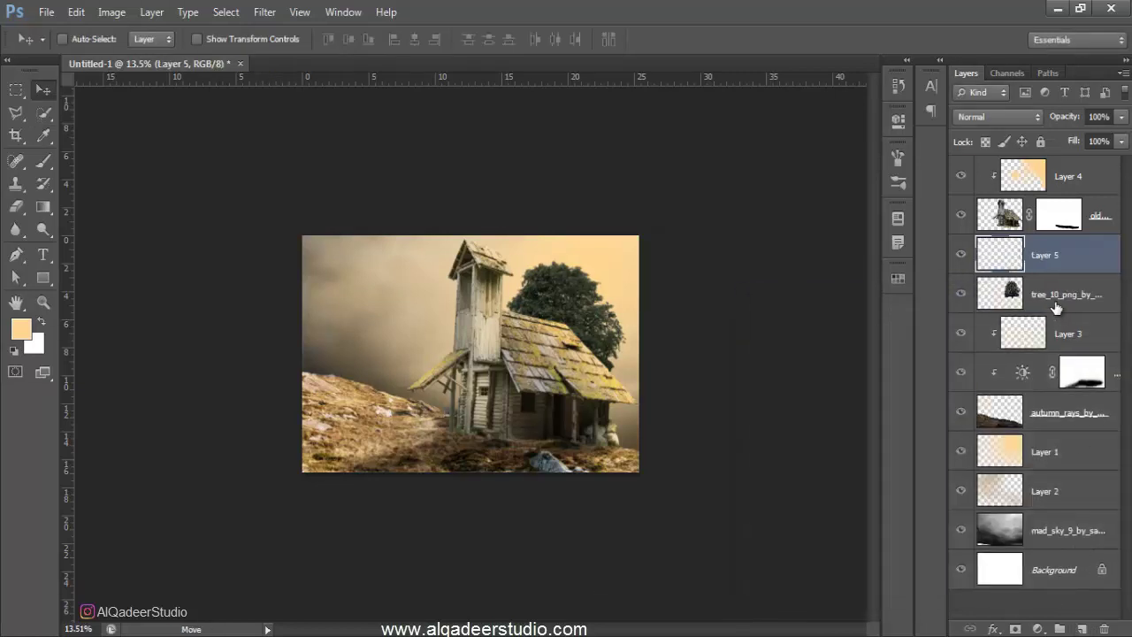
{"action": "right_click", "coordinate": [1049, 258]}
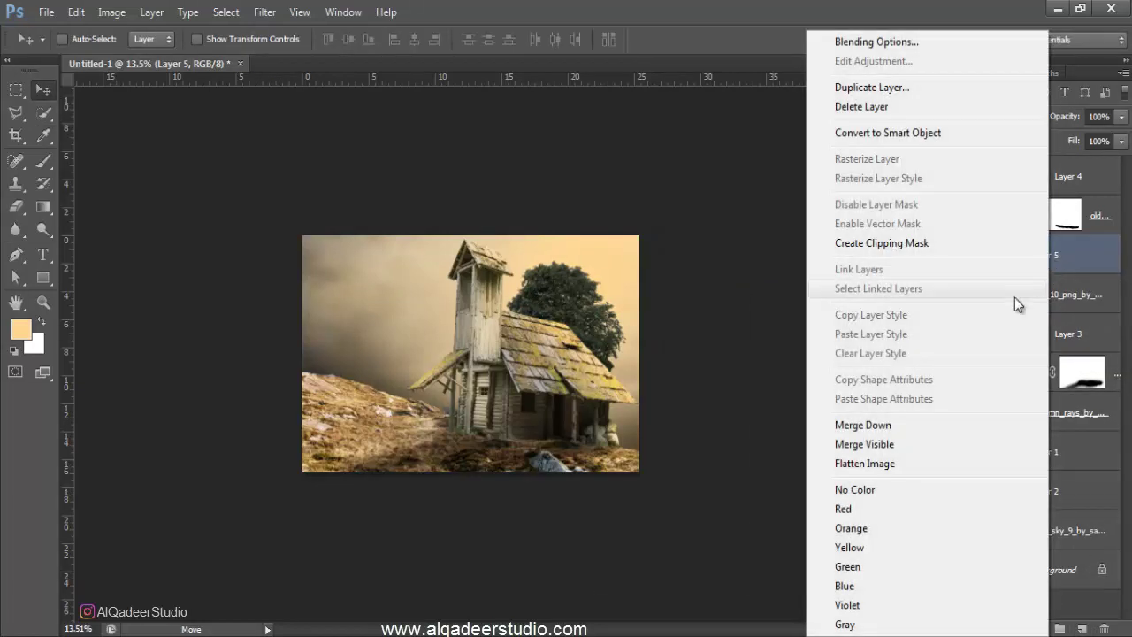
{"action": "left_click", "coordinate": [940, 251]}
{"action": "left_click", "coordinate": [43, 161]}
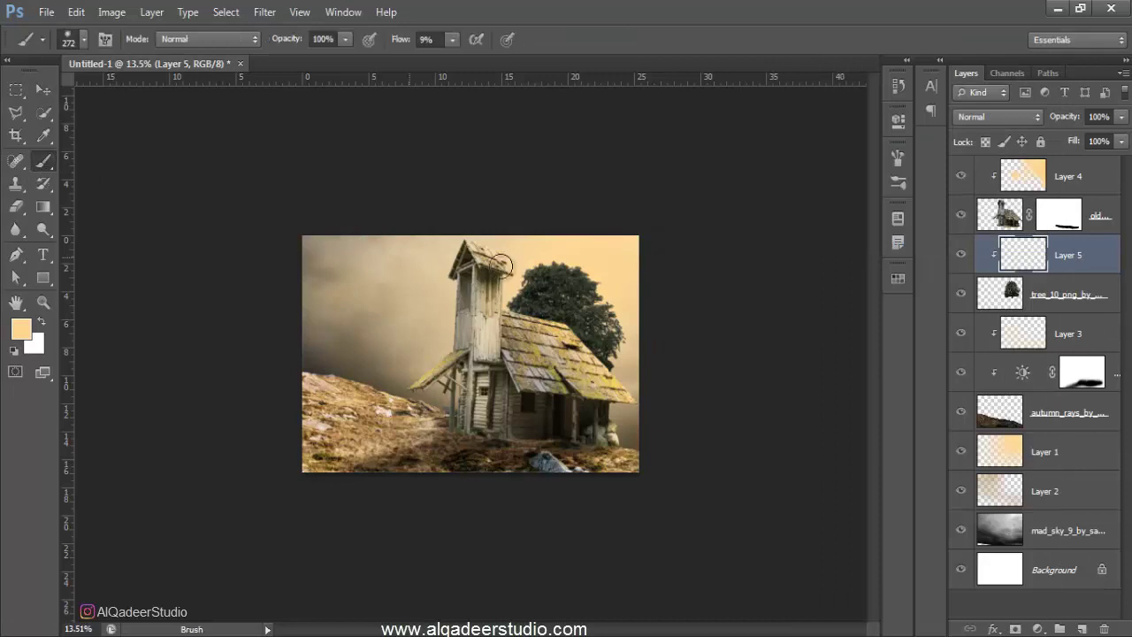
{"action": "mouse_move", "coordinate": [575, 281]}
{"action": "left_mouse_down"}
{"action": "mouse_move", "coordinate": [543, 256]}
{"action": "mouse_move", "coordinate": [555, 256]}
{"action": "left_mouse_up"}
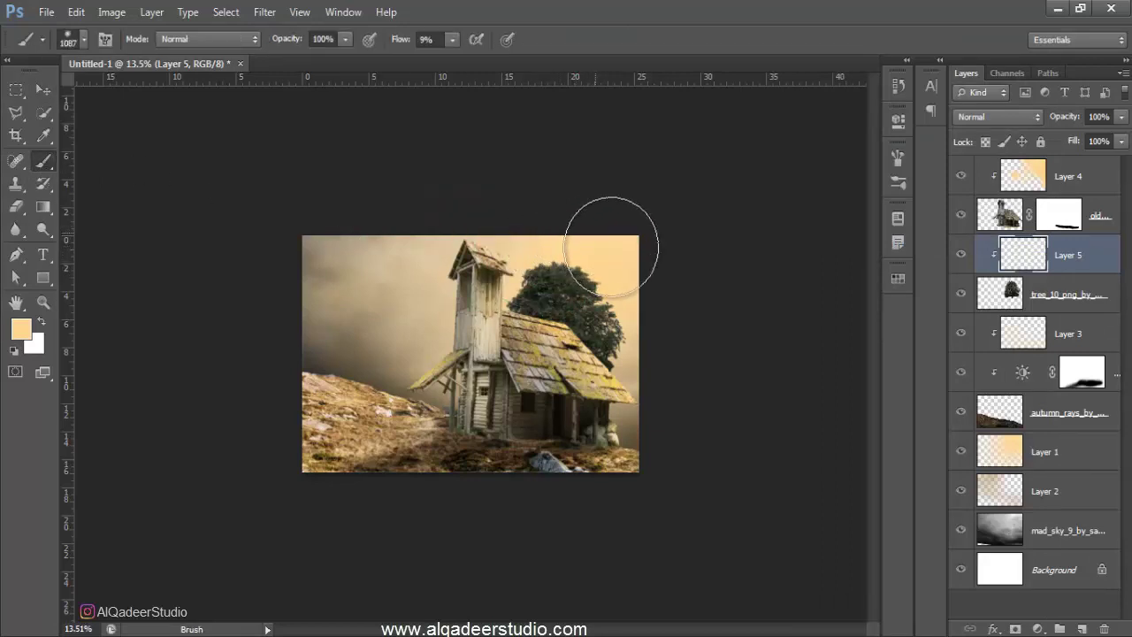
{"action": "left_click_drag", "start_coordinate": [399, 37], "coordinate": [589, 51]}
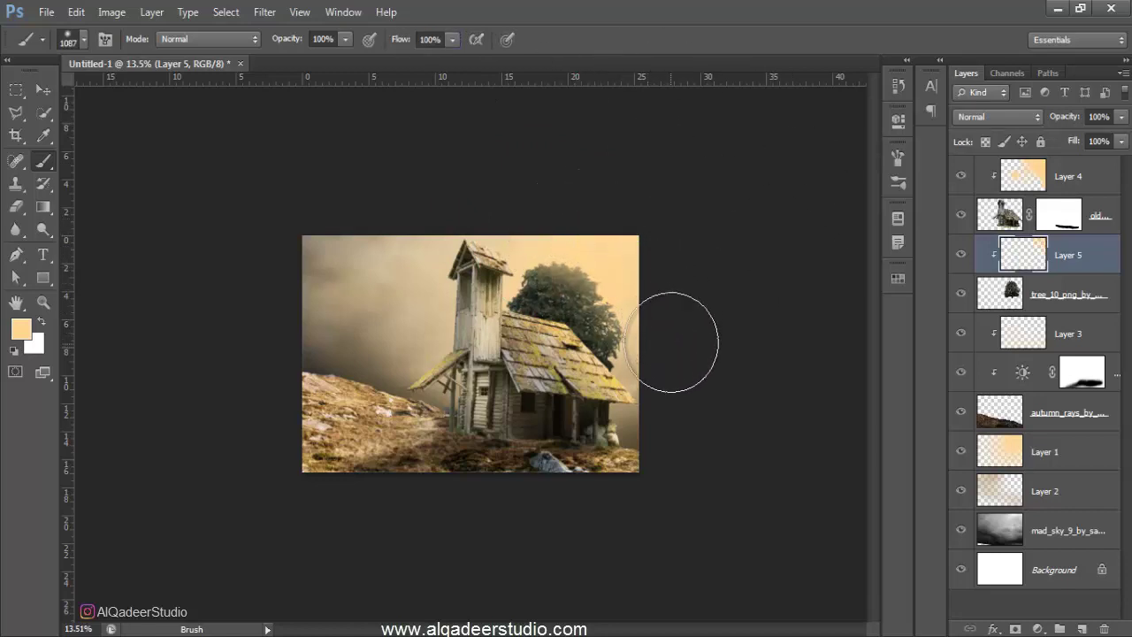
{"action": "left_click", "coordinate": [1024, 117]}
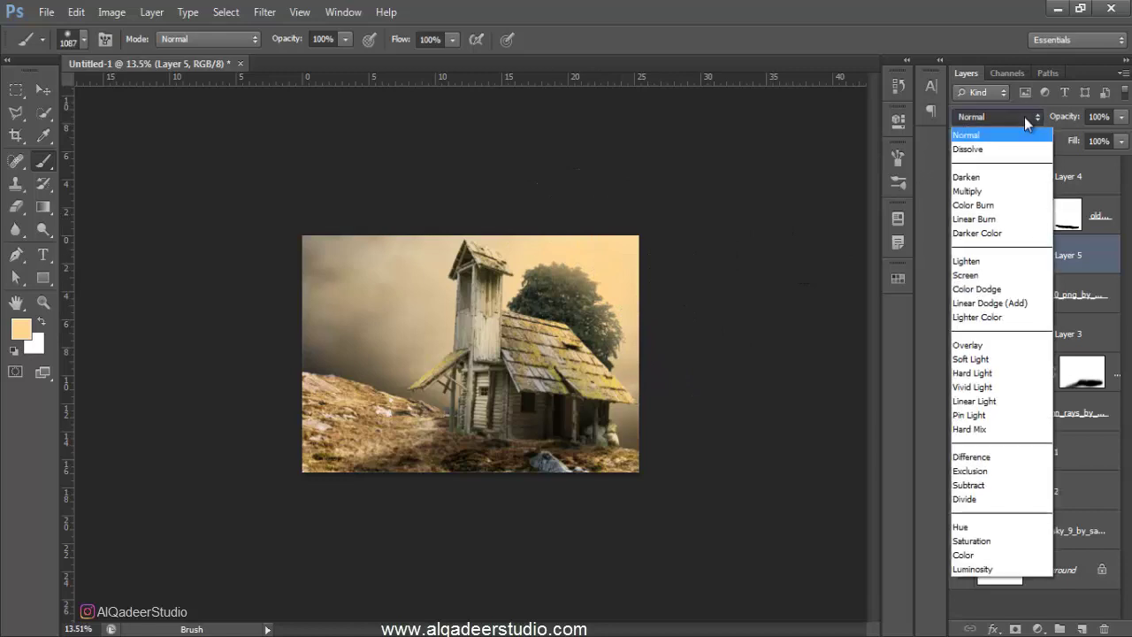
{"action": "left_click", "coordinate": [986, 345]}
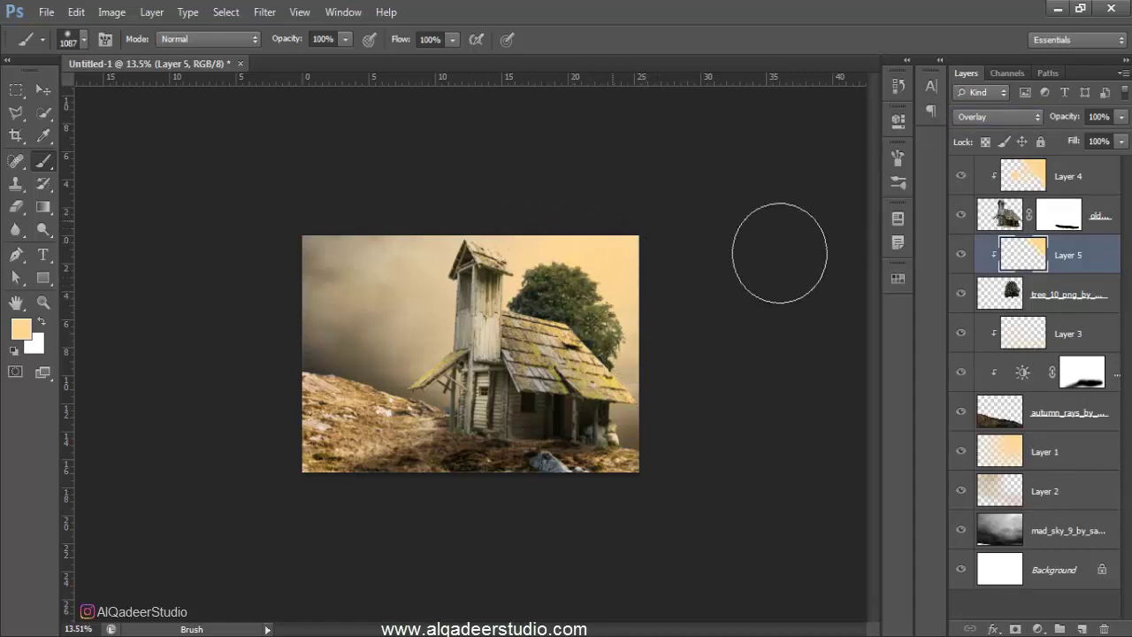
- Duplicate Layer 5 and clip the copy to the tree, doubling the peach overlay light
{"action": "key", "text": "ctrl+k"}
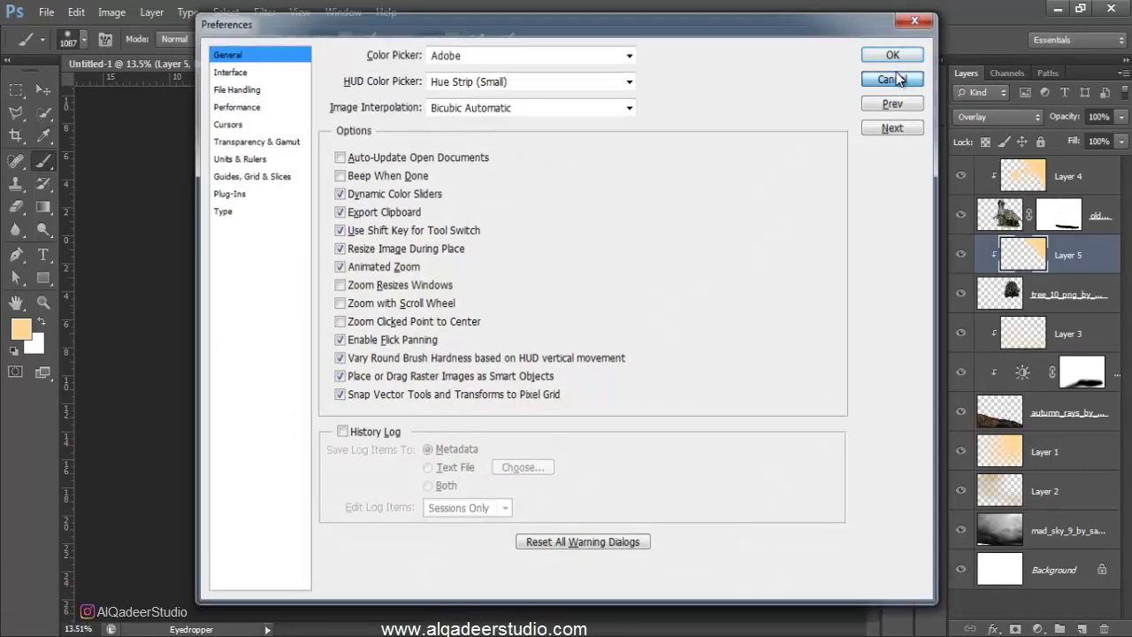
{"action": "left_click", "coordinate": [895, 78]}
{"action": "key", "text": "ctrl+j"}
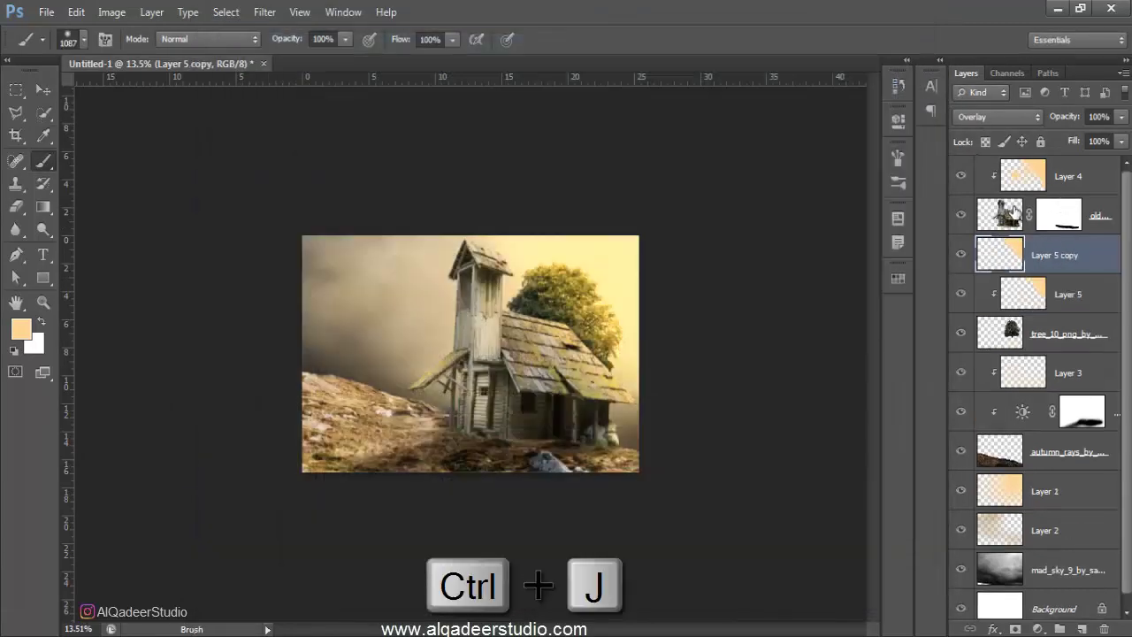
{"action": "right_click", "coordinate": [1051, 276]}
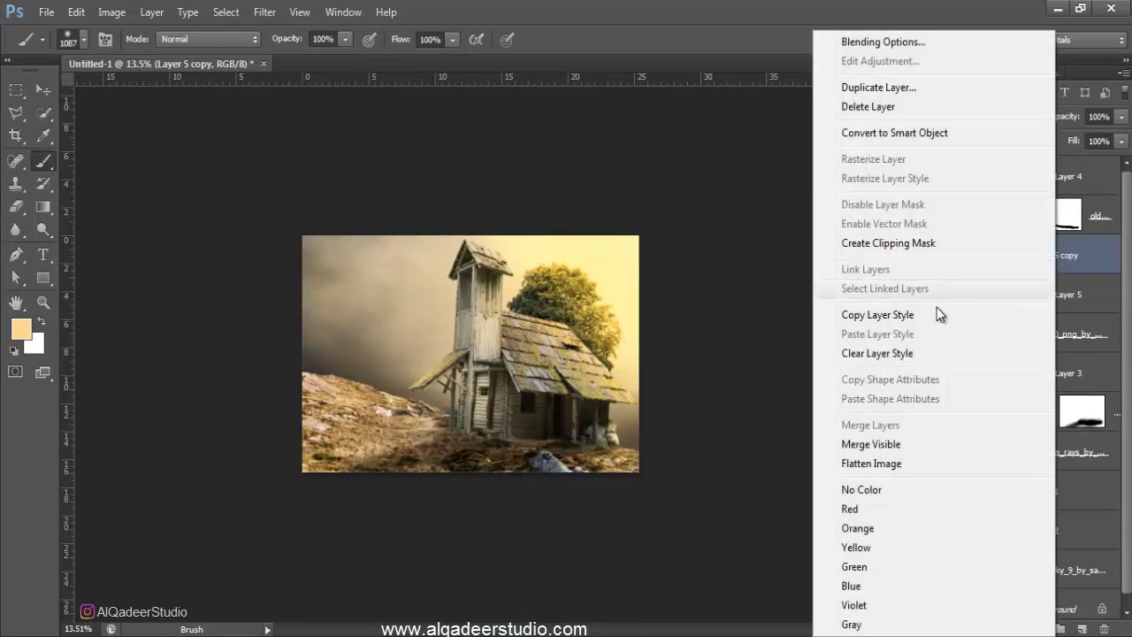
{"action": "left_click", "coordinate": [905, 245]}
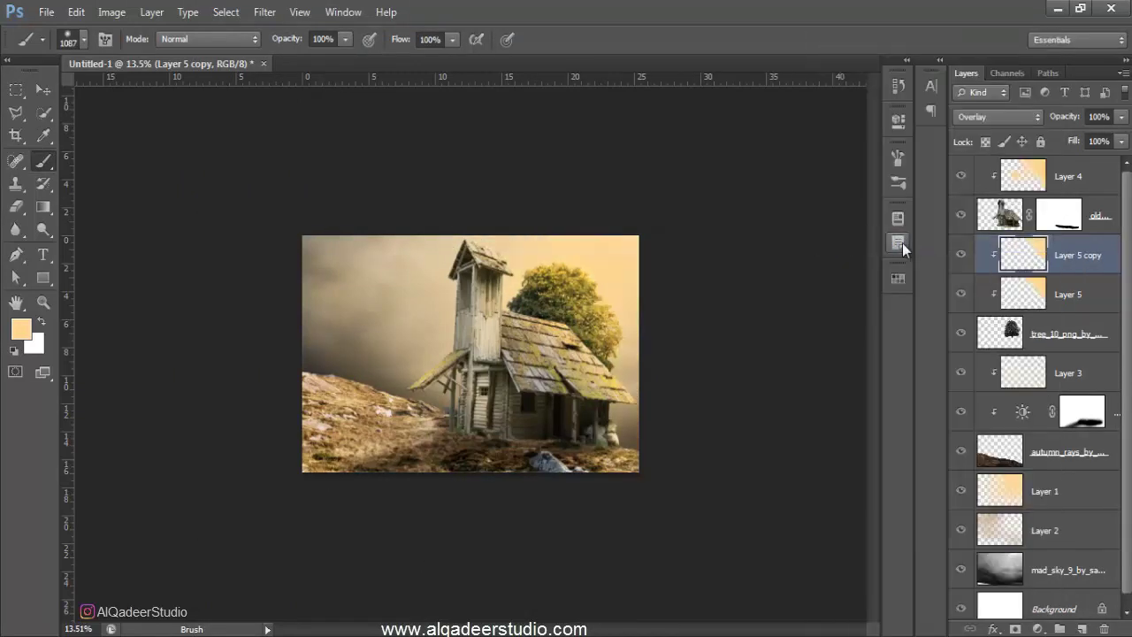
- Lower Layer 5 copy's opacity to 46%, comparing it on and off, then select Layer 4
{"action": "left_click", "coordinate": [960, 255]}
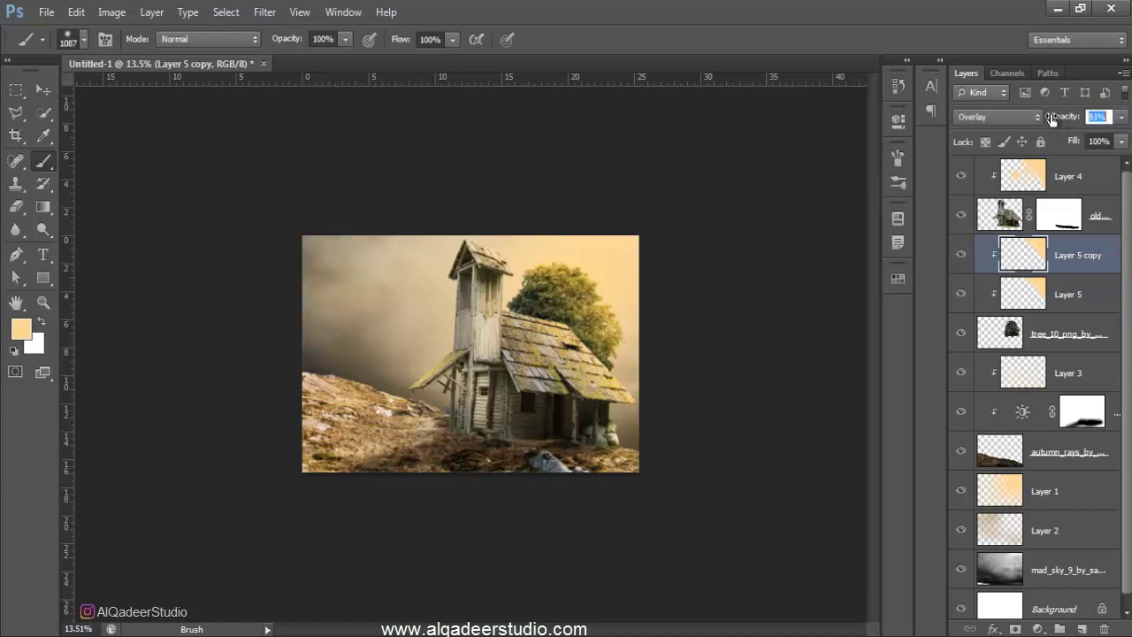
{"action": "left_click_drag", "start_coordinate": [1062, 119], "coordinate": [1020, 121]}
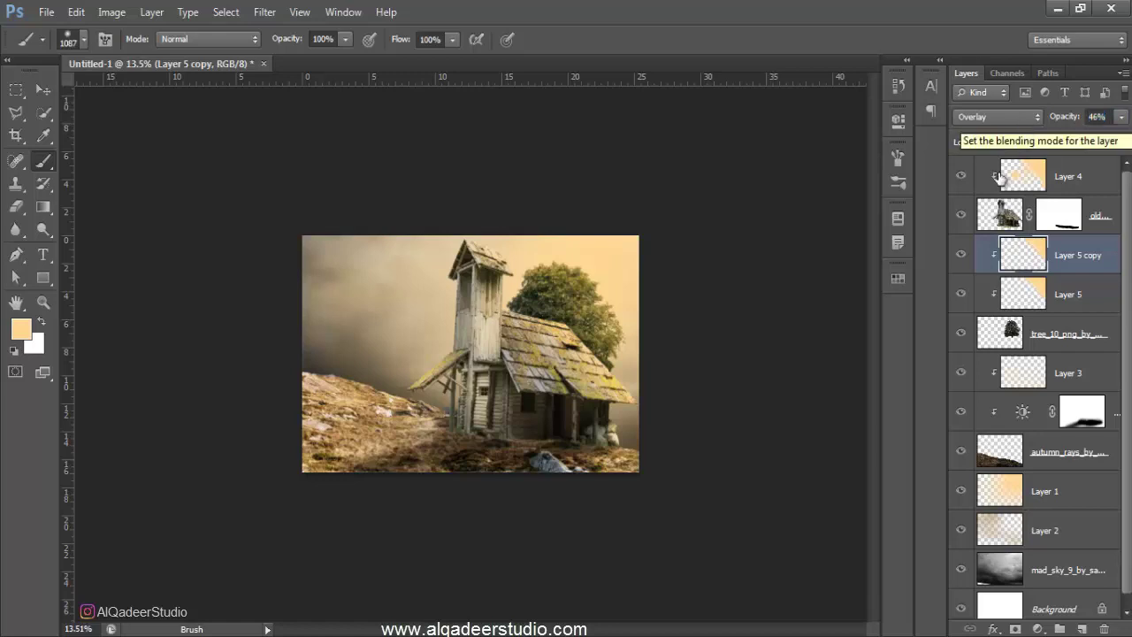
{"action": "left_click", "coordinate": [961, 254]}
{"action": "left_click", "coordinate": [1060, 182]}
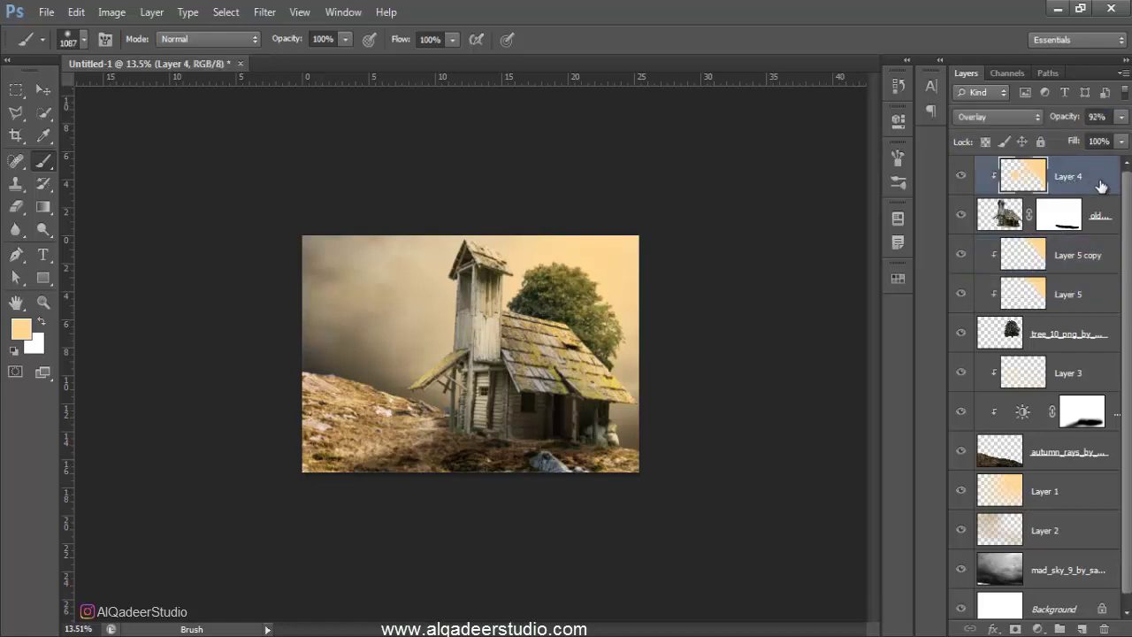
{"action": "scroll", "coordinate": [1100, 327], "scroll_direction": "down", "scroll_amount": 1}
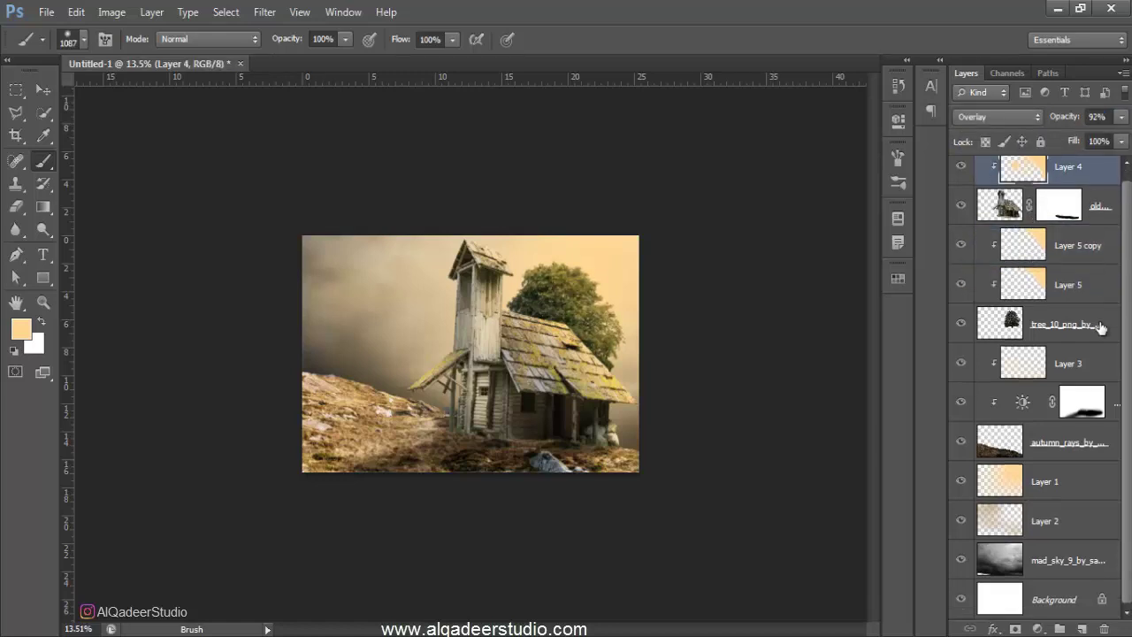
- Add a clipped Brightness/Contrast adjustment with its mask inverted to hide the effect
{"action": "left_click", "coordinate": [1039, 629]}
{"action": "left_click", "coordinate": [1031, 313]}
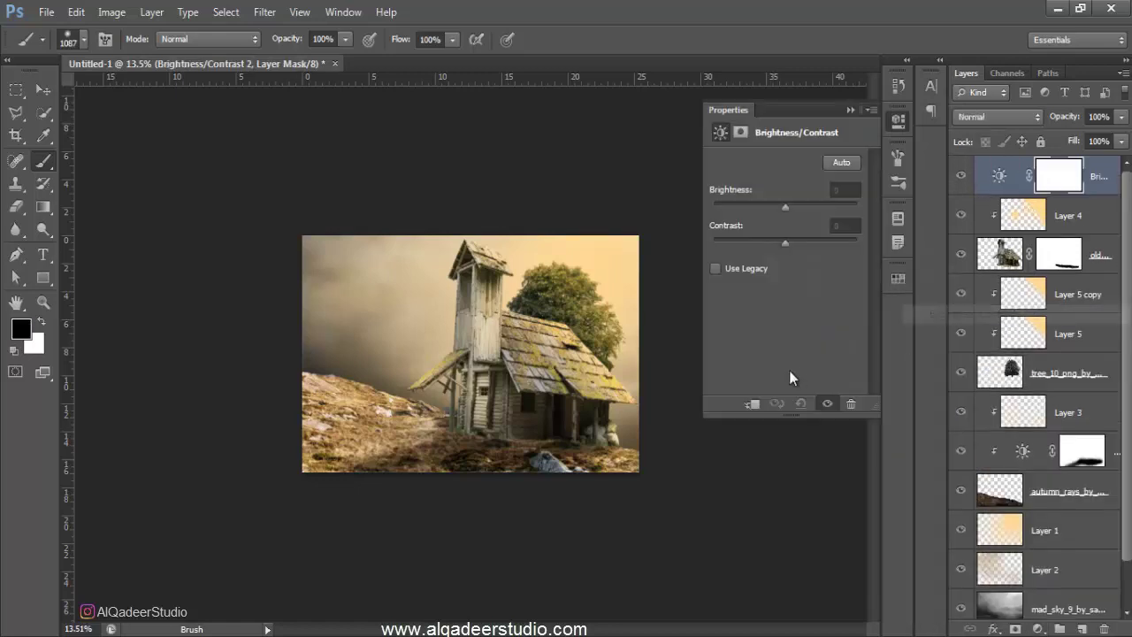
{"action": "left_click", "coordinate": [750, 404]}
{"action": "left_click_drag", "start_coordinate": [774, 207], "coordinate": [765, 207]}
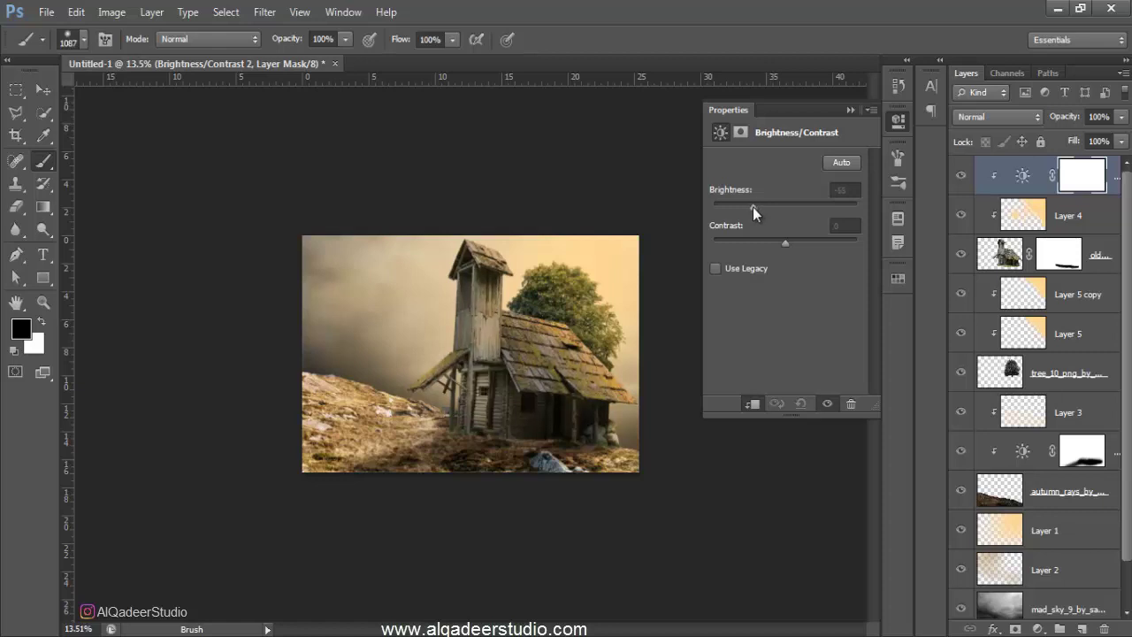
{"action": "left_click", "coordinate": [1070, 179]}
{"action": "left_click", "coordinate": [798, 364]}
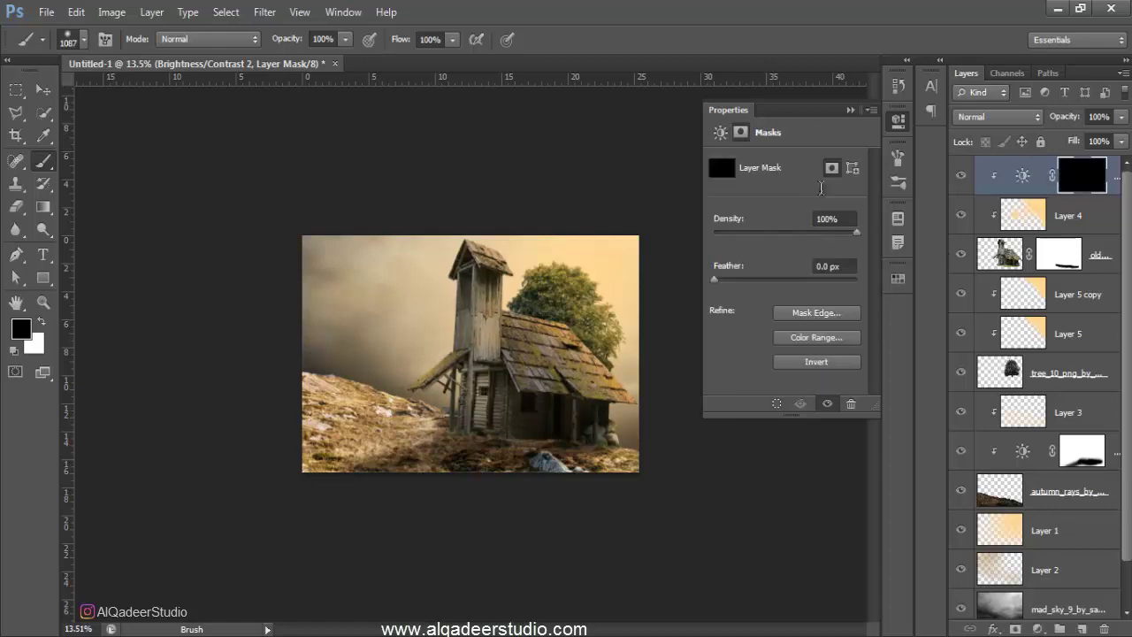
{"action": "left_click", "coordinate": [850, 110]}
- Paint white on the mask over the house's tower and base with a soft 361 px brush
{"action": "left_click_drag", "start_coordinate": [399, 42], "coordinate": [352, 39]}
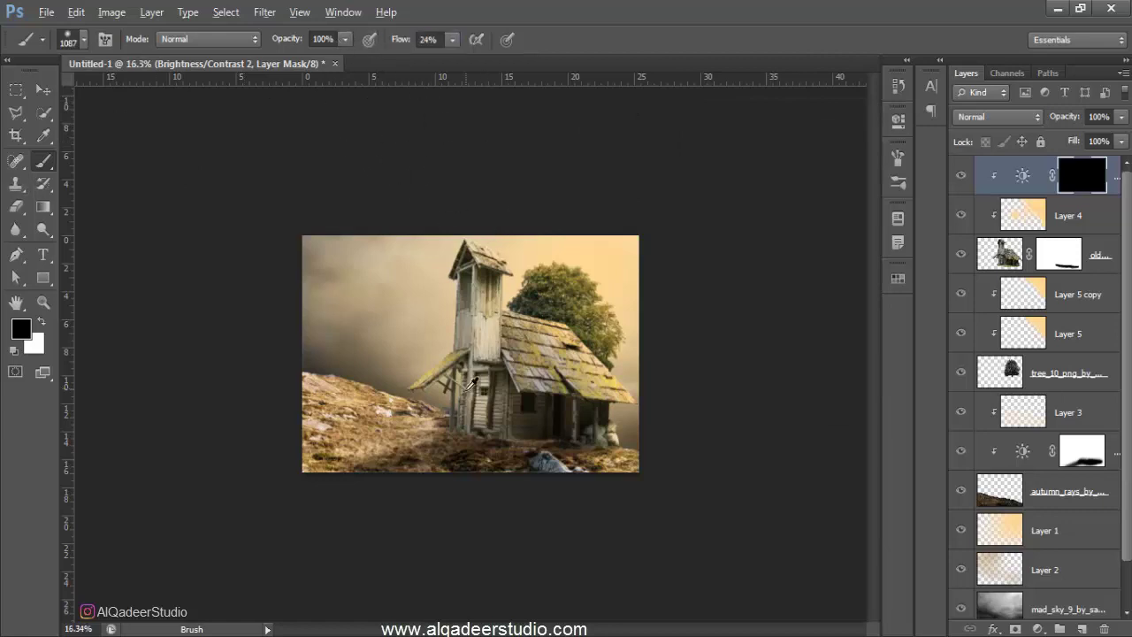
{"action": "scroll", "coordinate": [469, 354], "scroll_direction": "up", "scroll_amount": 5}
{"action": "left_click_drag", "start_coordinate": [423, 277], "coordinate": [345, 271]}
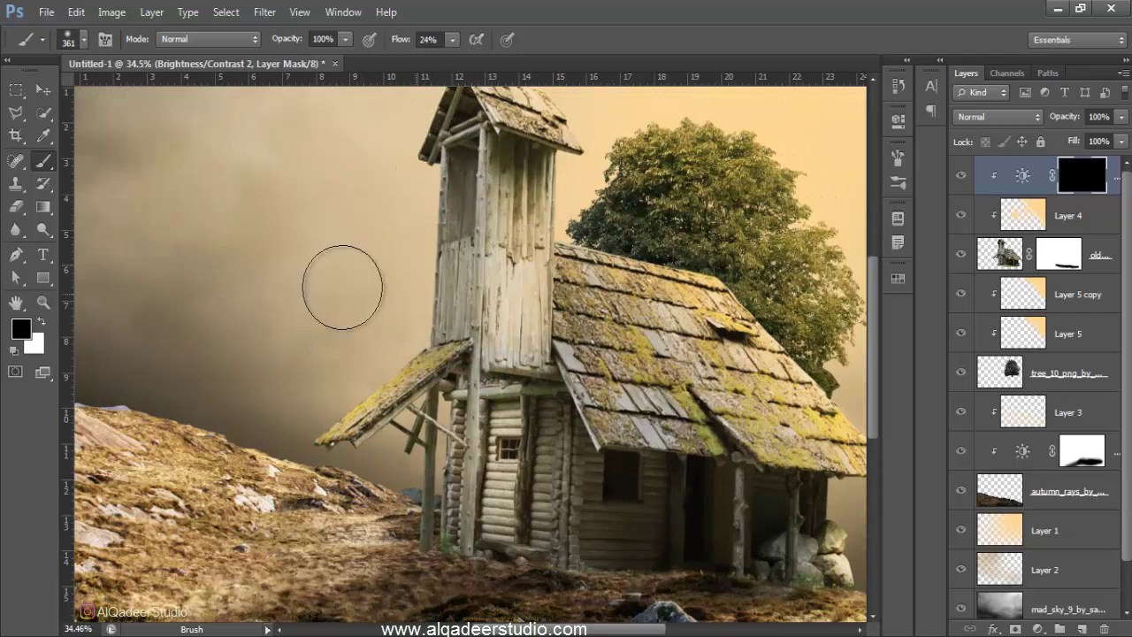
{"action": "left_click", "coordinate": [40, 323]}
{"action": "mouse_move", "coordinate": [404, 114]}
{"action": "left_mouse_down"}
{"action": "mouse_move", "coordinate": [490, 519]}
{"action": "mouse_move", "coordinate": [437, 549]}
{"action": "mouse_move", "coordinate": [505, 581]}
{"action": "mouse_move", "coordinate": [581, 575]}
{"action": "mouse_move", "coordinate": [448, 576]}
{"action": "left_mouse_up"}
{"action": "scroll", "coordinate": [713, 583], "scroll_direction": "down", "scroll_amount": 3}
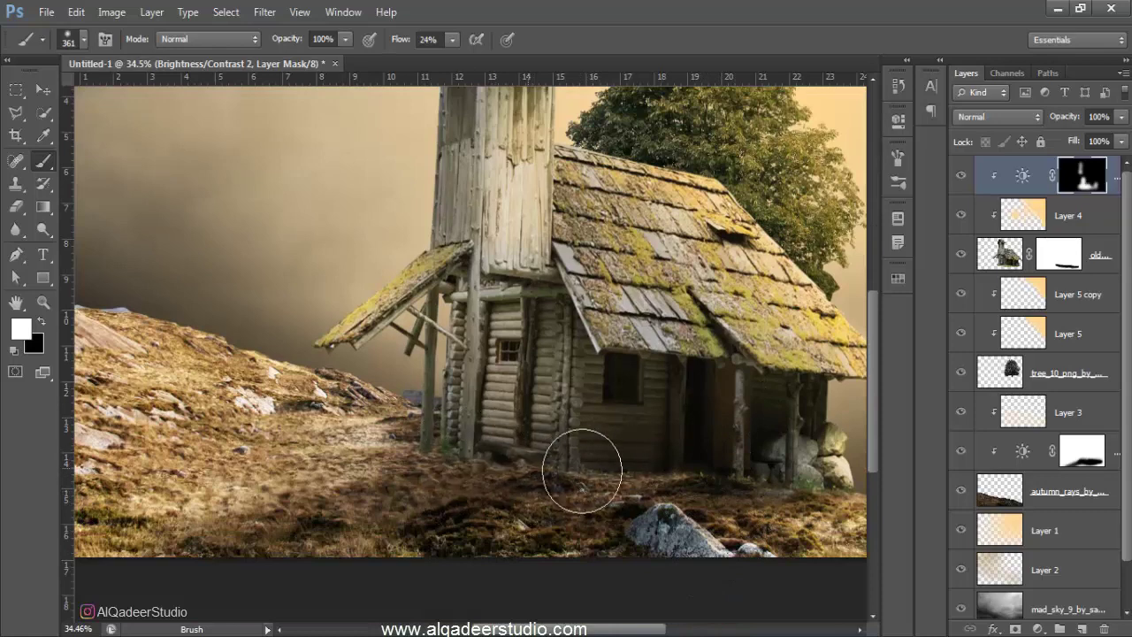
{"action": "left_click_drag", "start_coordinate": [543, 331], "coordinate": [493, 325]}
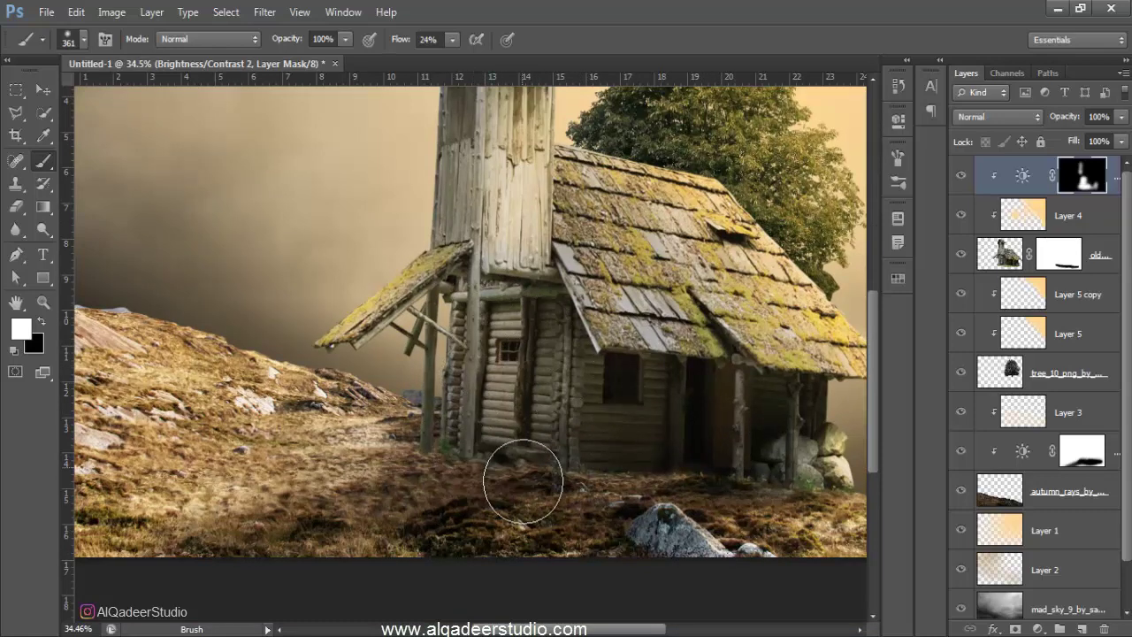
{"action": "scroll", "coordinate": [518, 475], "scroll_direction": "down", "scroll_amount": 3, "text": "alt"}
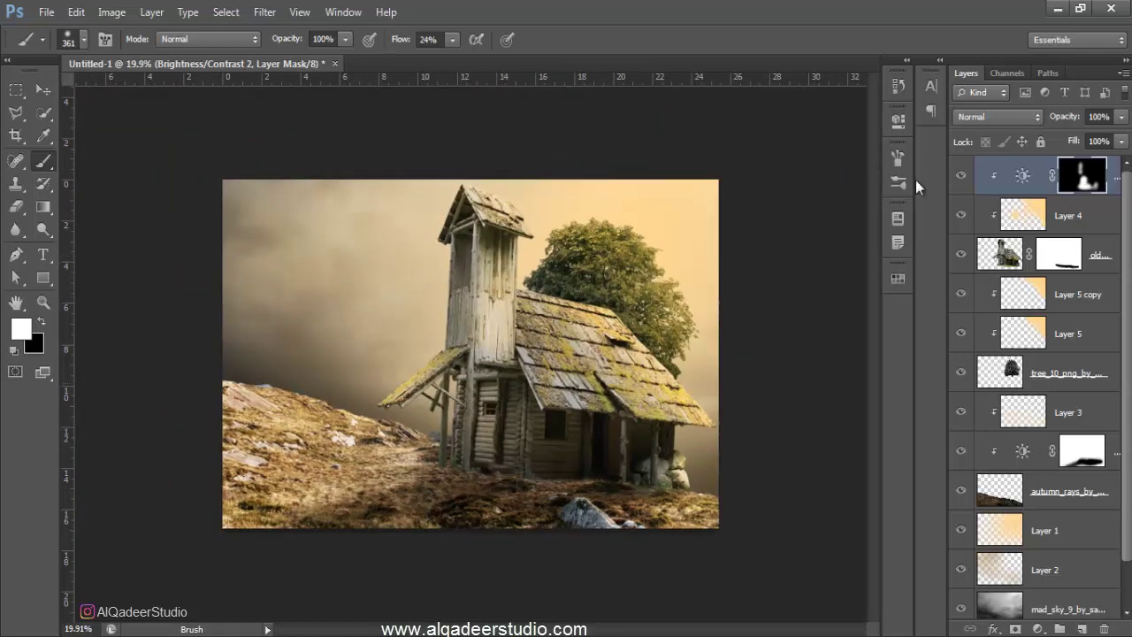
{"action": "left_click", "coordinate": [957, 181]}
- Place the spooky_tree image into the zoomed-out composition
{"action": "key", "text": "ctrl+minus"}
{"action": "left_click", "coordinate": [44, 92]}
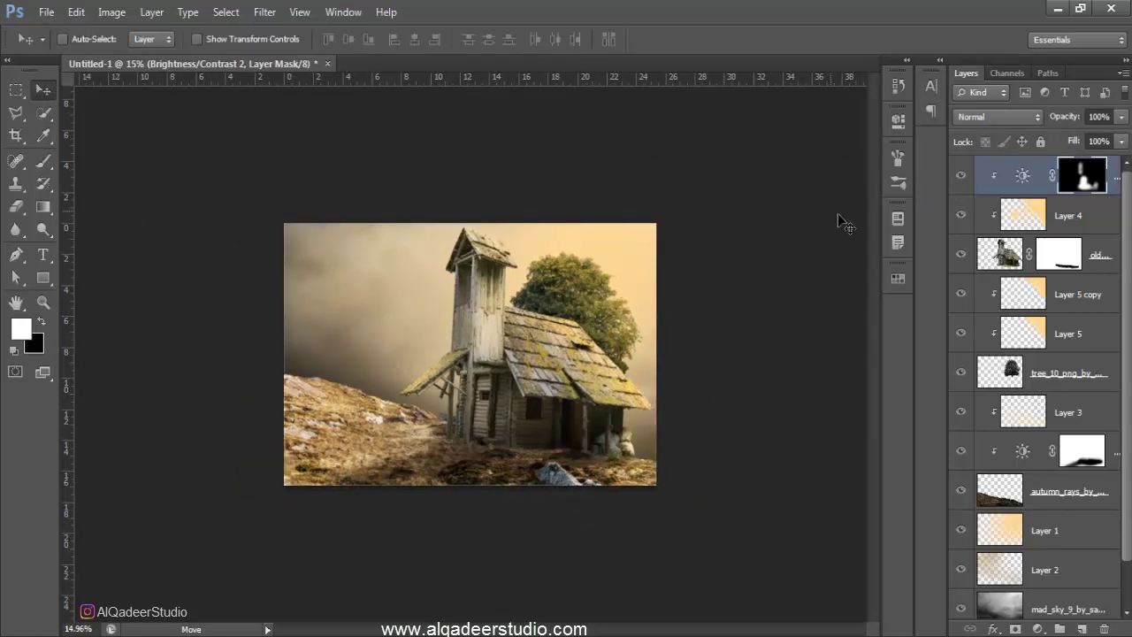
{"action": "left_click", "coordinate": [46, 11]}
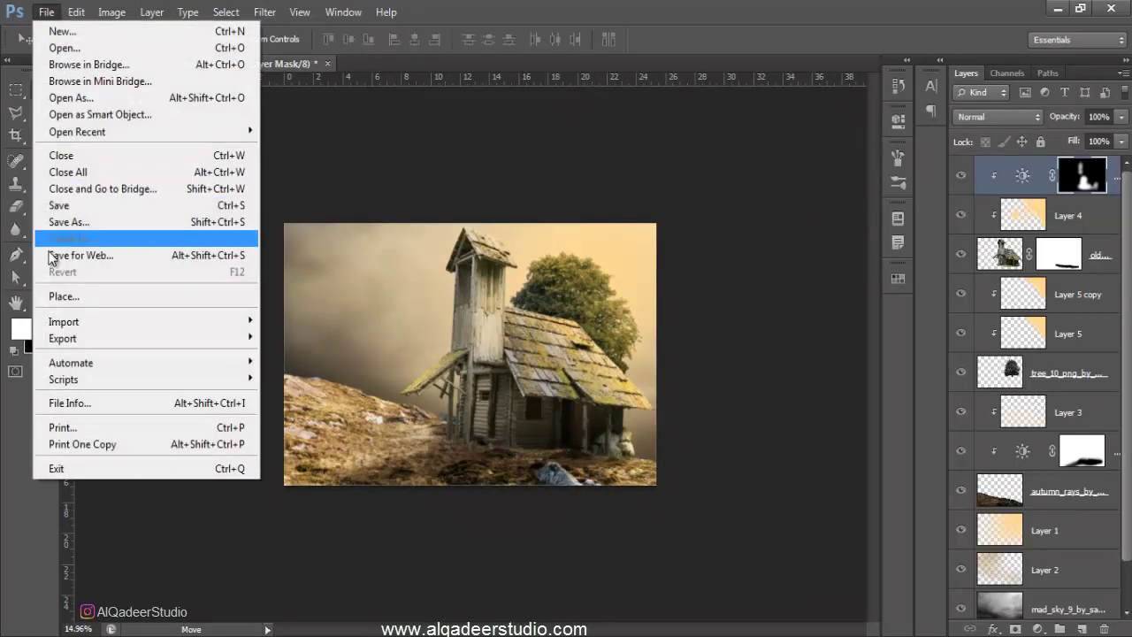
{"action": "left_click", "coordinate": [71, 293]}
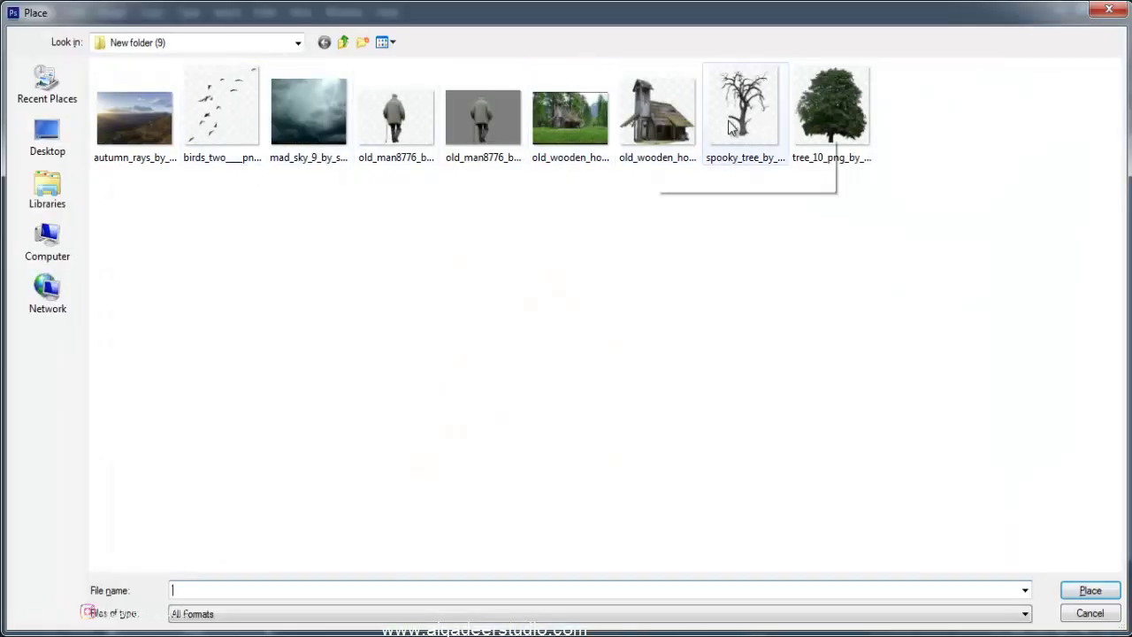
{"action": "double_click", "coordinate": [738, 113]}
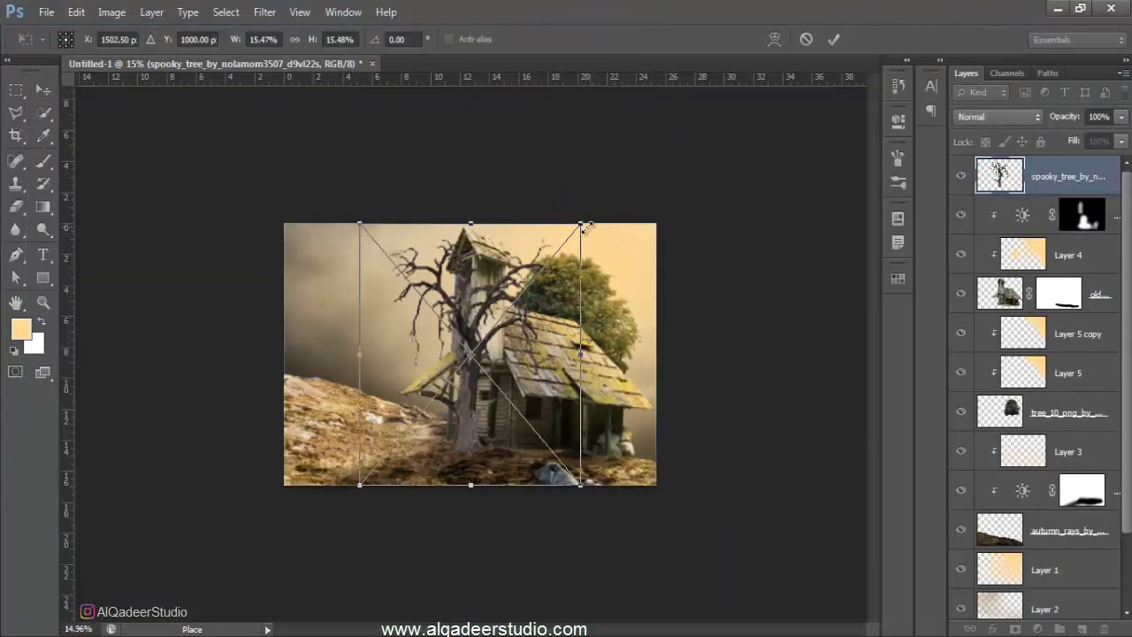
- Shrink the spooky tree to about 5.68% and set it on the left hilltop
{"action": "left_click_drag", "start_coordinate": [586, 228], "coordinate": [455, 371]}
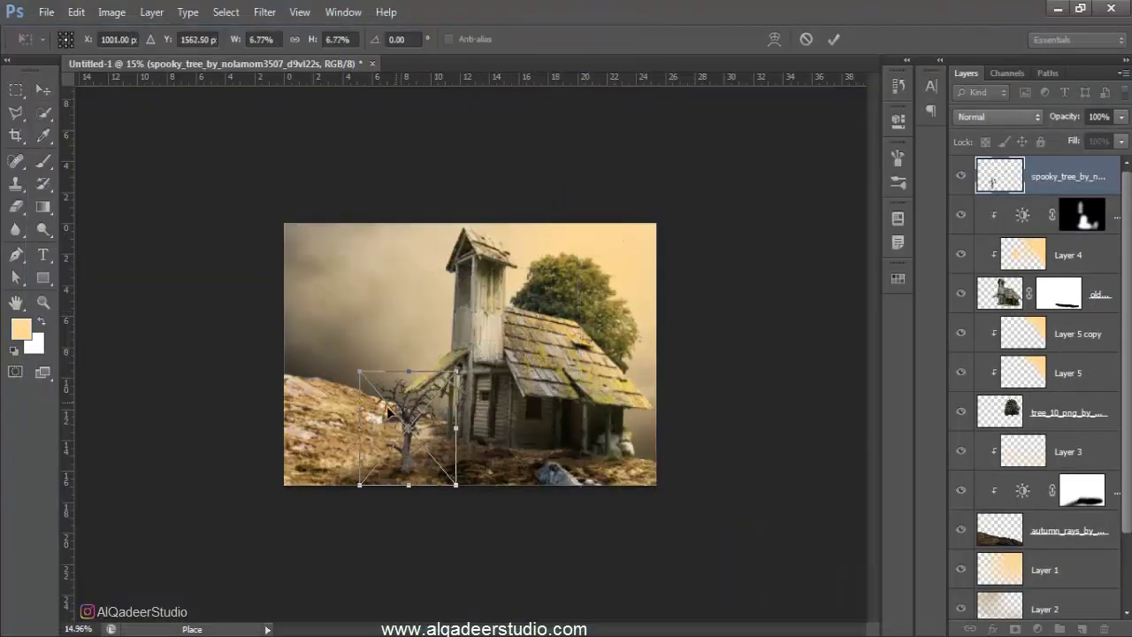
{"action": "mouse_move", "coordinate": [407, 402]}
{"action": "left_mouse_down"}
{"action": "mouse_move", "coordinate": [321, 328]}
{"action": "mouse_move", "coordinate": [338, 326]}
{"action": "left_mouse_up"}
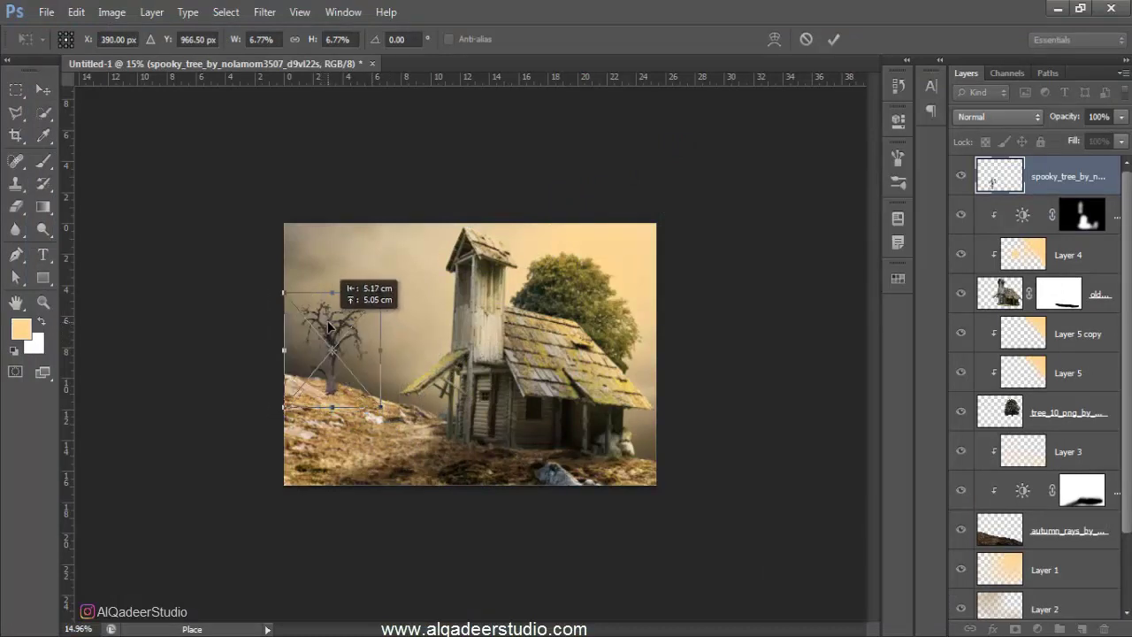
{"action": "left_click_drag", "start_coordinate": [379, 406], "coordinate": [365, 391]}
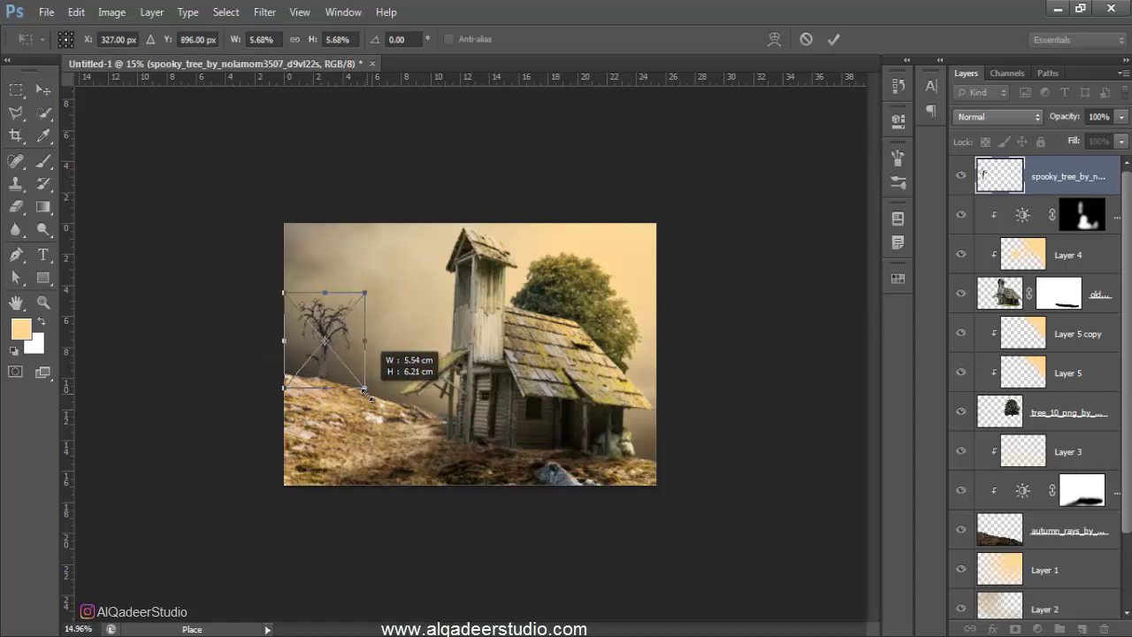
{"action": "left_click_drag", "start_coordinate": [353, 350], "coordinate": [349, 349]}
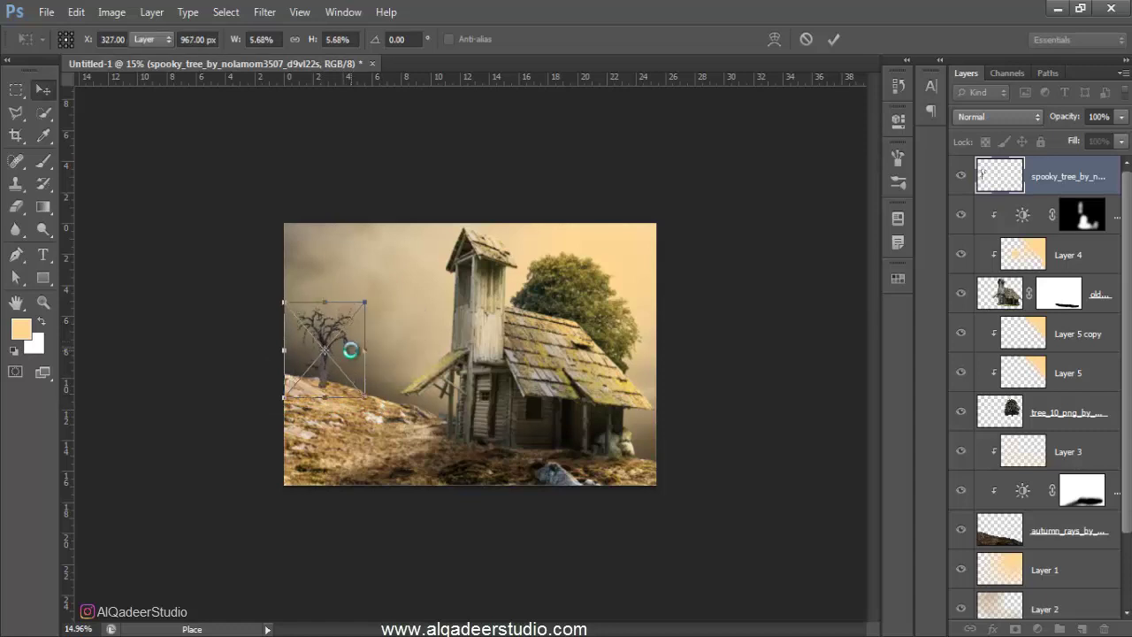
{"action": "key", "text": "Return"}
{"action": "key", "text": "Up"}
{"action": "key", "text": "Up"}
{"action": "key", "text": "Up"}
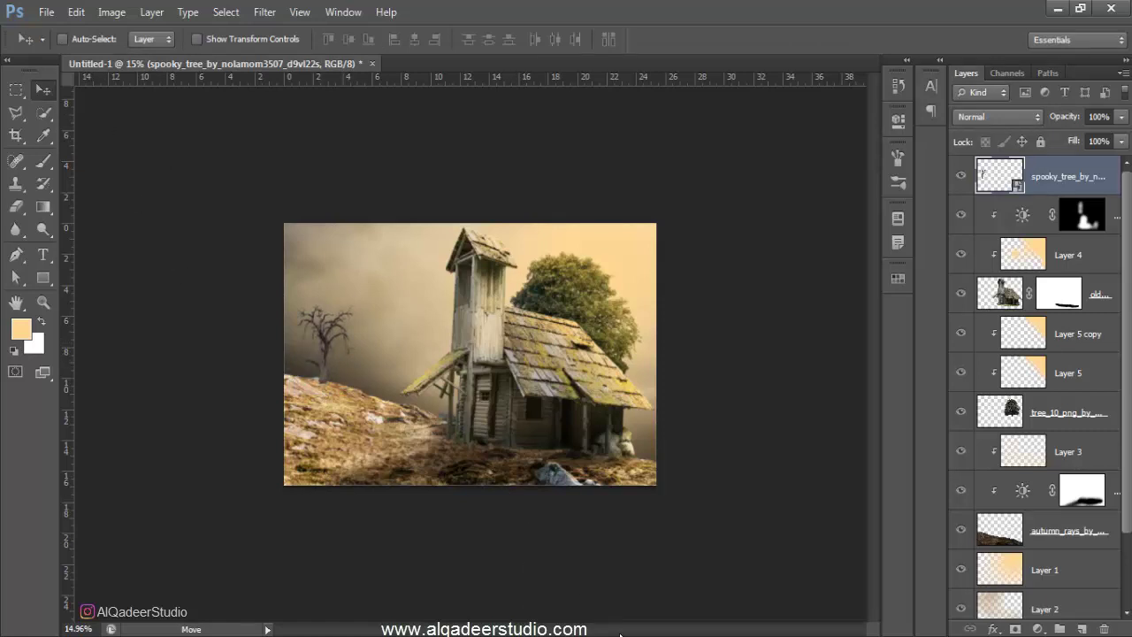
{"action": "key", "text": "ctrl+plus"}
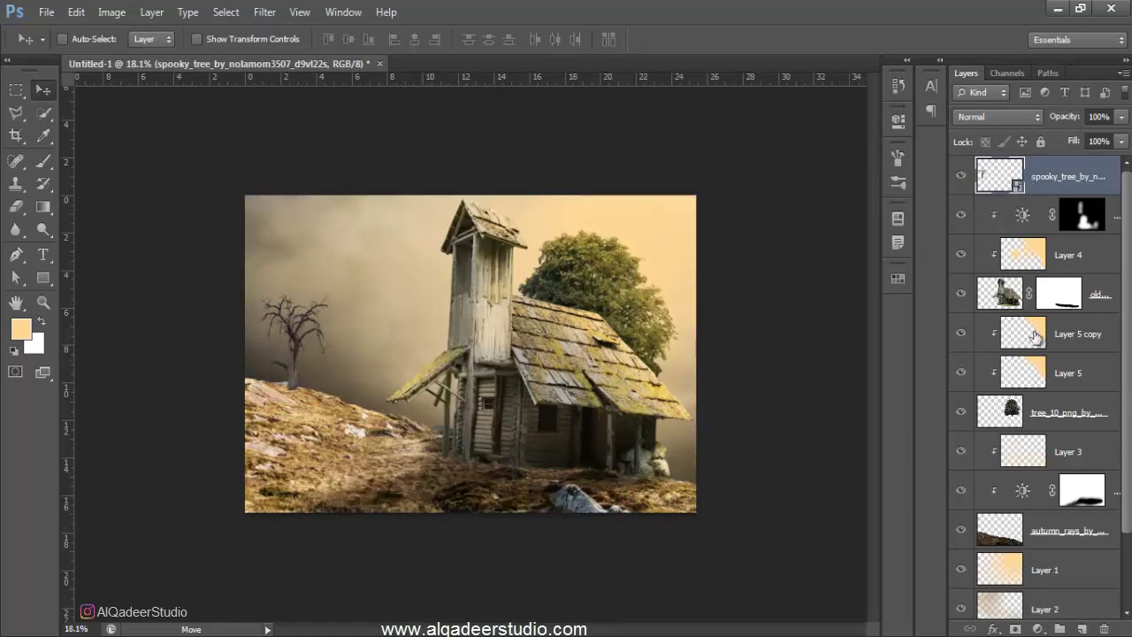
- Add a mask to the spooky tree and paint black to hide its trunk base in the grass
{"action": "left_click", "coordinate": [1014, 629]}
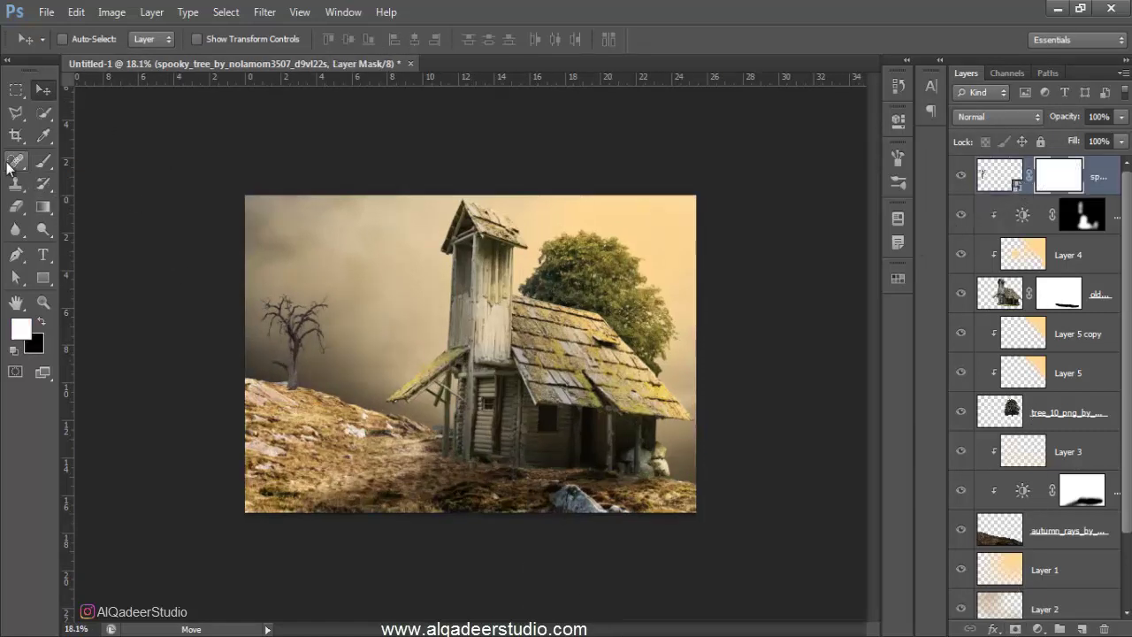
{"action": "left_click", "coordinate": [43, 161]}
{"action": "scroll", "coordinate": [238, 408], "scroll_direction": "up", "scroll_amount": 5}
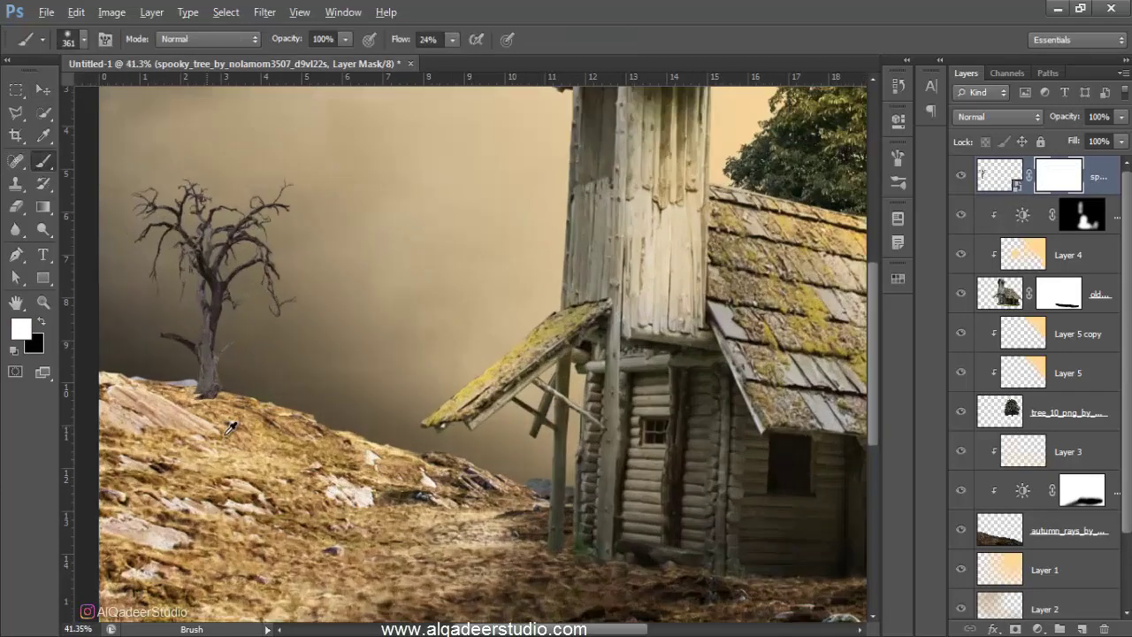
{"action": "scroll", "coordinate": [228, 427], "scroll_direction": "up", "scroll_amount": 2}
{"action": "left_click_drag", "start_coordinate": [387, 44], "coordinate": [611, 49]}
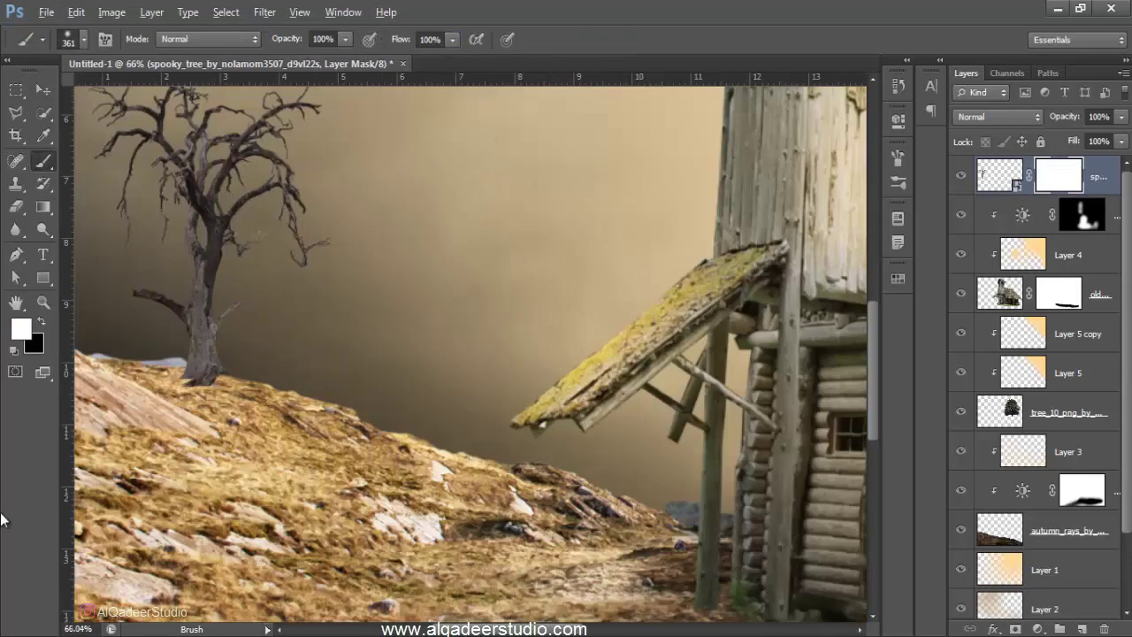
{"action": "scroll", "coordinate": [367, 307], "scroll_direction": "up", "scroll_amount": 4}
{"action": "mouse_move", "coordinate": [177, 221]}
{"action": "left_mouse_down"}
{"action": "mouse_move", "coordinate": [367, 307]}
{"action": "mouse_move", "coordinate": [131, 341]}
{"action": "left_mouse_up"}
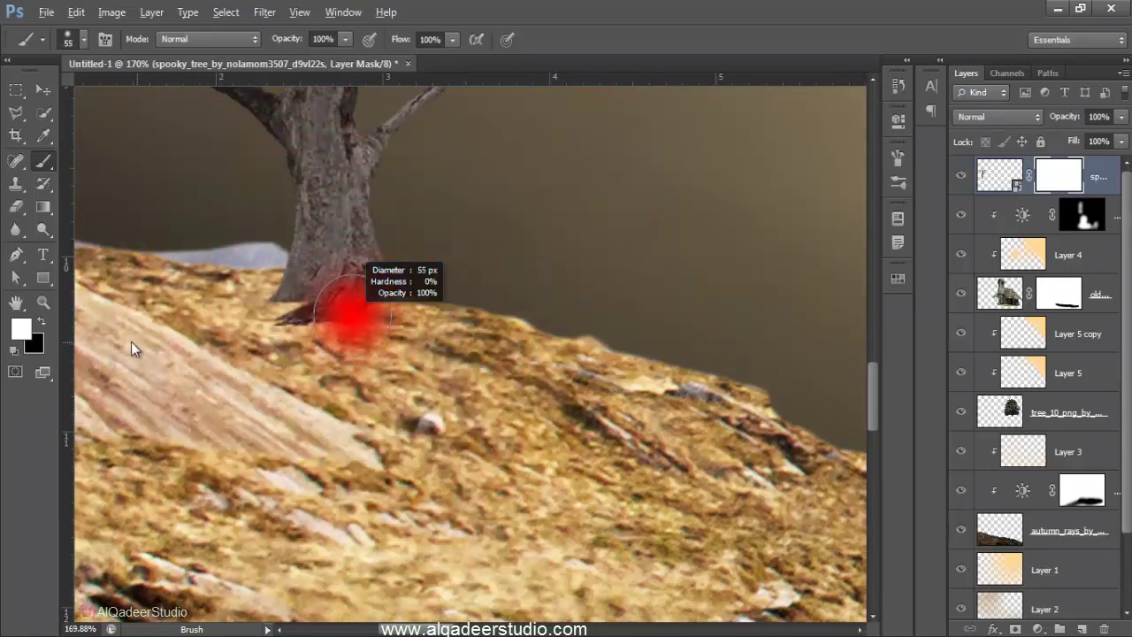
{"action": "mouse_move", "coordinate": [340, 297]}
{"action": "left_mouse_down"}
{"action": "mouse_move", "coordinate": [374, 305]}
{"action": "mouse_move", "coordinate": [364, 265]}
{"action": "mouse_move", "coordinate": [389, 317]}
{"action": "mouse_move", "coordinate": [332, 351]}
{"action": "mouse_move", "coordinate": [274, 323]}
{"action": "mouse_move", "coordinate": [292, 338]}
{"action": "left_mouse_up"}
{"action": "left_click", "coordinate": [42, 324]}
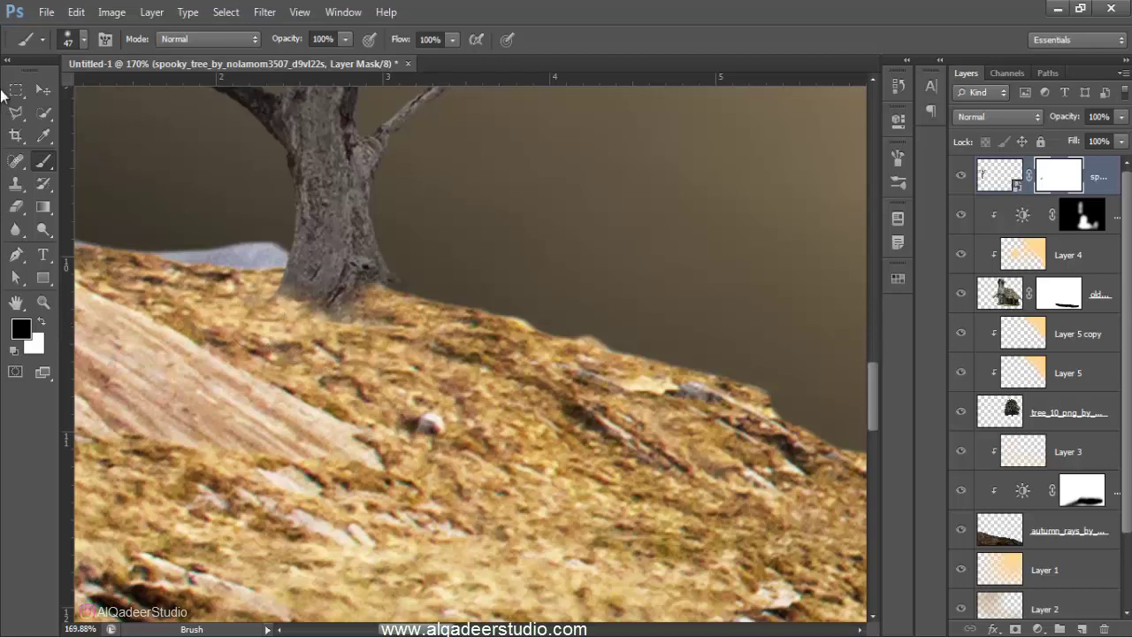
- Nudge the spooky tree slightly lower into the grass and fit the view on screen
{"action": "left_click", "coordinate": [41, 90]}
{"action": "left_click_drag", "start_coordinate": [280, 235], "coordinate": [282, 237]}
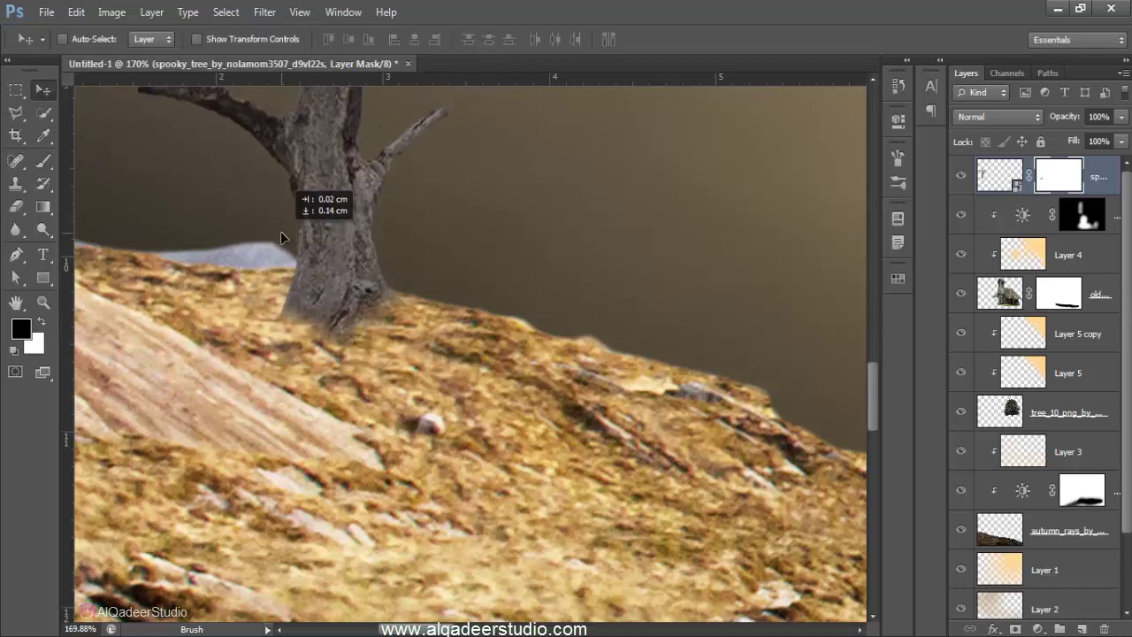
{"action": "key", "text": "ctrl+0"}
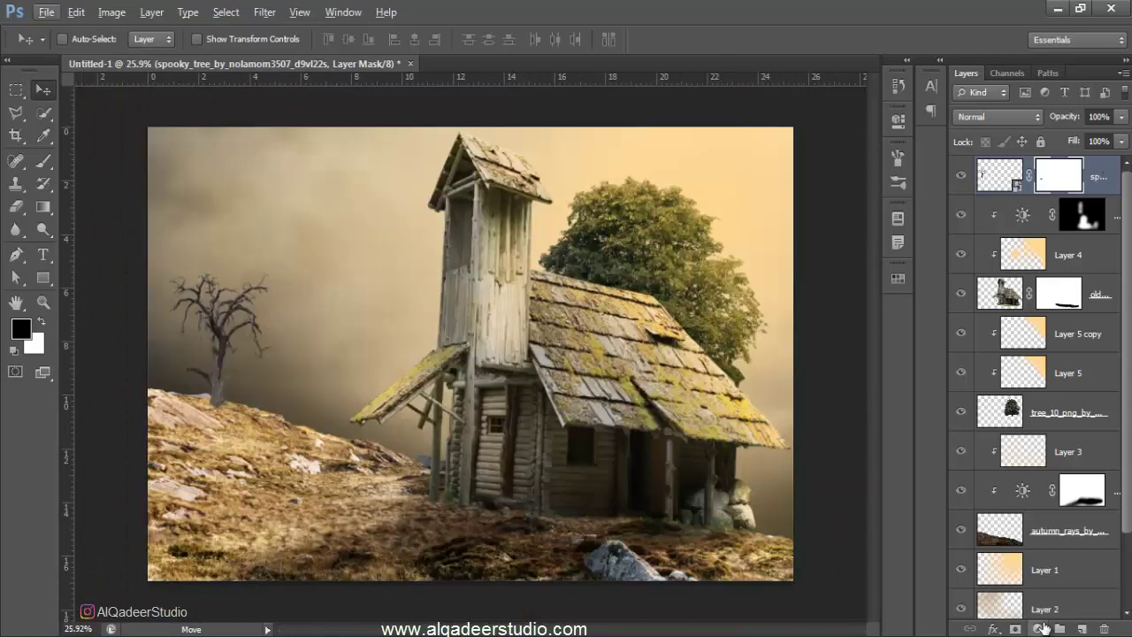
- Add a peach #ffd791 Solid Color fill layer clipped to the spooky tree
{"action": "left_click", "coordinate": [1040, 628]}
{"action": "left_click", "coordinate": [1042, 244]}
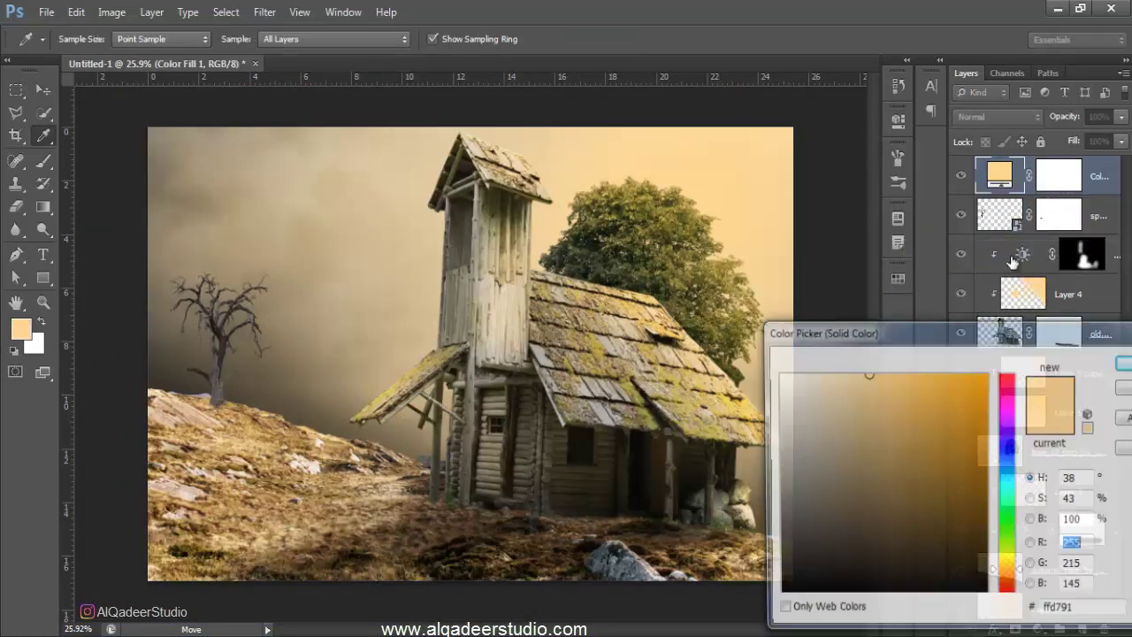
{"action": "left_click", "coordinate": [1125, 363]}
{"action": "right_click", "coordinate": [1108, 177]}
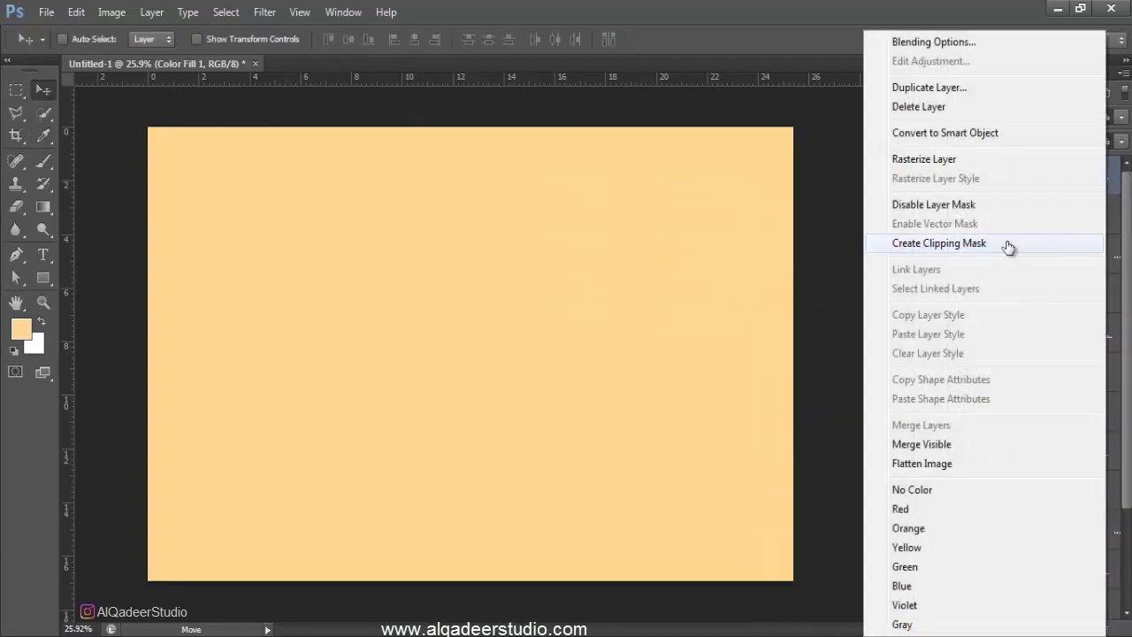
{"action": "left_click", "coordinate": [1008, 243]}
- Set the colour fill's blend mode to Overlay after briefly trying Soft Light
{"action": "left_click", "coordinate": [1016, 122]}
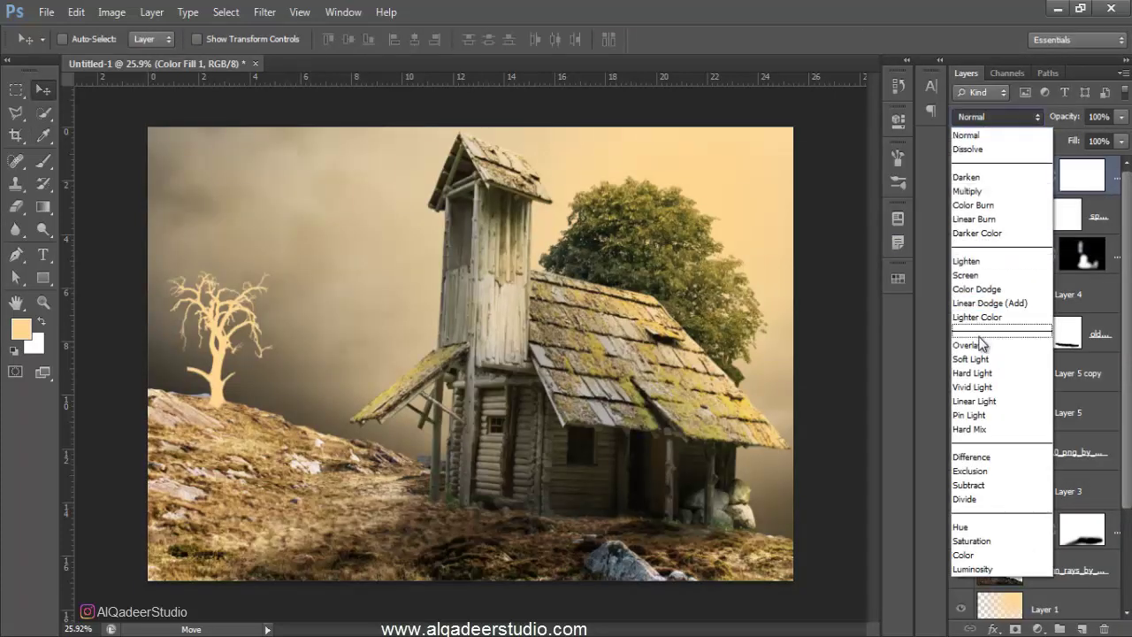
{"action": "left_click", "coordinate": [980, 344]}
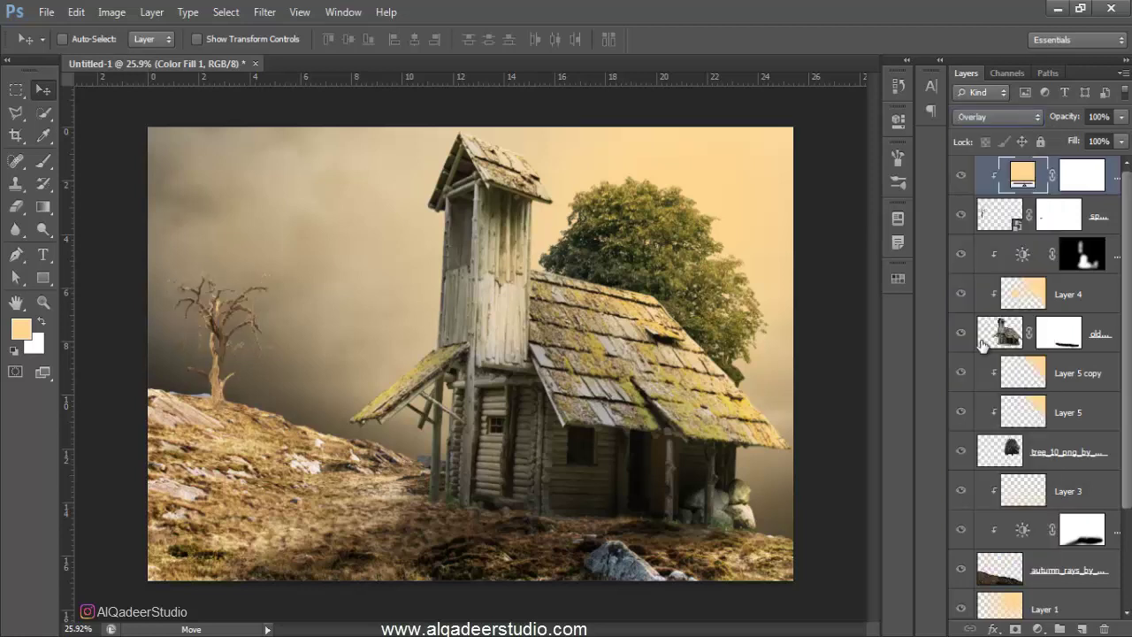
{"action": "left_click", "coordinate": [1020, 123]}
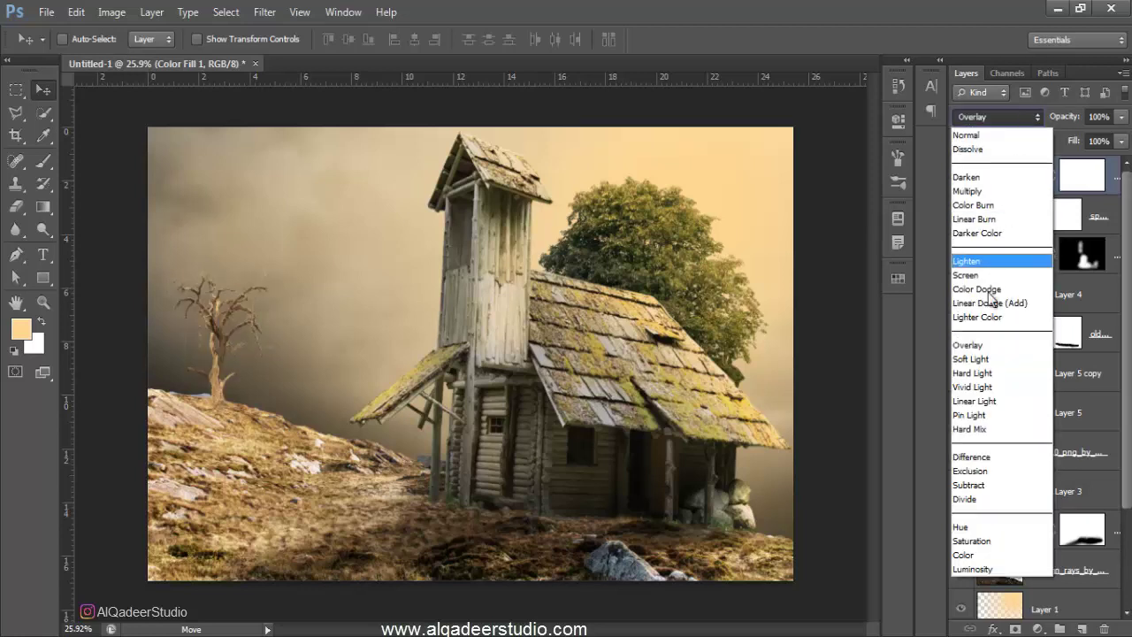
{"action": "left_click", "coordinate": [979, 355]}
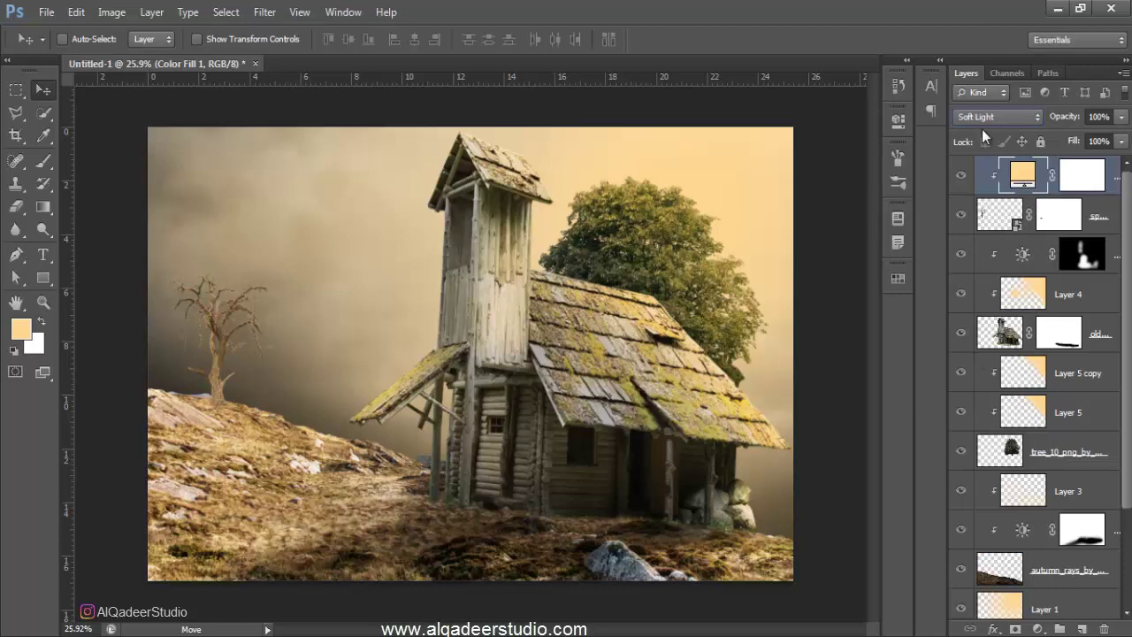
{"action": "left_click", "coordinate": [984, 120]}
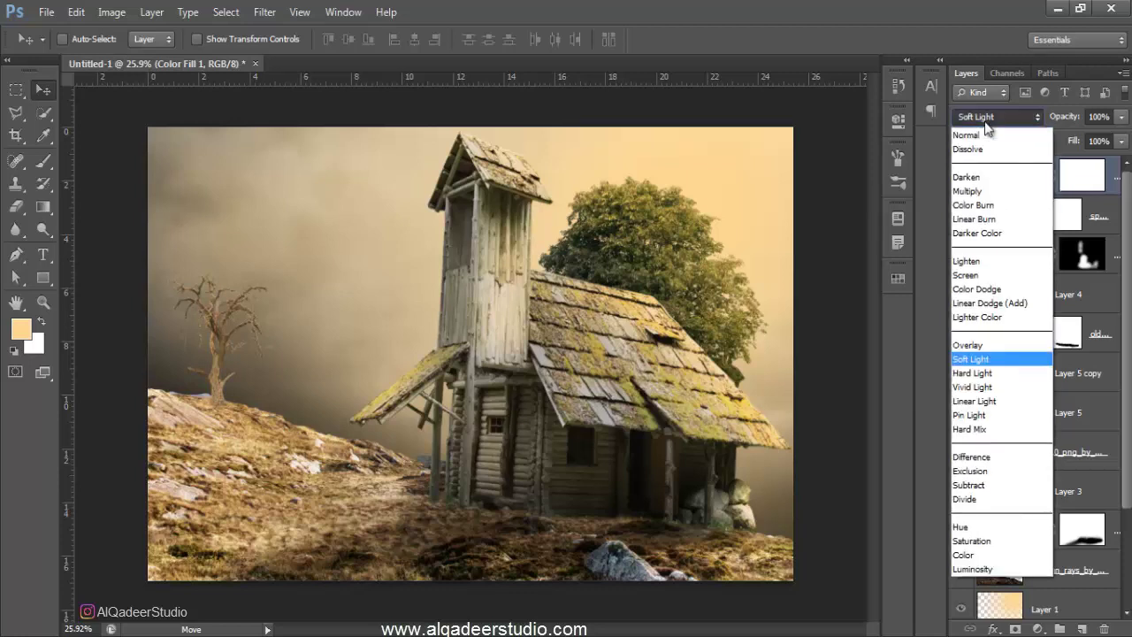
{"action": "left_click", "coordinate": [976, 345]}
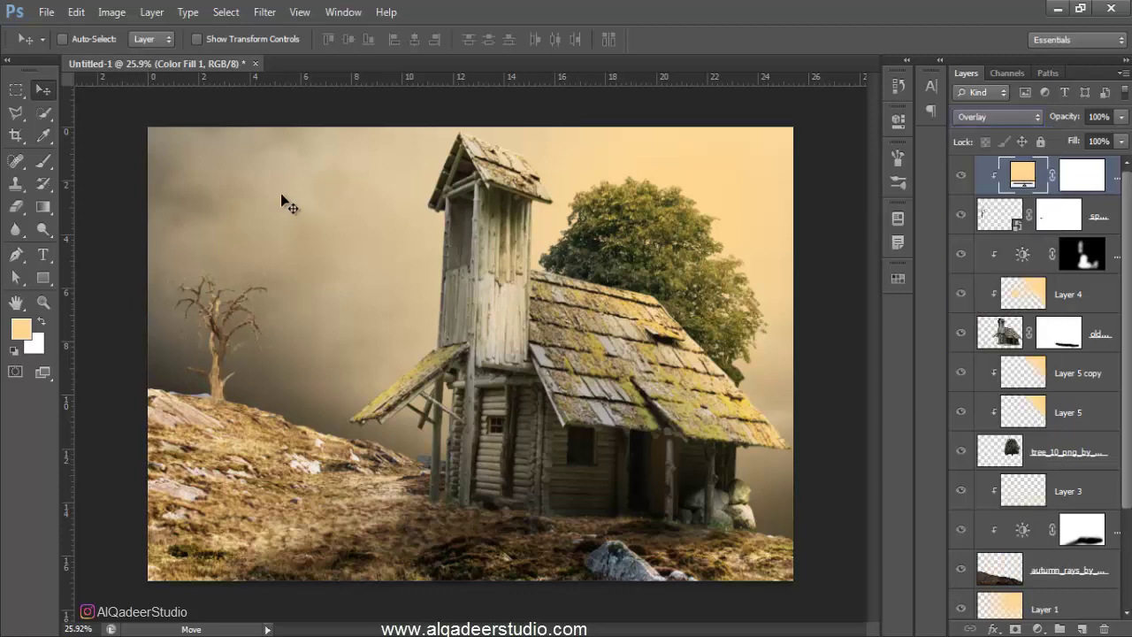
{"action": "left_click", "coordinate": [43, 112]}
{"action": "left_click", "coordinate": [42, 90]}
{"action": "scroll", "coordinate": [326, 220], "scroll_direction": "down", "scroll_amount": 2}
{"action": "scroll", "coordinate": [326, 233], "scroll_direction": "down", "scroll_amount": 1}
{"action": "scroll", "coordinate": [321, 227], "scroll_direction": "down", "scroll_amount": 1}
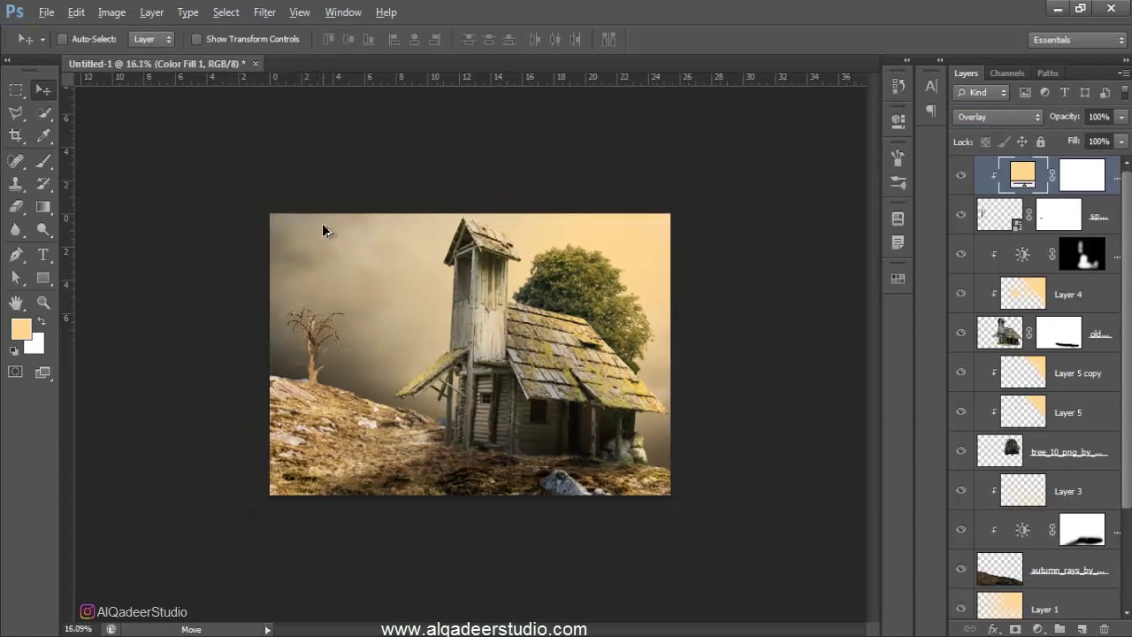
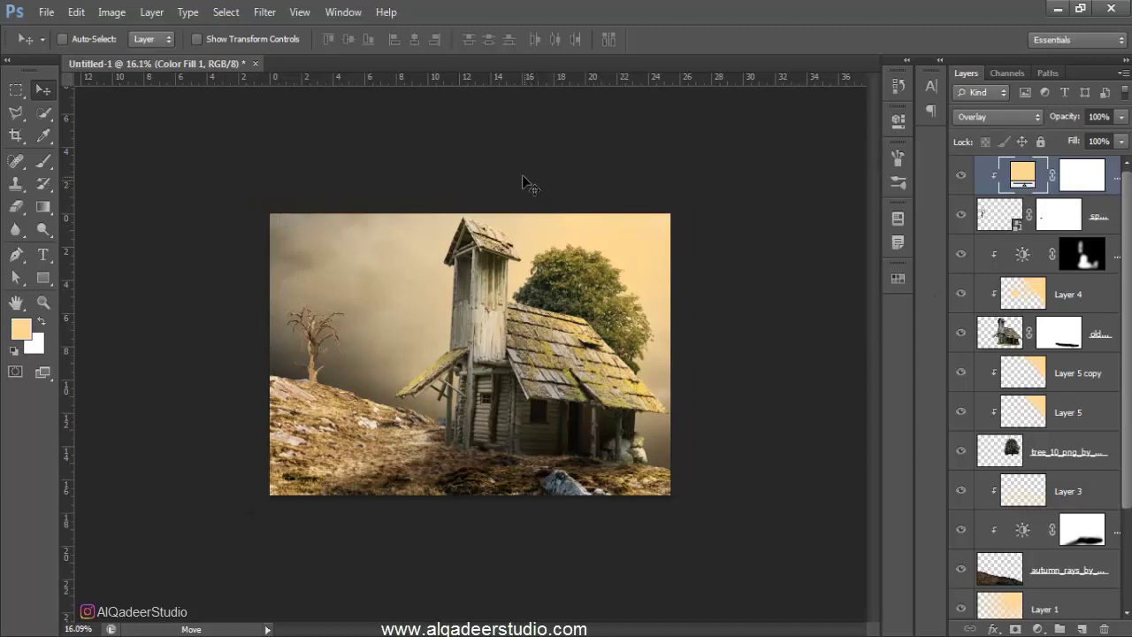
- Select Layer 4 and target the old wooden house's layer mask
{"action": "scroll", "coordinate": [575, 395], "scroll_direction": "up", "scroll_amount": 2}
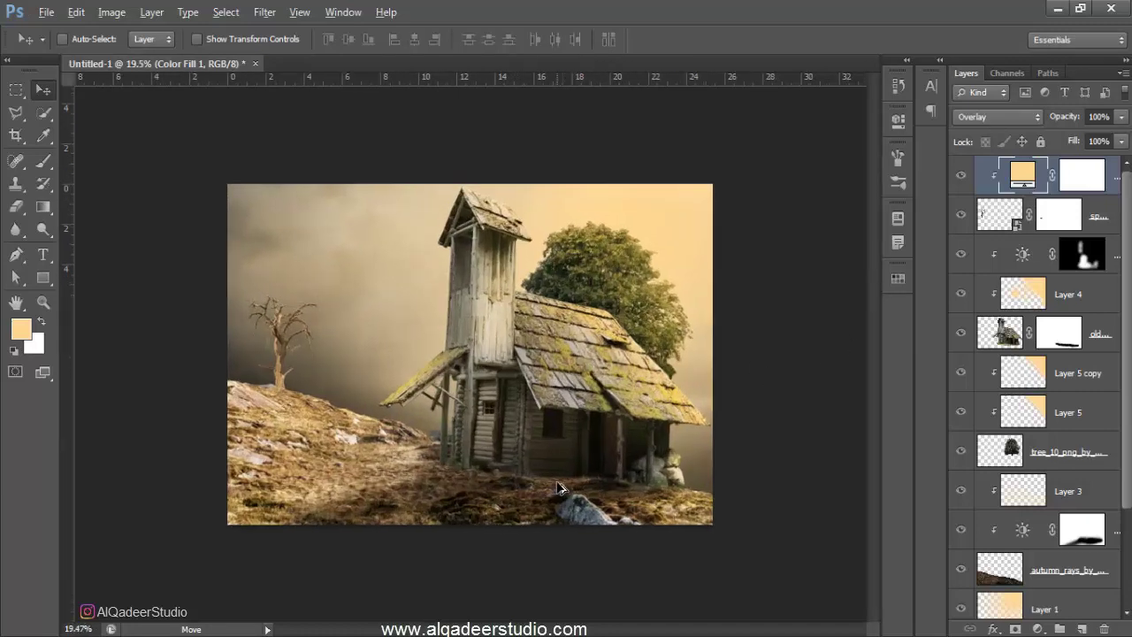
{"action": "scroll", "coordinate": [601, 407], "scroll_direction": "up", "scroll_amount": 3}
{"action": "scroll", "coordinate": [631, 422], "scroll_direction": "up", "scroll_amount": 2}
{"action": "left_click", "coordinate": [837, 416], "text": "ctrl"}
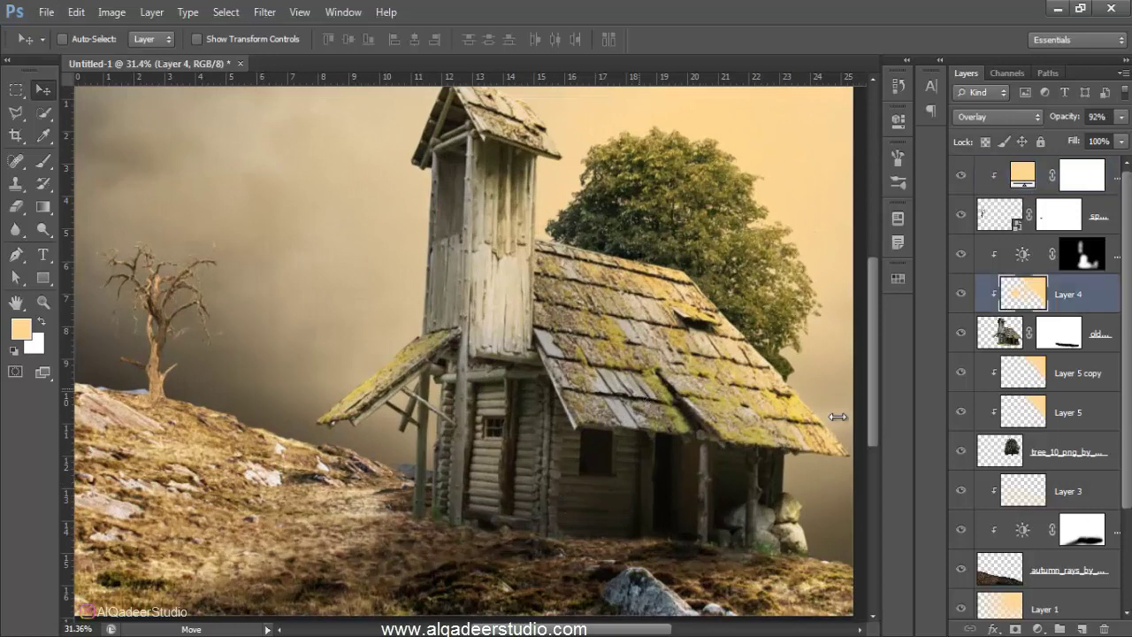
{"action": "left_click", "coordinate": [1094, 337]}
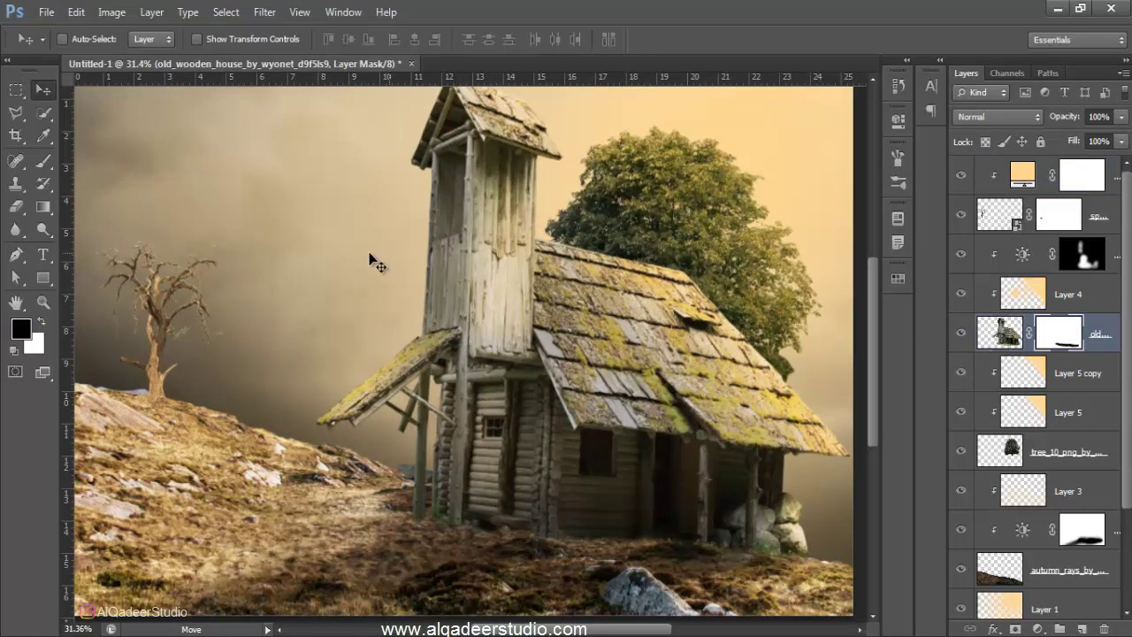
- Set the background colour to black and switch to the Brush tool
{"action": "left_click", "coordinate": [33, 345]}
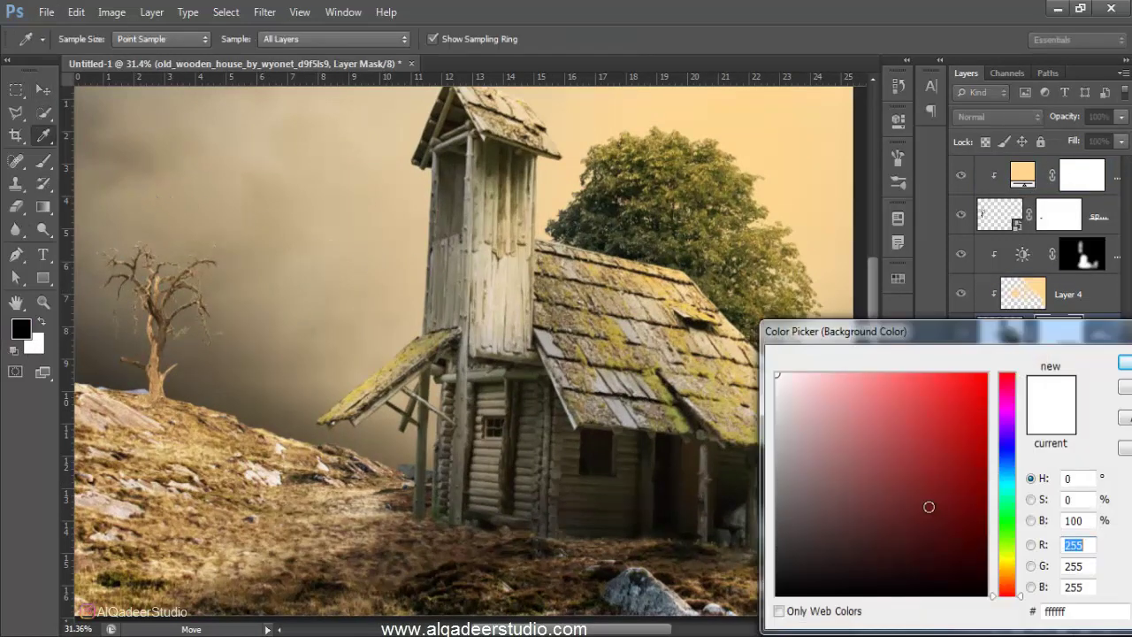
{"action": "left_click_drag", "start_coordinate": [929, 505], "coordinate": [994, 603]}
{"action": "left_click", "coordinate": [1123, 363]}
{"action": "key", "text": "v"}
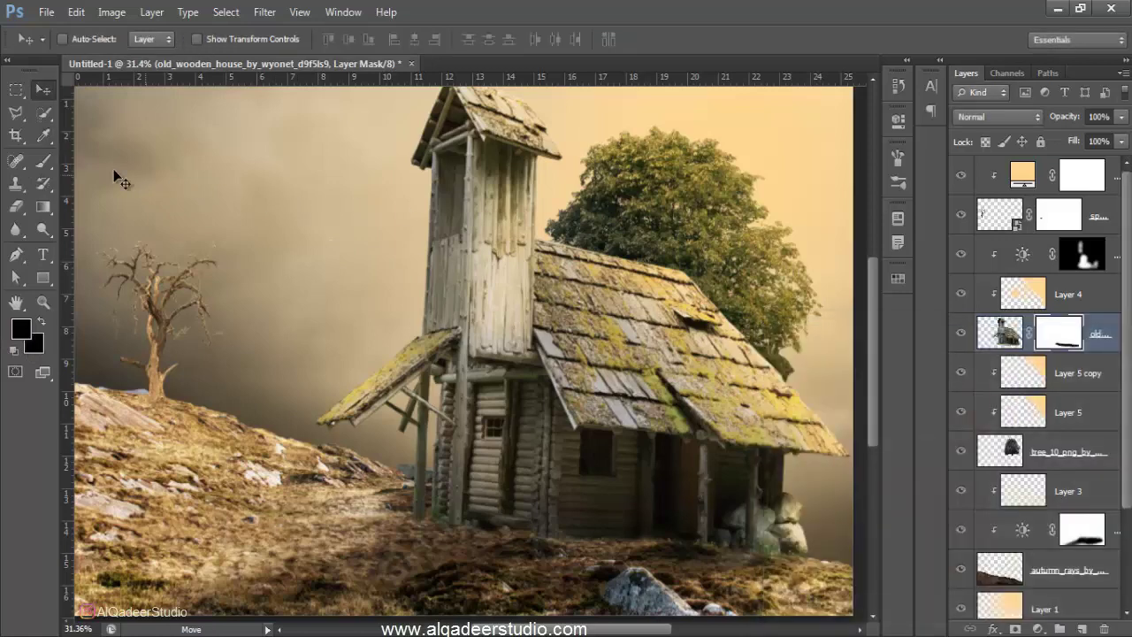
{"action": "left_click", "coordinate": [44, 162]}
- Choose a soft 134 px brush tip and zoom in on the house base
{"action": "right_click", "coordinate": [660, 432]}
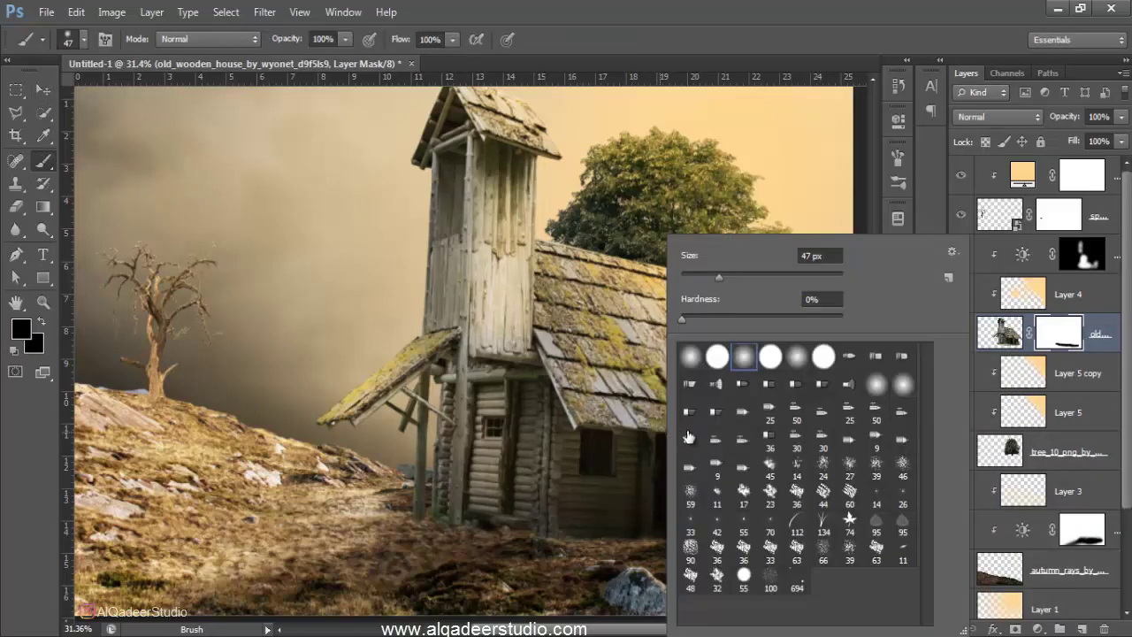
{"action": "left_click", "coordinate": [814, 522]}
{"action": "left_click", "coordinate": [828, 24]}
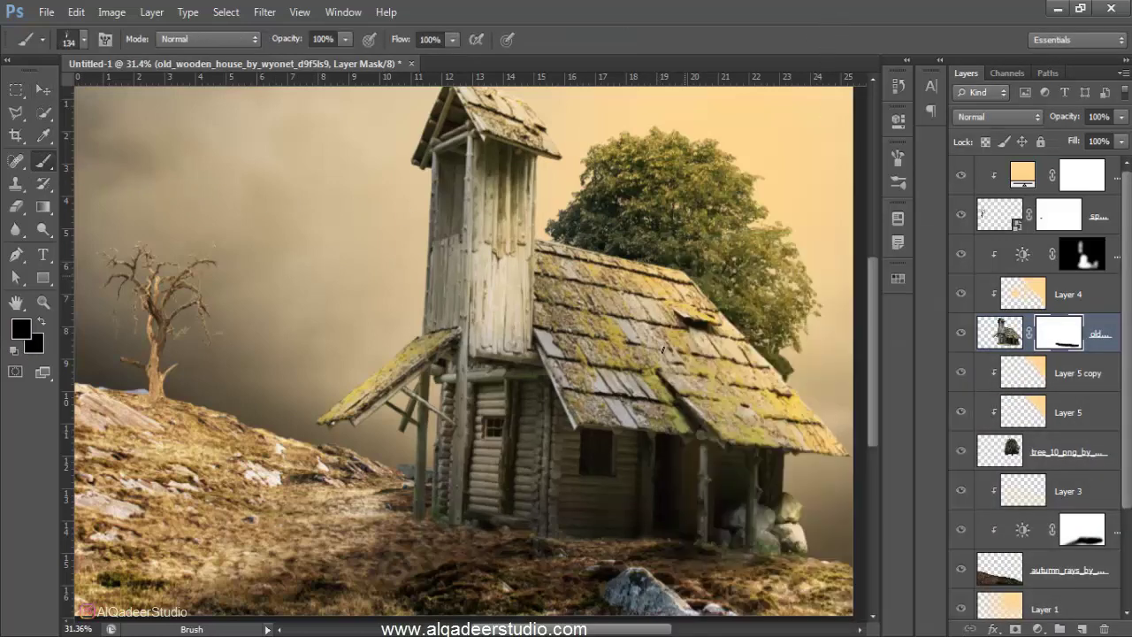
{"action": "scroll", "coordinate": [442, 557], "scroll_direction": "up", "scroll_amount": 3}
{"action": "scroll", "coordinate": [442, 557], "scroll_direction": "up", "scroll_amount": 2}
{"action": "scroll", "coordinate": [425, 530], "scroll_direction": "up", "scroll_amount": 2}
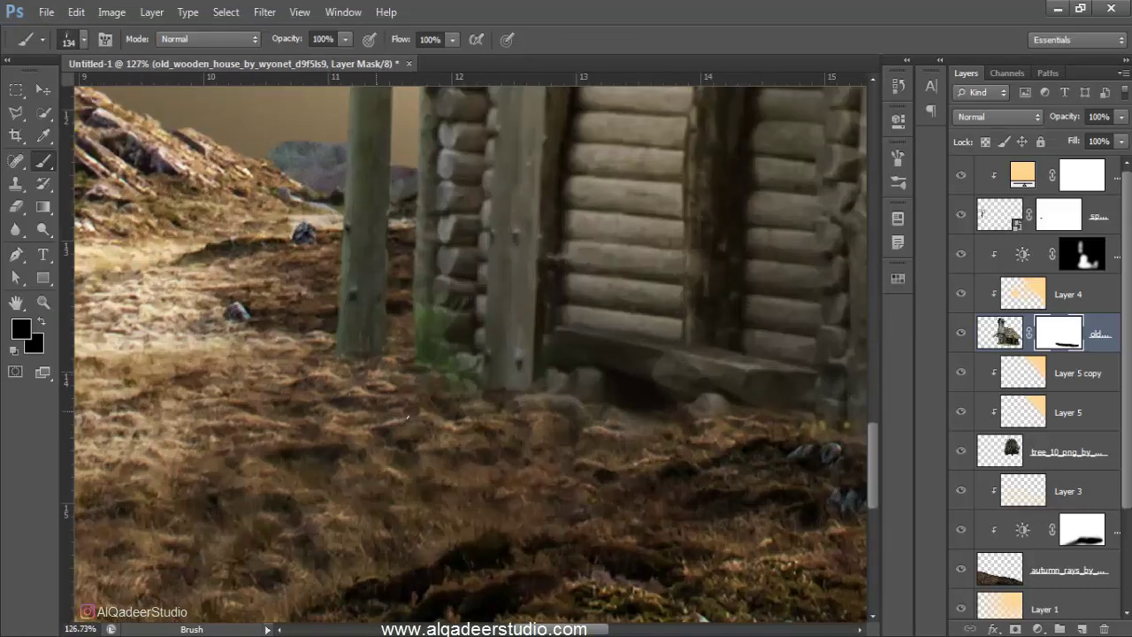
- Undo the bad stroke, shrink the brush to 93 px, and soften the shadow beneath the bench
{"action": "key", "text": "ctrl+z"}
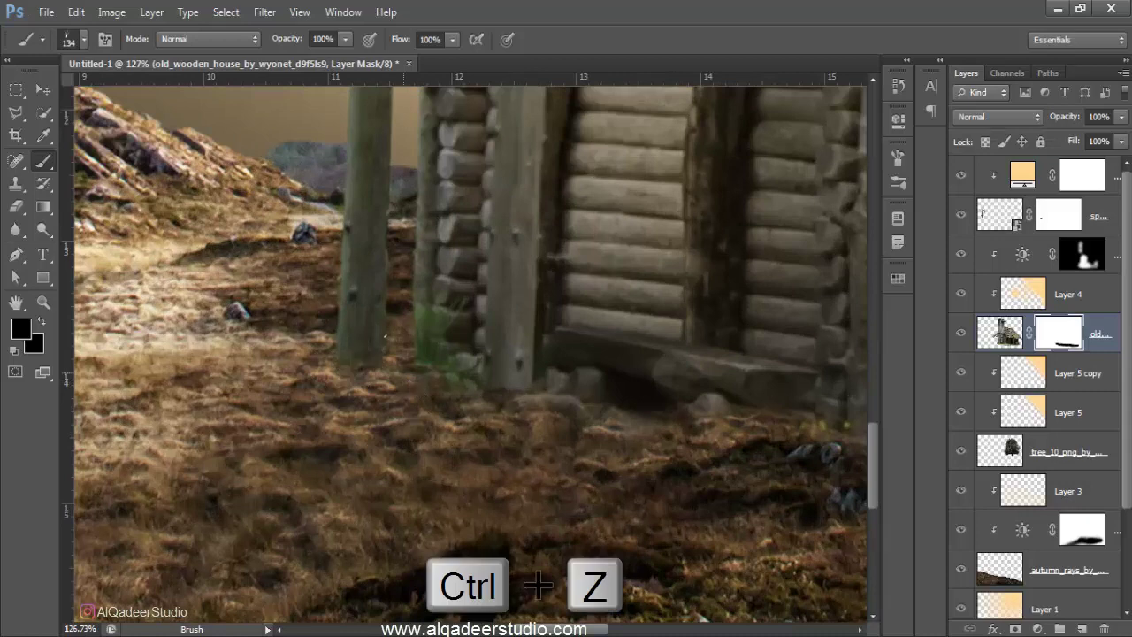
{"action": "right_click", "coordinate": [386, 313]}
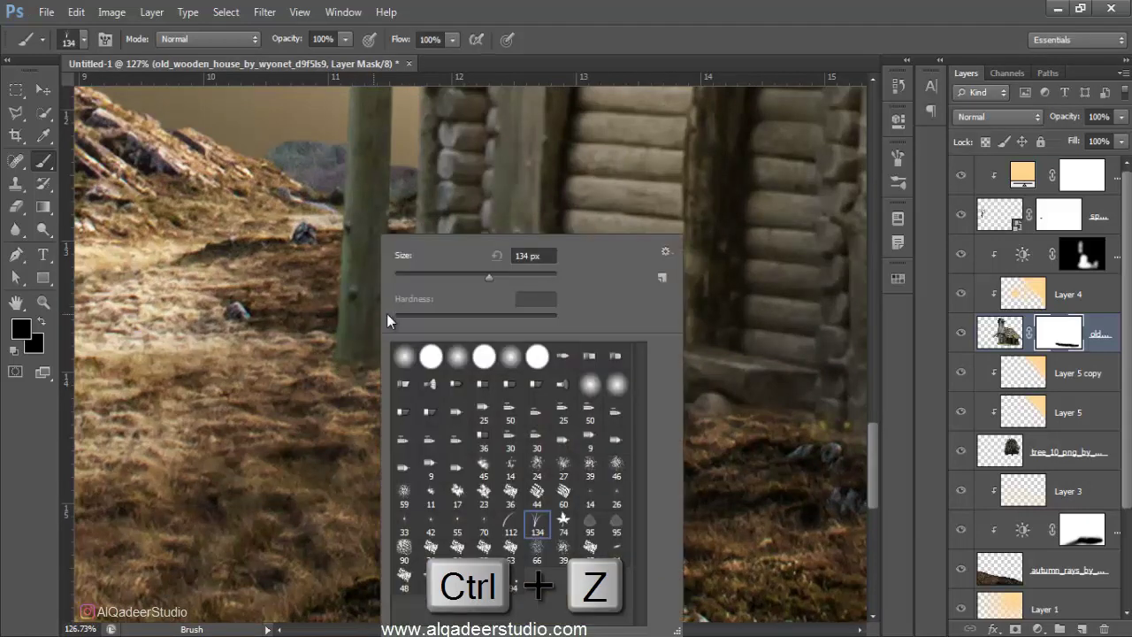
{"action": "key", "text": "Escape"}
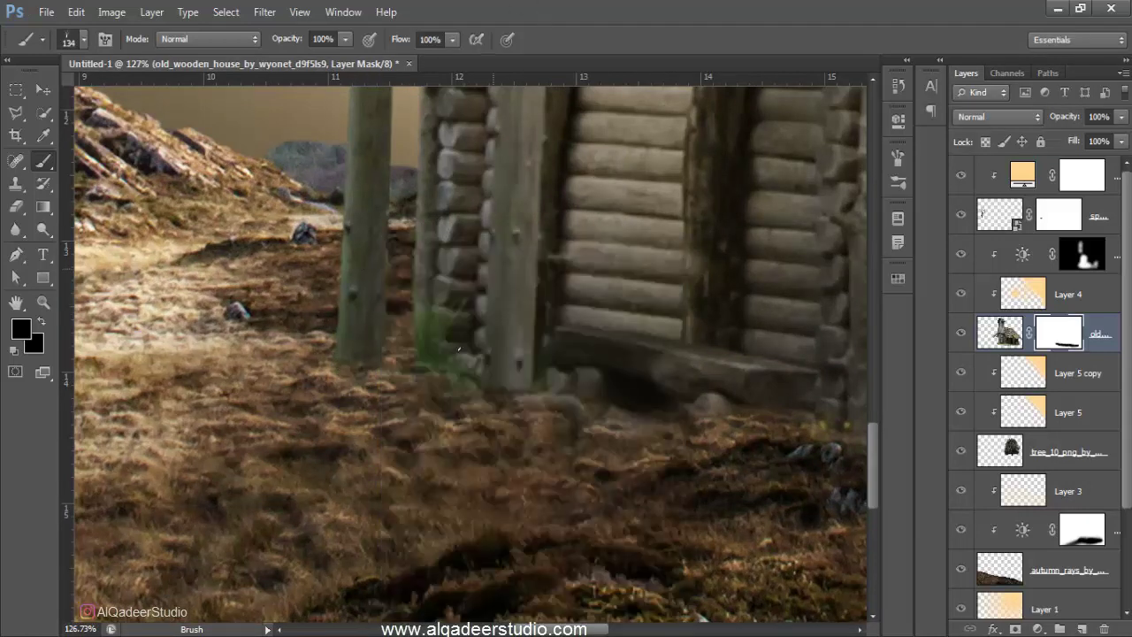
{"action": "left_click_drag", "start_coordinate": [448, 390], "coordinate": [408, 378]}
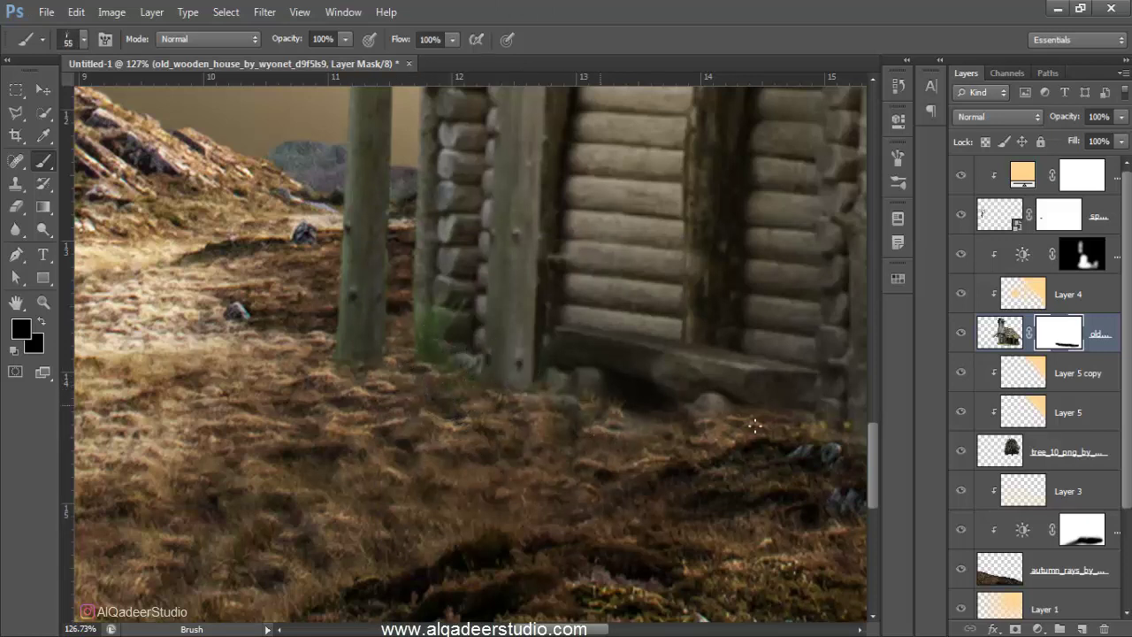
{"action": "left_click_drag", "start_coordinate": [649, 406], "coordinate": [694, 430]}
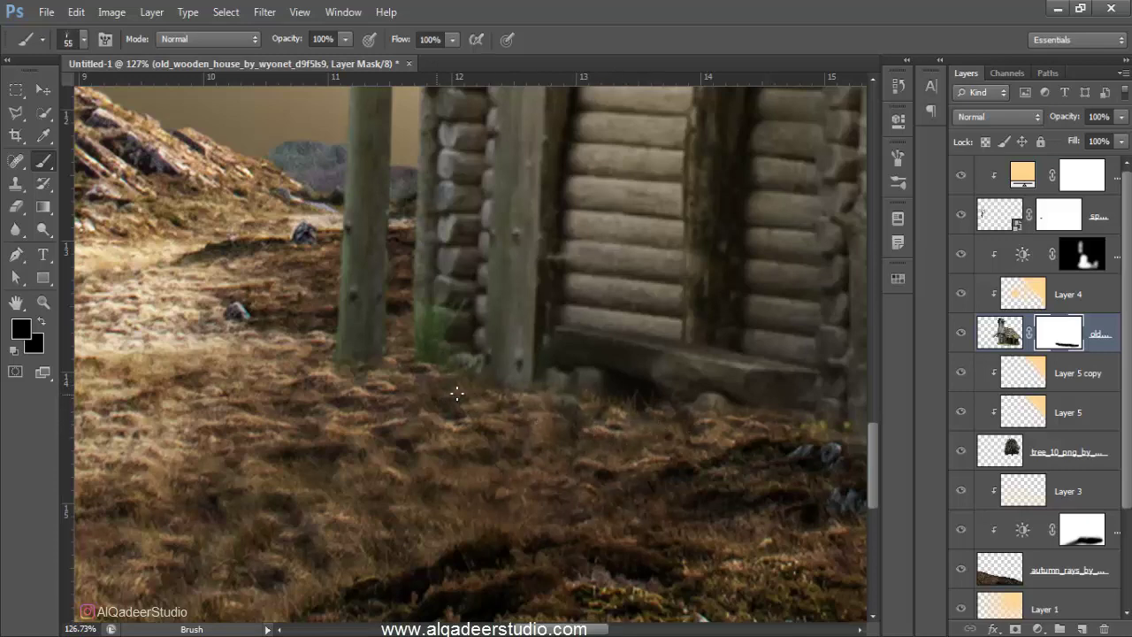
- With a roughly 142 px brush, blend the ground right of the bench and near the rock
{"action": "key", "text": "space"}
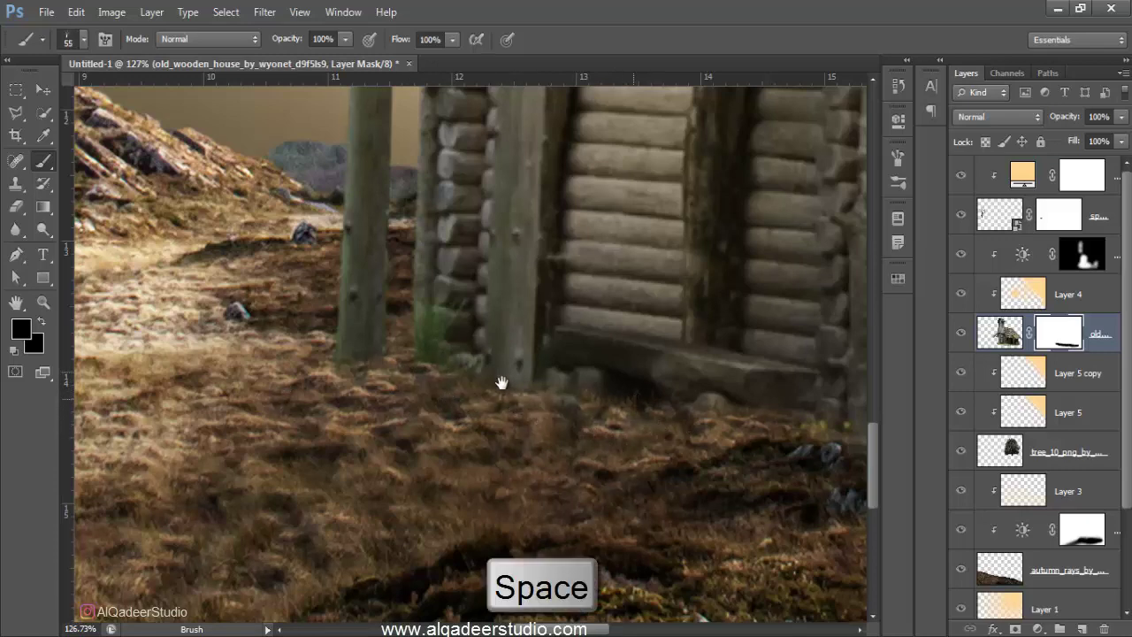
{"action": "left_click_drag", "start_coordinate": [501, 379], "coordinate": [340, 350]}
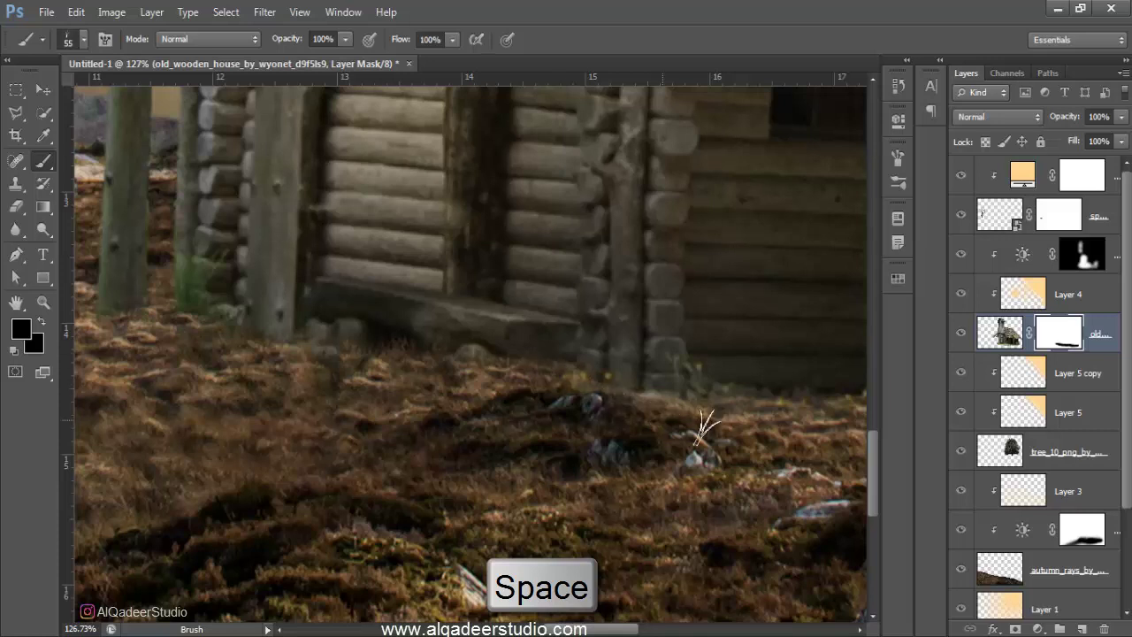
{"action": "left_click_drag", "start_coordinate": [692, 414], "coordinate": [736, 433]}
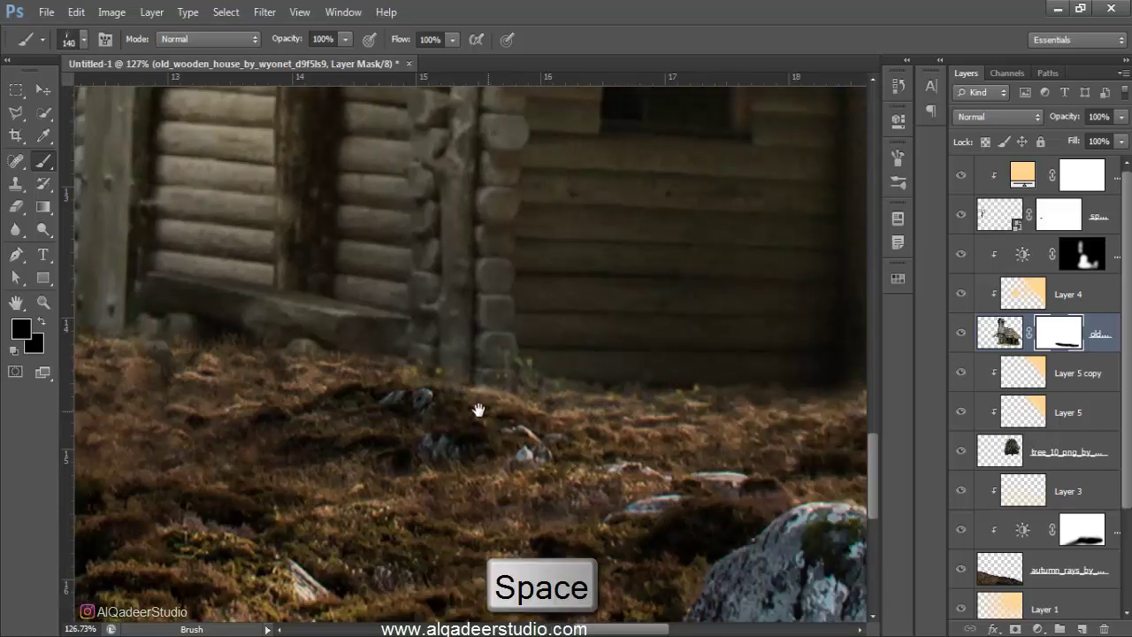
{"action": "mouse_move", "coordinate": [758, 434]}
{"action": "left_mouse_down"}
{"action": "mouse_move", "coordinate": [543, 404]}
{"action": "mouse_move", "coordinate": [500, 415]}
{"action": "mouse_move", "coordinate": [522, 405]}
{"action": "left_mouse_up"}
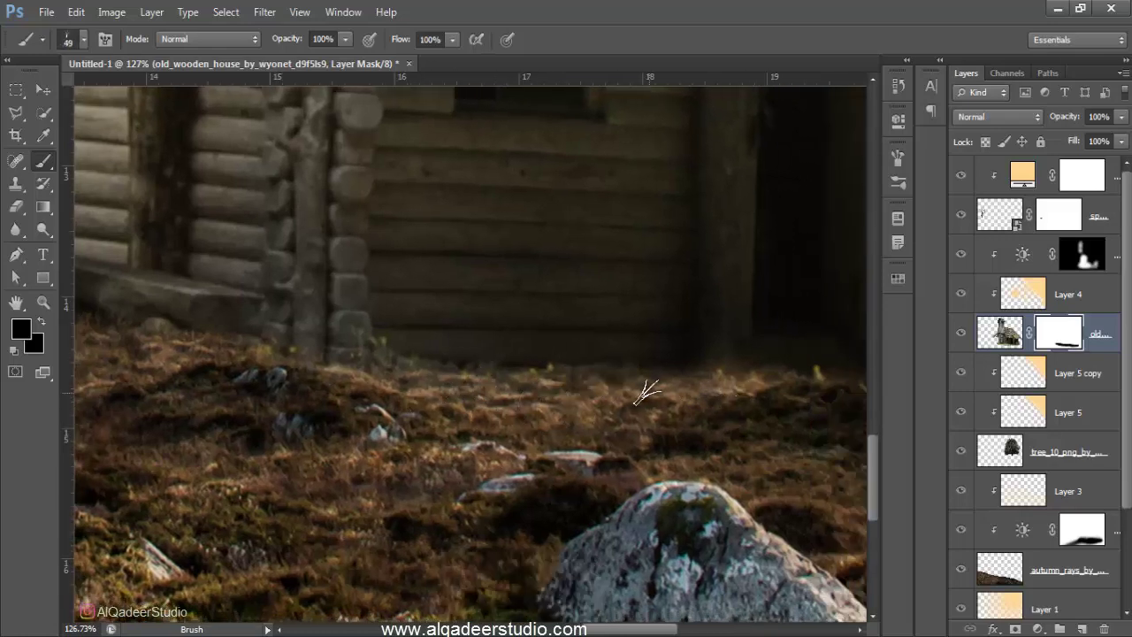
{"action": "scroll", "coordinate": [511, 418], "scroll_direction": "down", "scroll_amount": 1}
{"action": "scroll", "coordinate": [506, 418], "scroll_direction": "down", "scroll_amount": 1}
{"action": "scroll", "coordinate": [500, 417], "scroll_direction": "down", "scroll_amount": 1}
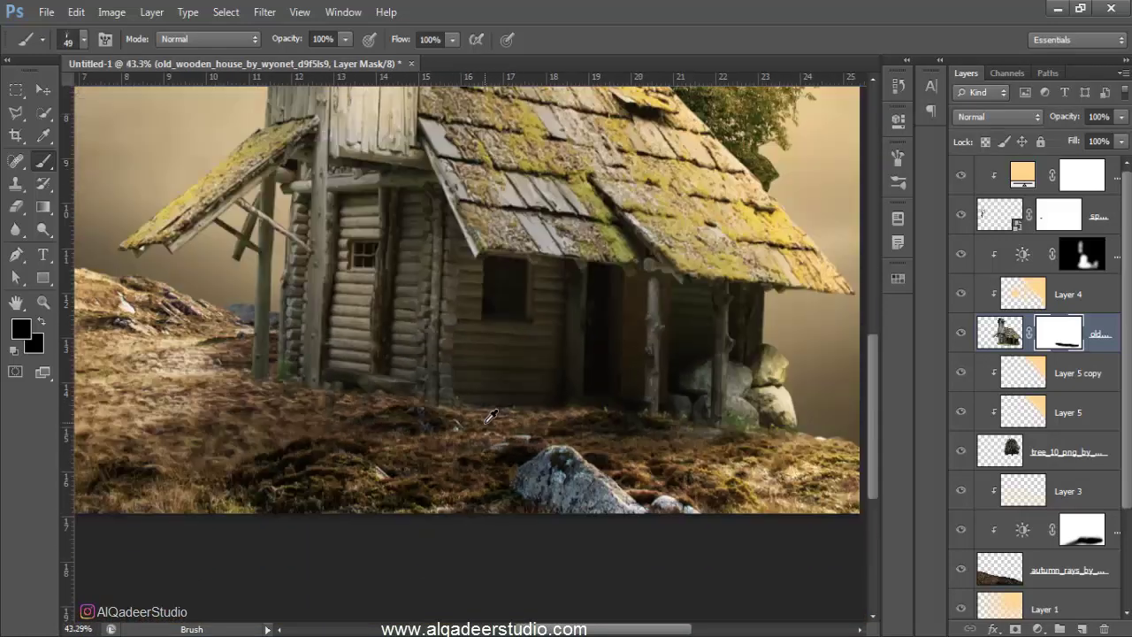
{"action": "scroll", "coordinate": [492, 416], "scroll_direction": "down", "scroll_amount": 1}
{"action": "scroll", "coordinate": [492, 415], "scroll_direction": "down", "scroll_amount": 1}
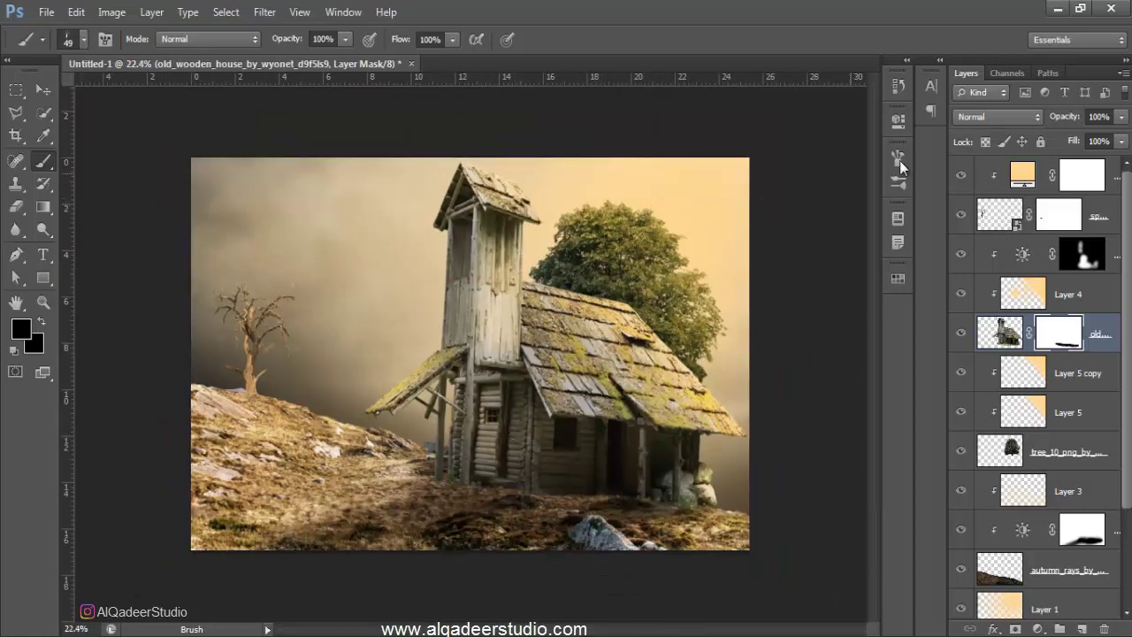
- Place old_man8776_by_jmc_2_dbak2ut above the Color Fill 1 layer
{"action": "left_click", "coordinate": [1111, 187]}
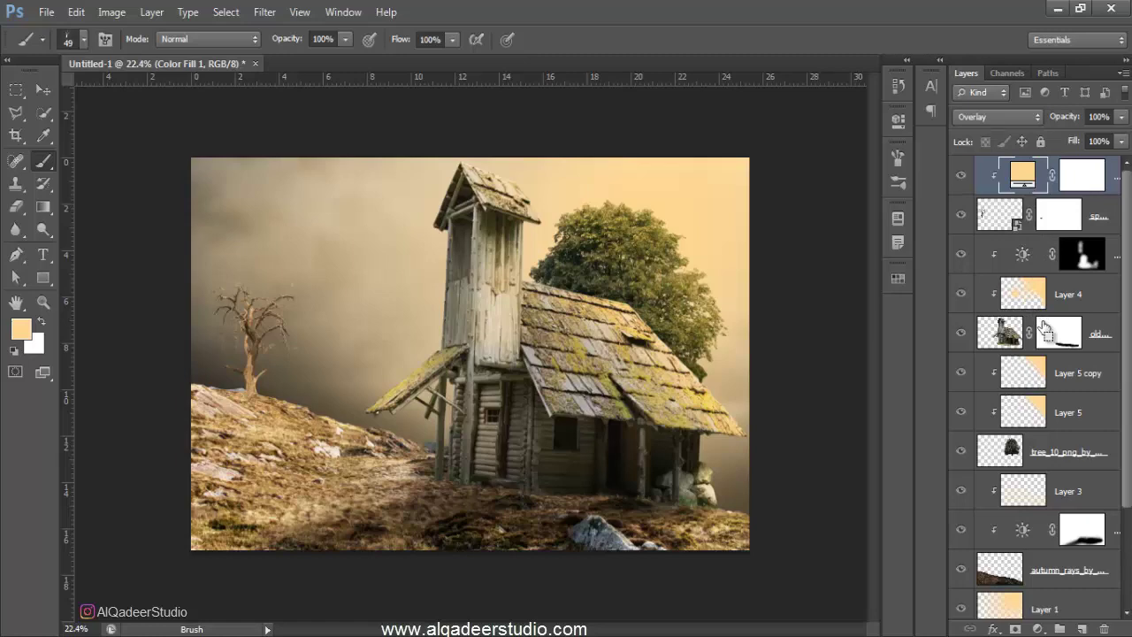
{"action": "key", "text": "v"}
{"action": "left_click", "coordinate": [46, 11]}
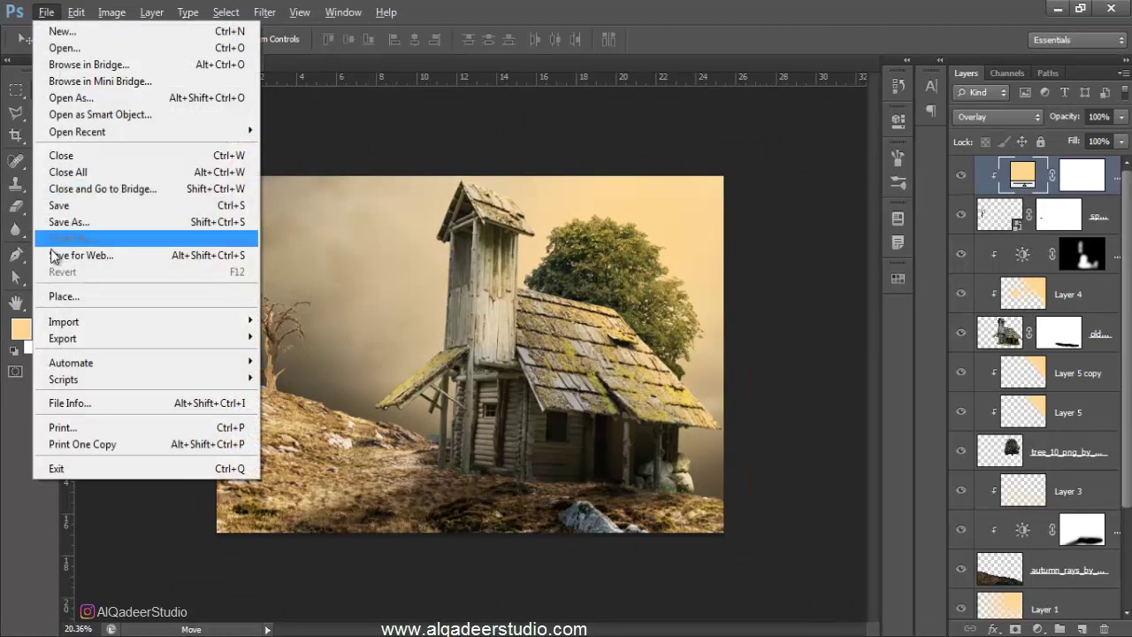
{"action": "left_click", "coordinate": [64, 297]}
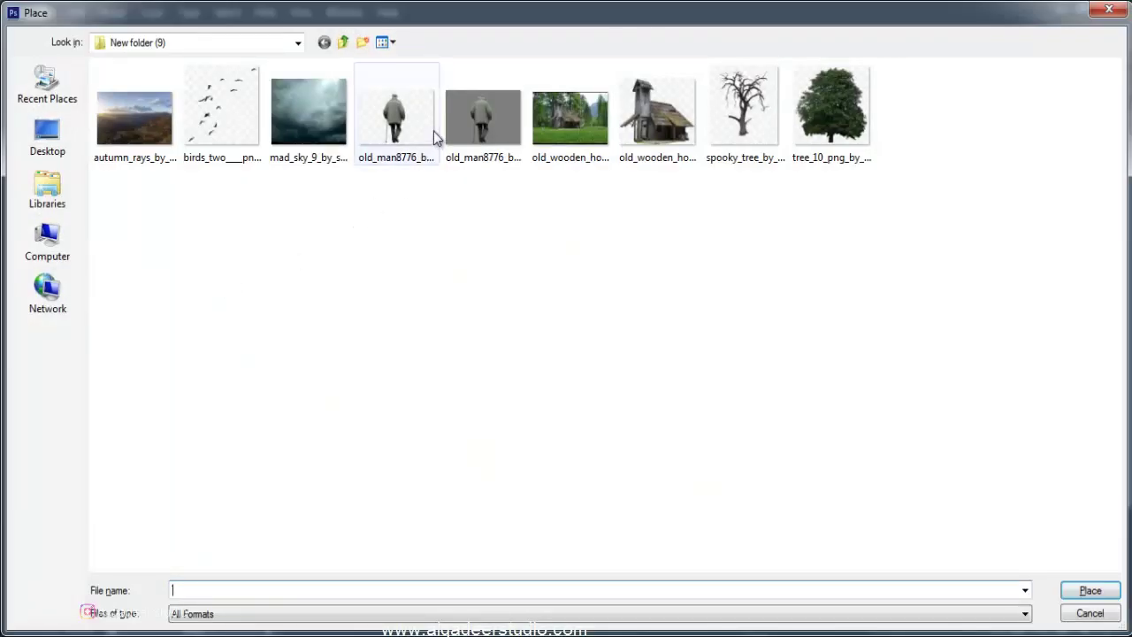
{"action": "left_click", "coordinate": [411, 124]}
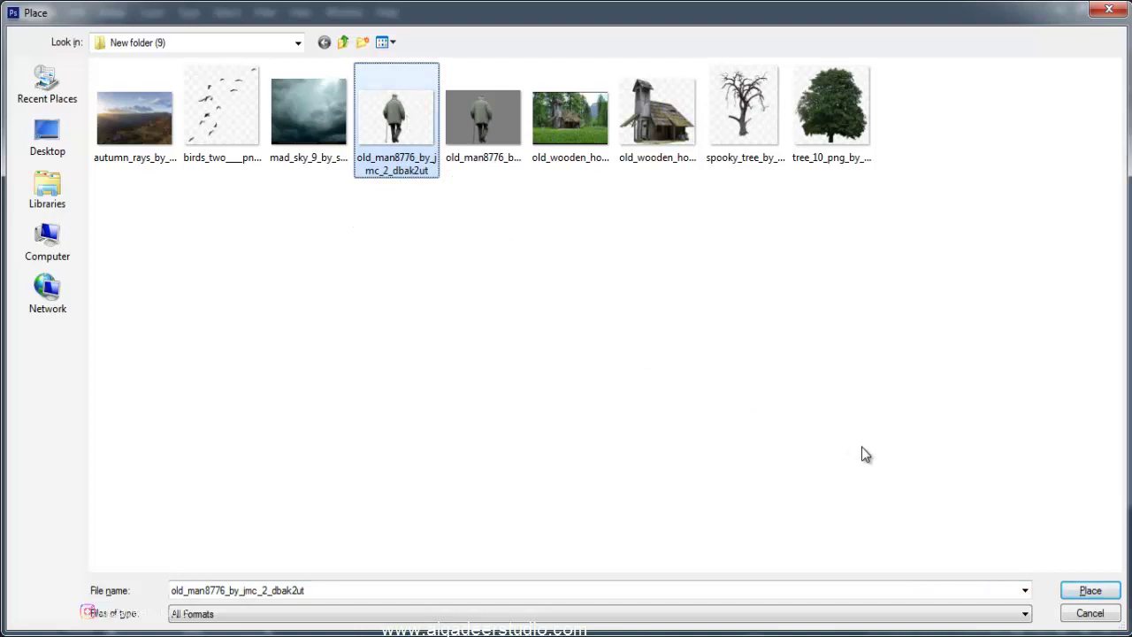
{"action": "left_click", "coordinate": [1090, 591]}
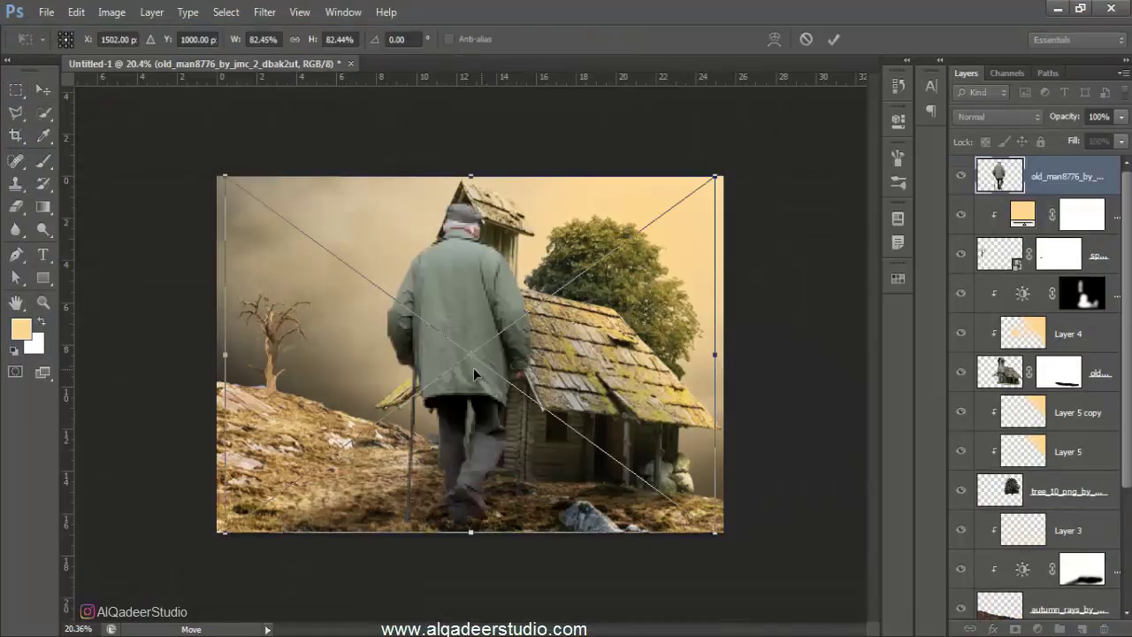
- Scale the old man down and set him on the hillside path left of the house
{"action": "mouse_move", "coordinate": [722, 175]}
{"action": "left_mouse_down"}
{"action": "mouse_move", "coordinate": [412, 407]}
{"action": "mouse_move", "coordinate": [390, 412]}
{"action": "left_mouse_up"}
{"action": "left_click_drag", "start_coordinate": [308, 461], "coordinate": [341, 448]}
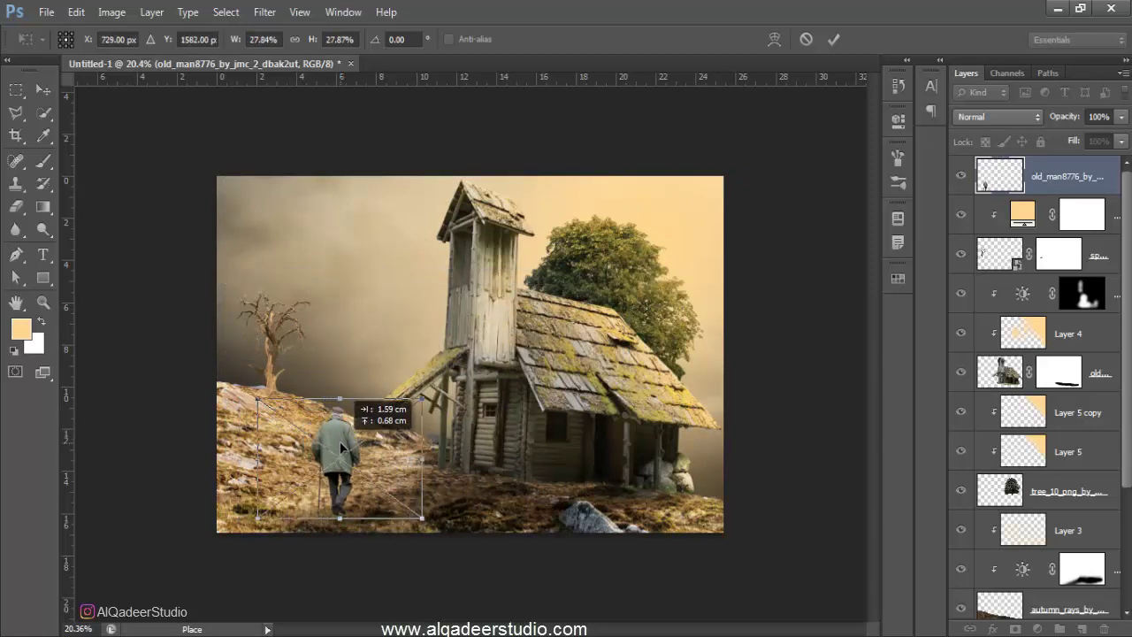
{"action": "left_click_drag", "start_coordinate": [417, 400], "coordinate": [390, 423]}
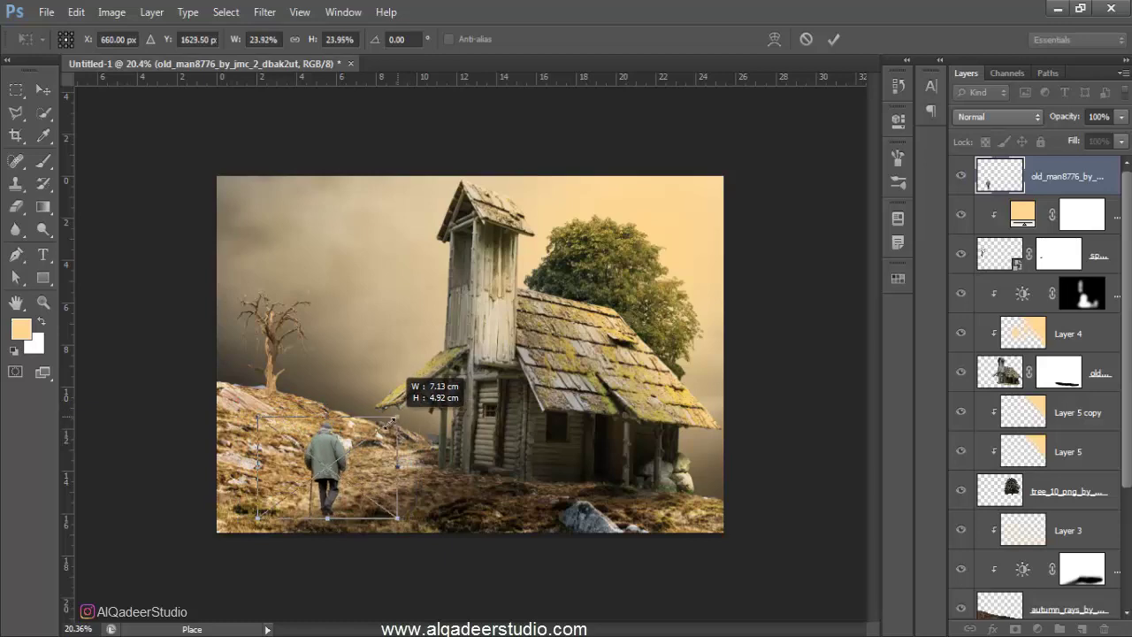
{"action": "left_click_drag", "start_coordinate": [326, 454], "coordinate": [334, 447]}
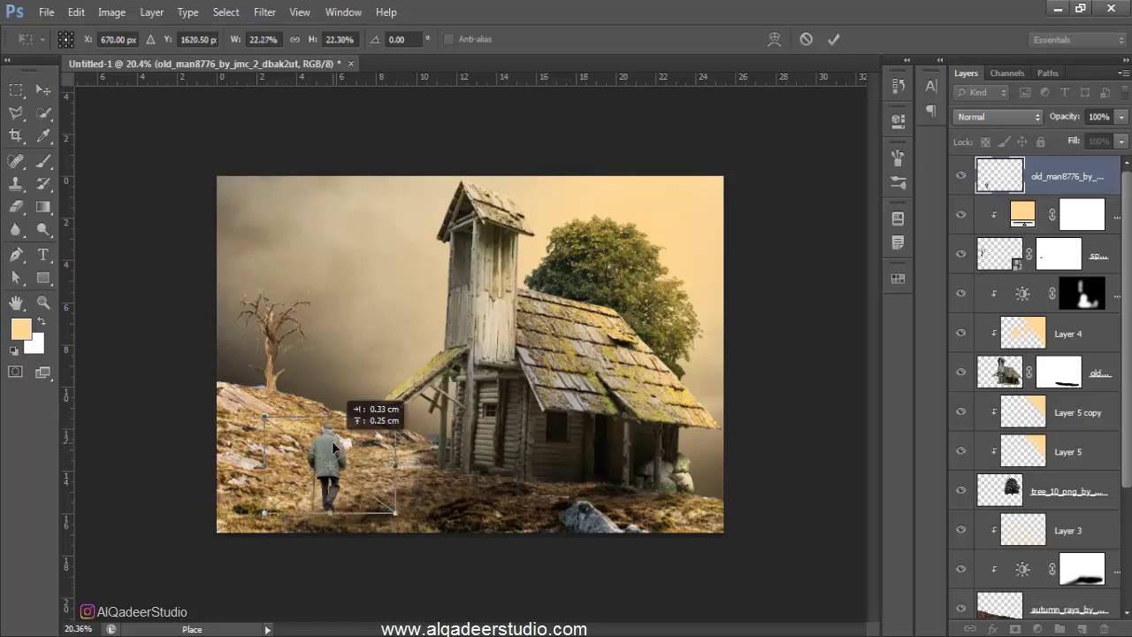
{"action": "key", "text": "Return"}
- Rasterize the old man layer
{"action": "scroll", "coordinate": [419, 400], "scroll_direction": "up", "scroll_amount": 3}
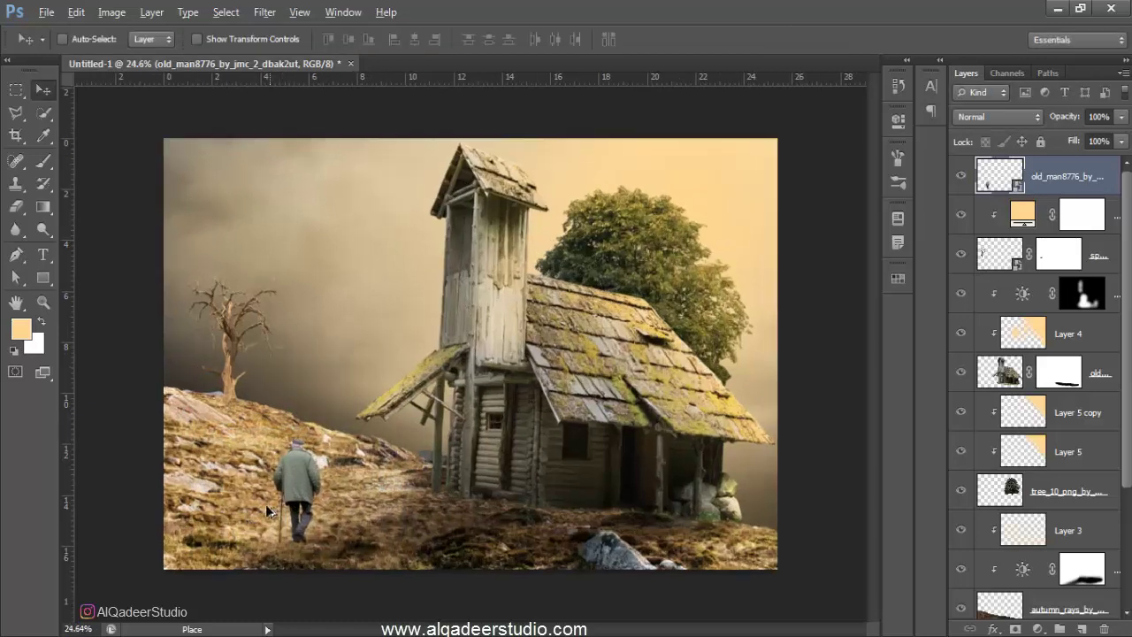
{"action": "right_click", "coordinate": [1050, 194]}
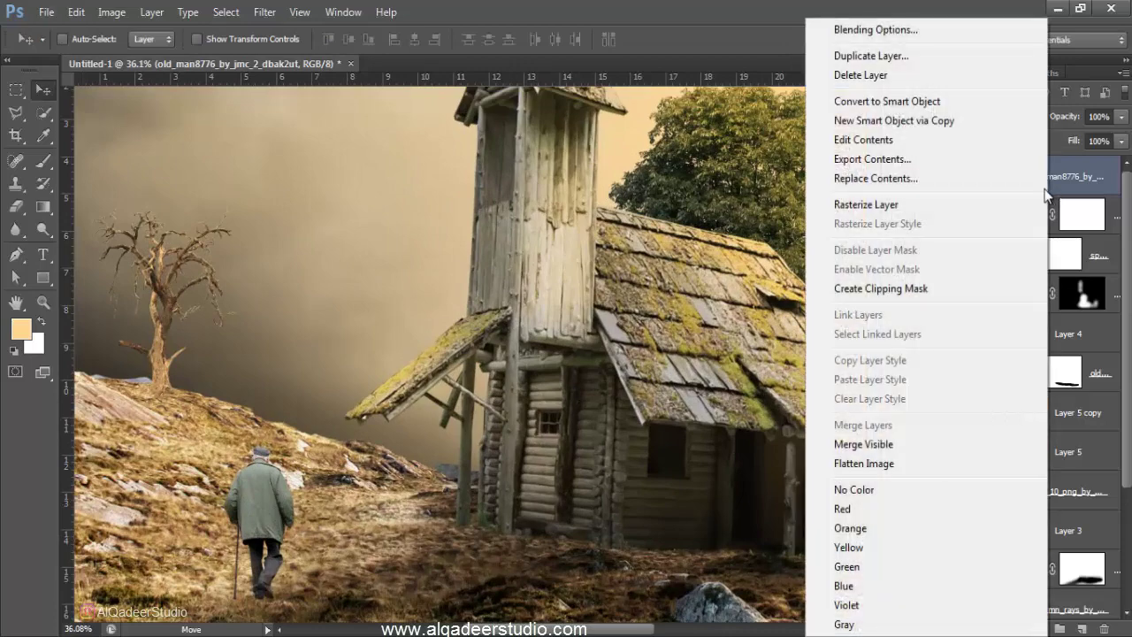
{"action": "left_click", "coordinate": [921, 205]}
{"action": "left_click_drag", "start_coordinate": [342, 345], "coordinate": [511, 243]}
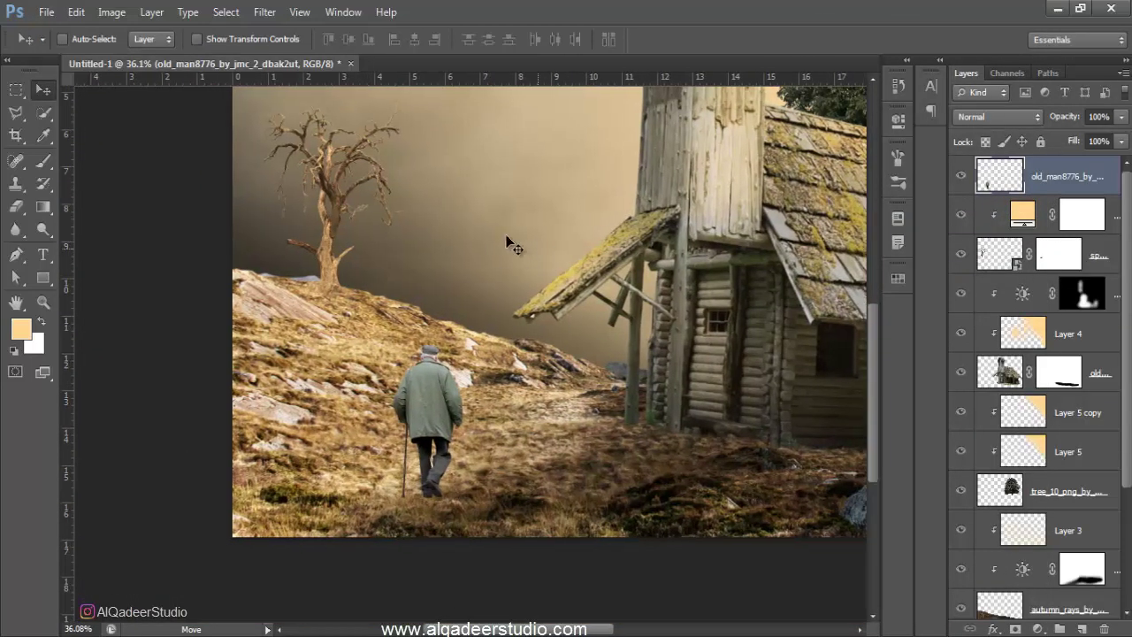
- Apply Hue/Saturation to the old man with Saturation -13 and Lightness -14
{"action": "key", "text": "ctrl+u"}
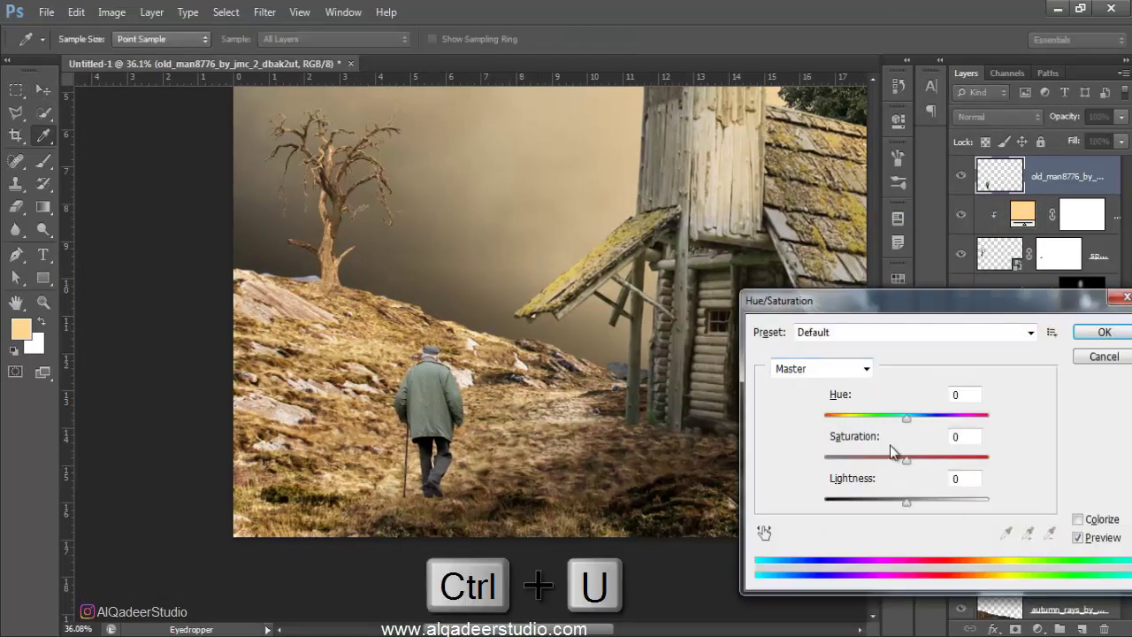
{"action": "left_click_drag", "start_coordinate": [896, 460], "coordinate": [895, 460]}
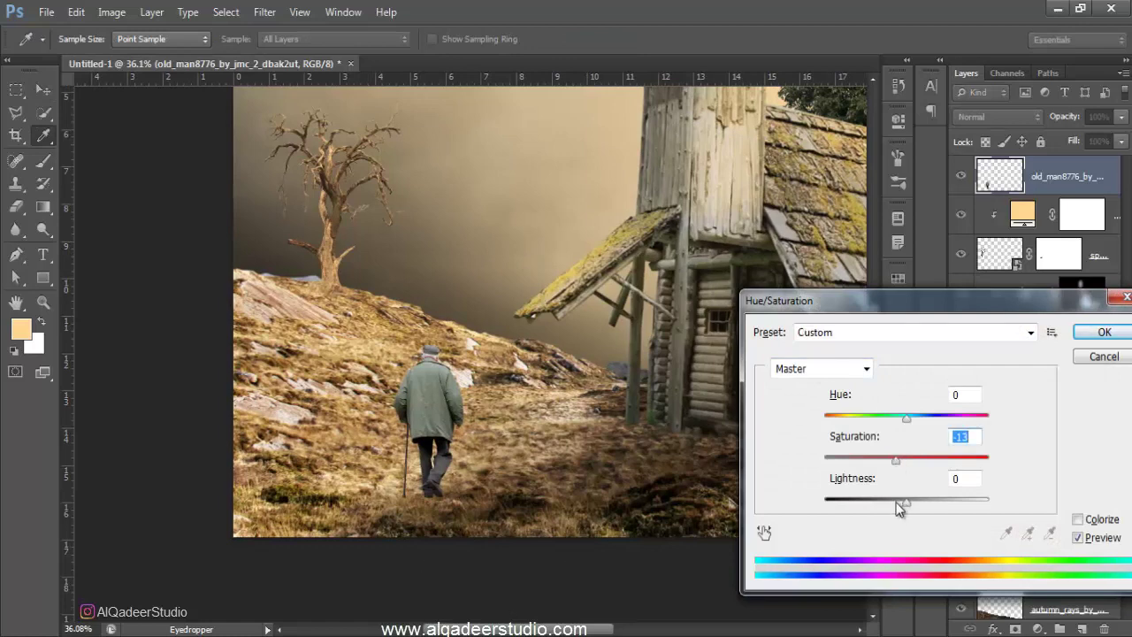
{"action": "left_click_drag", "start_coordinate": [905, 500], "coordinate": [895, 501]}
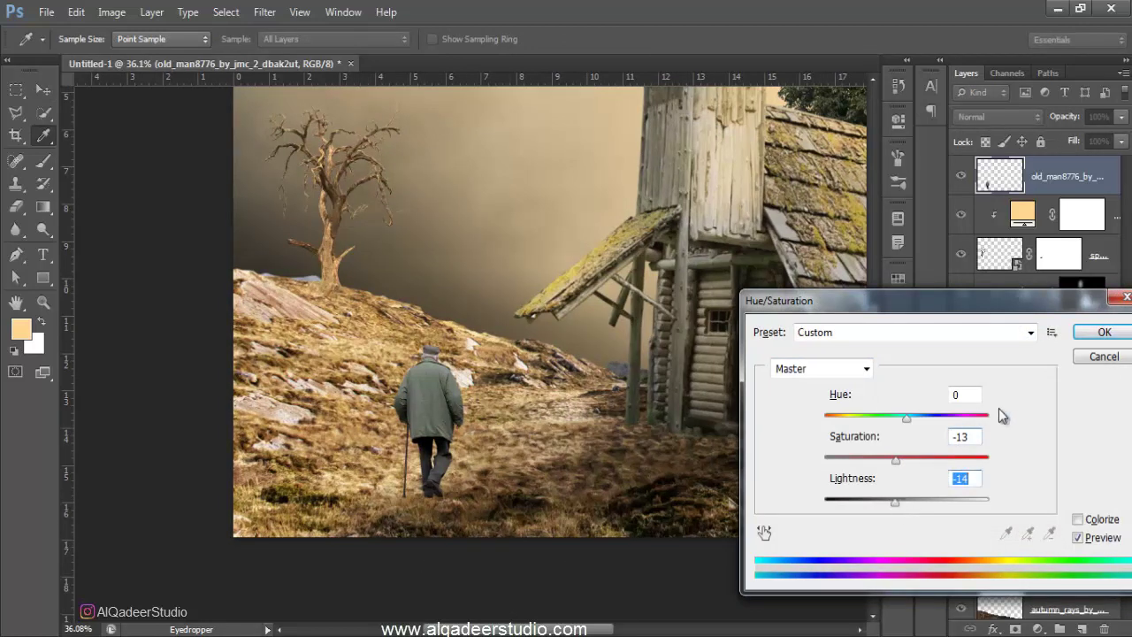
{"action": "left_click", "coordinate": [1105, 331]}
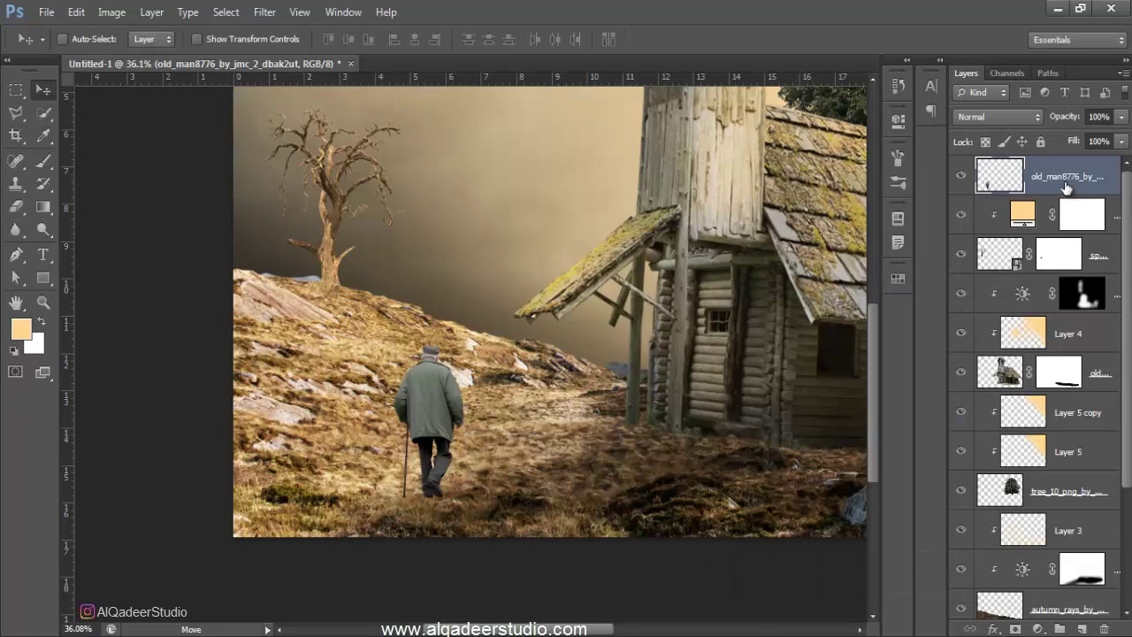
- Duplicate the old man and turn the lower copy black with Lightness -100
{"action": "key", "text": "ctrl+j"}
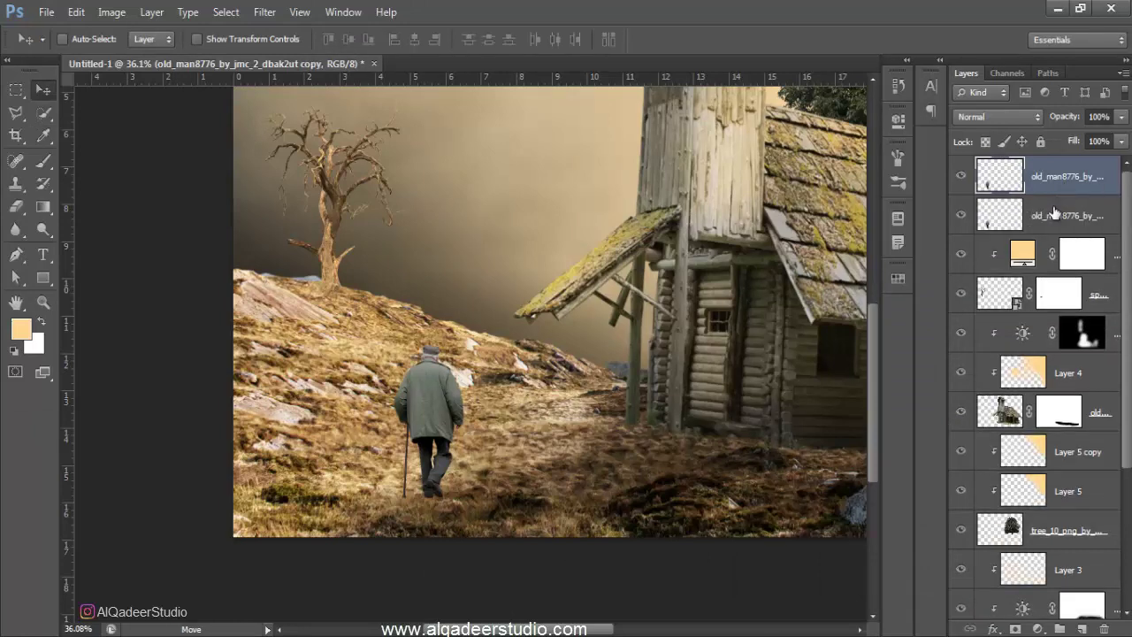
{"action": "left_click", "coordinate": [1054, 212]}
{"action": "key", "text": "ctrl+u"}
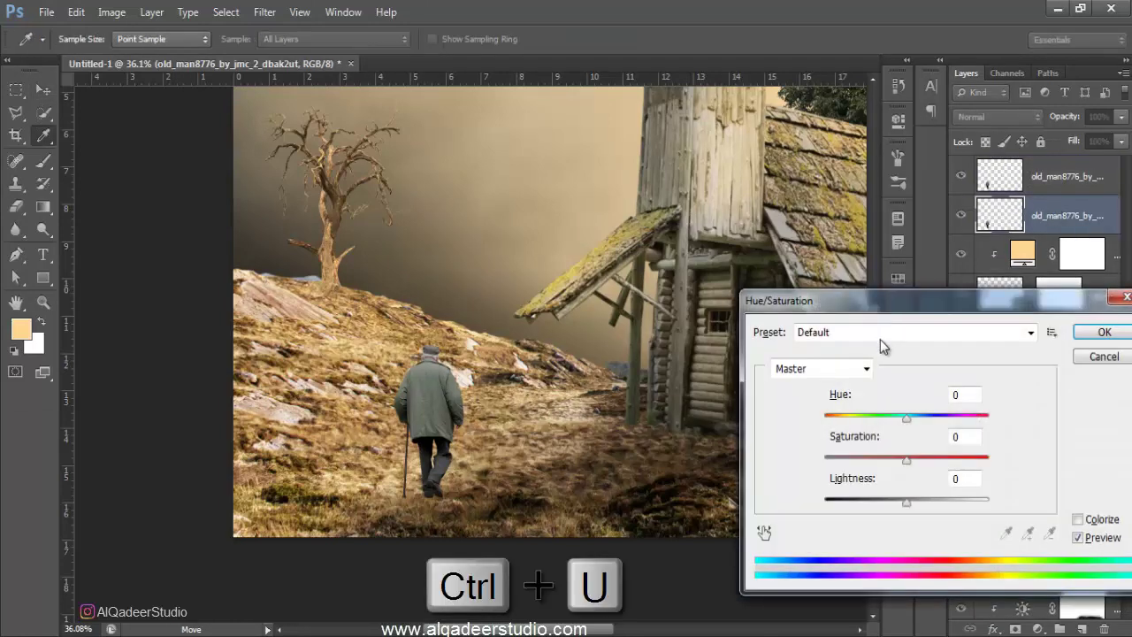
{"action": "left_click_drag", "start_coordinate": [889, 501], "coordinate": [824, 501]}
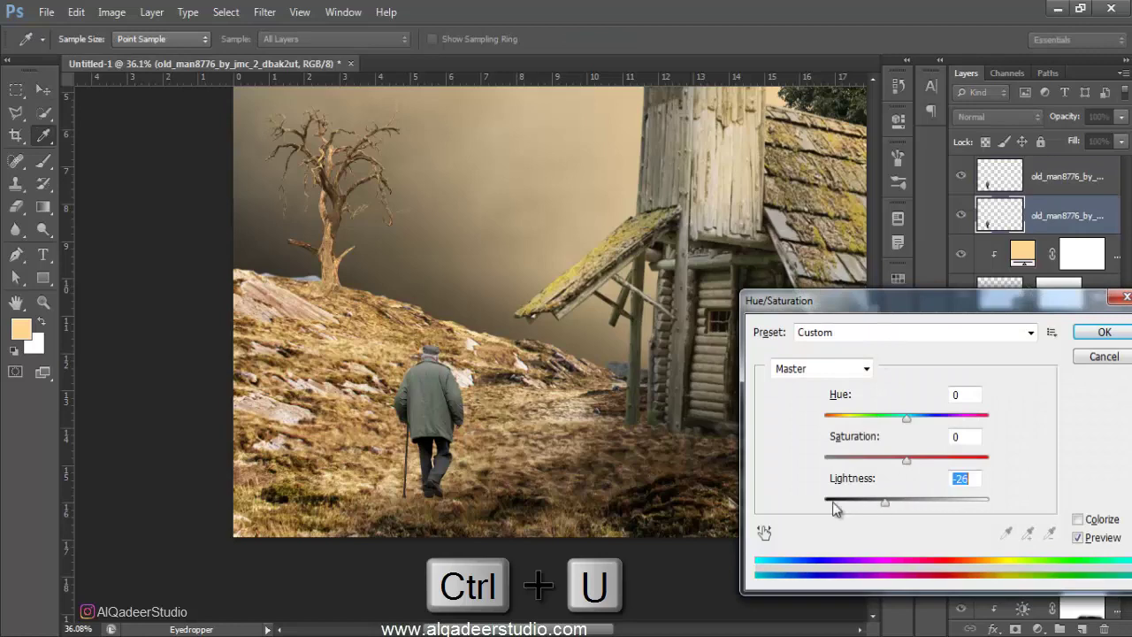
{"action": "left_click", "coordinate": [1124, 330]}
- Distort and perspective-transform the black copy into a shadow lying down-left along the ground
{"action": "key", "text": "ctrl+t"}
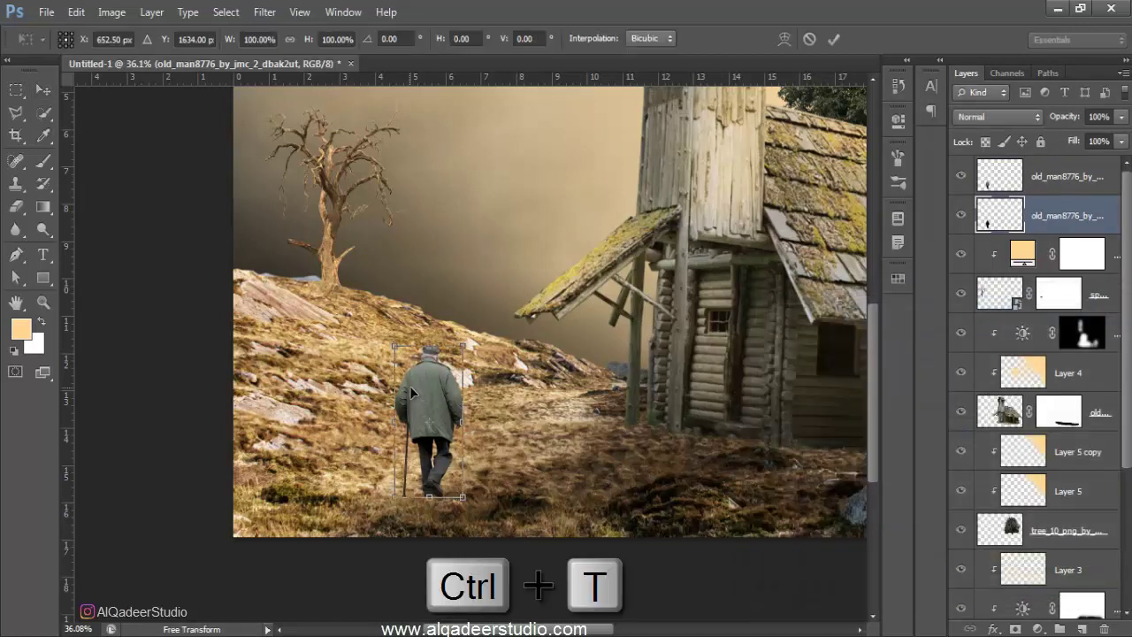
{"action": "right_click", "coordinate": [413, 393]}
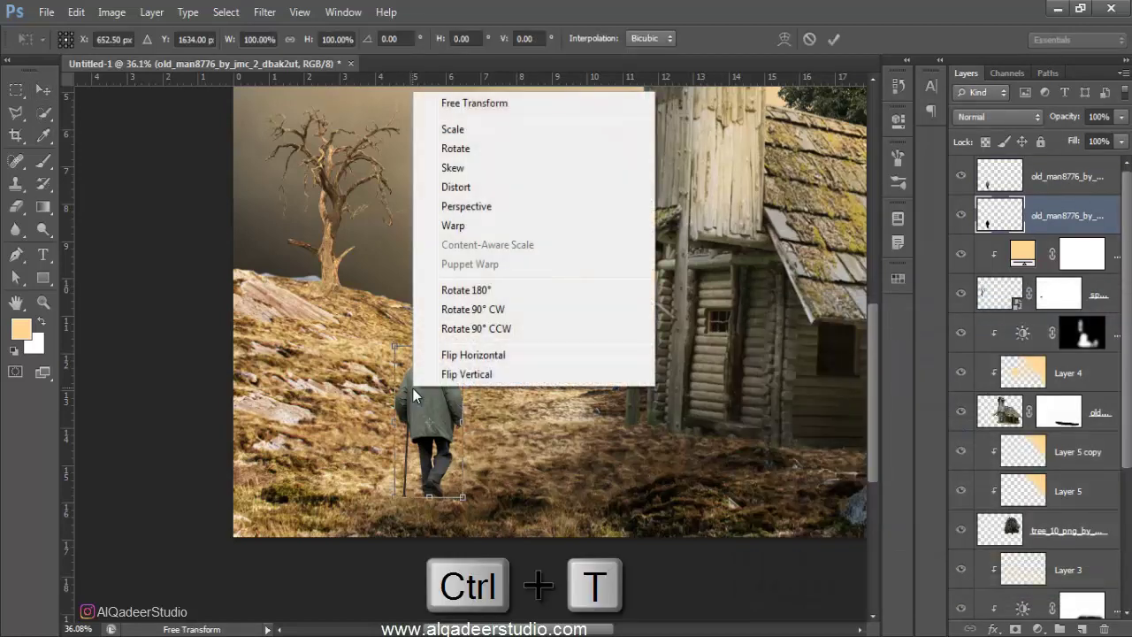
{"action": "left_click", "coordinate": [447, 186]}
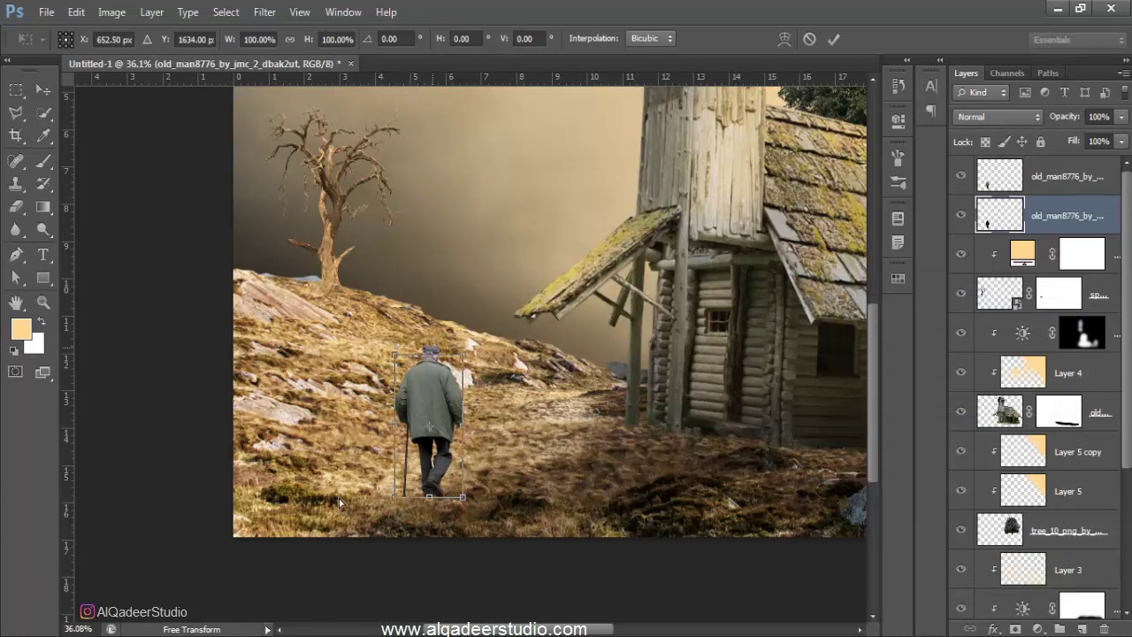
{"action": "left_click_drag", "start_coordinate": [432, 348], "coordinate": [249, 581]}
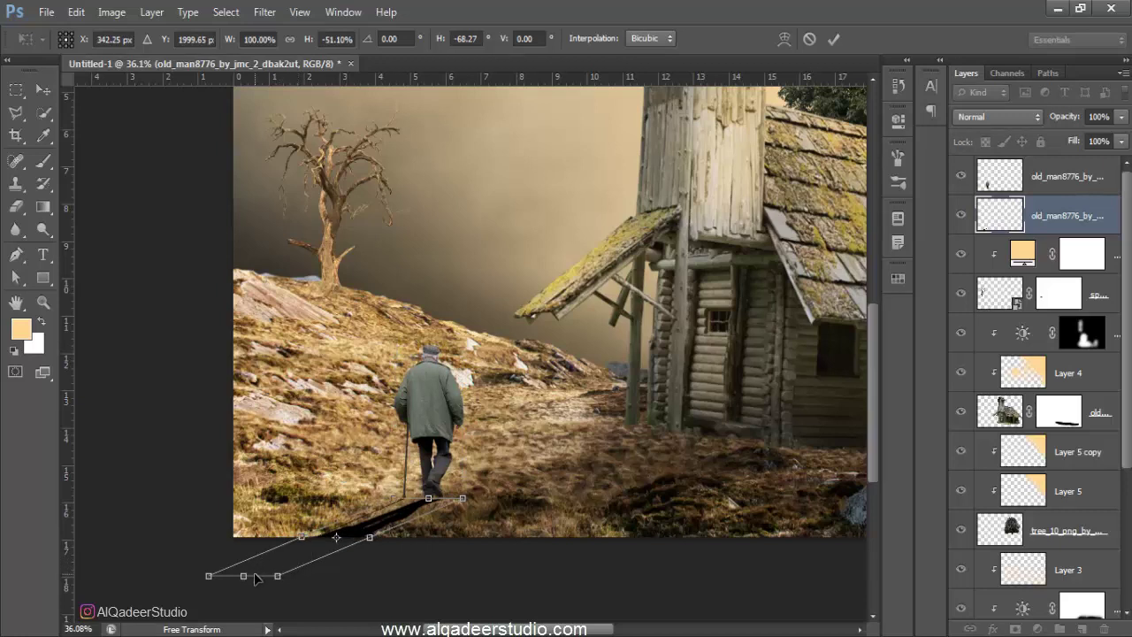
{"action": "left_click_drag", "start_coordinate": [245, 579], "coordinate": [315, 542]}
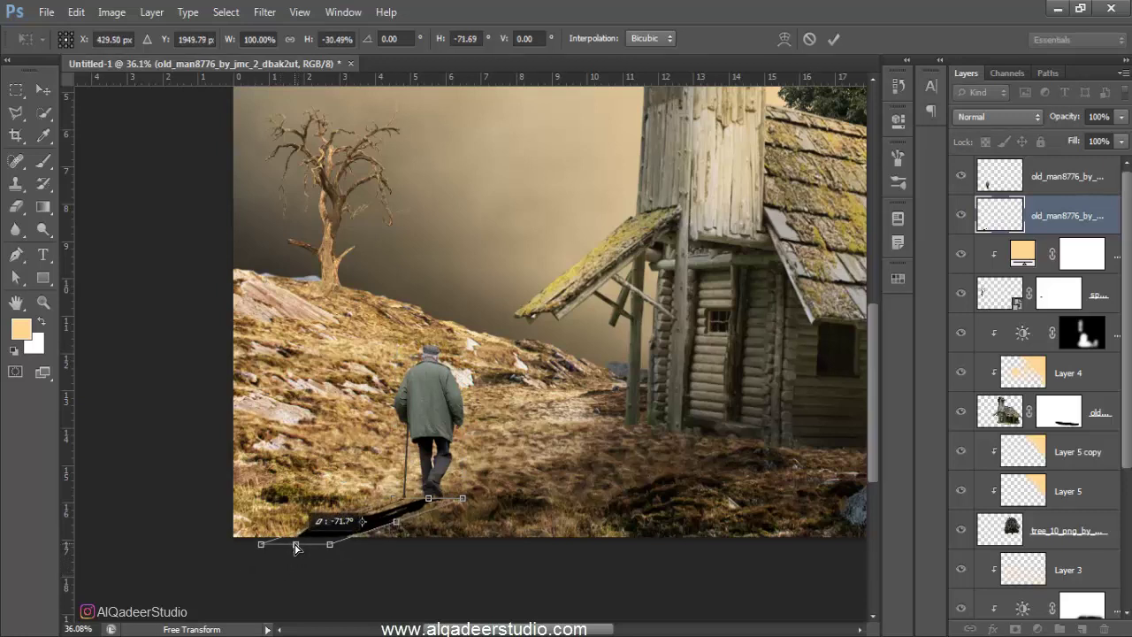
{"action": "right_click", "coordinate": [319, 540]}
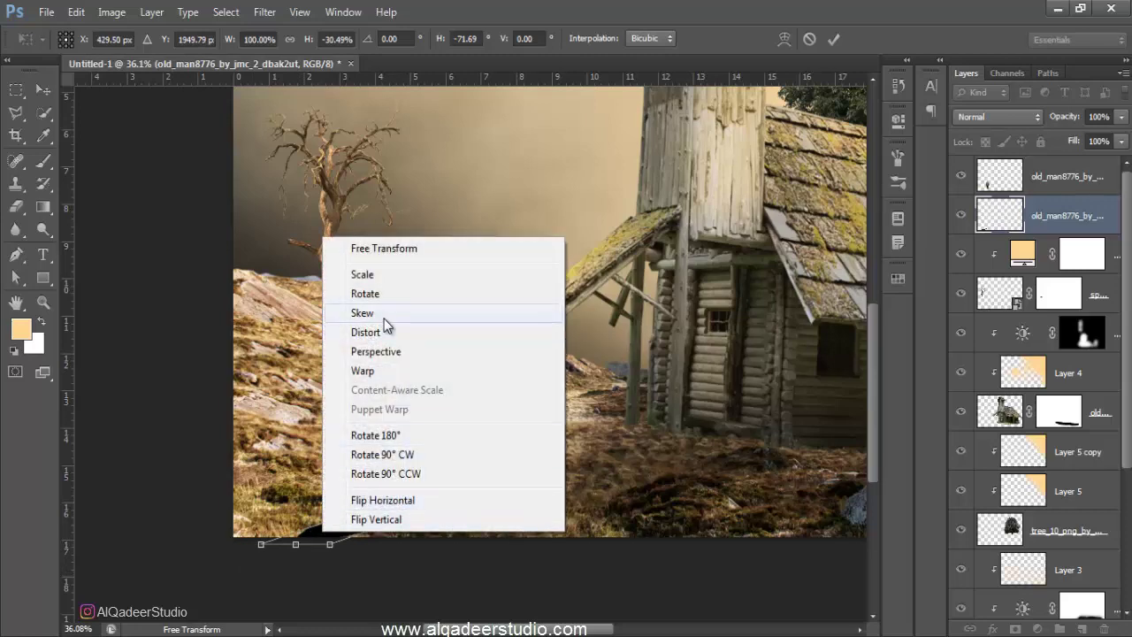
{"action": "left_click", "coordinate": [382, 352]}
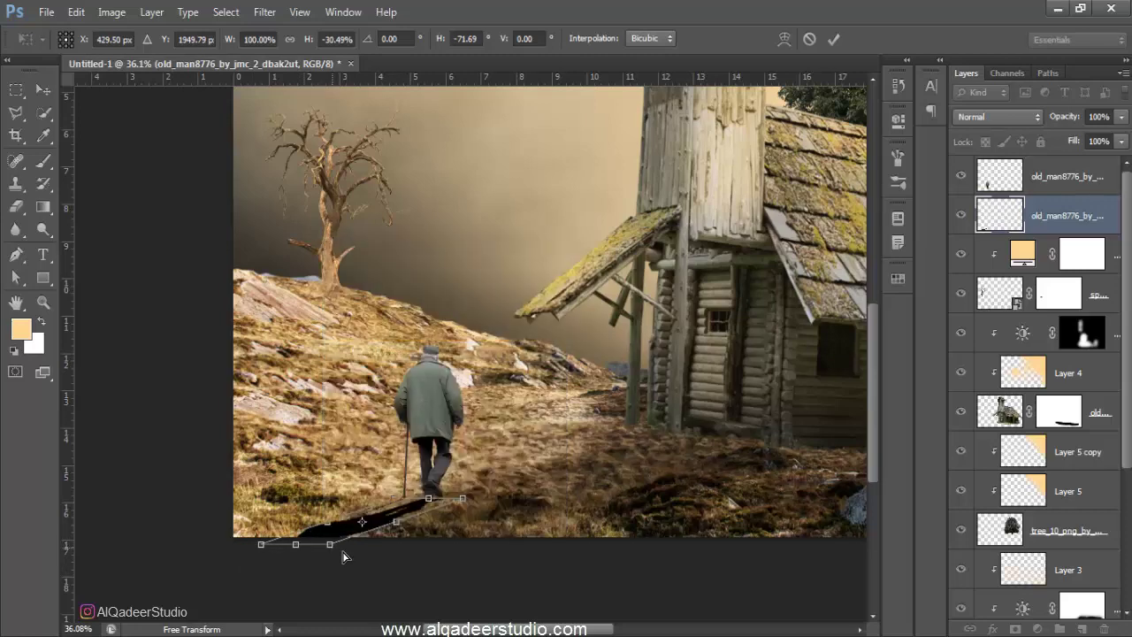
{"action": "left_click_drag", "start_coordinate": [345, 556], "coordinate": [369, 567]}
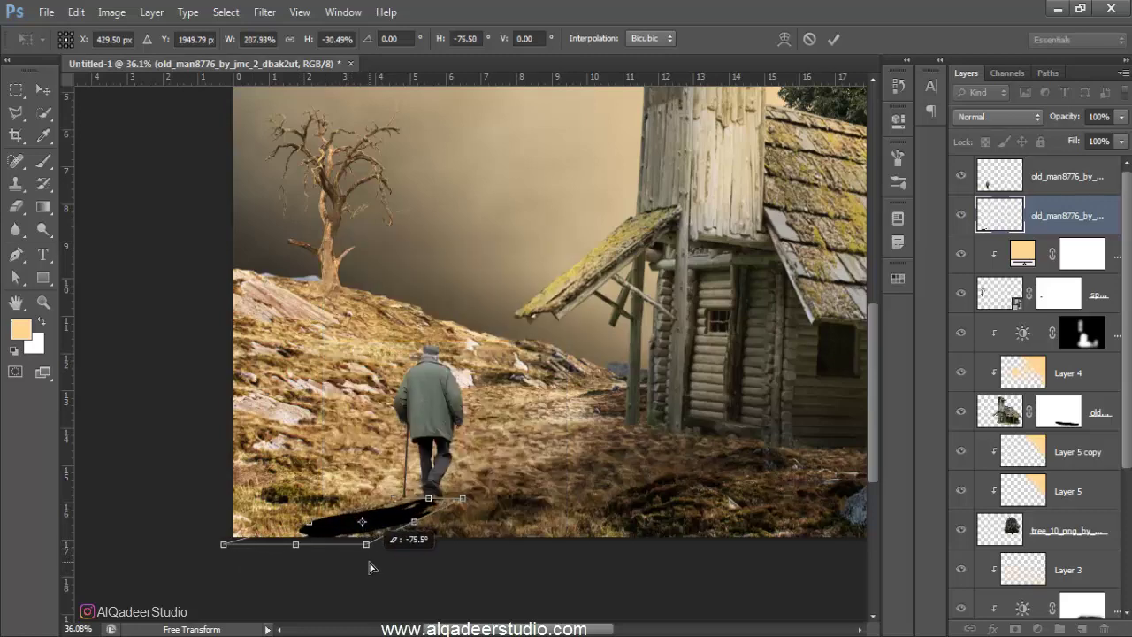
{"action": "left_click", "coordinate": [834, 39]}
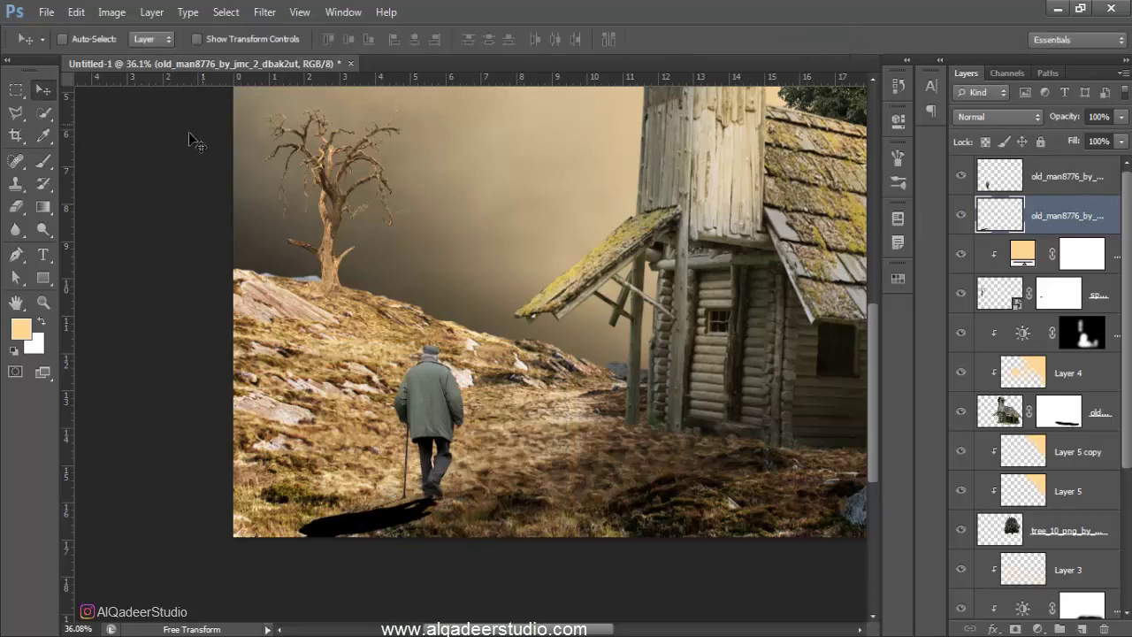
- Switch to the Brush tool with black as the foreground colour
{"action": "left_click", "coordinate": [44, 161]}
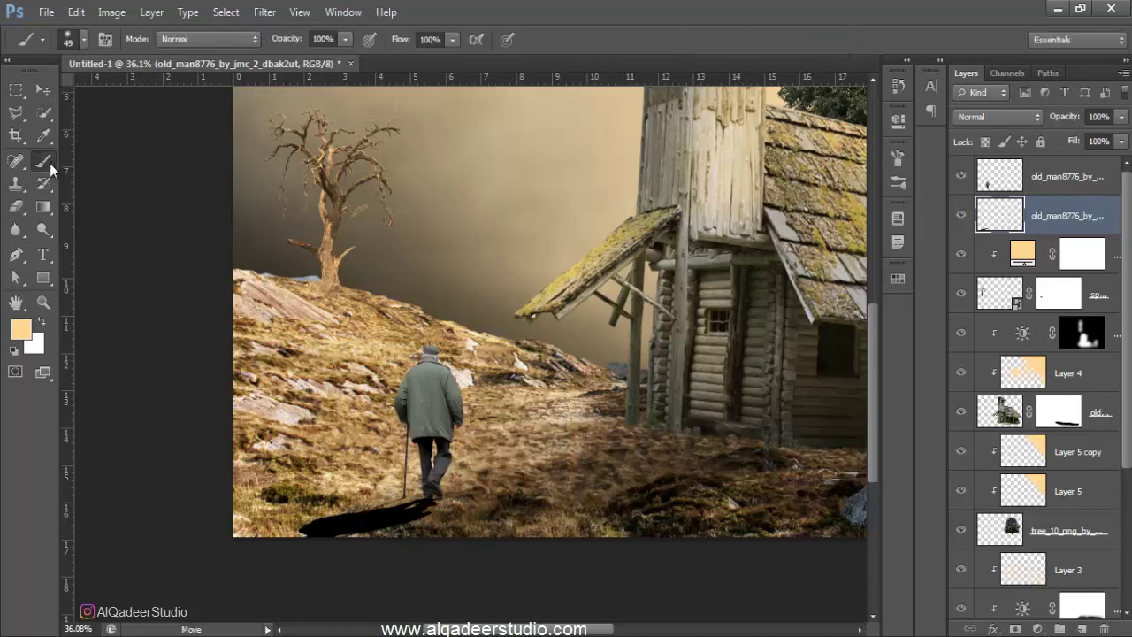
{"action": "left_click", "coordinate": [24, 332]}
{"action": "left_click_drag", "start_coordinate": [892, 375], "coordinate": [890, 594]}
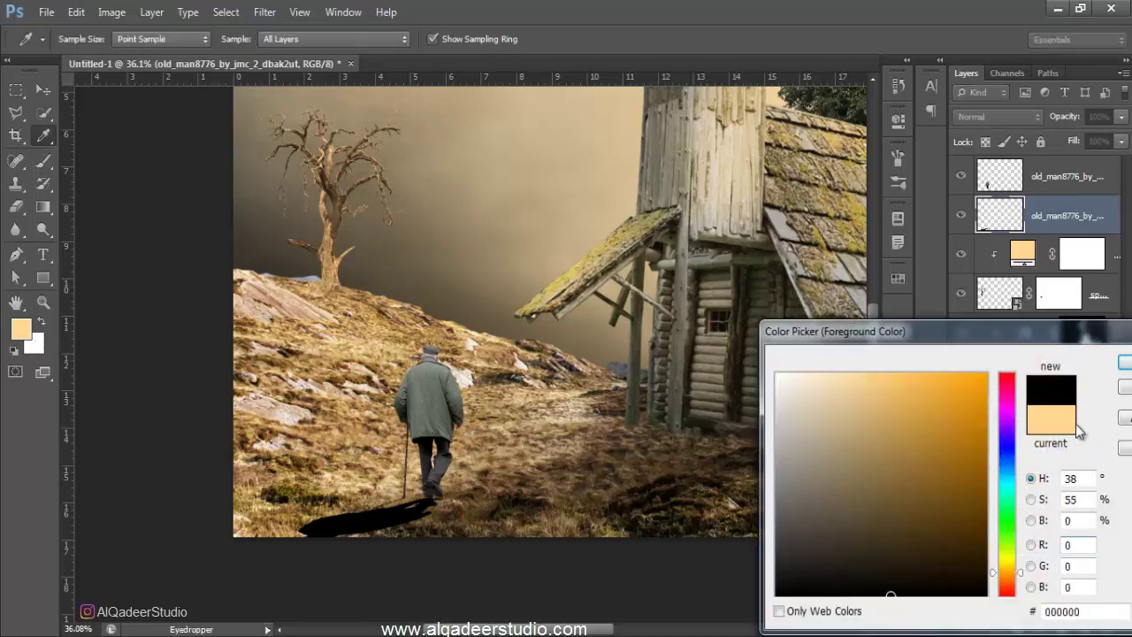
{"action": "key", "text": "Return"}
- With a 14 px brush, fill the gap between the old man's feet and shadow
{"action": "scroll", "coordinate": [341, 536], "scroll_direction": "up", "scroll_amount": 3}
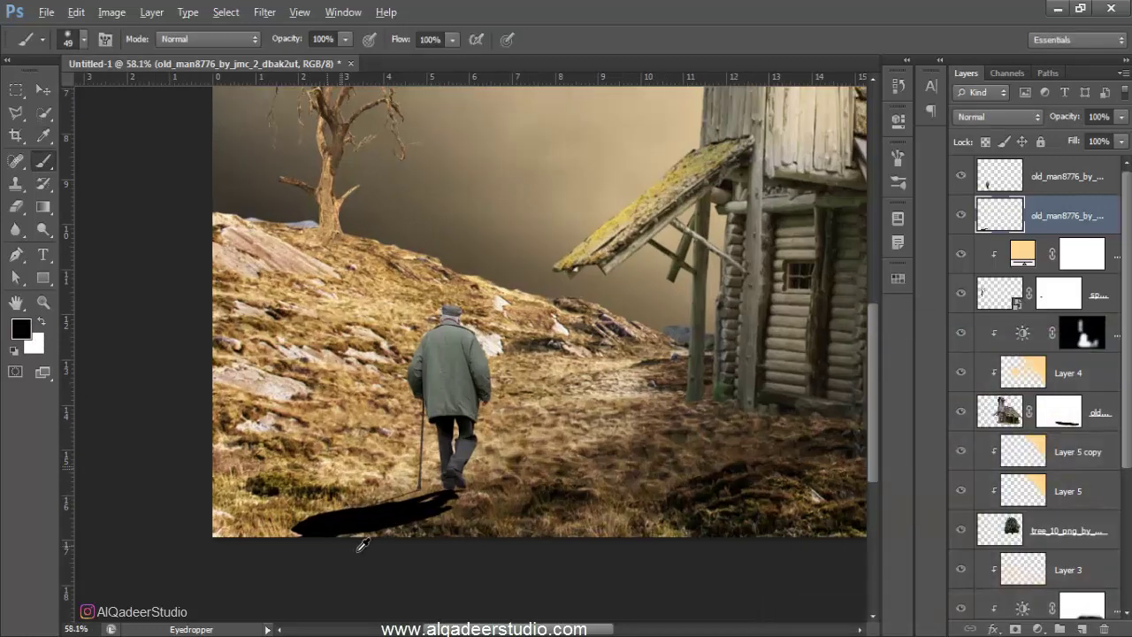
{"action": "scroll", "coordinate": [549, 475], "scroll_direction": "up", "scroll_amount": 2}
{"action": "scroll", "coordinate": [549, 475], "scroll_direction": "up", "scroll_amount": 2}
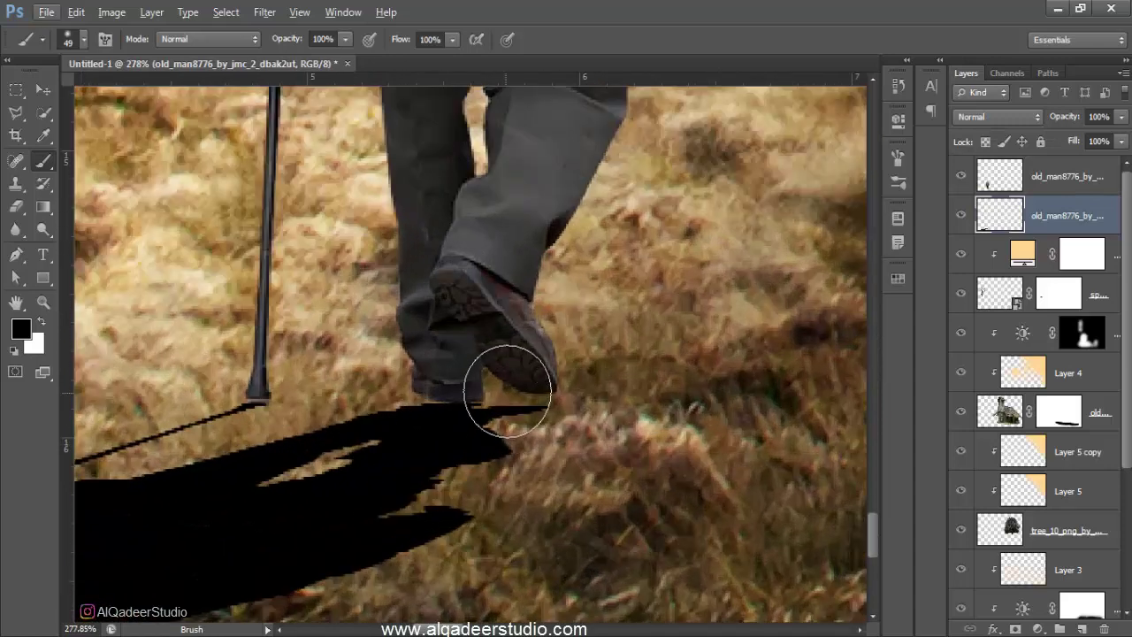
{"action": "mouse_move", "coordinate": [480, 397]}
{"action": "left_mouse_down"}
{"action": "mouse_move", "coordinate": [464, 393]}
{"action": "mouse_move", "coordinate": [513, 397]}
{"action": "mouse_move", "coordinate": [431, 408]}
{"action": "mouse_move", "coordinate": [480, 442]}
{"action": "mouse_move", "coordinate": [523, 416]}
{"action": "mouse_move", "coordinate": [520, 428]}
{"action": "left_mouse_up"}
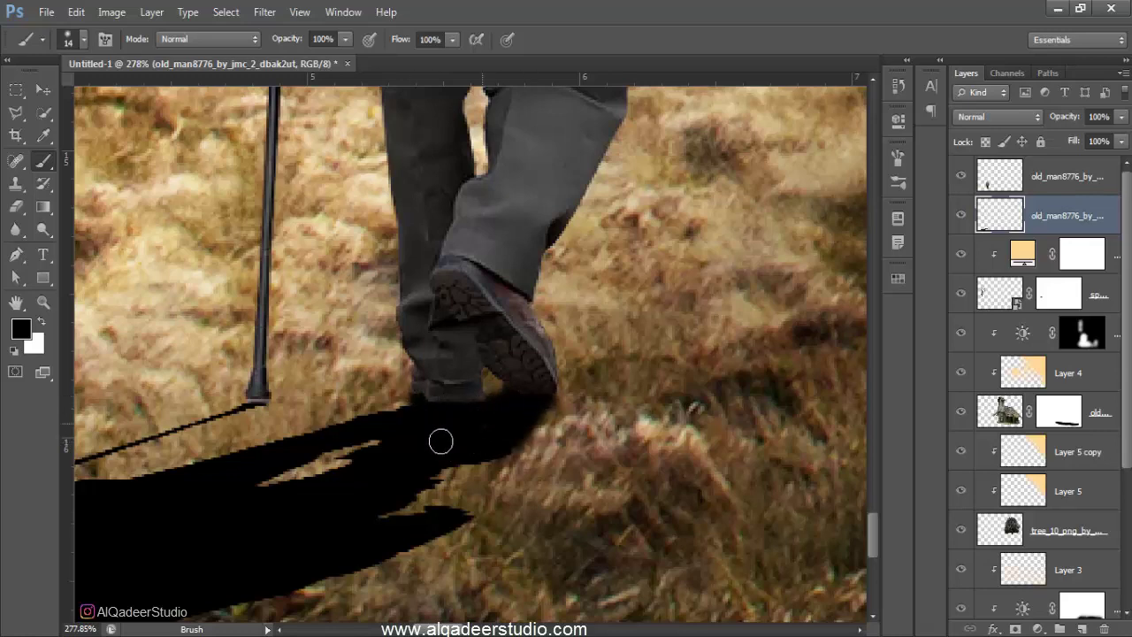
{"action": "scroll", "coordinate": [420, 444], "scroll_direction": "down", "scroll_amount": 1}
{"action": "scroll", "coordinate": [424, 442], "scroll_direction": "down", "scroll_amount": 1}
{"action": "scroll", "coordinate": [434, 438], "scroll_direction": "down", "scroll_amount": 1}
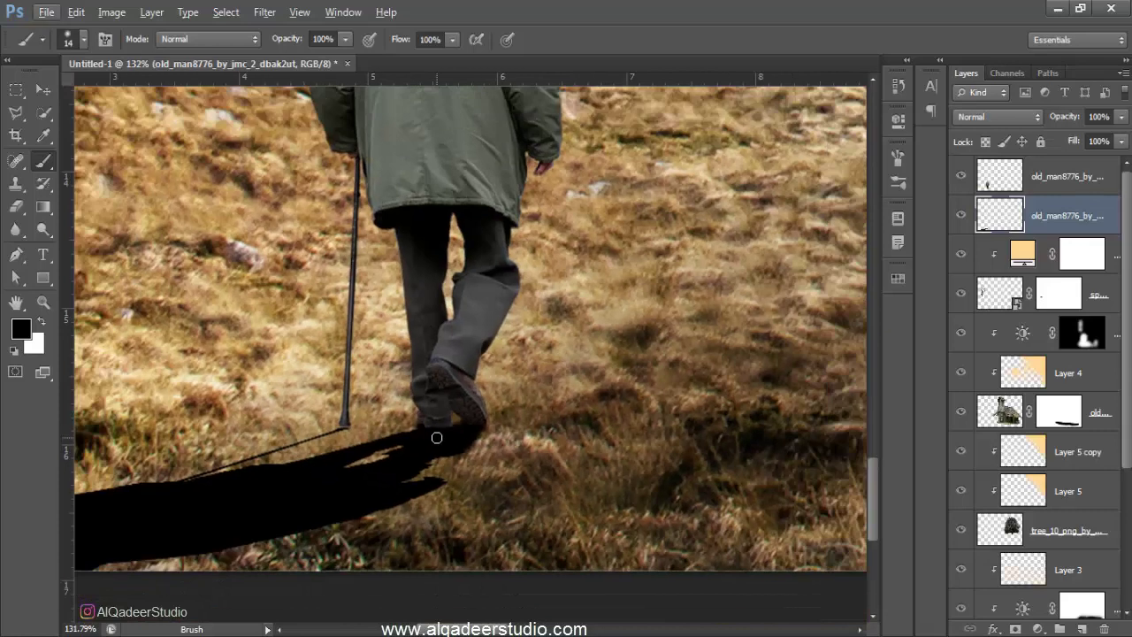
- Apply a 2.5 pixel Gaussian Blur to the shadow layer
{"action": "left_click", "coordinate": [265, 12]}
{"action": "mouse_move", "coordinate": [272, 188]}
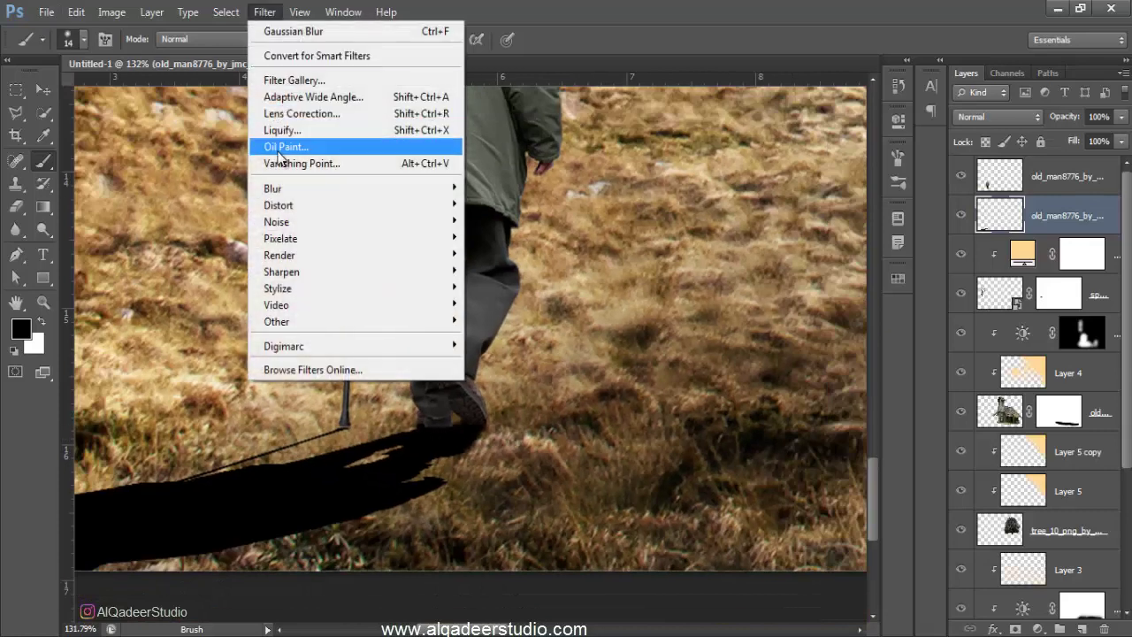
{"action": "left_click", "coordinate": [509, 311]}
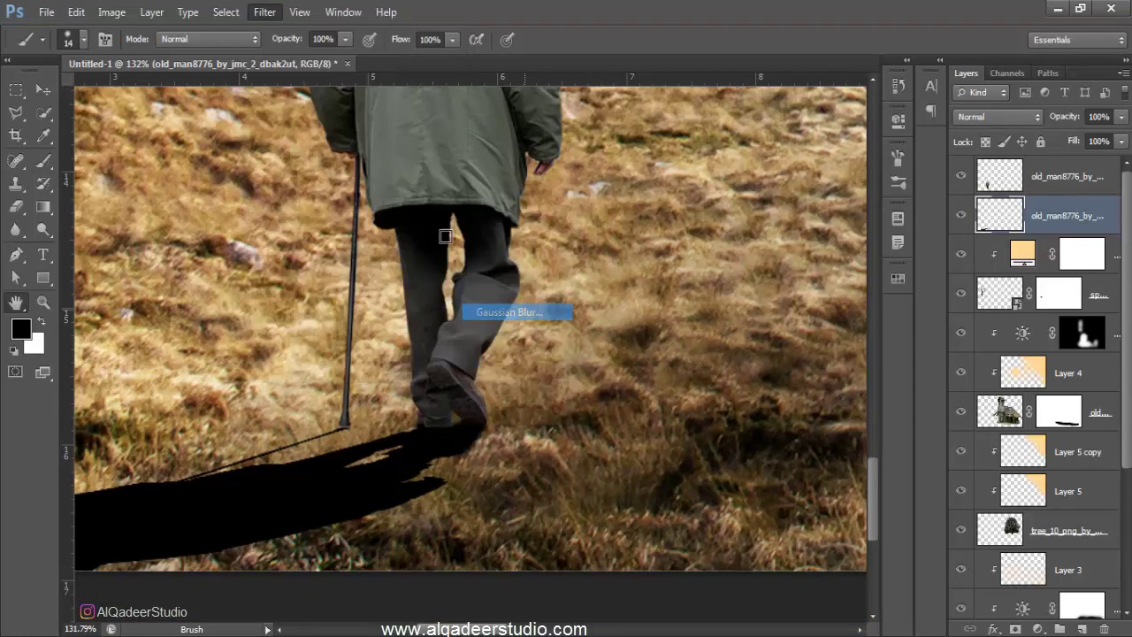
{"action": "left_click_drag", "start_coordinate": [784, 390], "coordinate": [796, 390]}
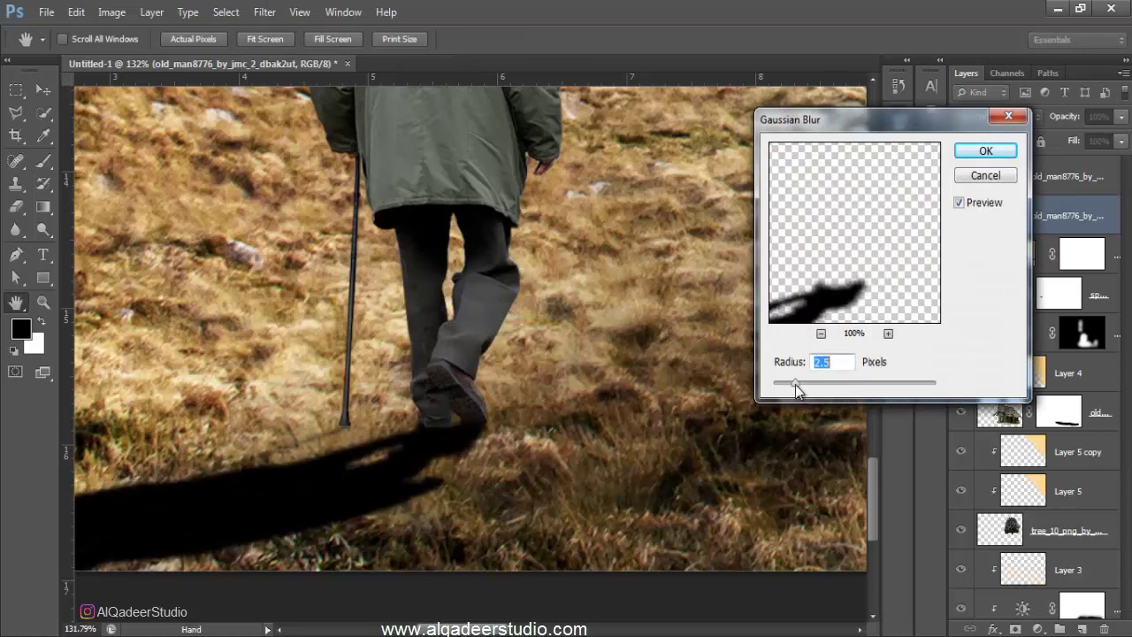
{"action": "left_click", "coordinate": [986, 153]}
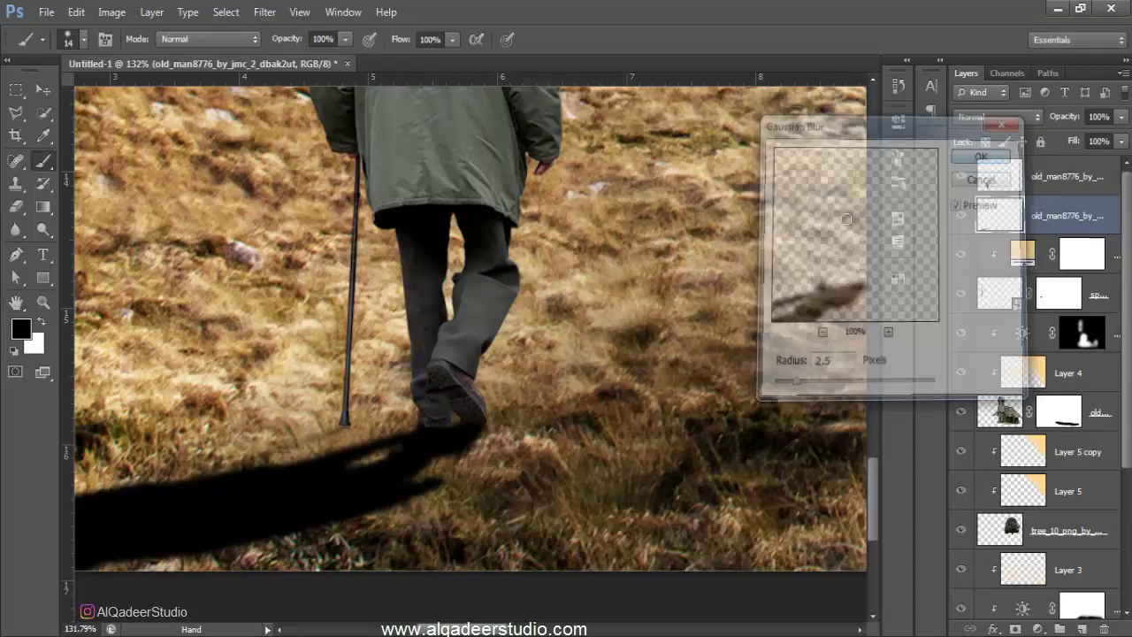
- Add a layer mask and drag a gradient so the shadow fades toward its far end
{"action": "scroll", "coordinate": [818, 283], "scroll_direction": "down", "scroll_amount": 5}
{"action": "scroll", "coordinate": [818, 283], "scroll_direction": "down", "scroll_amount": 1}
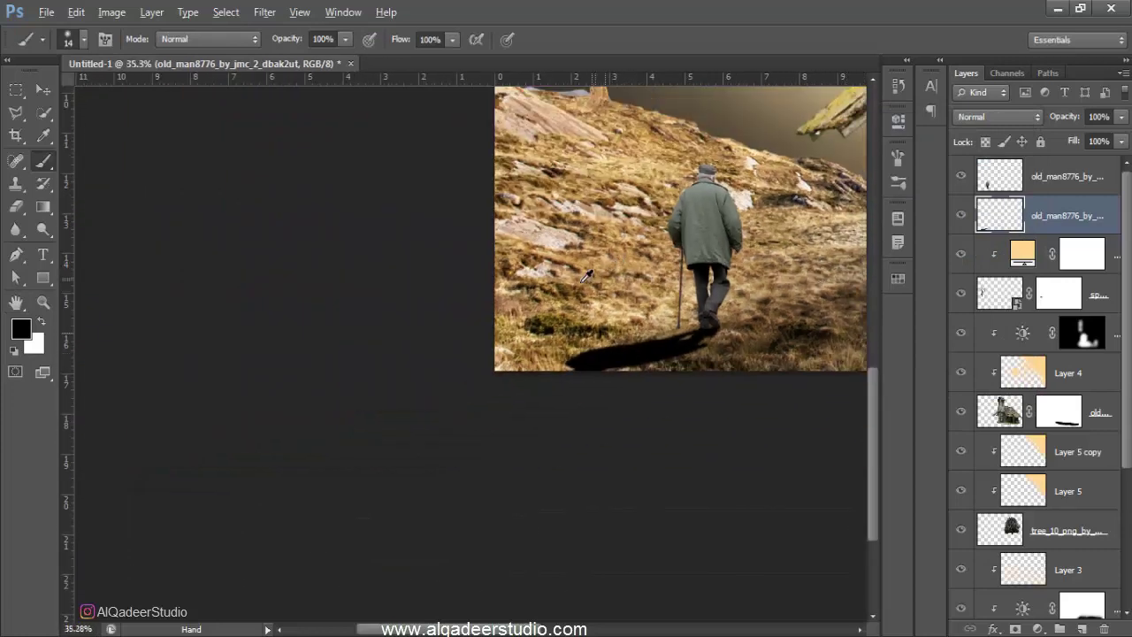
{"action": "scroll", "coordinate": [619, 319], "scroll_direction": "down", "scroll_amount": 1}
{"action": "scroll", "coordinate": [445, 348], "scroll_direction": "down", "scroll_amount": 1}
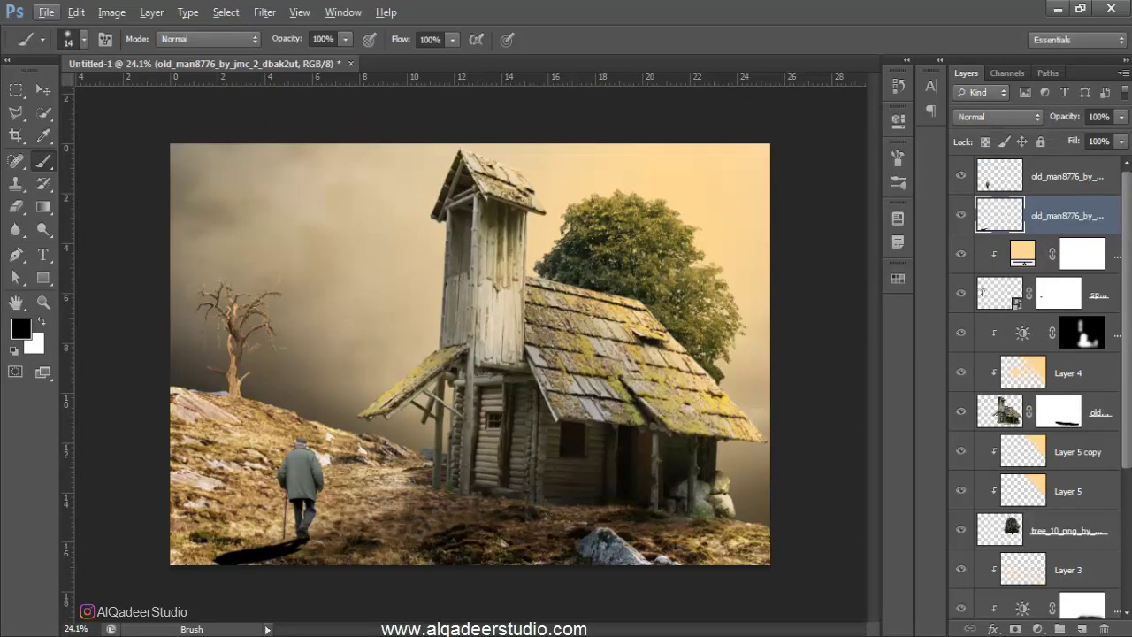
{"action": "left_click", "coordinate": [1015, 629]}
{"action": "left_click", "coordinate": [42, 206]}
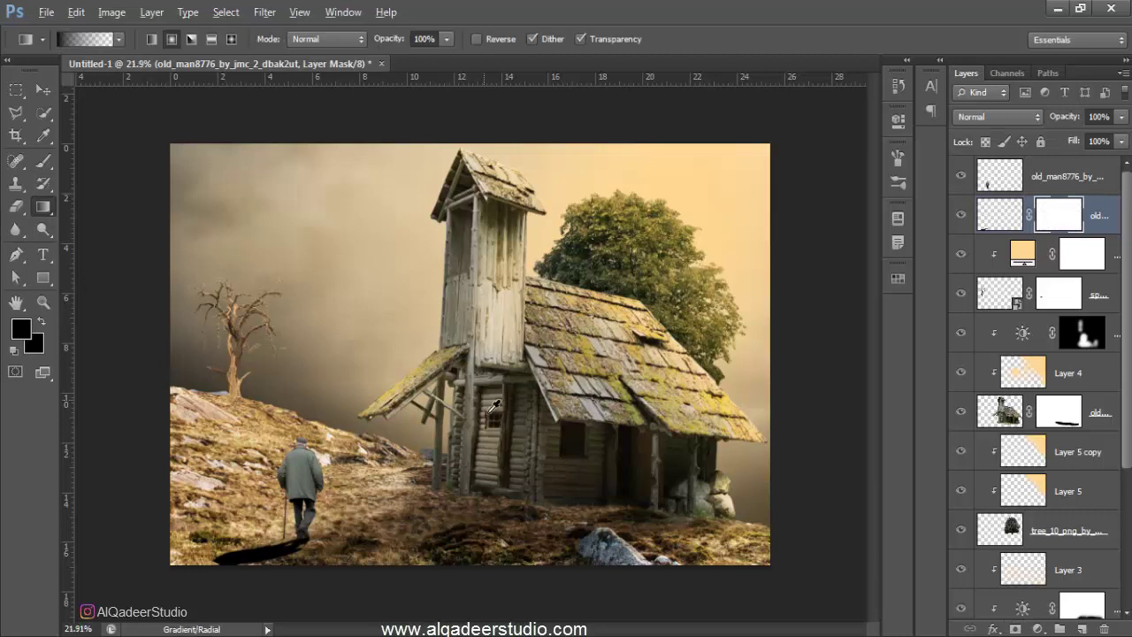
{"action": "scroll", "coordinate": [287, 515], "scroll_direction": "down", "scroll_amount": 1}
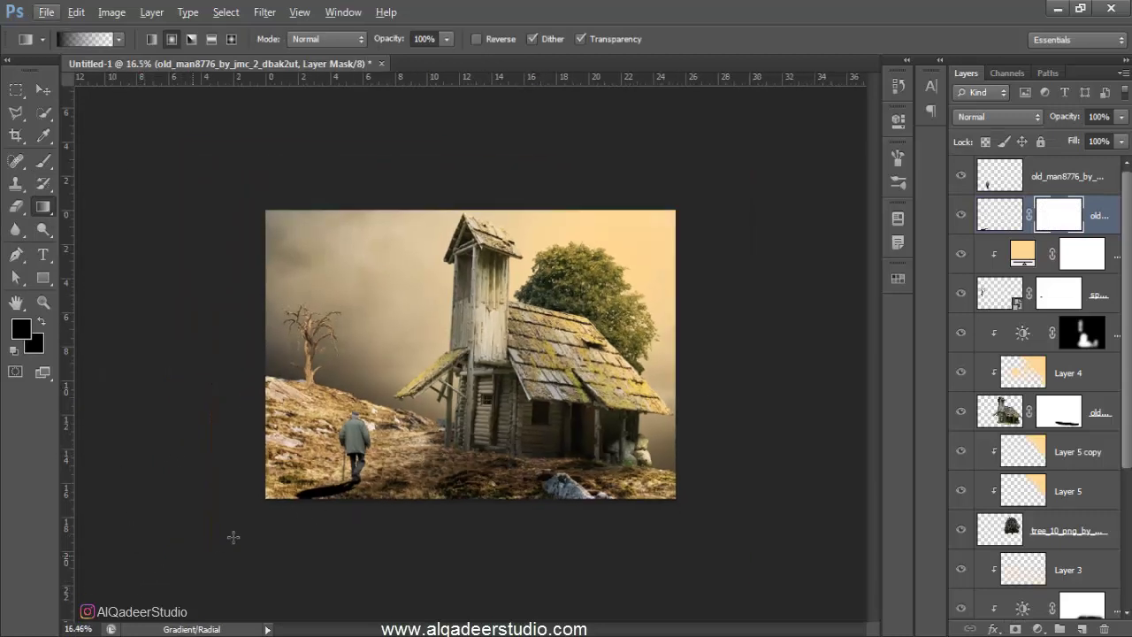
{"action": "left_click_drag", "start_coordinate": [192, 555], "coordinate": [374, 466]}
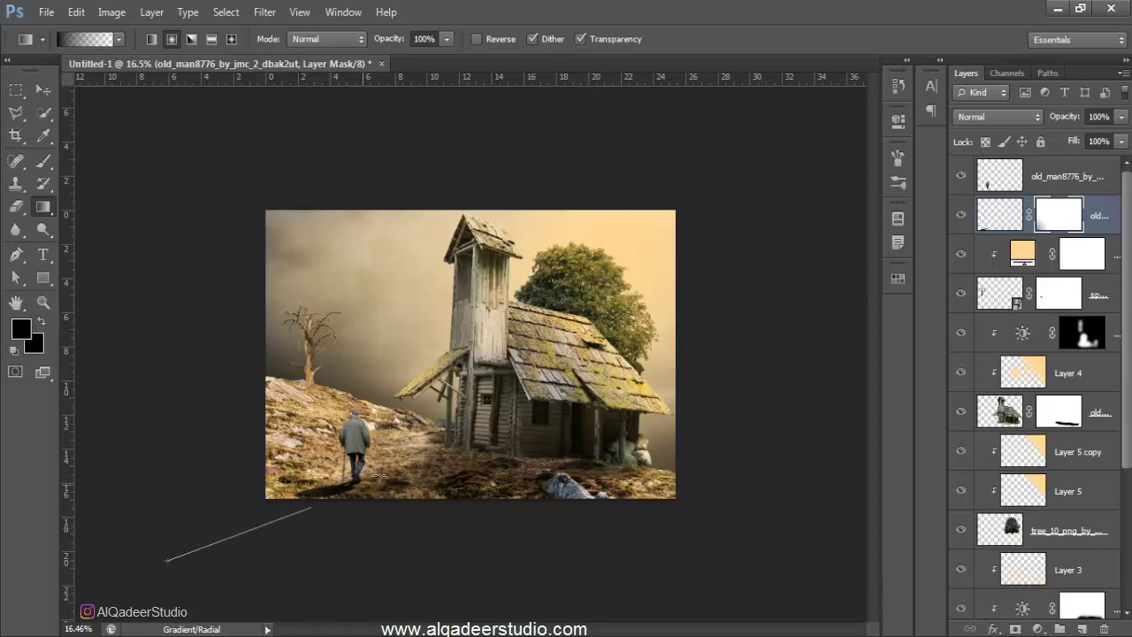
{"action": "left_click_drag", "start_coordinate": [379, 476], "coordinate": [395, 464]}
- Lower the shadow layer's opacity to 74%
{"action": "scroll", "coordinate": [398, 463], "scroll_direction": "up", "scroll_amount": 3}
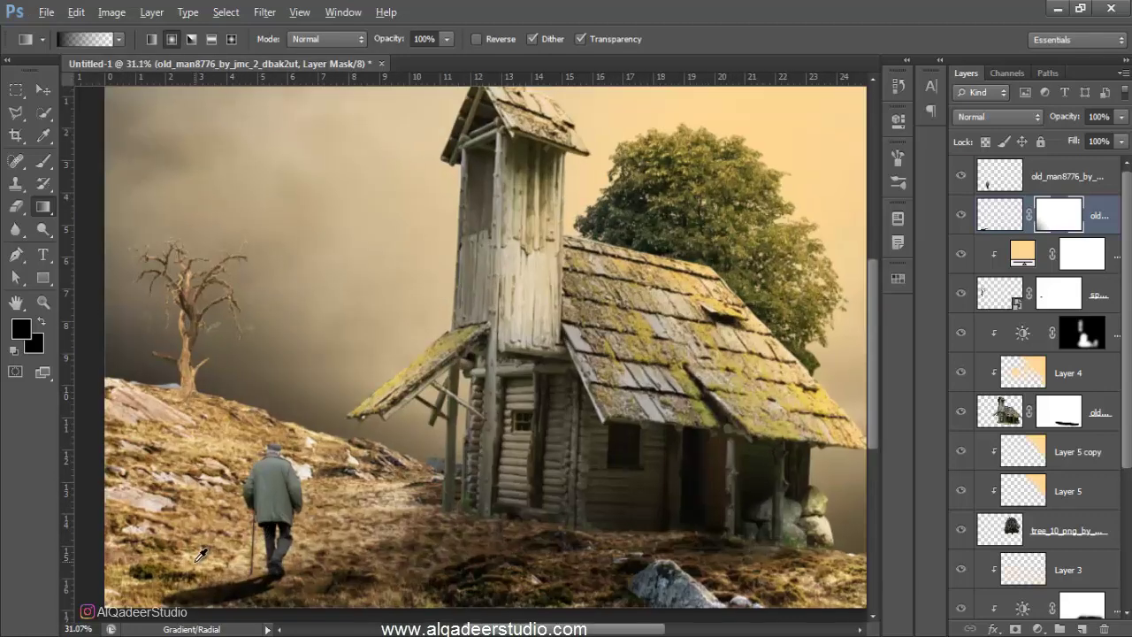
{"action": "left_click_drag", "start_coordinate": [708, 275], "coordinate": [942, 275]}
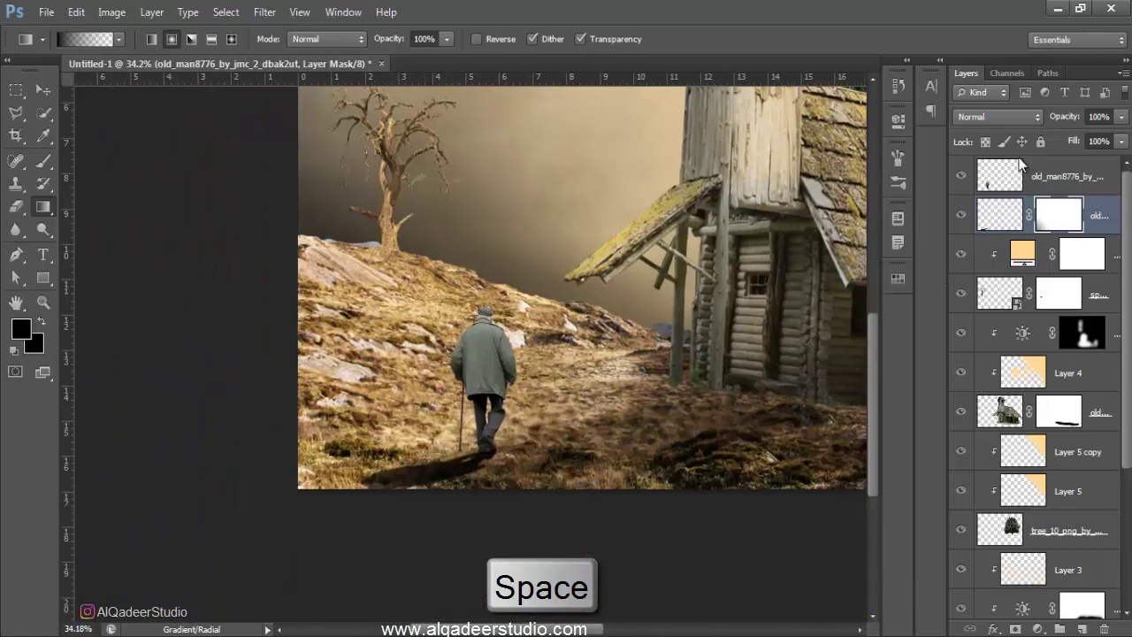
{"action": "left_click_drag", "start_coordinate": [1051, 114], "coordinate": [1048, 118]}
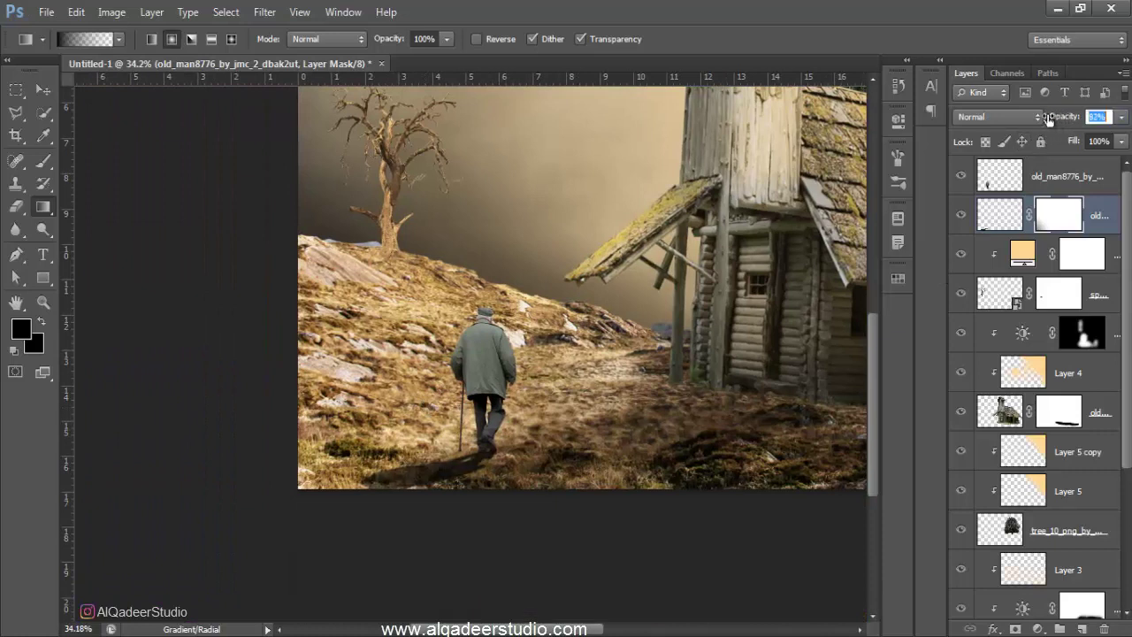
- Add a new layer and set up the Brush tool with 10% flow
{"action": "left_click", "coordinate": [1082, 630]}
{"action": "left_click", "coordinate": [46, 160]}
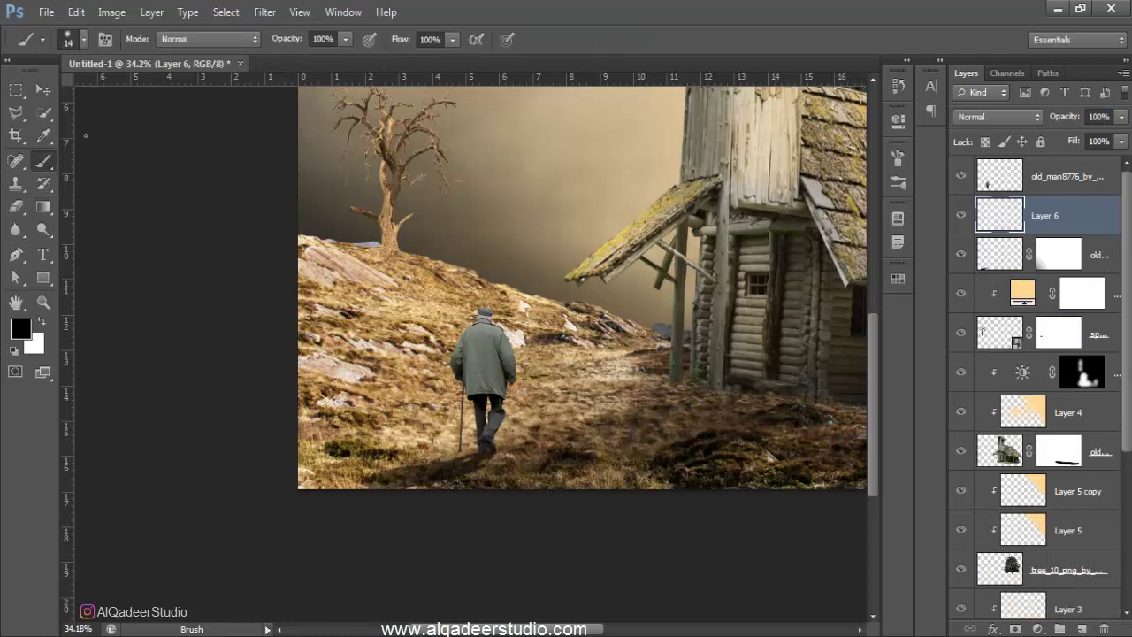
{"action": "left_click_drag", "start_coordinate": [386, 41], "coordinate": [372, 43]}
{"action": "left_click", "coordinate": [343, 40]}
{"action": "left_click_drag", "start_coordinate": [386, 41], "coordinate": [383, 46]}
- Paint a soft cane shadow streaking down-left from the cane tip across the grass
{"action": "scroll", "coordinate": [453, 471], "scroll_direction": "up", "scroll_amount": 1}
{"action": "scroll", "coordinate": [455, 451], "scroll_direction": "up", "scroll_amount": 2}
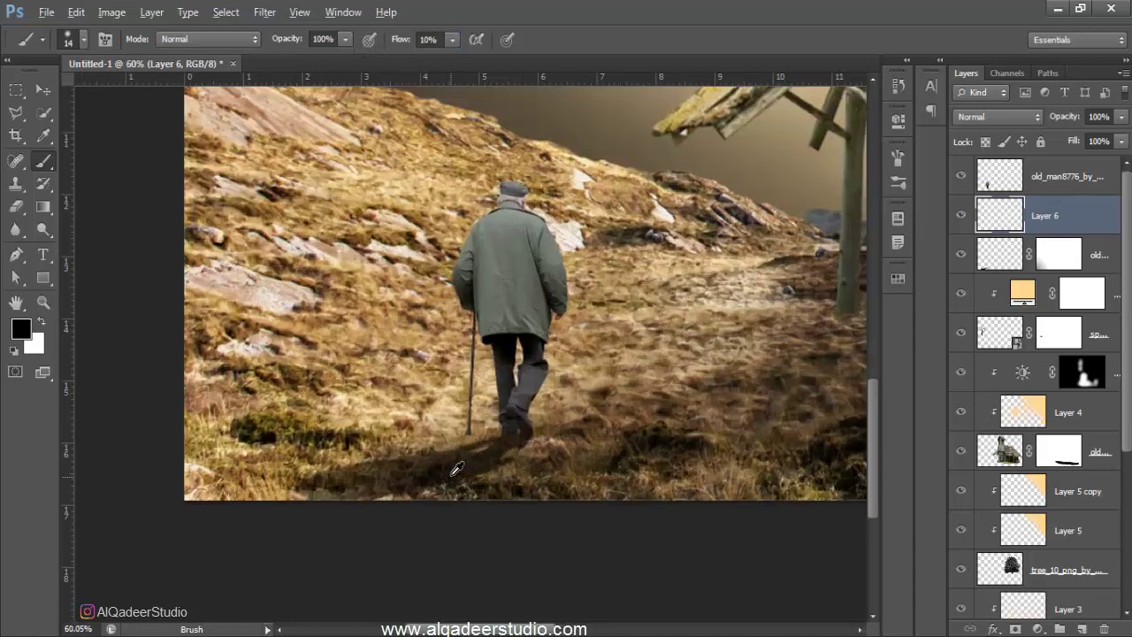
{"action": "scroll", "coordinate": [460, 424], "scroll_direction": "up", "scroll_amount": 2}
{"action": "scroll", "coordinate": [467, 400], "scroll_direction": "up", "scroll_amount": 2}
{"action": "scroll", "coordinate": [467, 399], "scroll_direction": "up", "scroll_amount": 1}
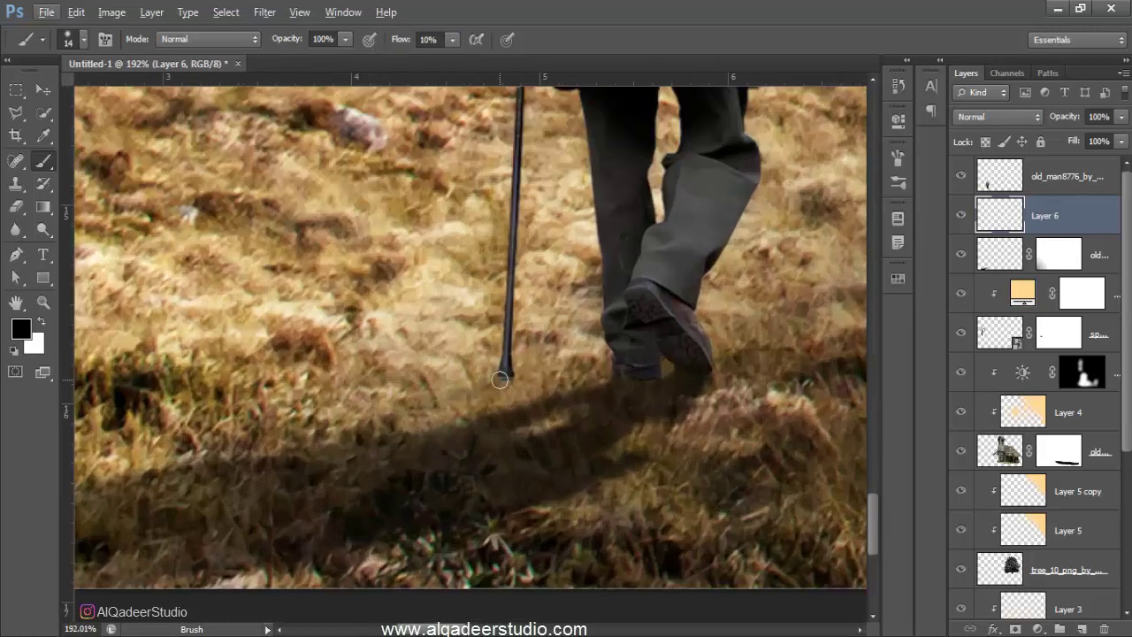
{"action": "left_click_drag", "start_coordinate": [469, 393], "coordinate": [339, 442]}
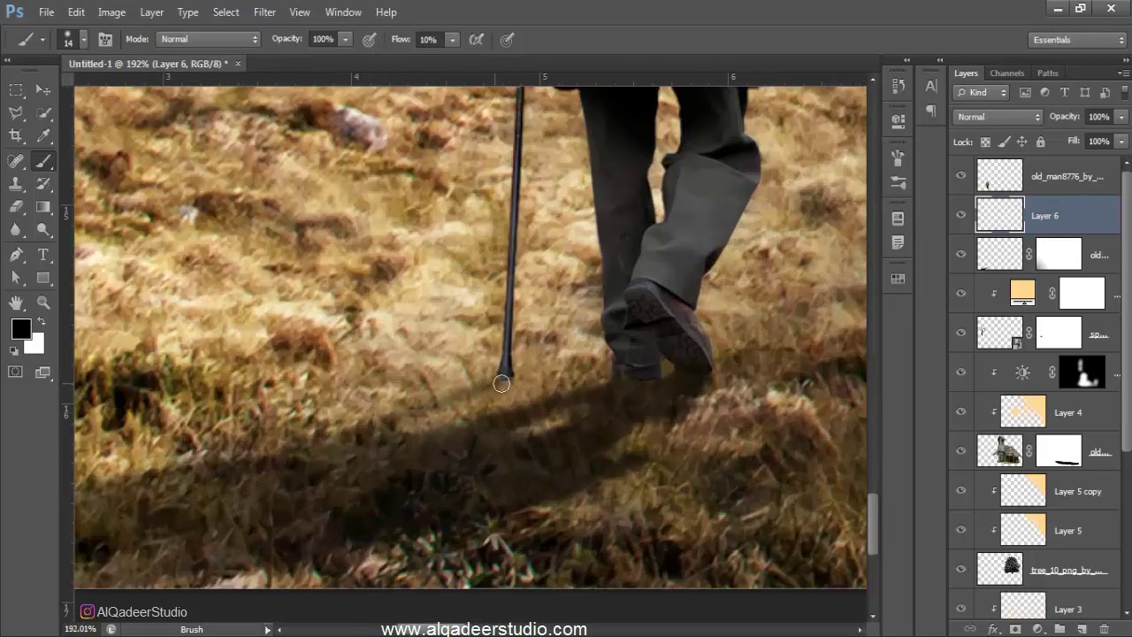
{"action": "left_click_drag", "start_coordinate": [500, 382], "coordinate": [230, 492]}
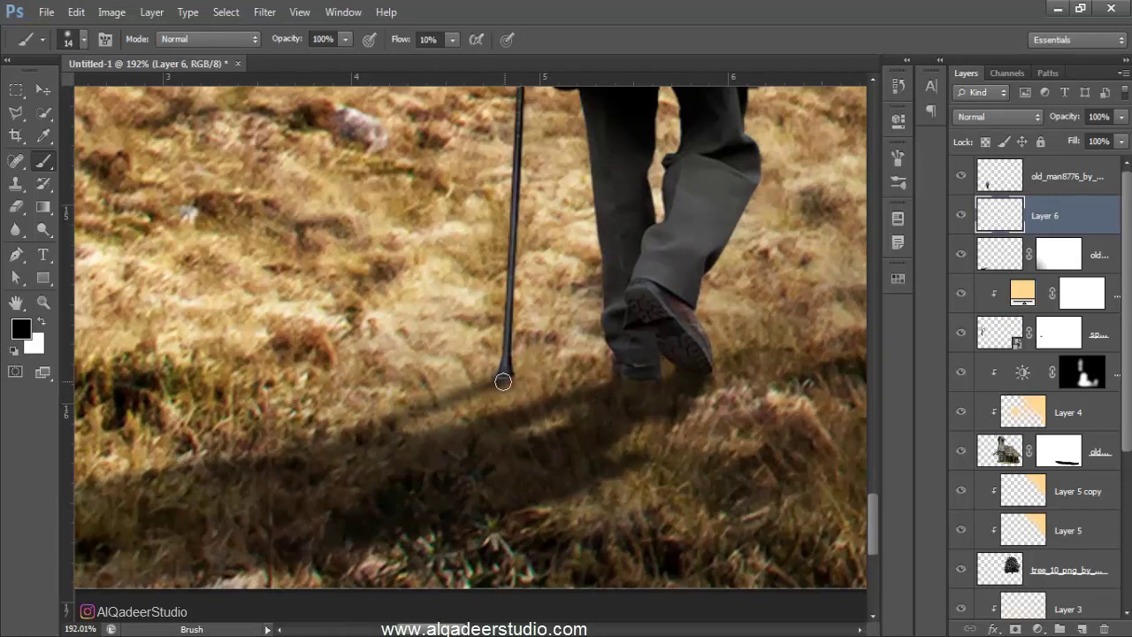
{"action": "left_click_drag", "start_coordinate": [495, 379], "coordinate": [402, 426]}
- With a 37 px brush, deepen the shadow under the shoe and near the cane tip
{"action": "scroll", "coordinate": [712, 399], "scroll_direction": "up", "scroll_amount": 3}
{"action": "right_click", "coordinate": [642, 380], "text": "alt"}
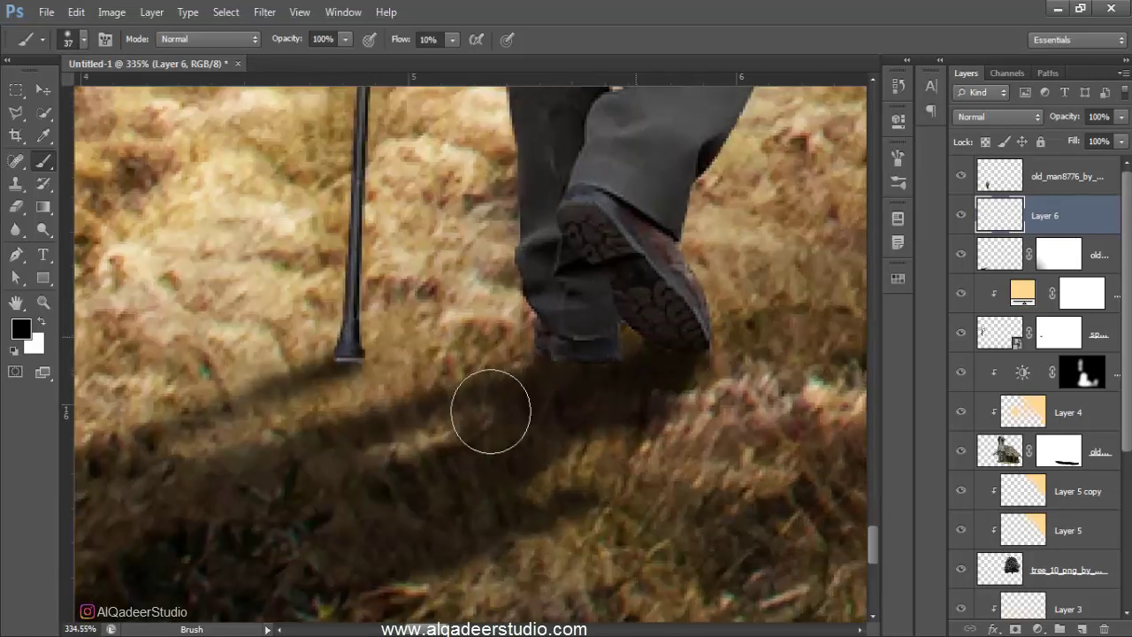
{"action": "left_click_drag", "start_coordinate": [490, 409], "coordinate": [419, 471]}
{"action": "mouse_move", "coordinate": [445, 575]}
{"action": "left_mouse_down"}
{"action": "mouse_move", "coordinate": [558, 404]}
{"action": "mouse_move", "coordinate": [602, 374]}
{"action": "mouse_move", "coordinate": [622, 419]}
{"action": "left_mouse_up"}
{"action": "left_click_drag", "start_coordinate": [278, 480], "coordinate": [424, 451]}
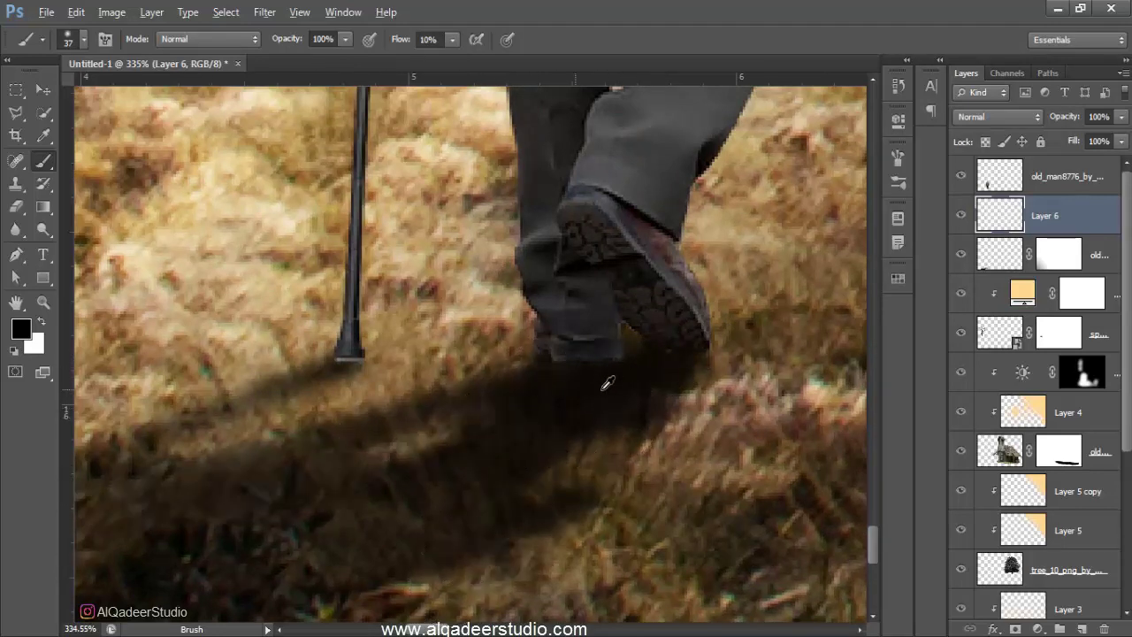
{"action": "scroll", "coordinate": [592, 407], "scroll_direction": "down", "scroll_amount": 5}
{"action": "mouse_move", "coordinate": [565, 418]}
{"action": "left_mouse_down"}
{"action": "mouse_move", "coordinate": [454, 480]}
{"action": "mouse_move", "coordinate": [420, 478]}
{"action": "mouse_move", "coordinate": [447, 440]}
{"action": "left_mouse_up"}
{"action": "left_click_drag", "start_coordinate": [557, 381], "coordinate": [509, 400]}
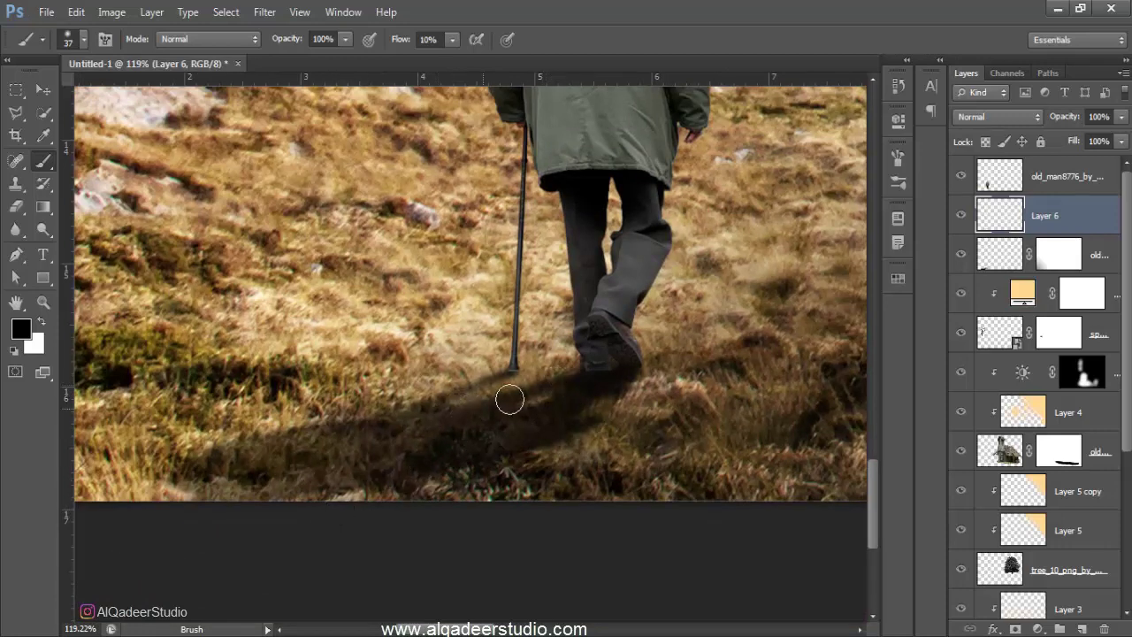
{"action": "scroll", "coordinate": [549, 408], "scroll_direction": "down", "scroll_amount": 5}
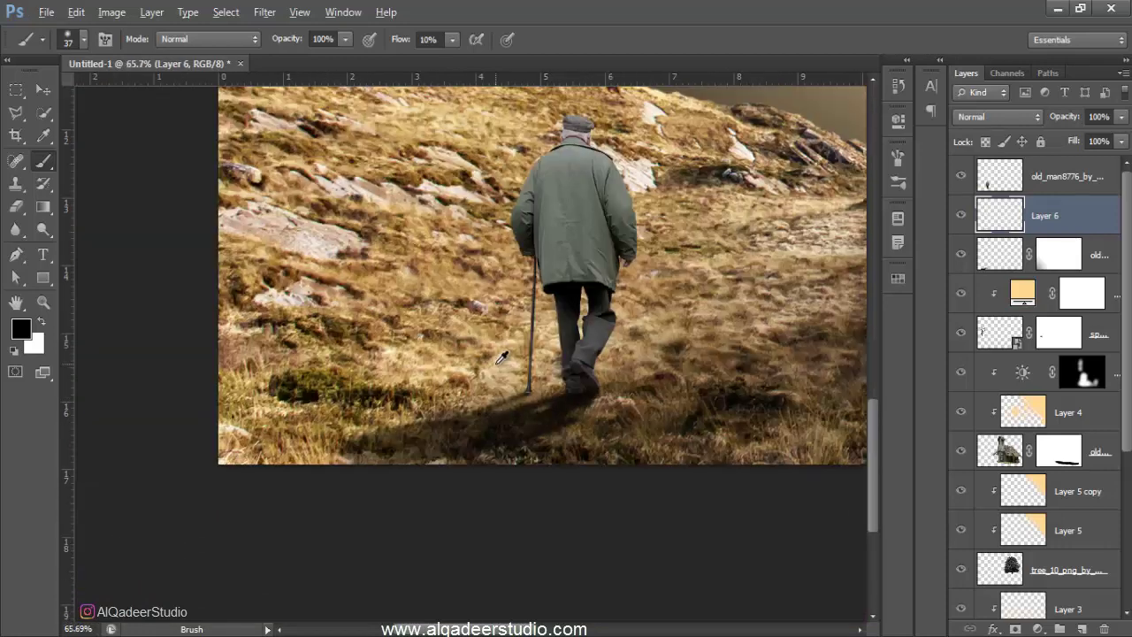
{"action": "scroll", "coordinate": [549, 408], "scroll_direction": "down", "scroll_amount": 2}
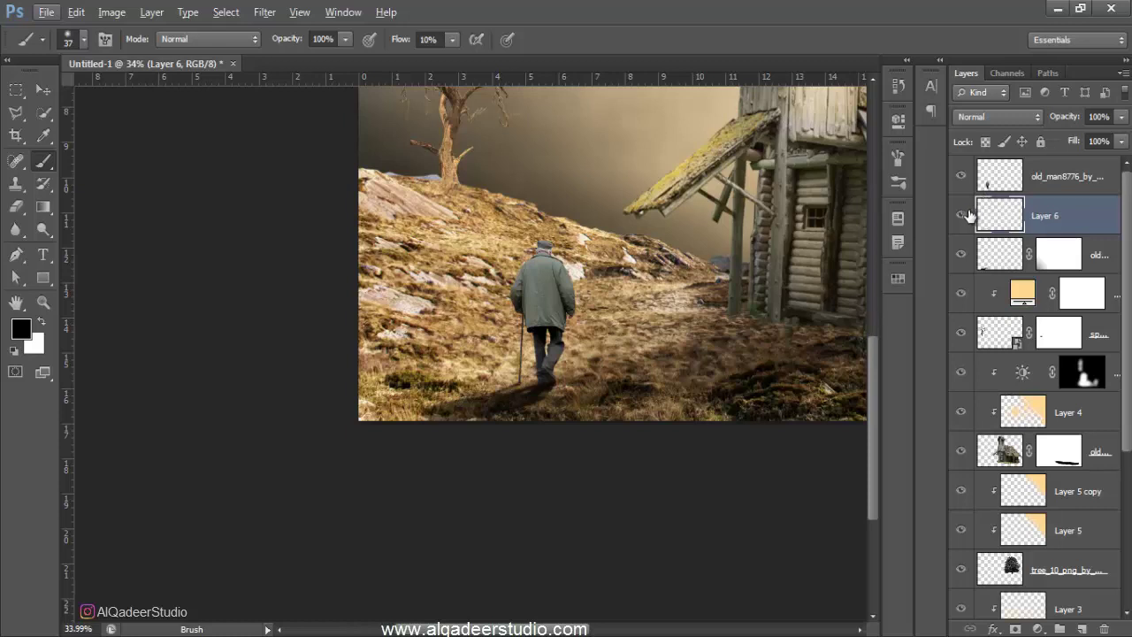
{"action": "scroll", "coordinate": [478, 345], "scroll_direction": "down", "scroll_amount": 1}
{"action": "scroll", "coordinate": [478, 345], "scroll_direction": "down", "scroll_amount": 2}
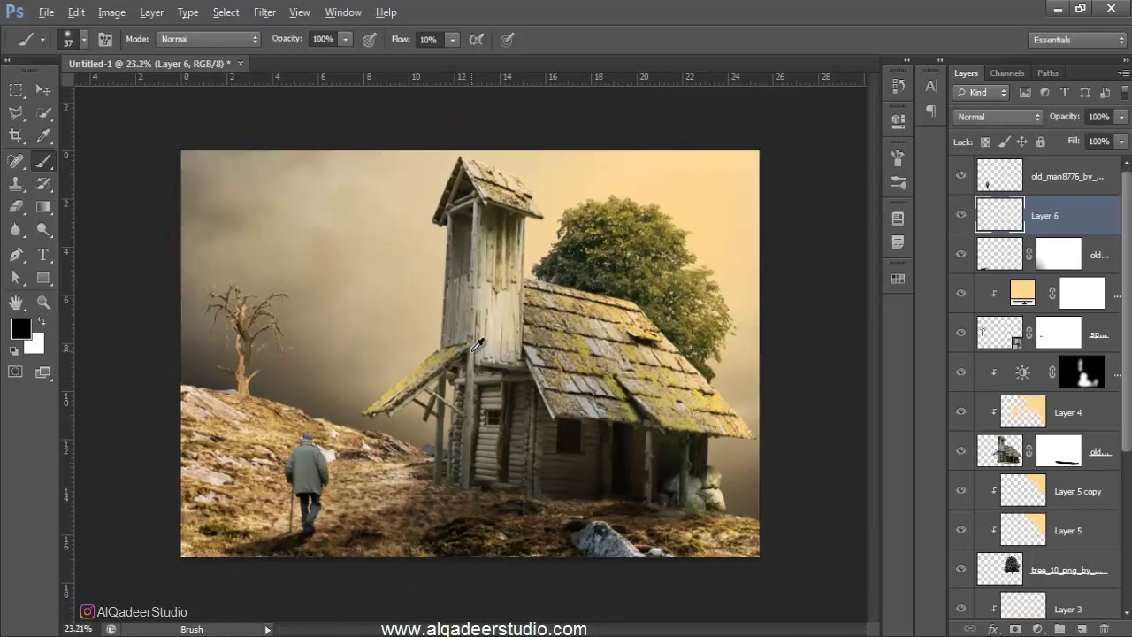
{"action": "key", "text": "alt"}
- Add a Brightness/Contrast adjustment clipped to the old man with raised brightness
{"action": "left_click", "coordinate": [1068, 177]}
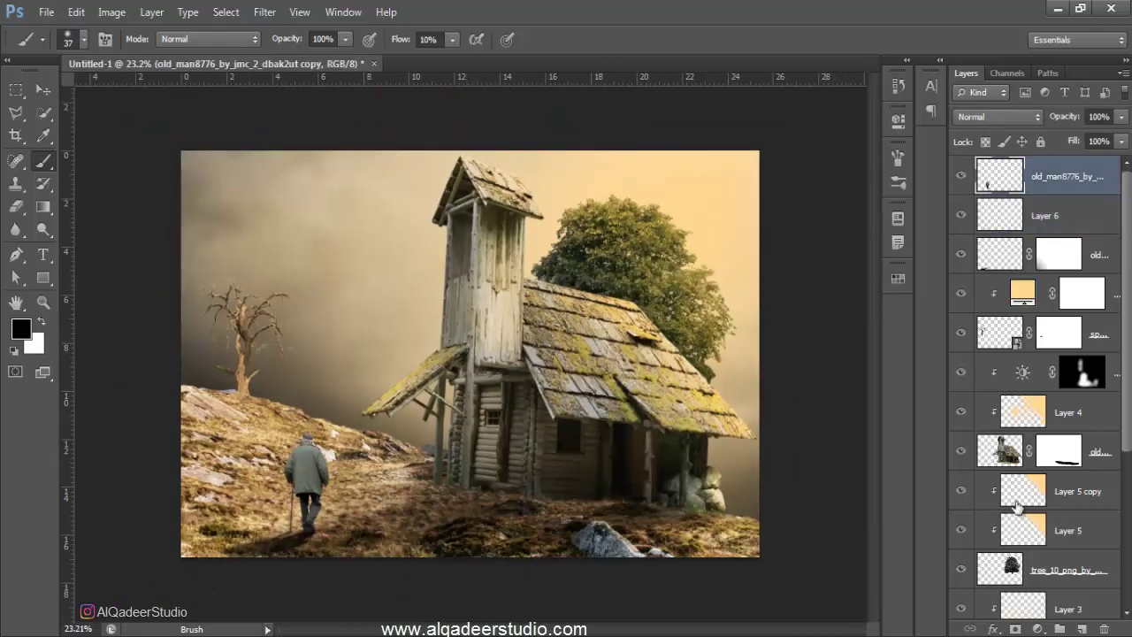
{"action": "left_click", "coordinate": [1037, 629]}
{"action": "left_click", "coordinate": [972, 312]}
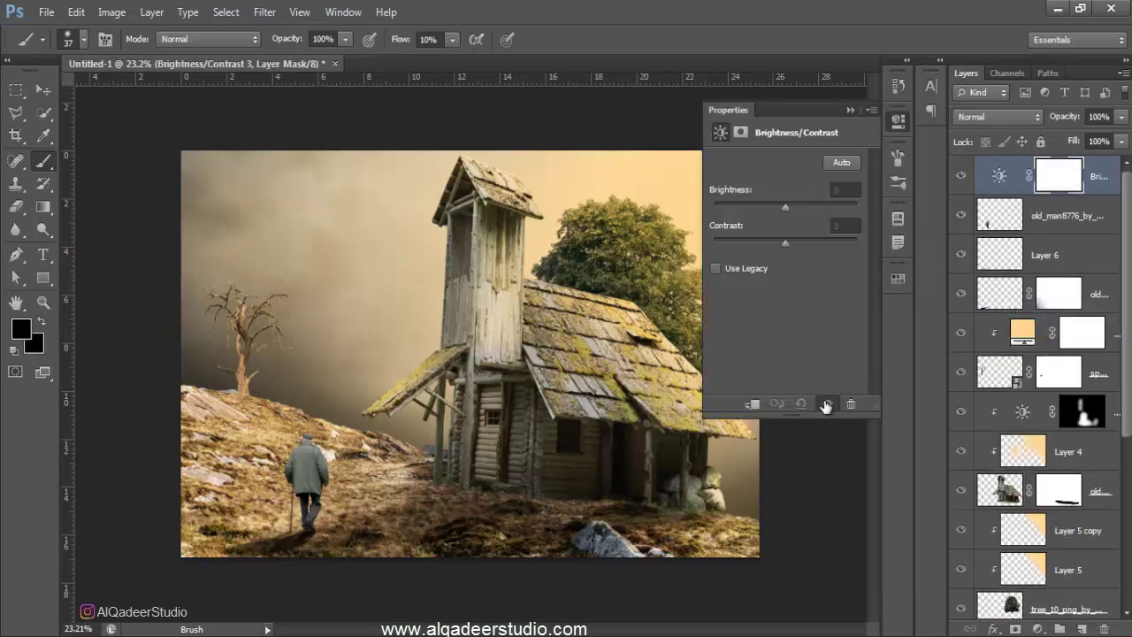
{"action": "left_click", "coordinate": [749, 407]}
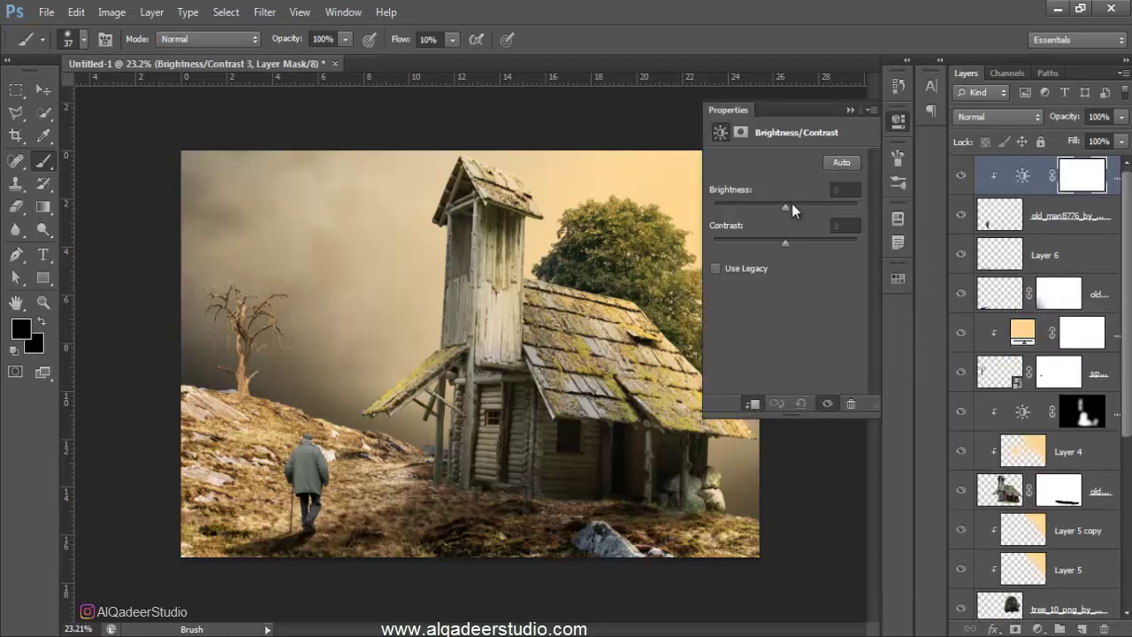
{"action": "left_click_drag", "start_coordinate": [836, 212], "coordinate": [843, 215]}
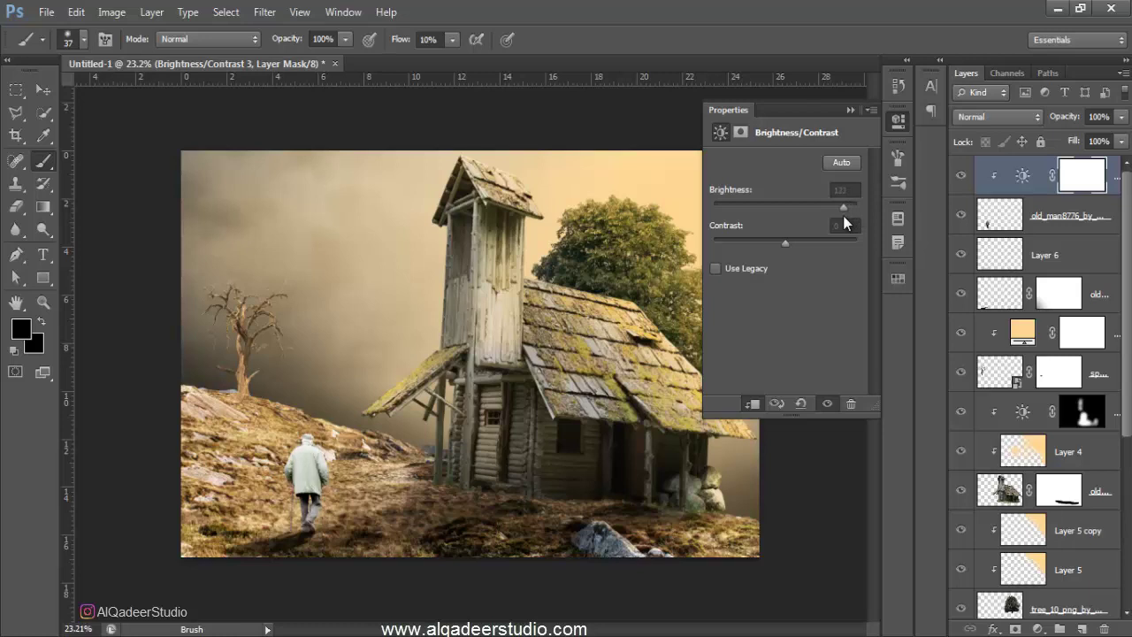
- Invert the Brightness/Contrast 3 mask to black so the effect is hidden
{"action": "left_click", "coordinate": [1087, 176]}
{"action": "left_click", "coordinate": [815, 361]}
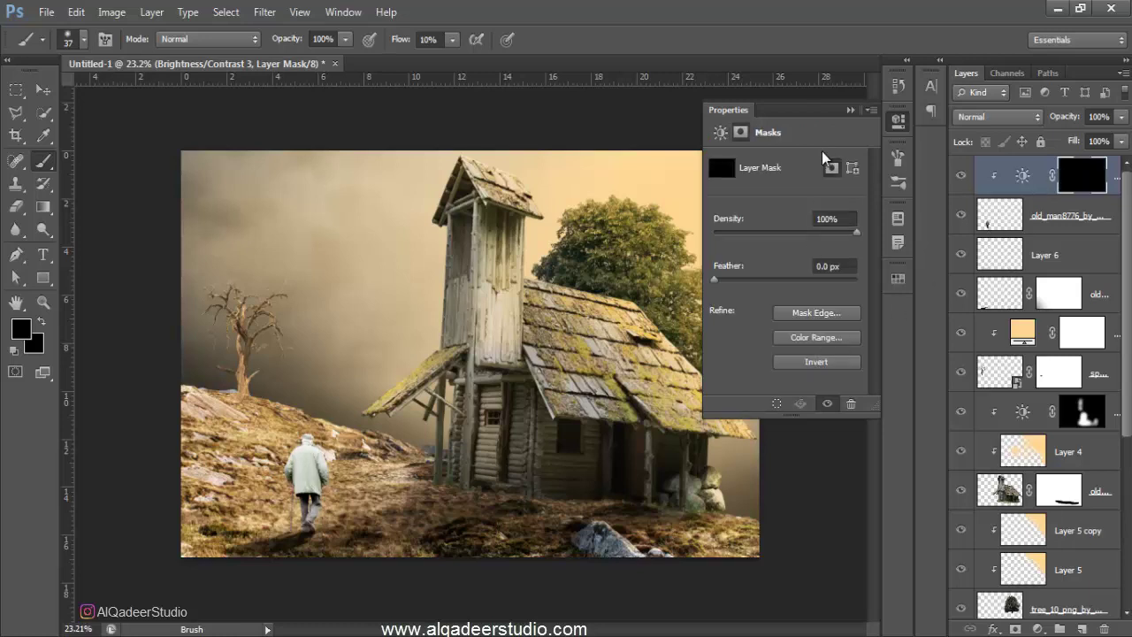
{"action": "left_click", "coordinate": [849, 110]}
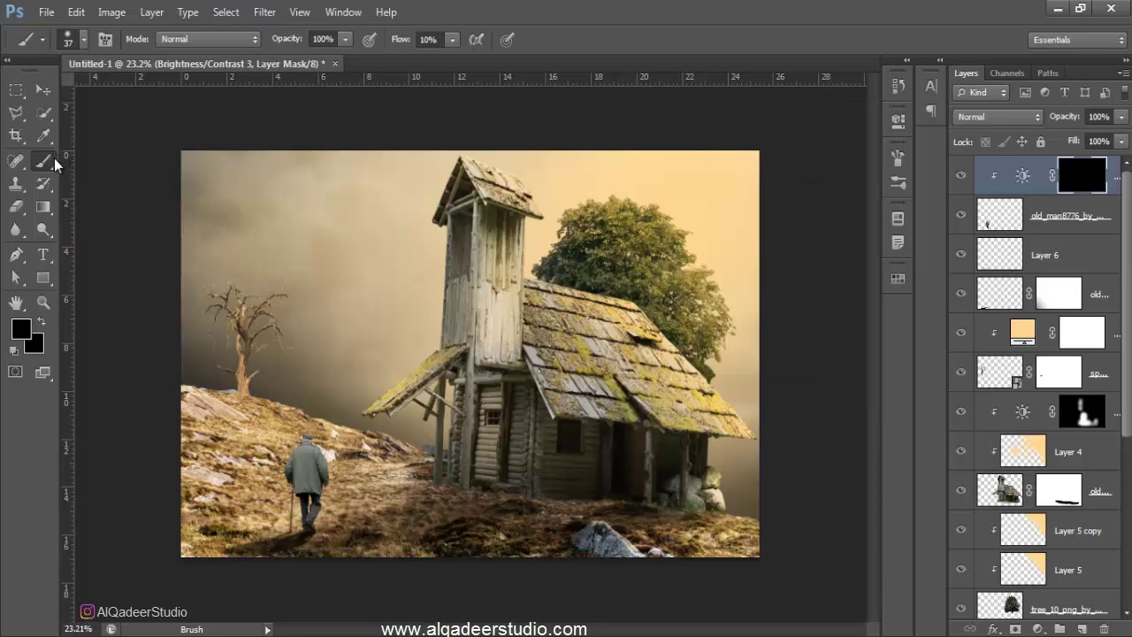
- Set up a white 13 px brush at 100% flow, zoomed in on the old man
{"action": "left_click_drag", "start_coordinate": [395, 44], "coordinate": [754, 59]}
{"action": "scroll", "coordinate": [457, 341], "scroll_direction": "up", "scroll_amount": 1}
{"action": "scroll", "coordinate": [457, 341], "scroll_direction": "up", "scroll_amount": 1}
{"action": "scroll", "coordinate": [457, 342], "scroll_direction": "up", "scroll_amount": 1}
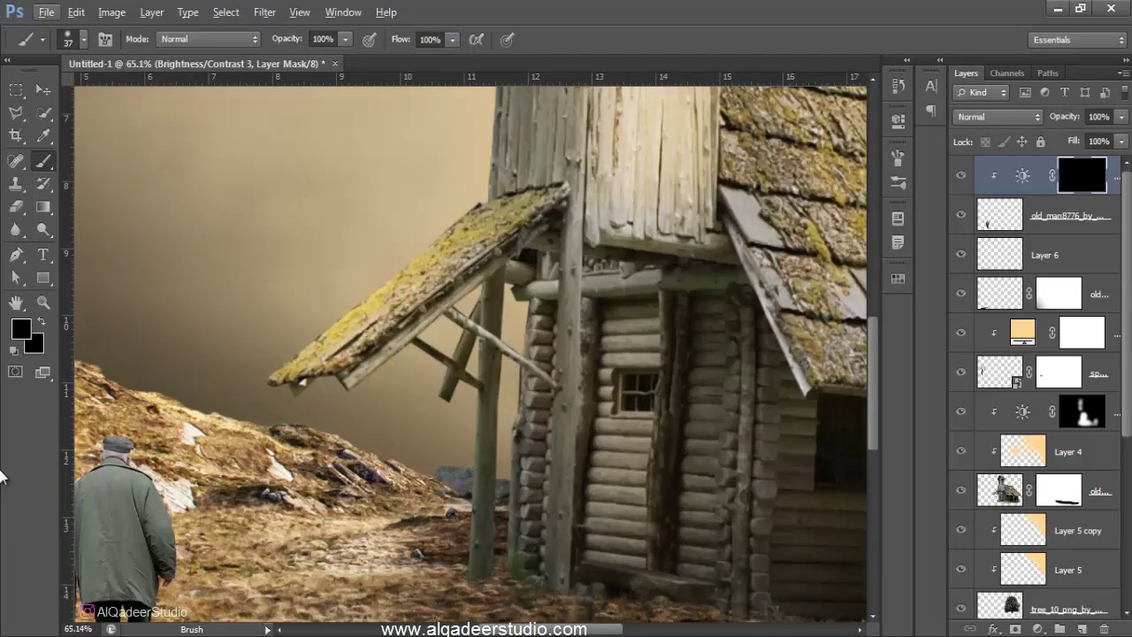
{"action": "left_click", "coordinate": [13, 351]}
{"action": "left_click_drag", "start_coordinate": [208, 354], "coordinate": [509, 184]}
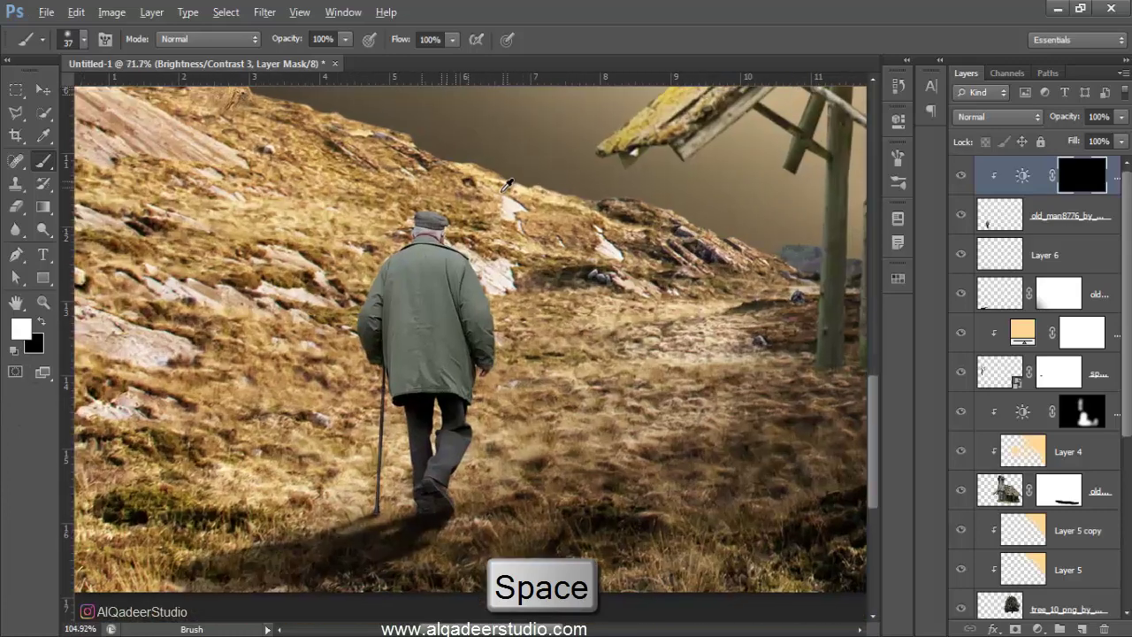
{"action": "scroll", "coordinate": [445, 202], "scroll_direction": "up", "scroll_amount": 2}
{"action": "scroll", "coordinate": [446, 203], "scroll_direction": "up", "scroll_amount": 1}
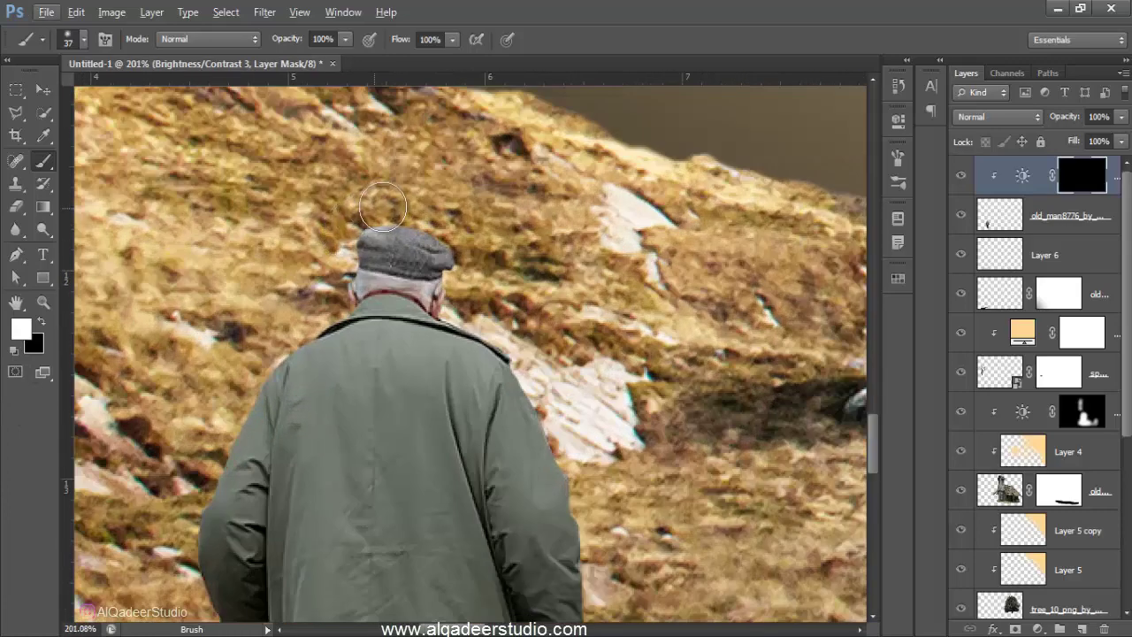
{"action": "scroll", "coordinate": [447, 223], "scroll_direction": "up", "scroll_amount": 1}
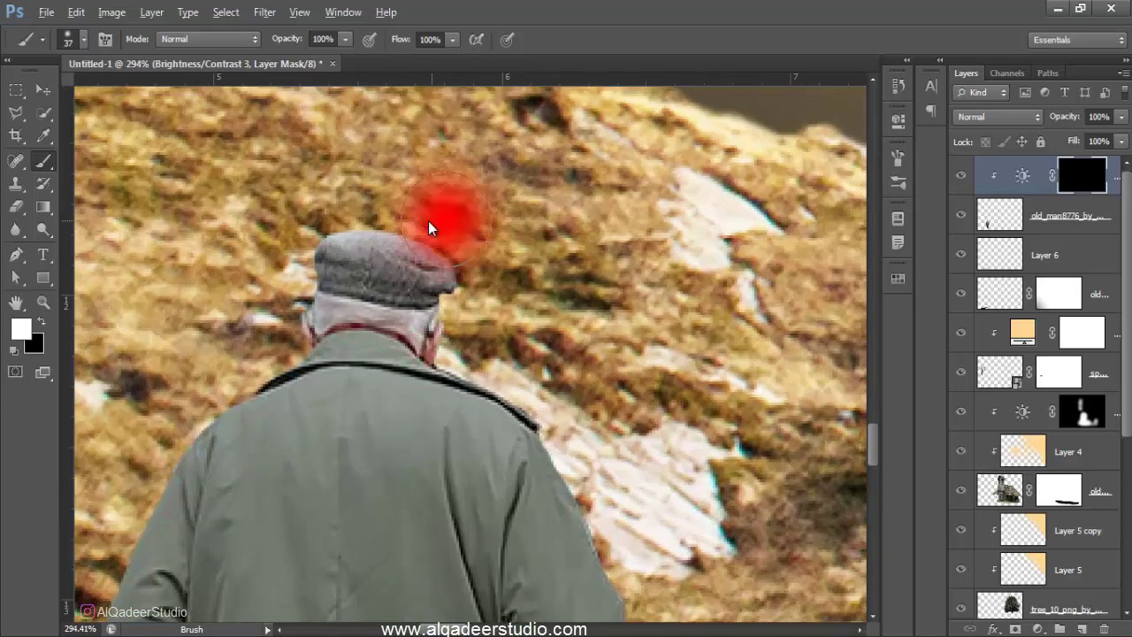
{"action": "mouse_move", "coordinate": [429, 228]}
{"action": "left_mouse_down"}
{"action": "mouse_move", "coordinate": [415, 228]}
{"action": "mouse_move", "coordinate": [458, 257]}
{"action": "mouse_move", "coordinate": [463, 299]}
{"action": "mouse_move", "coordinate": [436, 354]}
{"action": "mouse_move", "coordinate": [511, 394]}
{"action": "mouse_move", "coordinate": [593, 485]}
{"action": "mouse_move", "coordinate": [714, 463]}
{"action": "left_mouse_up"}
{"action": "scroll", "coordinate": [592, 485], "scroll_direction": "down", "scroll_amount": 1}
{"action": "left_click_drag", "start_coordinate": [667, 394], "coordinate": [659, 392]}
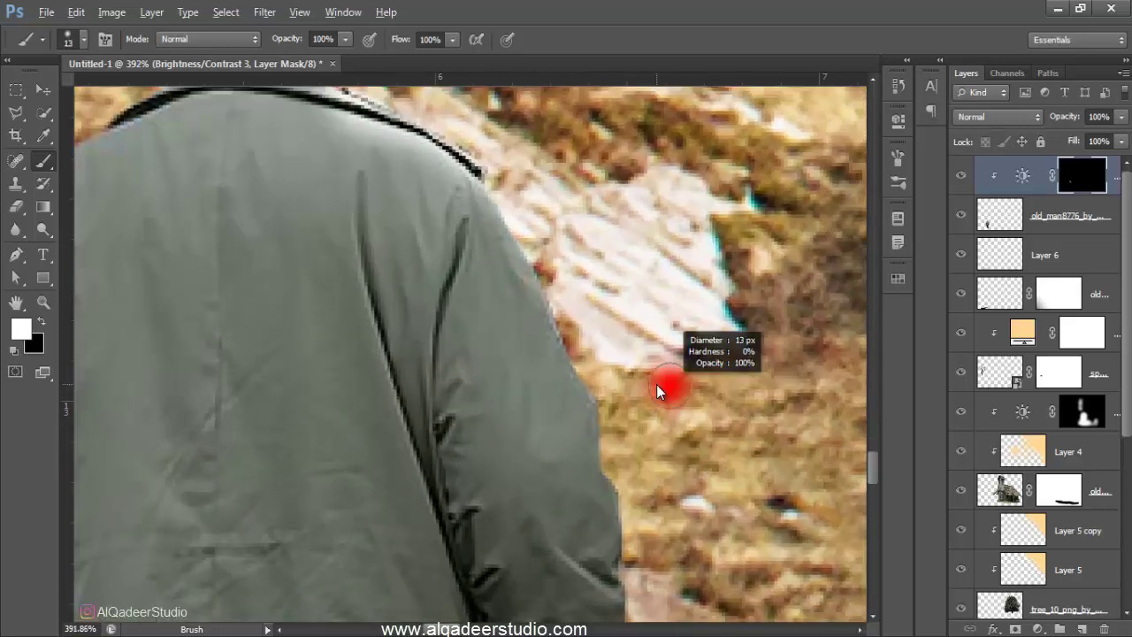
- Paint rim light along the coat shoulder, sleeve edge, coat and leg, and boot's right edge
{"action": "mouse_move", "coordinate": [480, 176]}
{"action": "left_mouse_down"}
{"action": "mouse_move", "coordinate": [568, 333]}
{"action": "mouse_move", "coordinate": [632, 575]}
{"action": "left_mouse_up"}
{"action": "scroll", "coordinate": [628, 501], "scroll_direction": "down", "scroll_amount": 3}
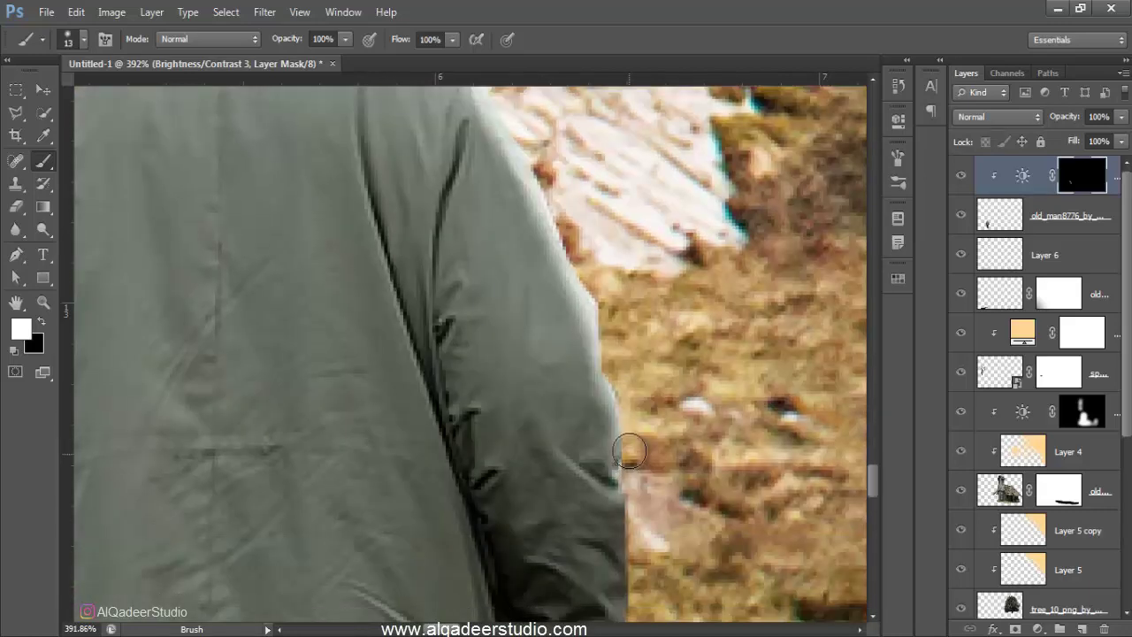
{"action": "scroll", "coordinate": [625, 333], "scroll_direction": "down", "scroll_amount": 4}
{"action": "mouse_move", "coordinate": [633, 256]}
{"action": "left_mouse_down"}
{"action": "mouse_move", "coordinate": [631, 445]}
{"action": "mouse_move", "coordinate": [604, 493]}
{"action": "left_mouse_up"}
{"action": "scroll", "coordinate": [580, 524], "scroll_direction": "down", "scroll_amount": 2}
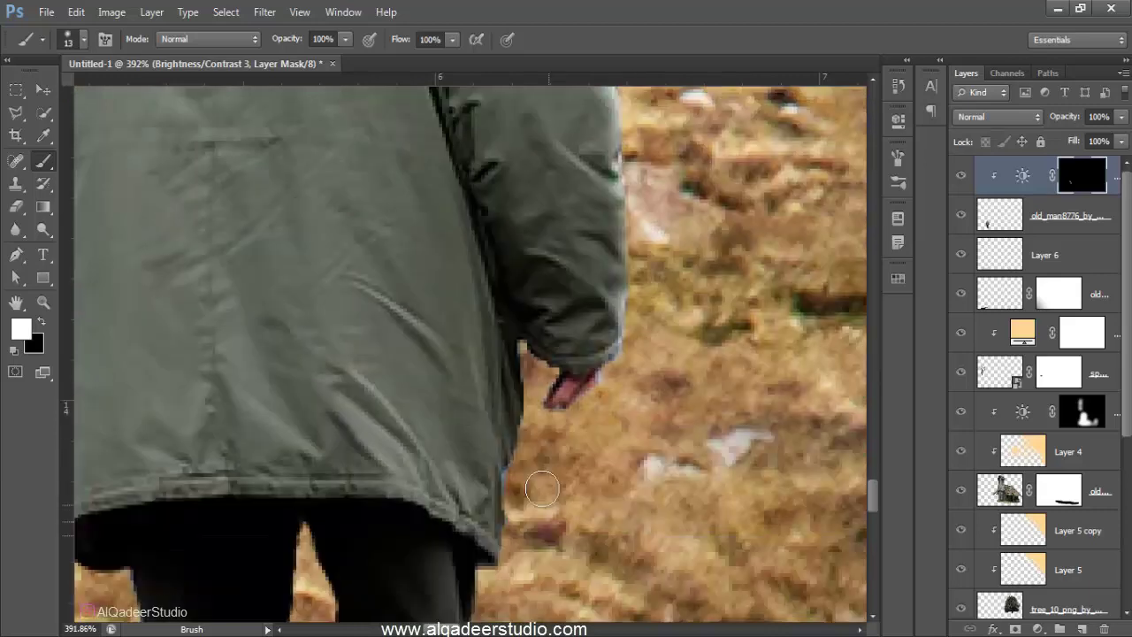
{"action": "scroll", "coordinate": [531, 442], "scroll_direction": "down", "scroll_amount": 2}
{"action": "left_click_drag", "start_coordinate": [524, 308], "coordinate": [486, 442]}
{"action": "scroll", "coordinate": [486, 431], "scroll_direction": "down", "scroll_amount": 2}
{"action": "scroll", "coordinate": [486, 431], "scroll_direction": "down", "scroll_amount": 2}
{"action": "mouse_move", "coordinate": [469, 303]}
{"action": "left_mouse_down"}
{"action": "mouse_move", "coordinate": [501, 389]}
{"action": "mouse_move", "coordinate": [500, 425]}
{"action": "mouse_move", "coordinate": [412, 573]}
{"action": "left_mouse_up"}
{"action": "scroll", "coordinate": [428, 467], "scroll_direction": "down", "scroll_amount": 3}
{"action": "scroll", "coordinate": [428, 467], "scroll_direction": "down", "scroll_amount": 2}
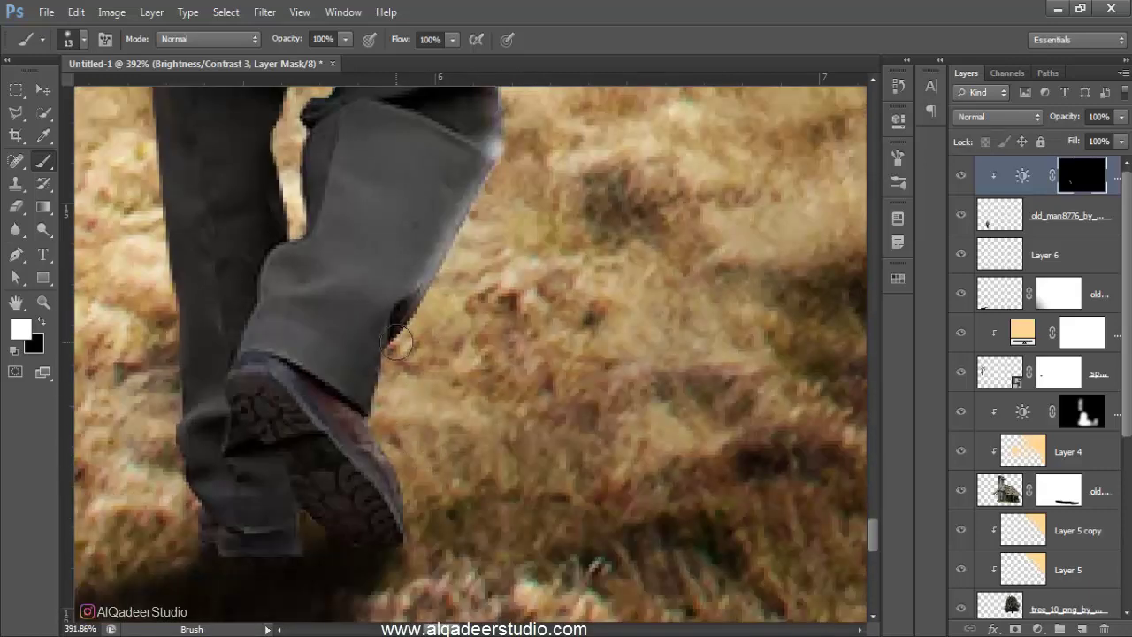
{"action": "mouse_move", "coordinate": [386, 394]}
{"action": "left_mouse_down"}
{"action": "mouse_move", "coordinate": [376, 428]}
{"action": "mouse_move", "coordinate": [397, 518]}
{"action": "left_mouse_up"}
- Brighten the boot's upper edge, zoom out, and lower brush flow to 34%
{"action": "scroll", "coordinate": [397, 518], "scroll_direction": "up", "scroll_amount": 2}
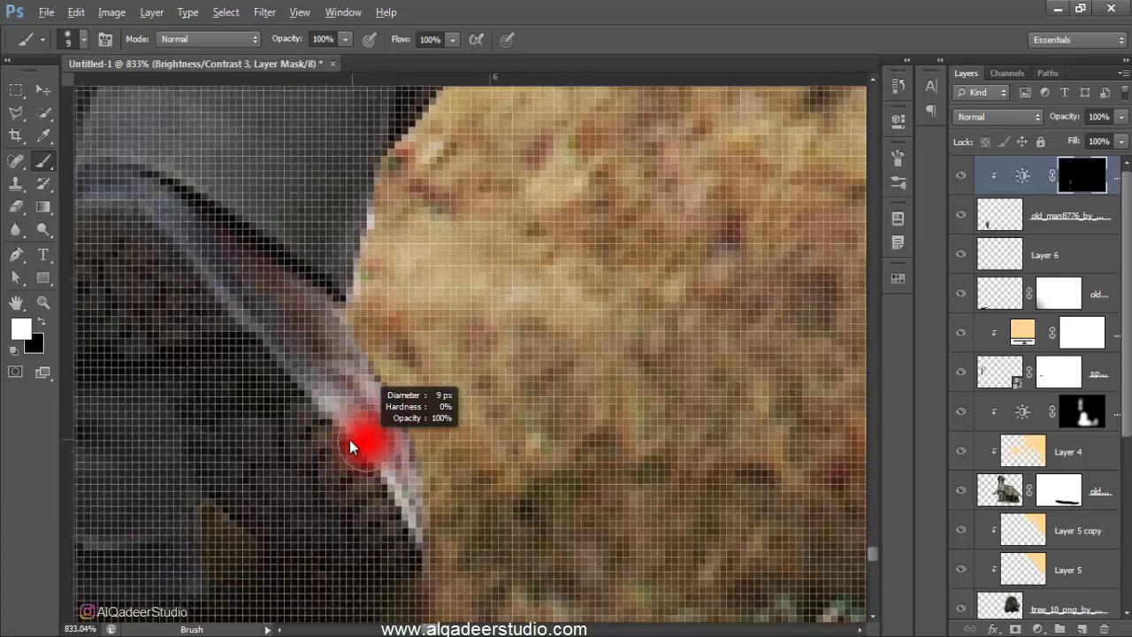
{"action": "scroll", "coordinate": [354, 407], "scroll_direction": "down", "scroll_amount": 1}
{"action": "scroll", "coordinate": [360, 395], "scroll_direction": "down", "scroll_amount": 1}
{"action": "left_click_drag", "start_coordinate": [360, 394], "coordinate": [244, 308]}
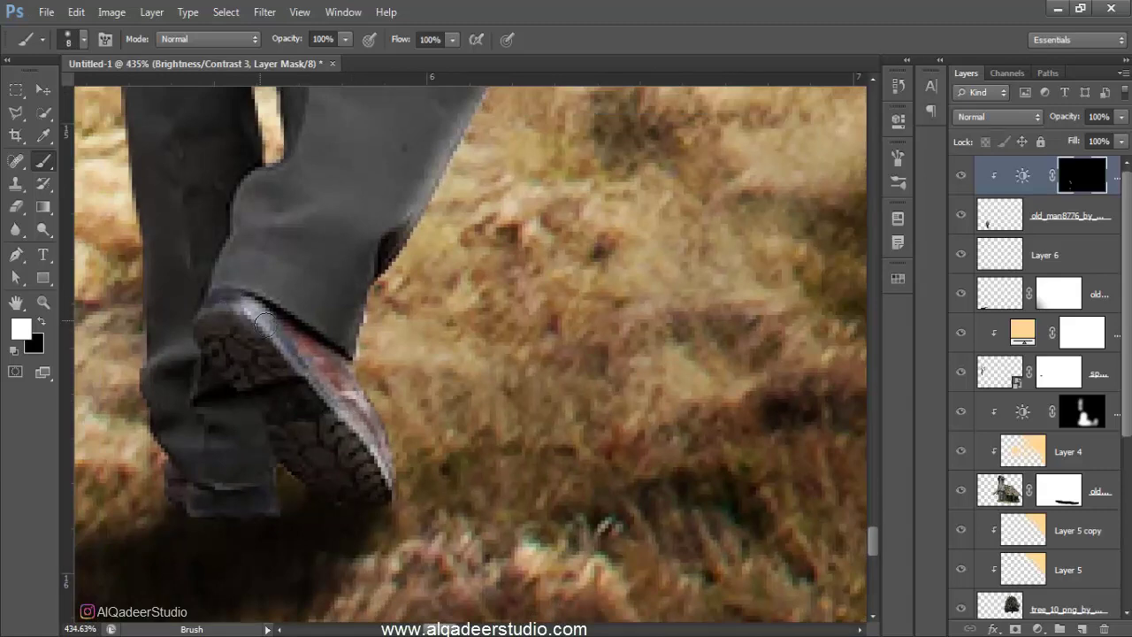
{"action": "scroll", "coordinate": [337, 349], "scroll_direction": "down", "scroll_amount": 2}
{"action": "scroll", "coordinate": [358, 359], "scroll_direction": "down", "scroll_amount": 2}
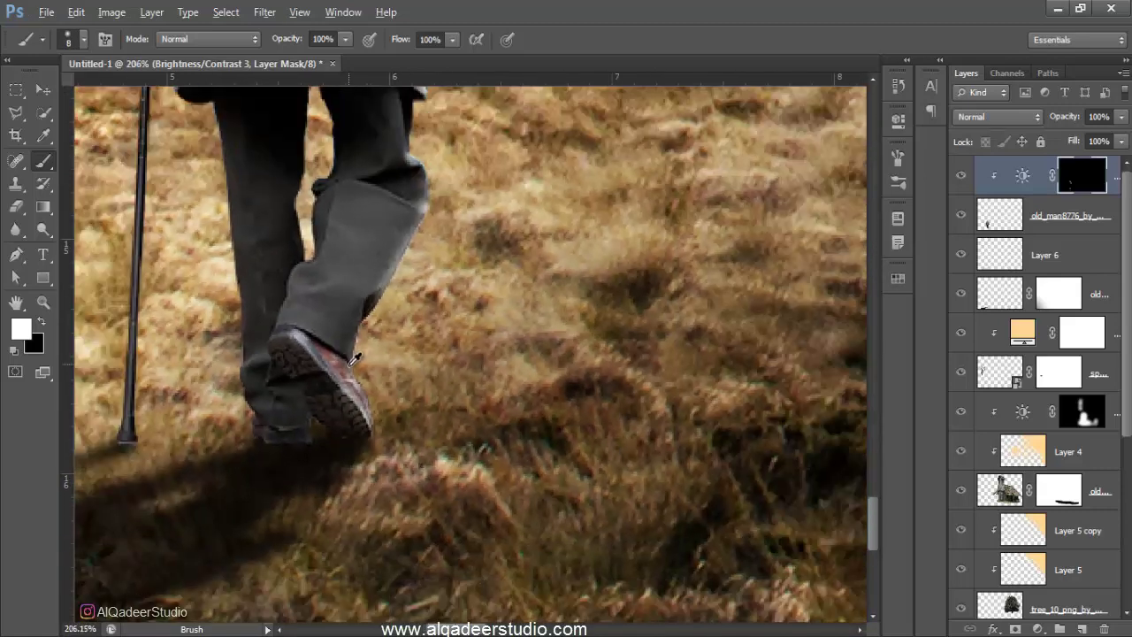
{"action": "scroll", "coordinate": [287, 336], "scroll_direction": "down", "scroll_amount": 2}
{"action": "scroll", "coordinate": [256, 317], "scroll_direction": "down", "scroll_amount": 1}
{"action": "scroll", "coordinate": [247, 326], "scroll_direction": "down", "scroll_amount": 1}
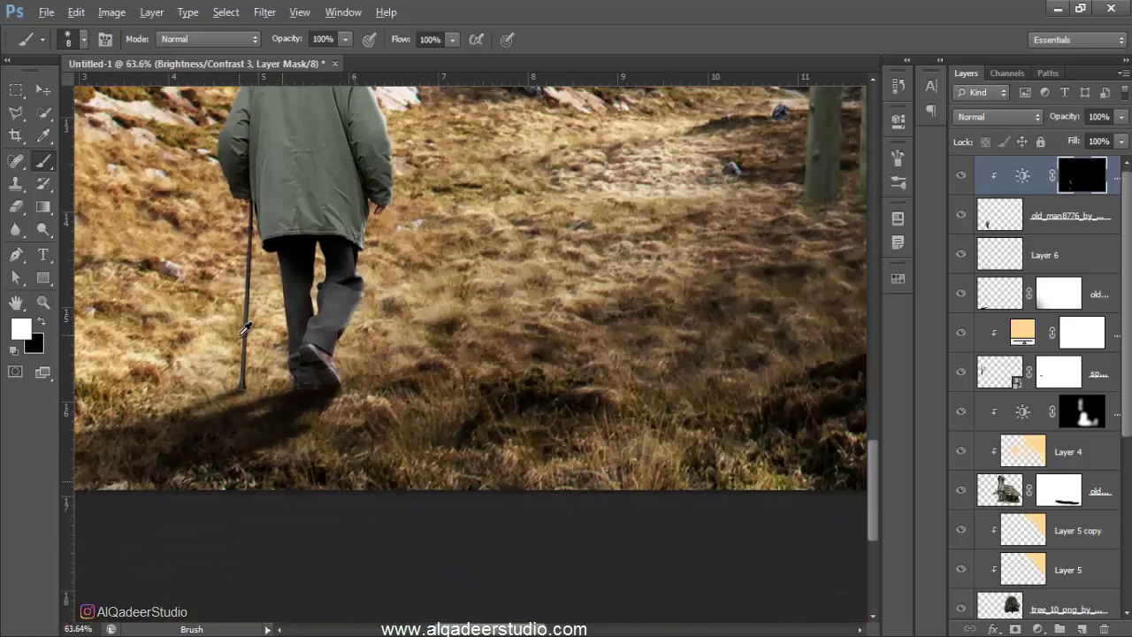
{"action": "left_click_drag", "start_coordinate": [403, 39], "coordinate": [346, 51]}
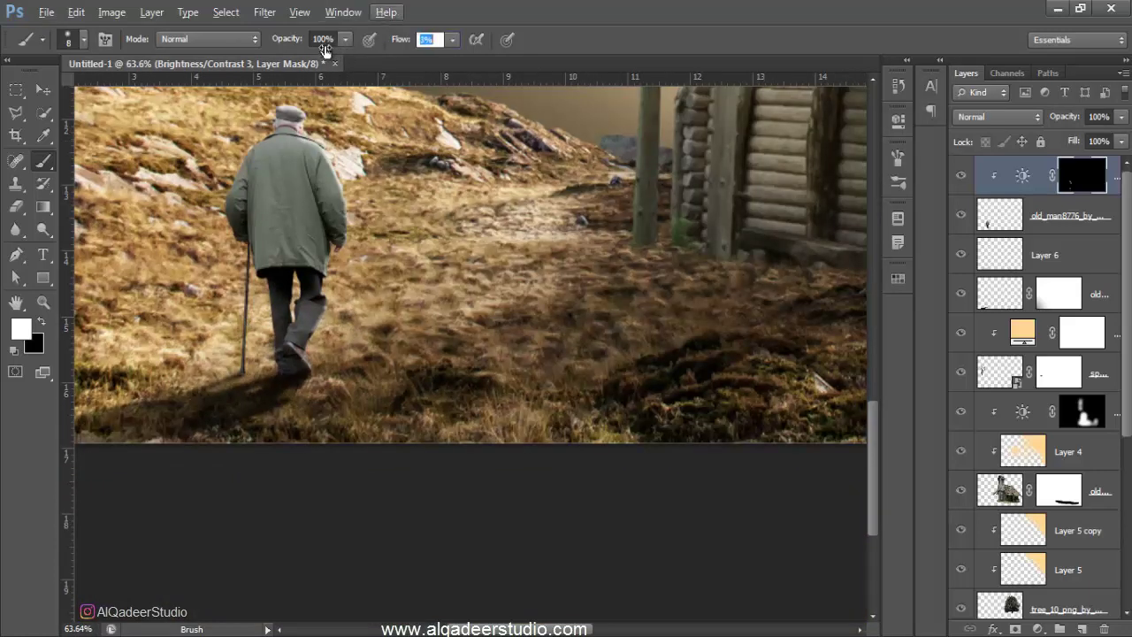
- Confirm 5% brush flow, enlarge the brush to about 40 px, and zoom in on the old man
{"action": "key", "text": "Return"}
{"action": "left_click_drag", "start_coordinate": [297, 255], "coordinate": [320, 271]}
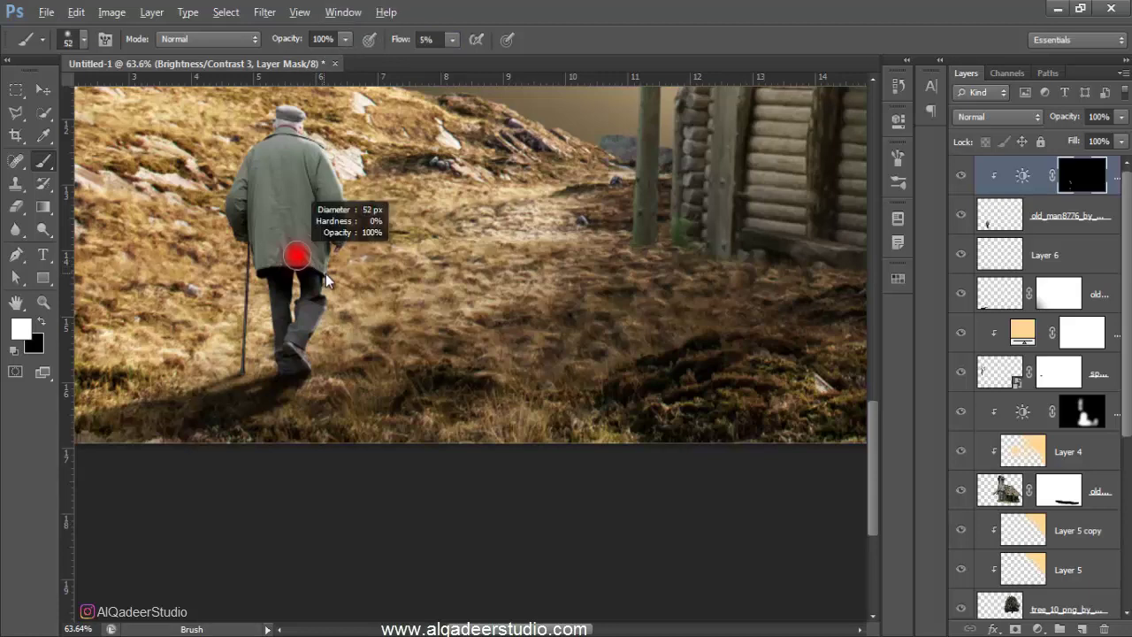
{"action": "scroll", "coordinate": [323, 265], "scroll_direction": "up", "scroll_amount": 4}
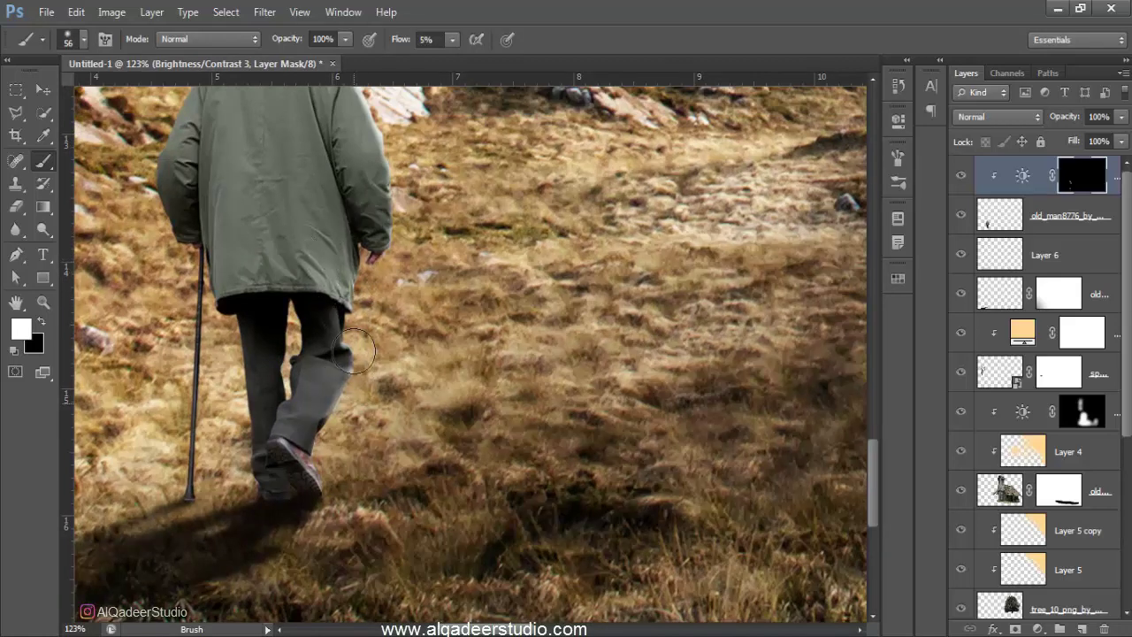
{"action": "scroll", "coordinate": [297, 392], "scroll_direction": "up", "scroll_amount": 2}
{"action": "scroll", "coordinate": [353, 381], "scroll_direction": "up", "scroll_amount": 2}
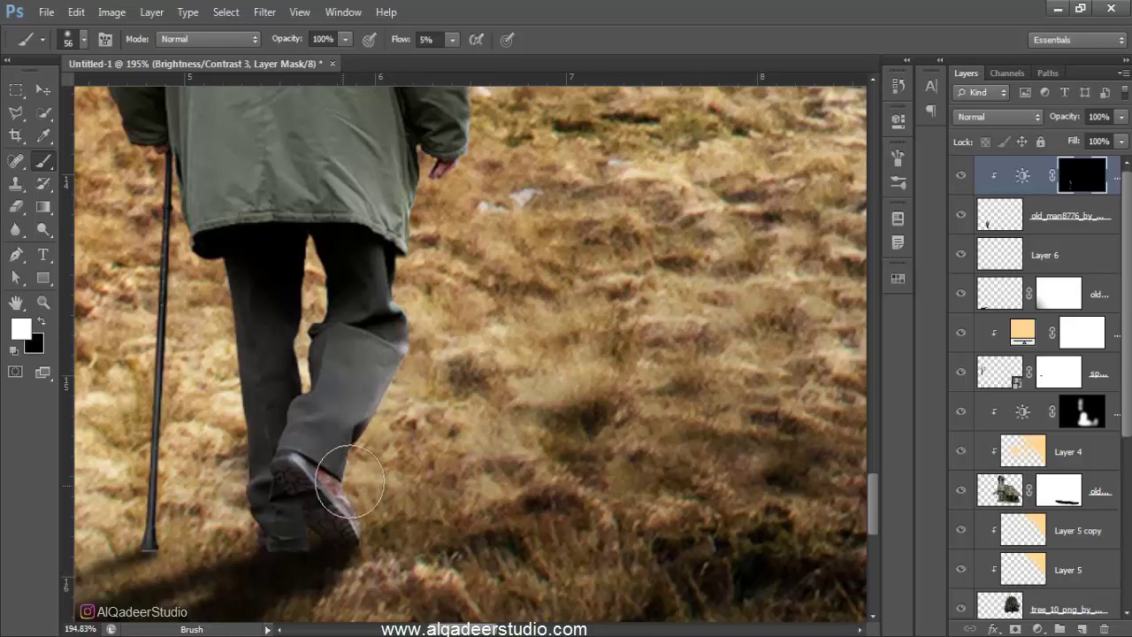
{"action": "scroll", "coordinate": [424, 292], "scroll_direction": "up", "scroll_amount": 2}
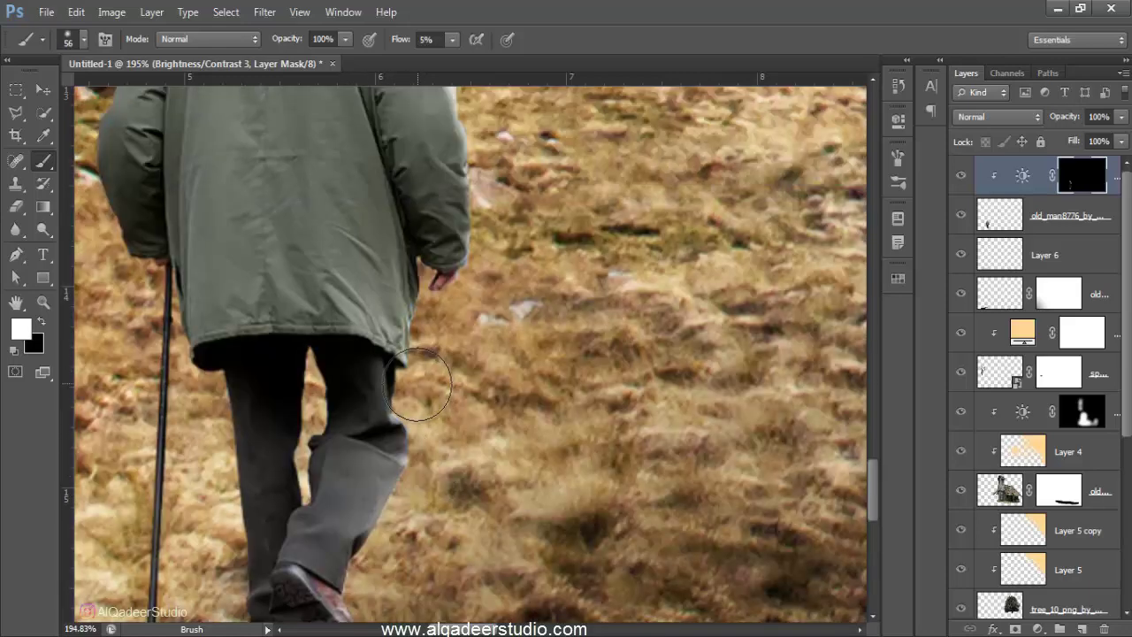
{"action": "scroll", "coordinate": [424, 276], "scroll_direction": "up", "scroll_amount": 2}
{"action": "scroll", "coordinate": [416, 354], "scroll_direction": "up", "scroll_amount": 2}
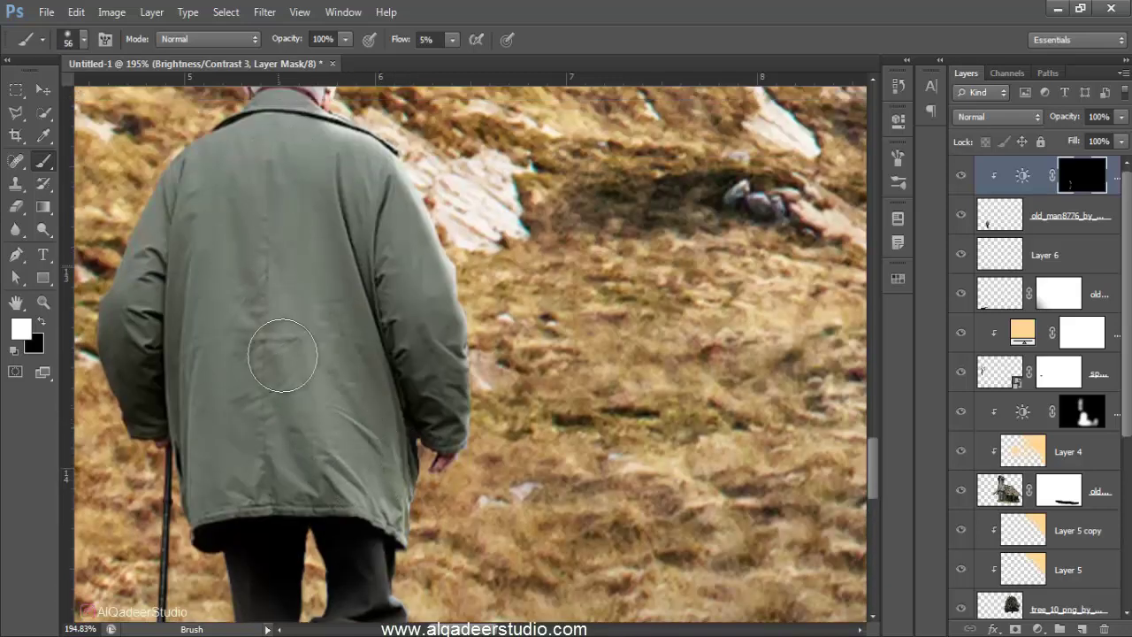
{"action": "scroll", "coordinate": [336, 442], "scroll_direction": "up", "scroll_amount": 2}
{"action": "scroll", "coordinate": [306, 340], "scroll_direction": "up", "scroll_amount": 1}
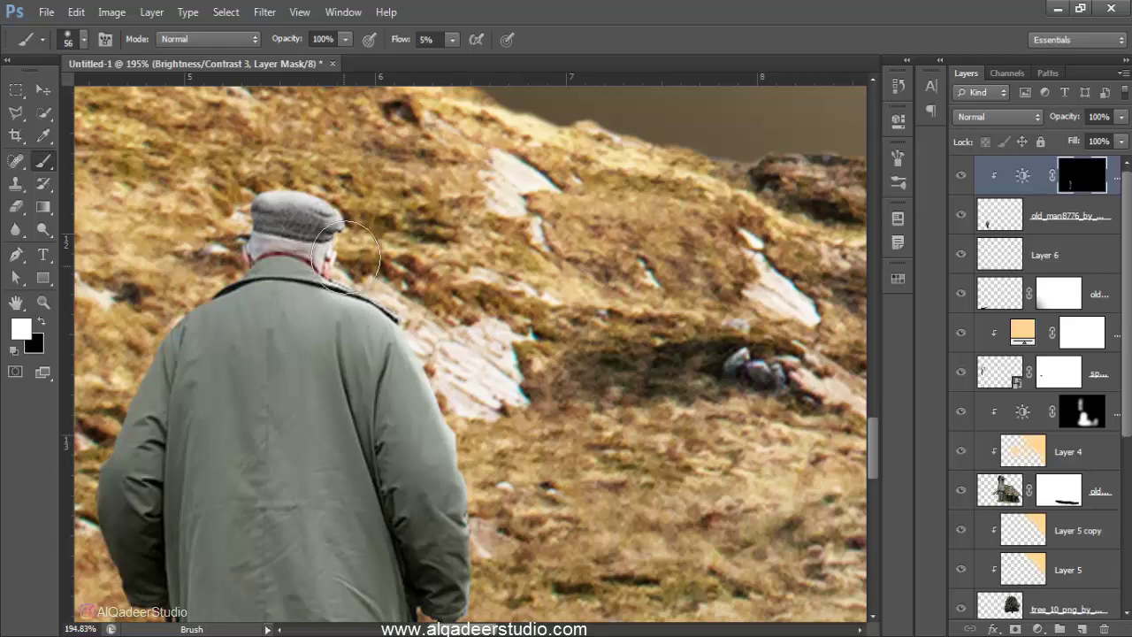
{"action": "scroll", "coordinate": [351, 297], "scroll_direction": "down", "scroll_amount": 2}
{"action": "scroll", "coordinate": [253, 300], "scroll_direction": "down", "scroll_amount": 3}
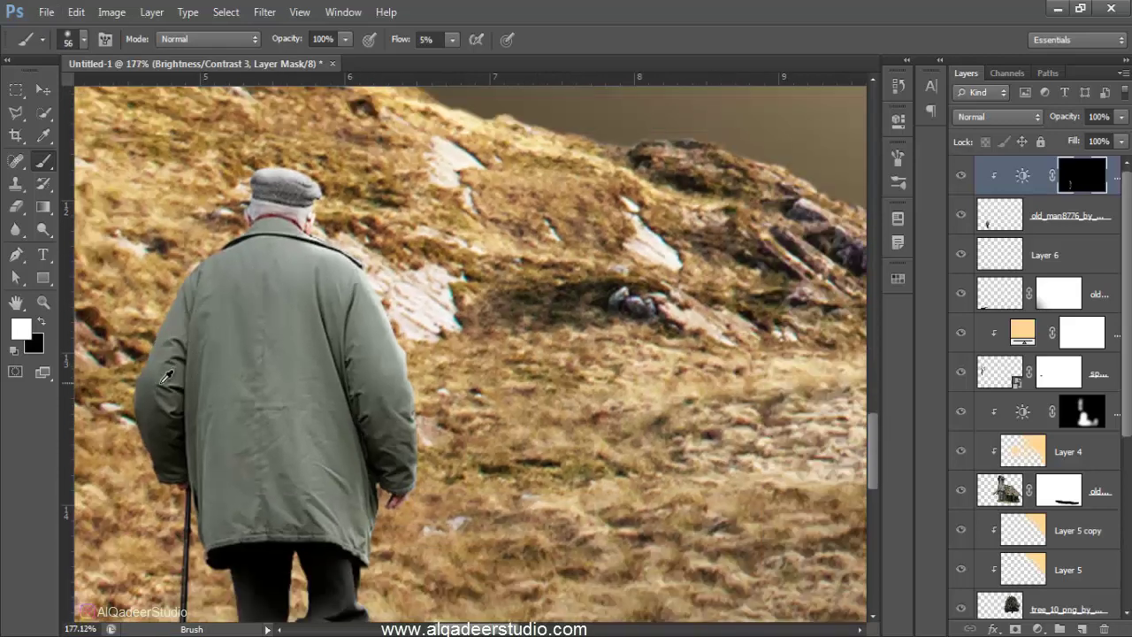
{"action": "scroll", "coordinate": [177, 336], "scroll_direction": "up", "scroll_amount": 5}
- Shrink the brush to 33 px and zoom back out to fit the canvas
{"action": "right_click", "coordinate": [133, 354], "text": "alt"}
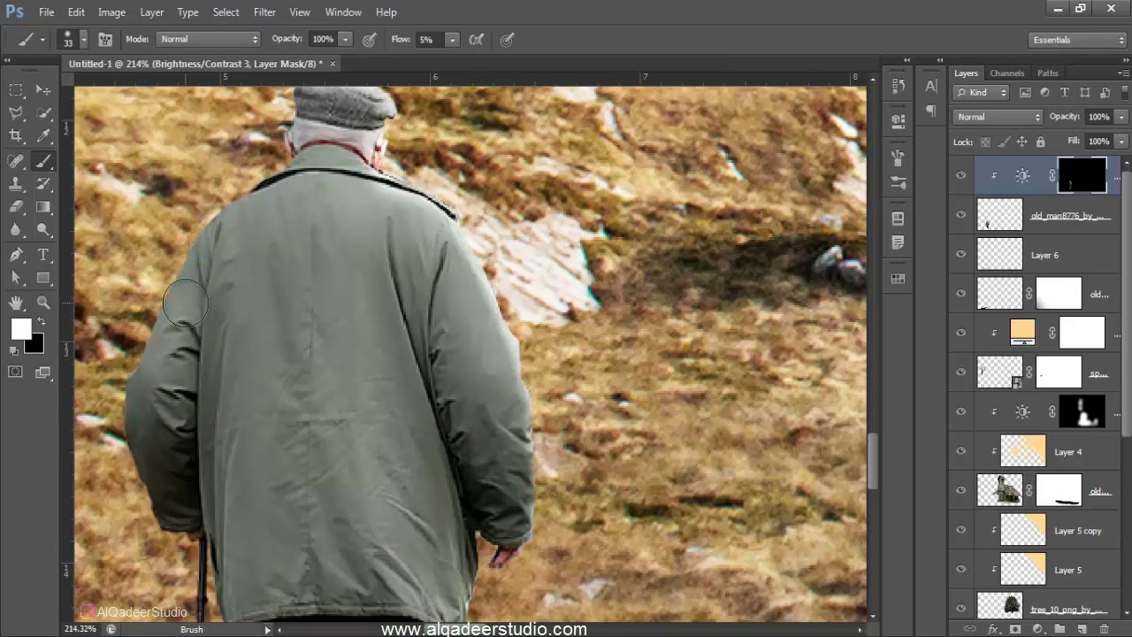
{"action": "scroll", "coordinate": [178, 383], "scroll_direction": "down", "scroll_amount": 5}
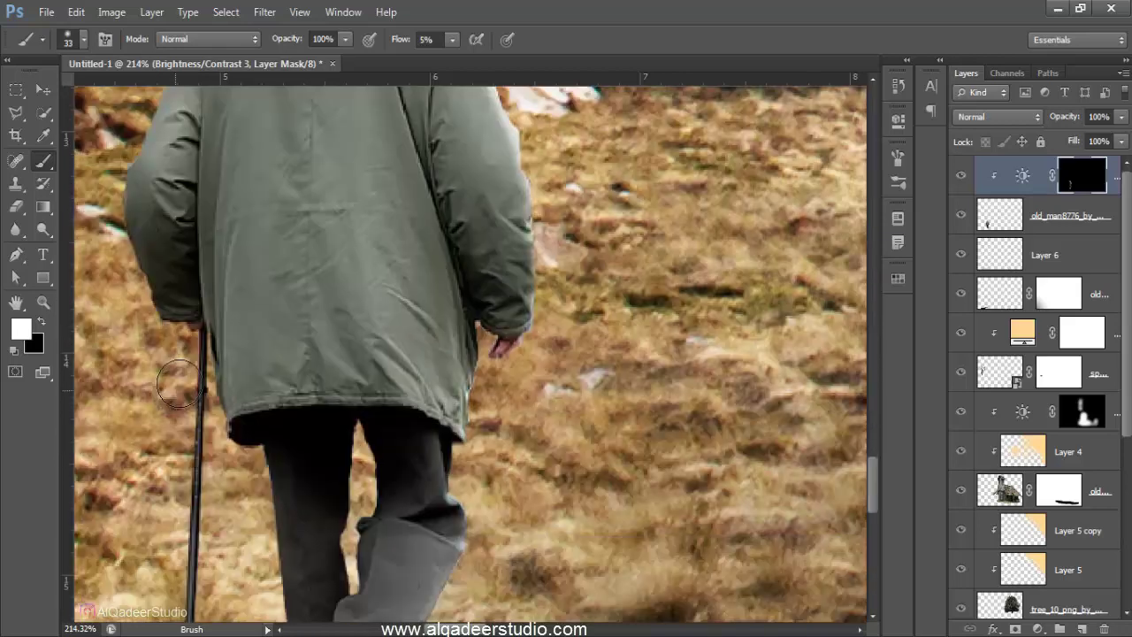
{"action": "scroll", "coordinate": [193, 469], "scroll_direction": "down", "scroll_amount": 2}
{"action": "scroll", "coordinate": [277, 346], "scroll_direction": "down", "scroll_amount": 2}
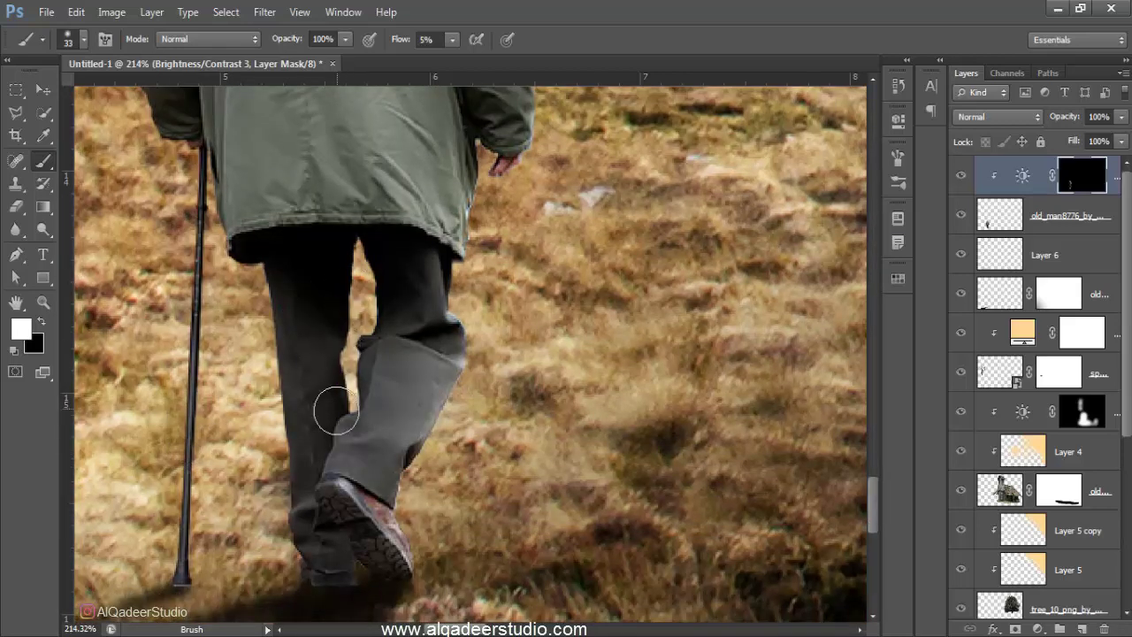
{"action": "scroll", "coordinate": [345, 442], "scroll_direction": "down", "scroll_amount": 2}
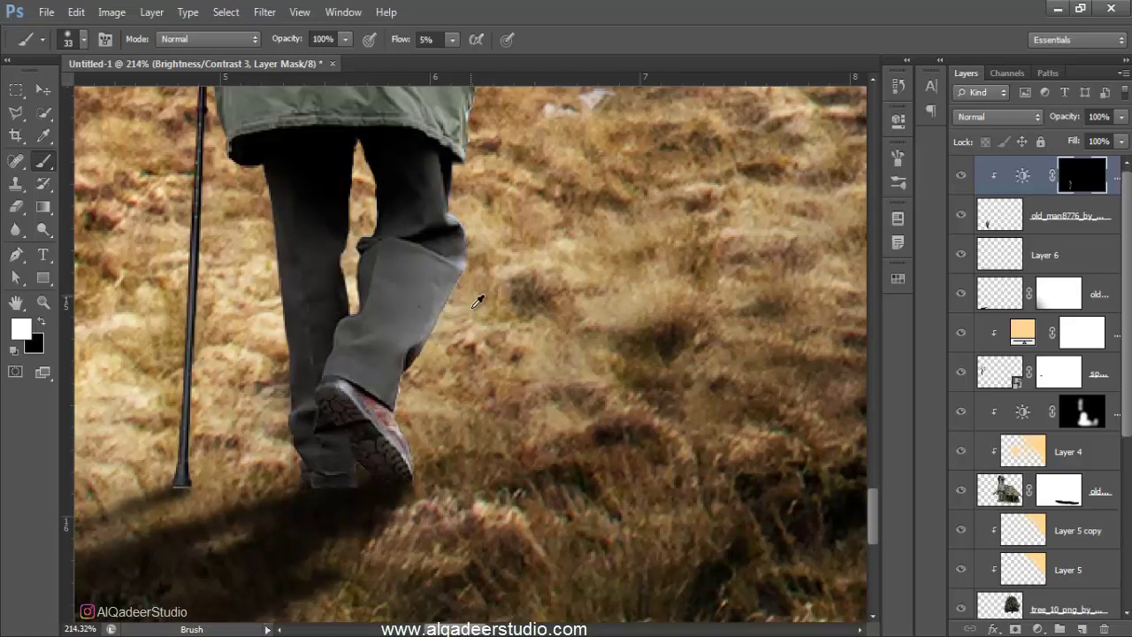
{"action": "scroll", "coordinate": [473, 309], "scroll_direction": "down", "scroll_amount": 4}
{"action": "scroll", "coordinate": [398, 442], "scroll_direction": "down", "scroll_amount": 1}
{"action": "scroll", "coordinate": [433, 442], "scroll_direction": "down", "scroll_amount": 1}
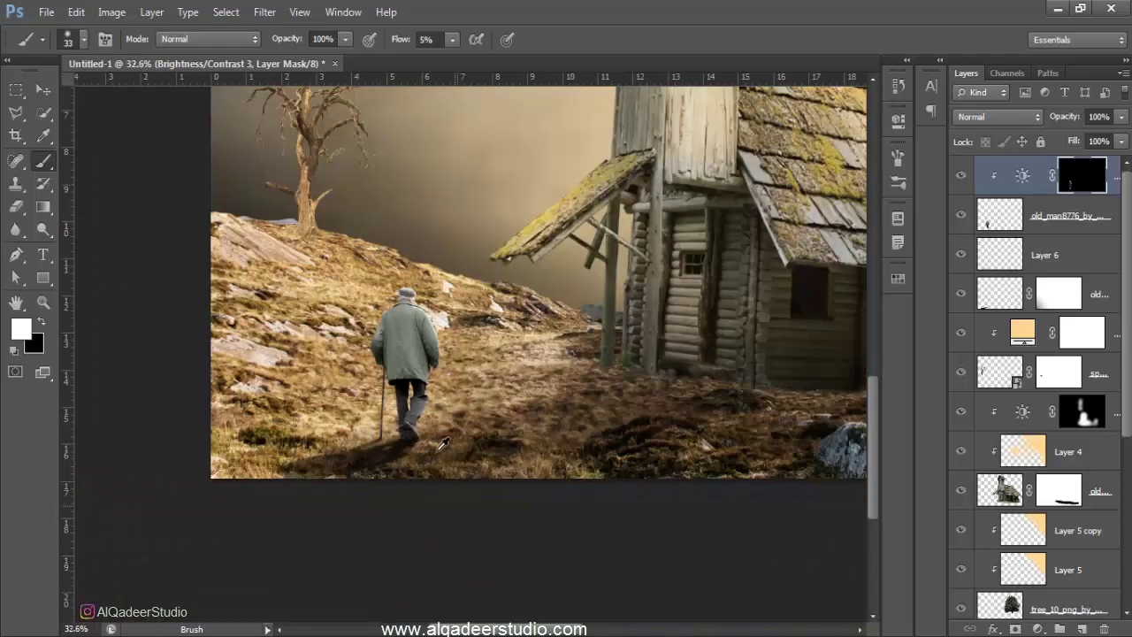
{"action": "scroll", "coordinate": [455, 440], "scroll_direction": "down", "scroll_amount": 1}
{"action": "scroll", "coordinate": [458, 440], "scroll_direction": "down", "scroll_amount": 1}
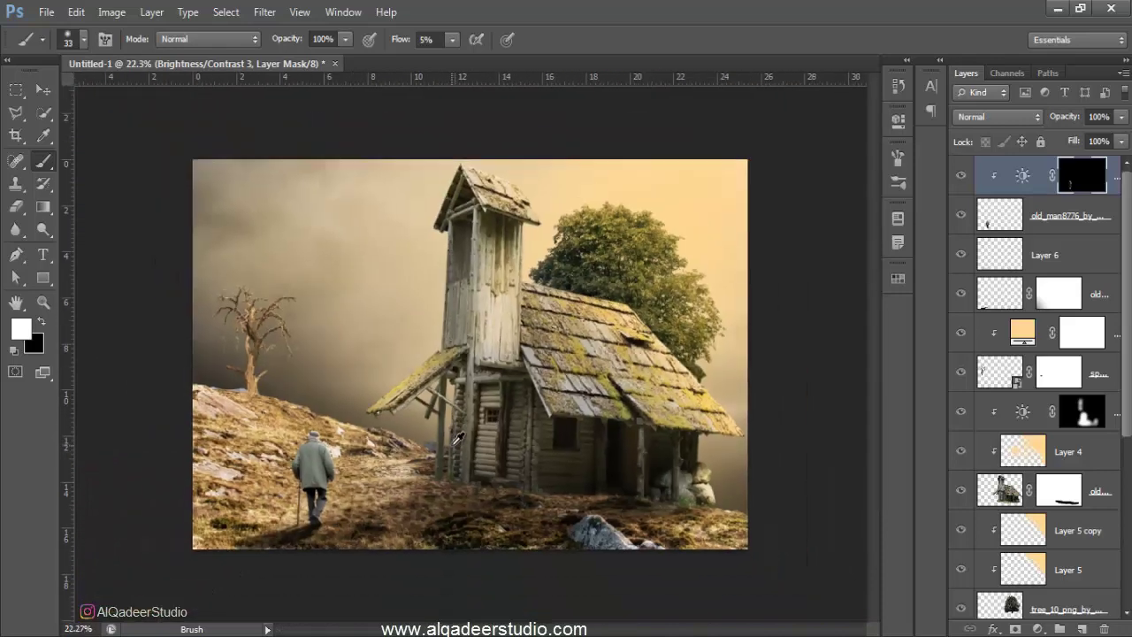
- Compare the adjustment on and off, then give the old_man layer a white mask
{"action": "left_click", "coordinate": [962, 175]}
{"action": "left_click", "coordinate": [1063, 230]}
{"action": "left_click", "coordinate": [1015, 628]}
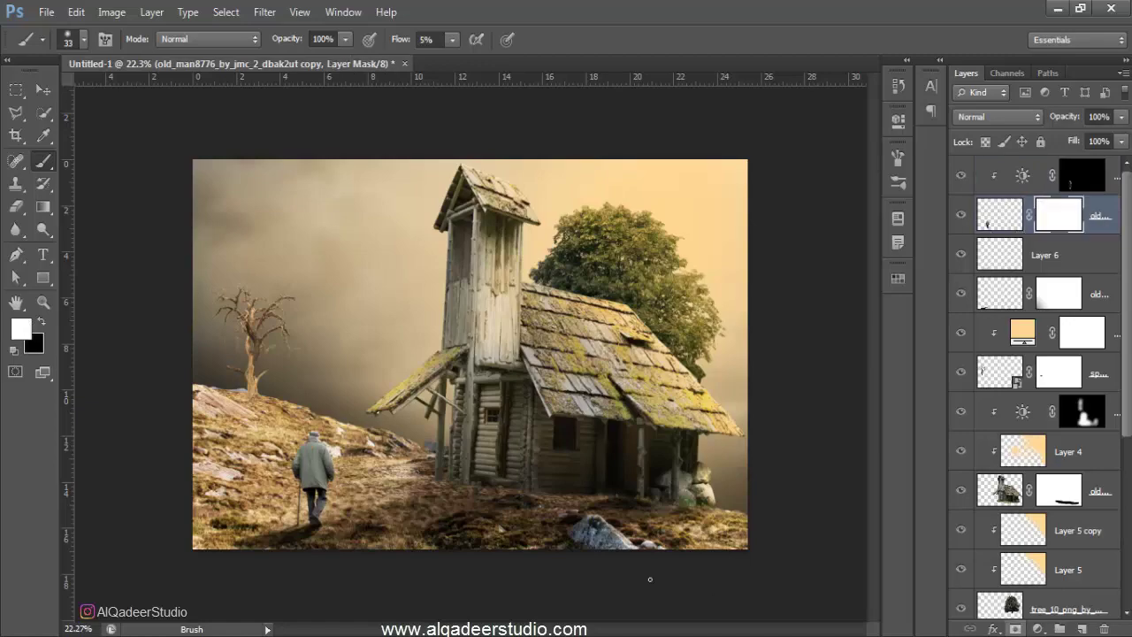
{"action": "scroll", "coordinate": [276, 517], "scroll_direction": "up", "scroll_amount": 2}
{"action": "scroll", "coordinate": [270, 526], "scroll_direction": "up", "scroll_amount": 2}
{"action": "scroll", "coordinate": [265, 539], "scroll_direction": "up", "scroll_amount": 2}
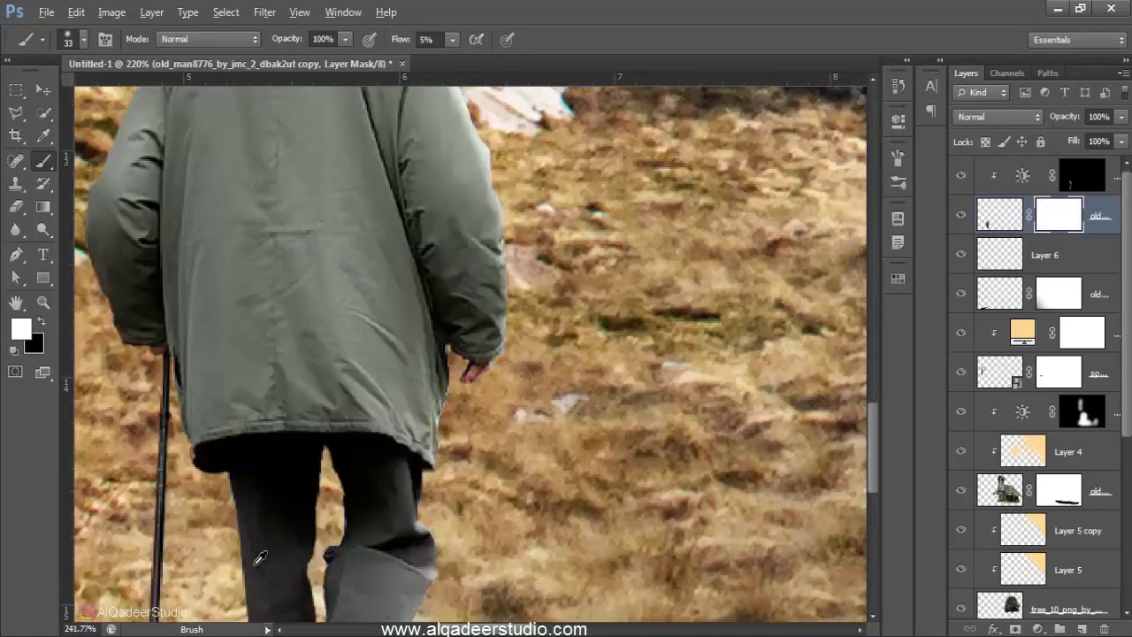
{"action": "scroll", "coordinate": [259, 557], "scroll_direction": "up", "scroll_amount": 2}
{"action": "scroll", "coordinate": [298, 518], "scroll_direction": "up", "scroll_amount": 2}
{"action": "scroll", "coordinate": [298, 576], "scroll_direction": "up", "scroll_amount": 2}
{"action": "scroll", "coordinate": [309, 538], "scroll_direction": "up", "scroll_amount": 1}
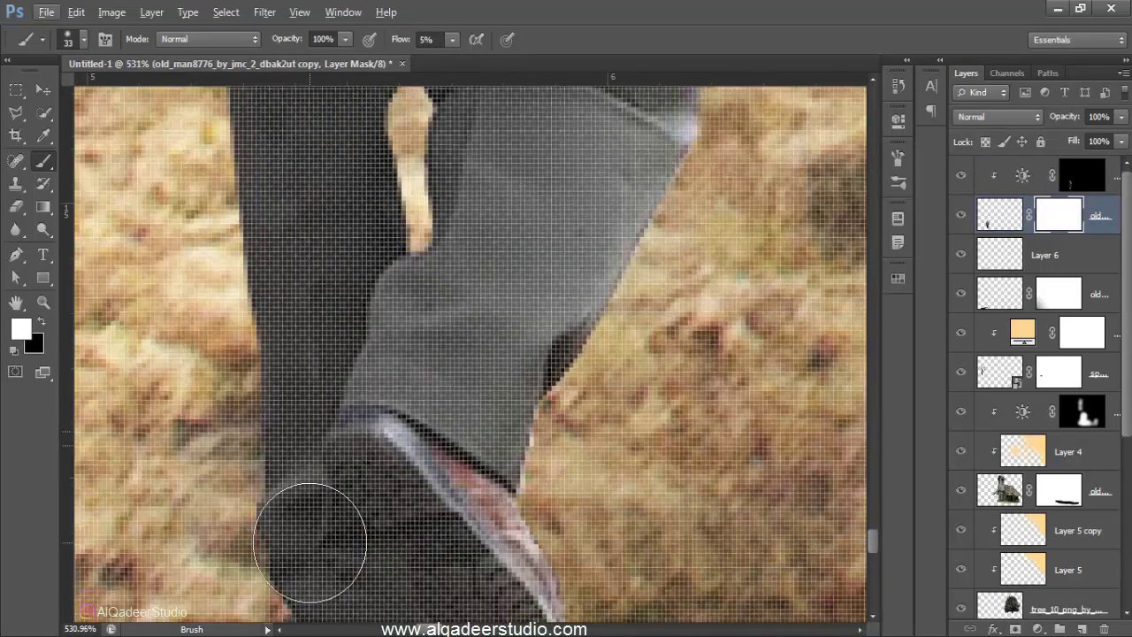
{"action": "scroll", "coordinate": [408, 484], "scroll_direction": "up", "scroll_amount": 1}
{"action": "scroll", "coordinate": [511, 496], "scroll_direction": "down", "scroll_amount": 2}
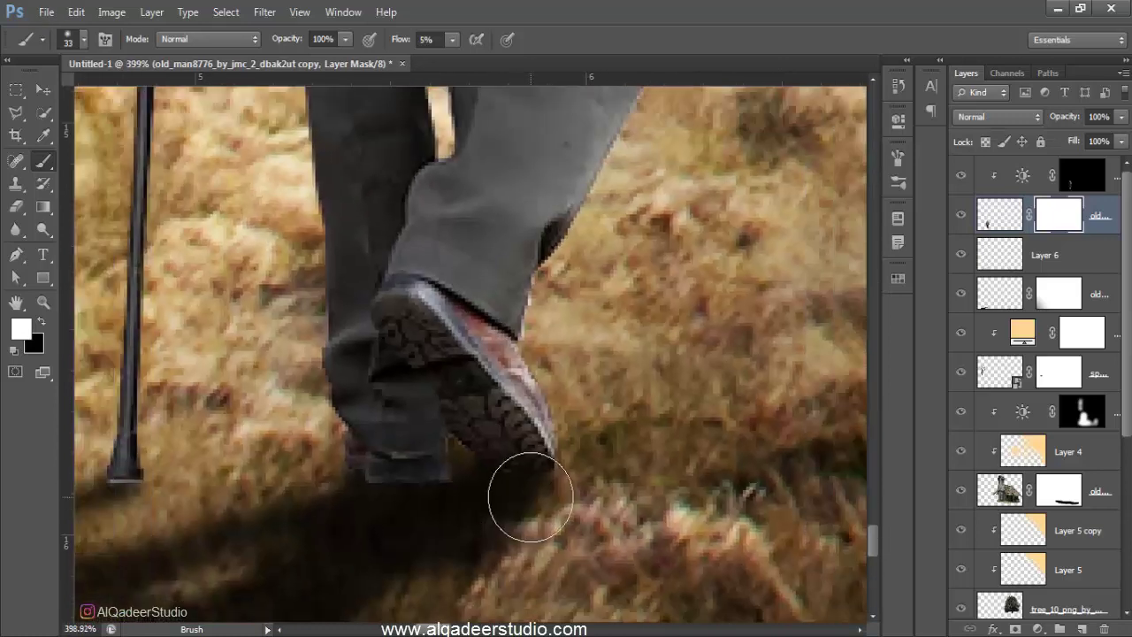
- Paint black with a 29 px brush under the man's shoe to blend its edge
{"action": "left_click_drag", "start_coordinate": [514, 496], "coordinate": [506, 495]}
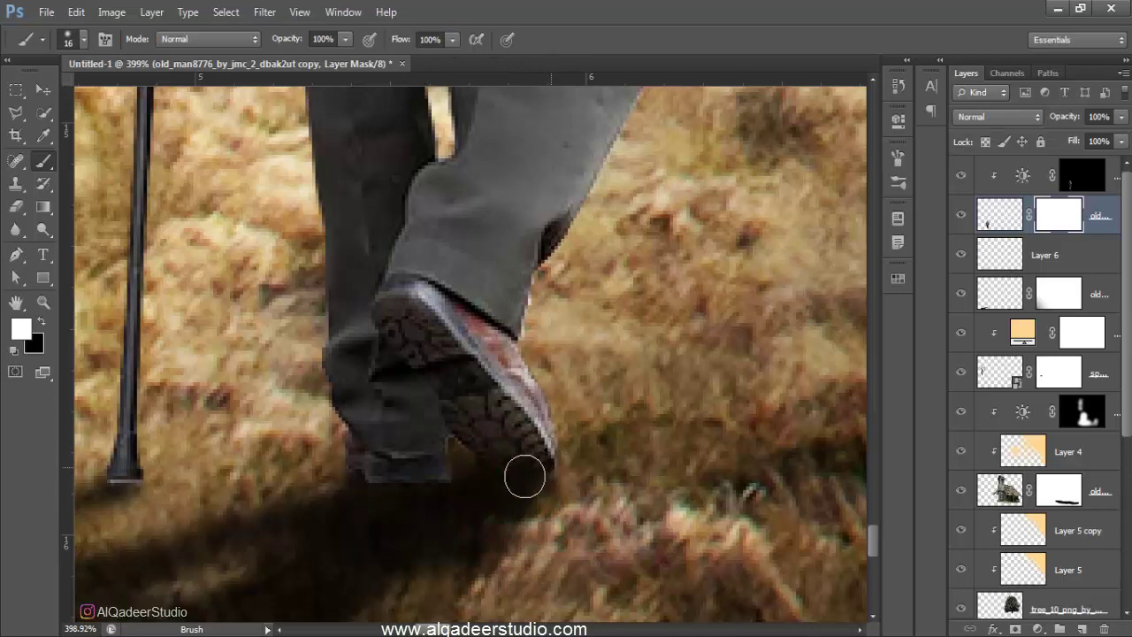
{"action": "left_click", "coordinate": [38, 322]}
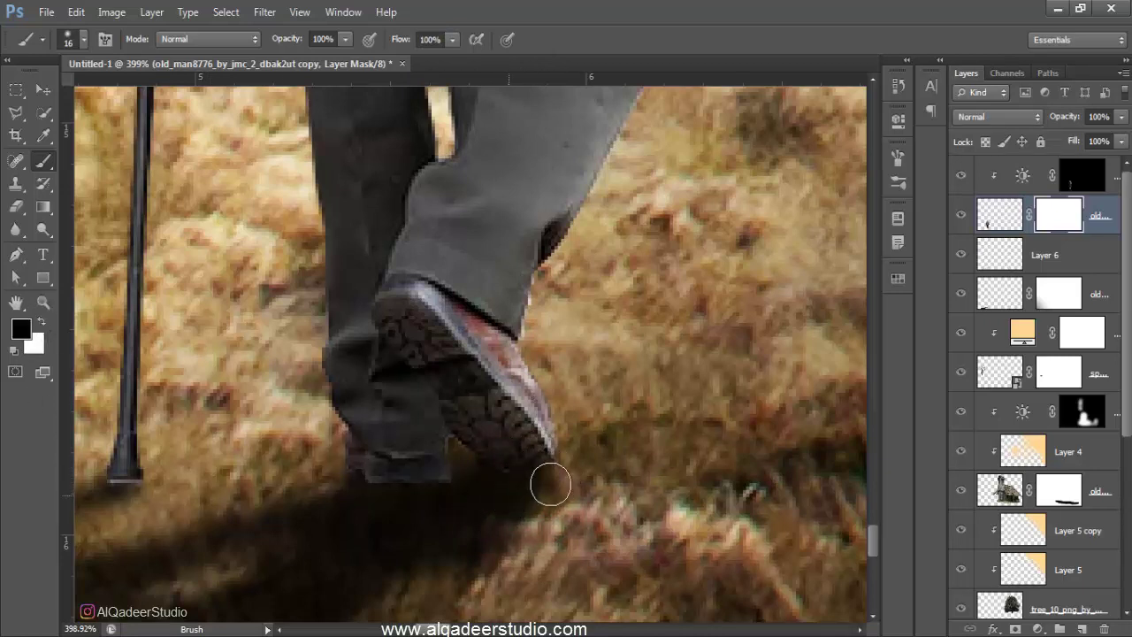
{"action": "left_click_drag", "start_coordinate": [522, 515], "coordinate": [528, 515]}
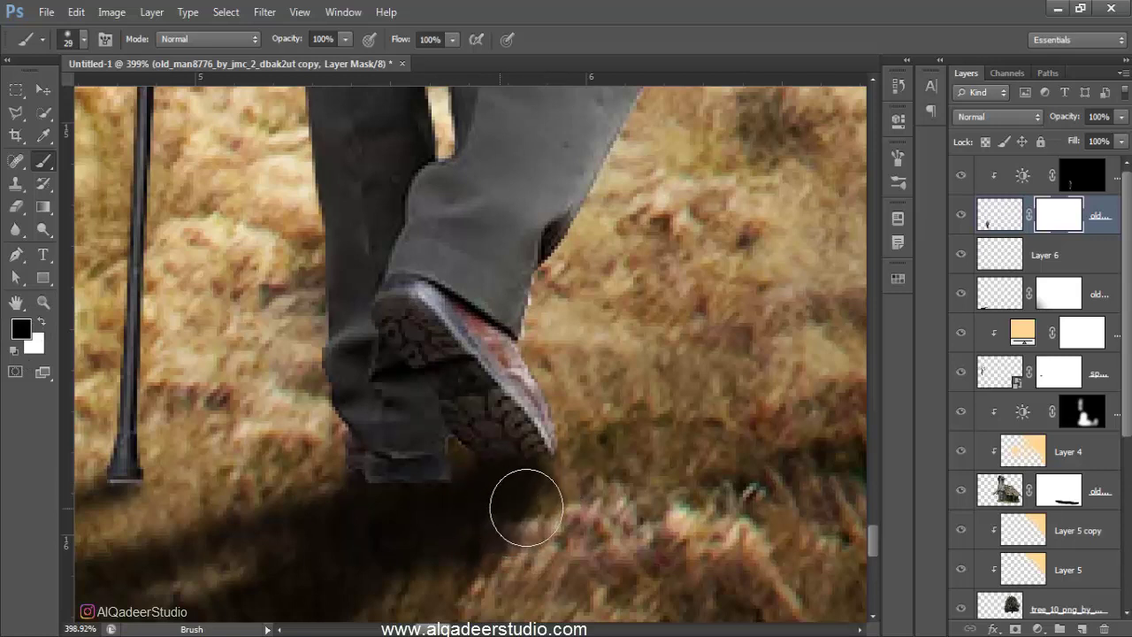
{"action": "mouse_move", "coordinate": [457, 518]}
{"action": "left_mouse_down"}
{"action": "mouse_move", "coordinate": [335, 513]}
{"action": "mouse_move", "coordinate": [399, 503]}
{"action": "mouse_move", "coordinate": [324, 513]}
{"action": "mouse_move", "coordinate": [132, 496]}
{"action": "mouse_move", "coordinate": [120, 509]}
{"action": "mouse_move", "coordinate": [342, 501]}
{"action": "left_mouse_up"}
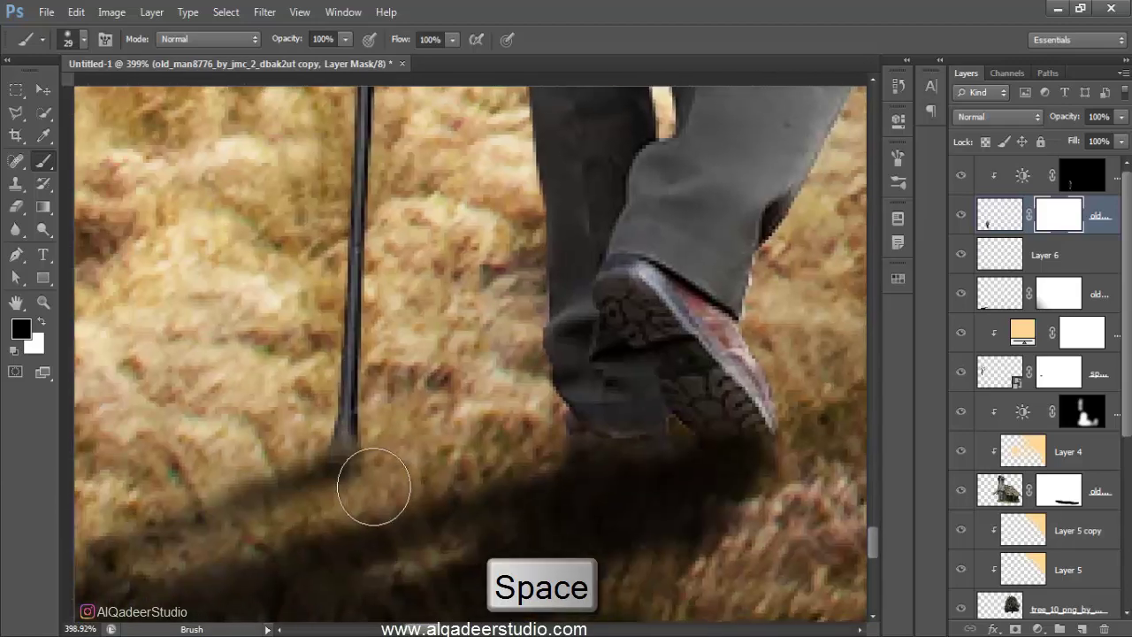
{"action": "scroll", "coordinate": [324, 498], "scroll_direction": "down", "scroll_amount": 5}
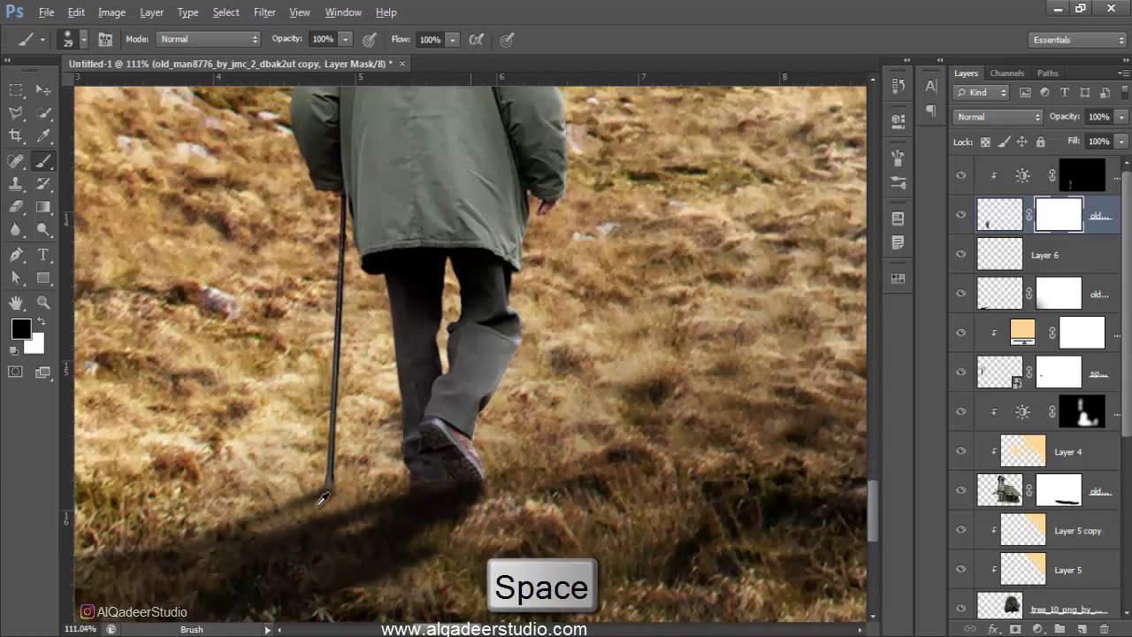
{"action": "scroll", "coordinate": [473, 529], "scroll_direction": "down", "scroll_amount": 2}
{"action": "scroll", "coordinate": [473, 528], "scroll_direction": "down", "scroll_amount": 1}
{"action": "scroll", "coordinate": [473, 529], "scroll_direction": "down", "scroll_amount": 1}
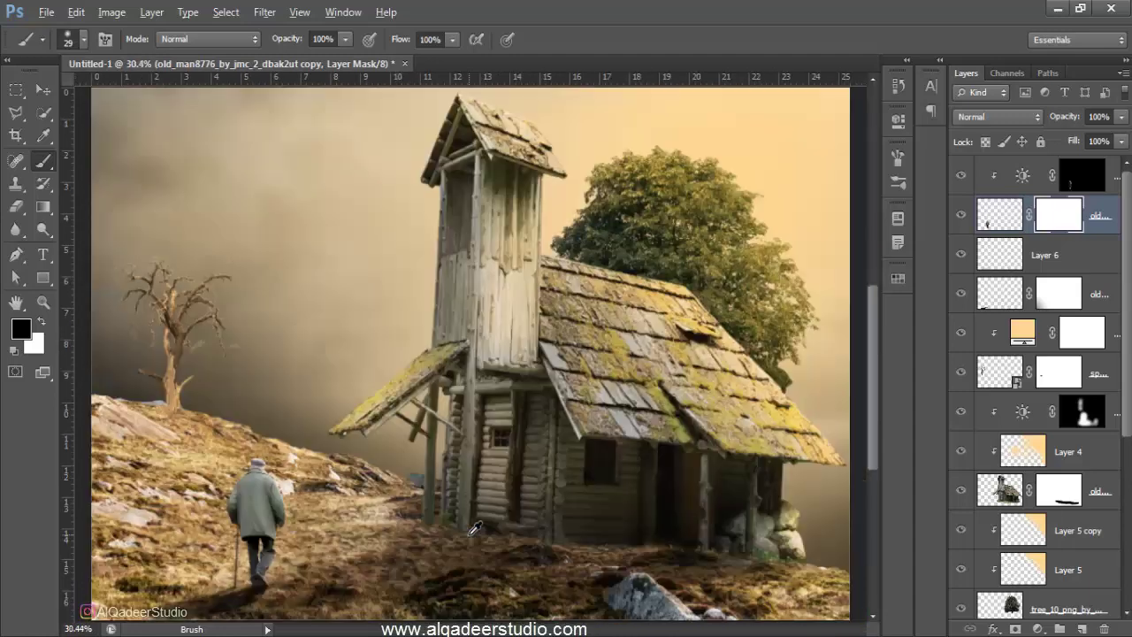
{"action": "scroll", "coordinate": [473, 528], "scroll_direction": "down", "scroll_amount": 1}
{"action": "scroll", "coordinate": [473, 529], "scroll_direction": "down", "scroll_amount": 1}
- Add a layer mask to the autumn_rays layer and zoom in on the hilltop
{"action": "scroll", "coordinate": [1015, 445], "scroll_direction": "down", "scroll_amount": 3}
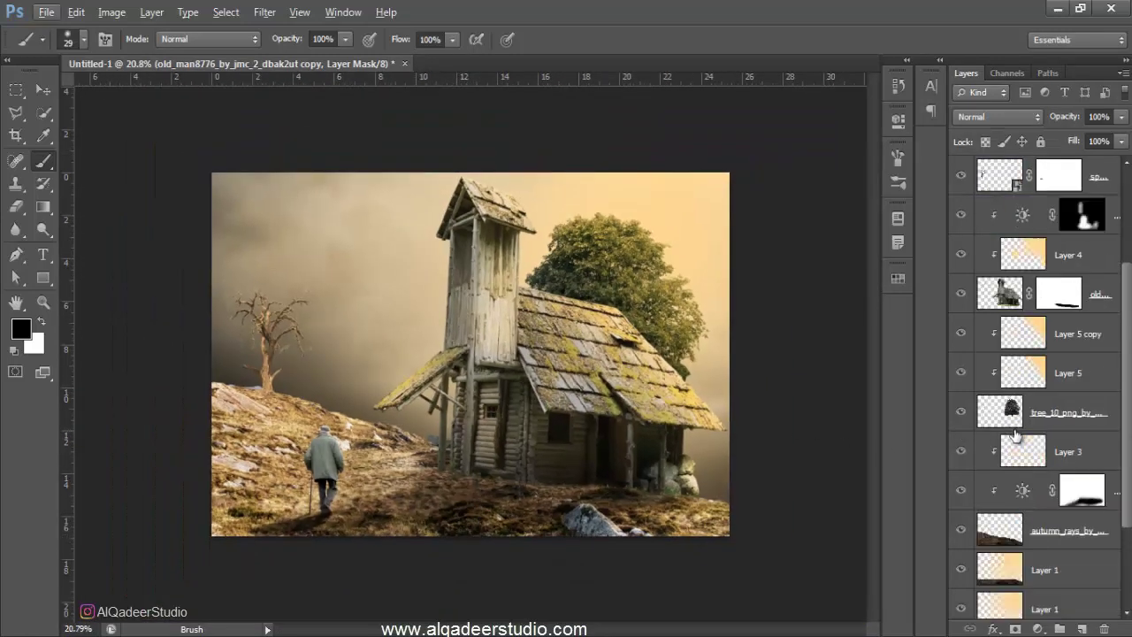
{"action": "scroll", "coordinate": [1016, 445], "scroll_direction": "down", "scroll_amount": 2}
{"action": "scroll", "coordinate": [1016, 445], "scroll_direction": "down", "scroll_amount": 1}
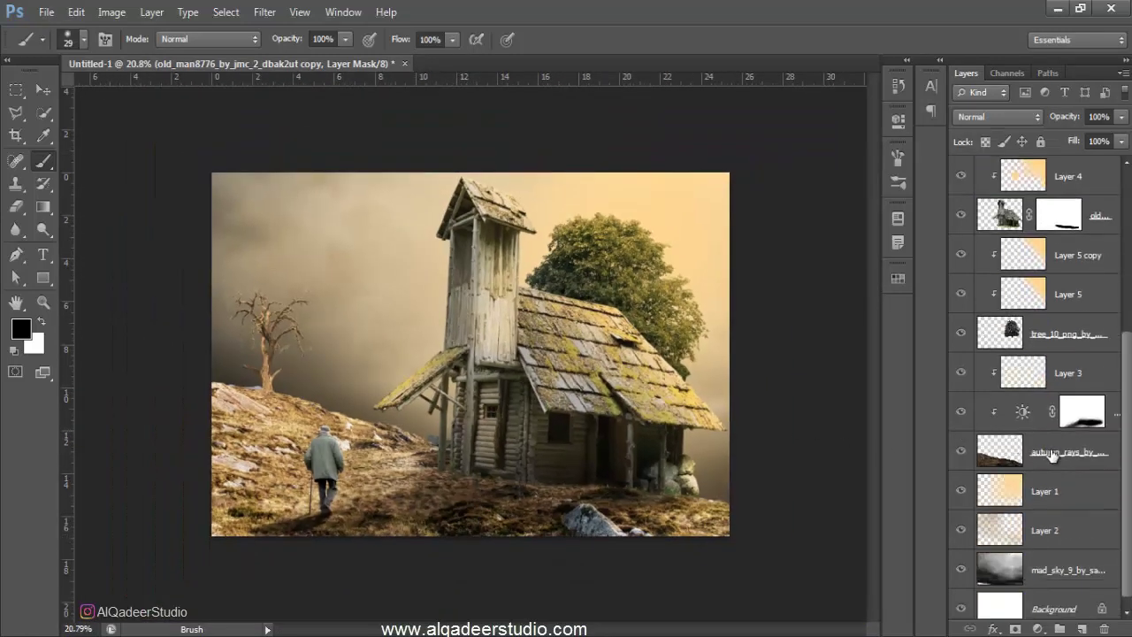
{"action": "left_click", "coordinate": [1051, 453]}
{"action": "left_click", "coordinate": [1015, 629]}
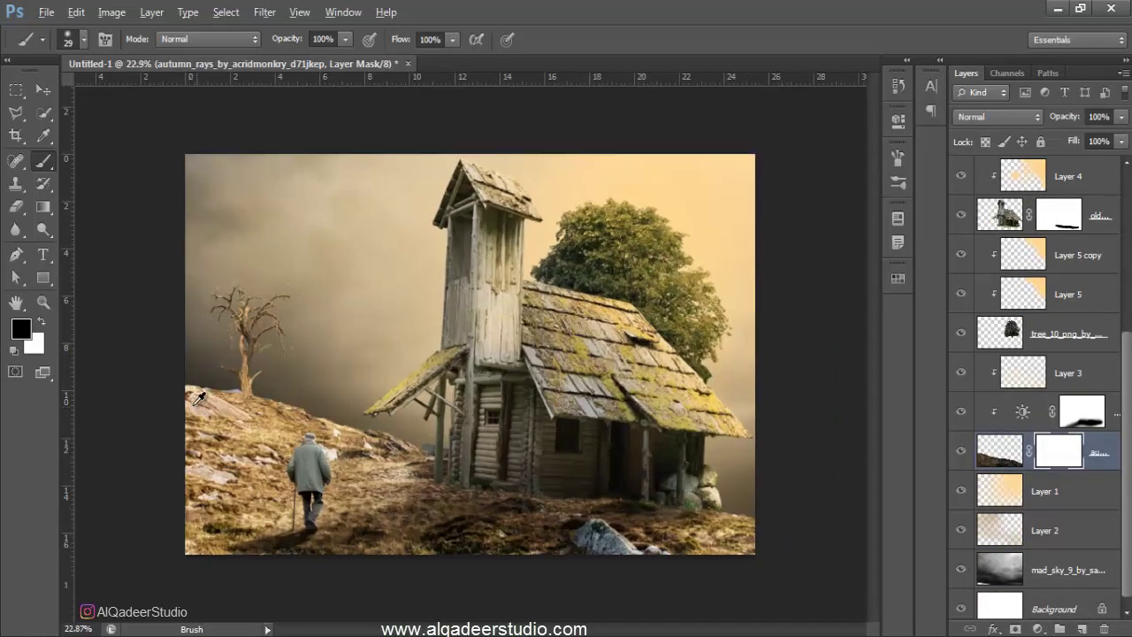
{"action": "scroll", "coordinate": [294, 390], "scroll_direction": "up", "scroll_amount": 5}
{"action": "scroll", "coordinate": [89, 412], "scroll_direction": "up", "scroll_amount": 2}
{"action": "scroll", "coordinate": [83, 404], "scroll_direction": "up", "scroll_amount": 2}
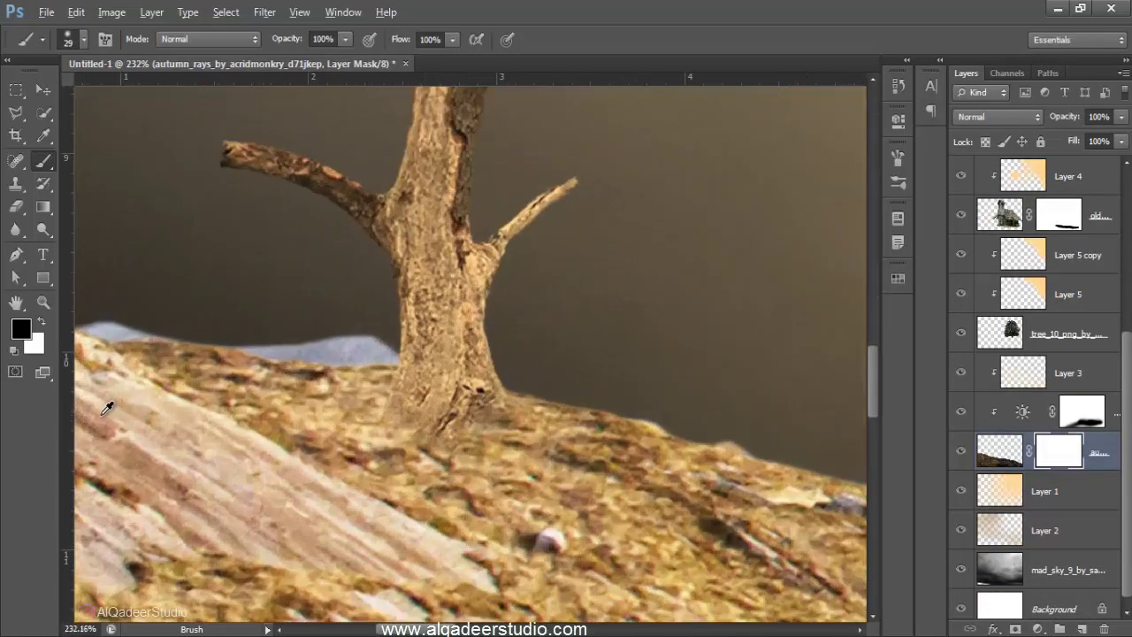
{"action": "scroll", "coordinate": [106, 404], "scroll_direction": "up", "scroll_amount": 1}
{"action": "scroll", "coordinate": [393, 340], "scroll_direction": "up", "scroll_amount": 2}
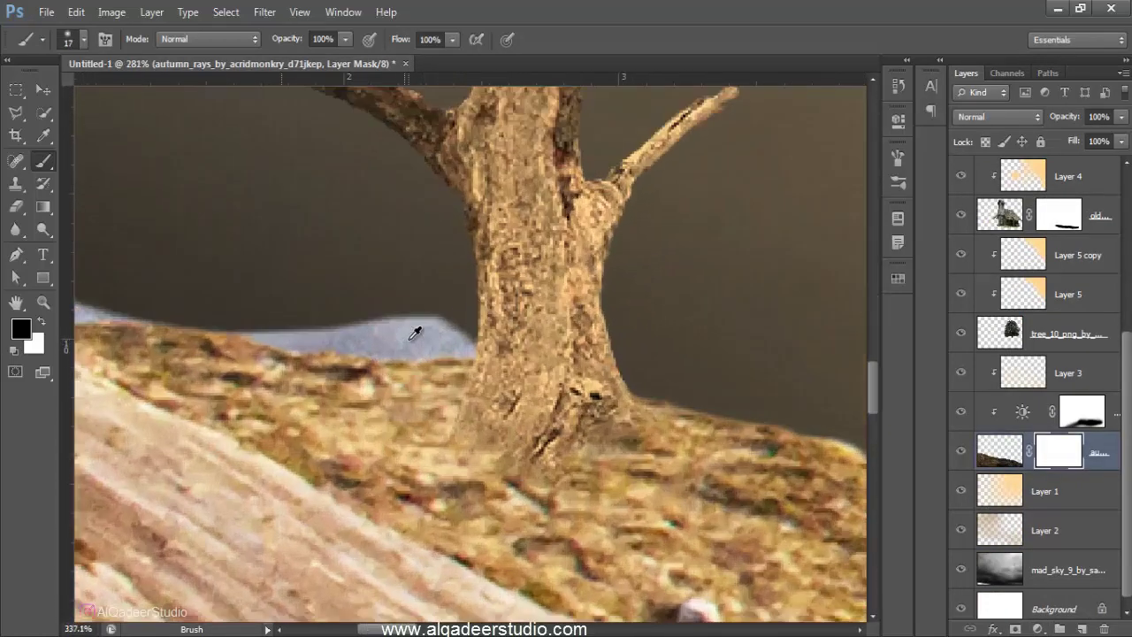
- Paint out the pale bluish strip along the hilltop on the autumn_rays mask, then zoom out
{"action": "mouse_move", "coordinate": [484, 344]}
{"action": "left_mouse_down"}
{"action": "mouse_move", "coordinate": [309, 339]}
{"action": "mouse_move", "coordinate": [177, 316]}
{"action": "left_mouse_up"}
{"action": "mouse_move", "coordinate": [489, 304]}
{"action": "left_mouse_down"}
{"action": "mouse_move", "coordinate": [313, 309]}
{"action": "mouse_move", "coordinate": [476, 320]}
{"action": "mouse_move", "coordinate": [404, 354]}
{"action": "mouse_move", "coordinate": [225, 316]}
{"action": "left_mouse_up"}
{"action": "left_click_drag", "start_coordinate": [402, 325], "coordinate": [670, 337]}
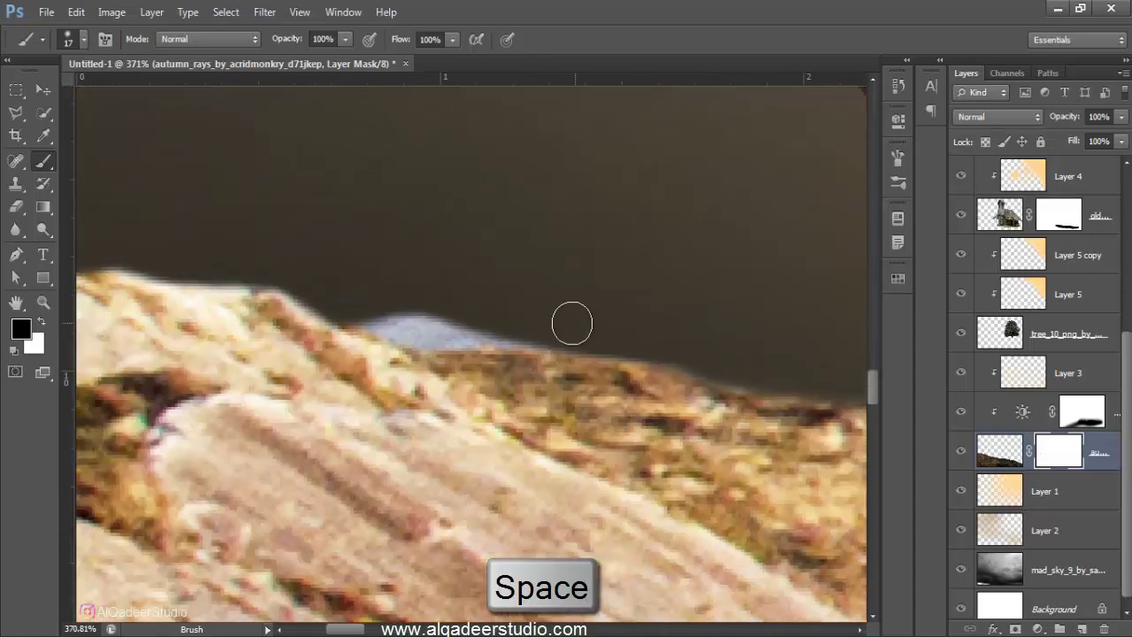
{"action": "mouse_move", "coordinate": [571, 321]}
{"action": "left_mouse_down"}
{"action": "mouse_move", "coordinate": [390, 330]}
{"action": "mouse_move", "coordinate": [323, 293]}
{"action": "left_mouse_up"}
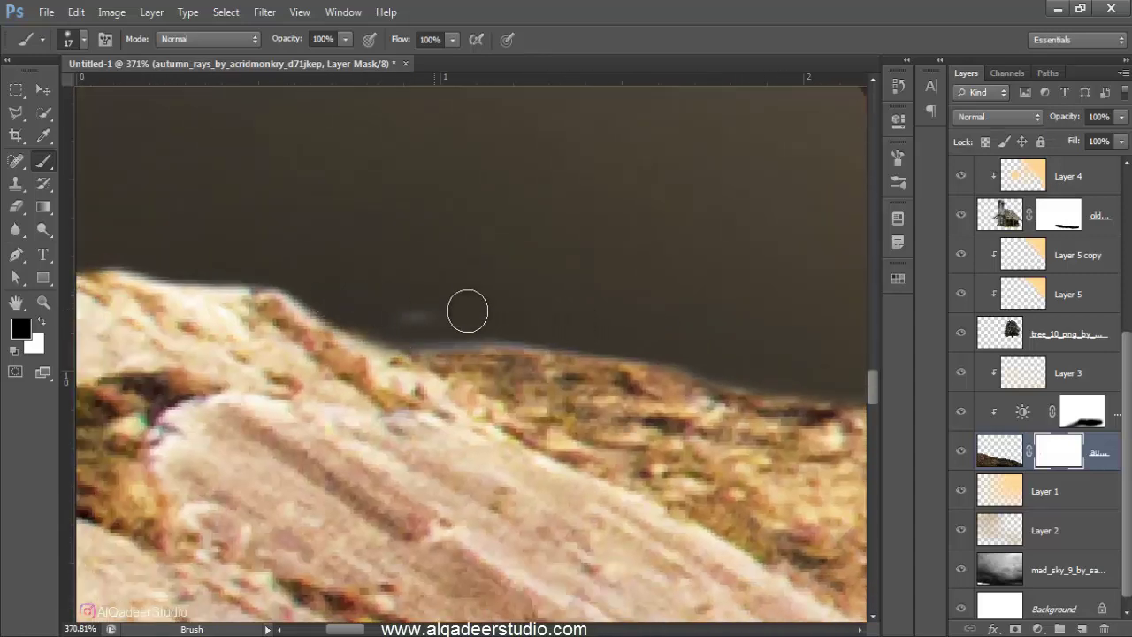
{"action": "scroll", "coordinate": [467, 311], "scroll_direction": "down", "scroll_amount": 3}
{"action": "scroll", "coordinate": [482, 318], "scroll_direction": "down", "scroll_amount": 3}
{"action": "scroll", "coordinate": [470, 324], "scroll_direction": "down", "scroll_amount": 3}
{"action": "scroll", "coordinate": [263, 313], "scroll_direction": "down", "scroll_amount": 2}
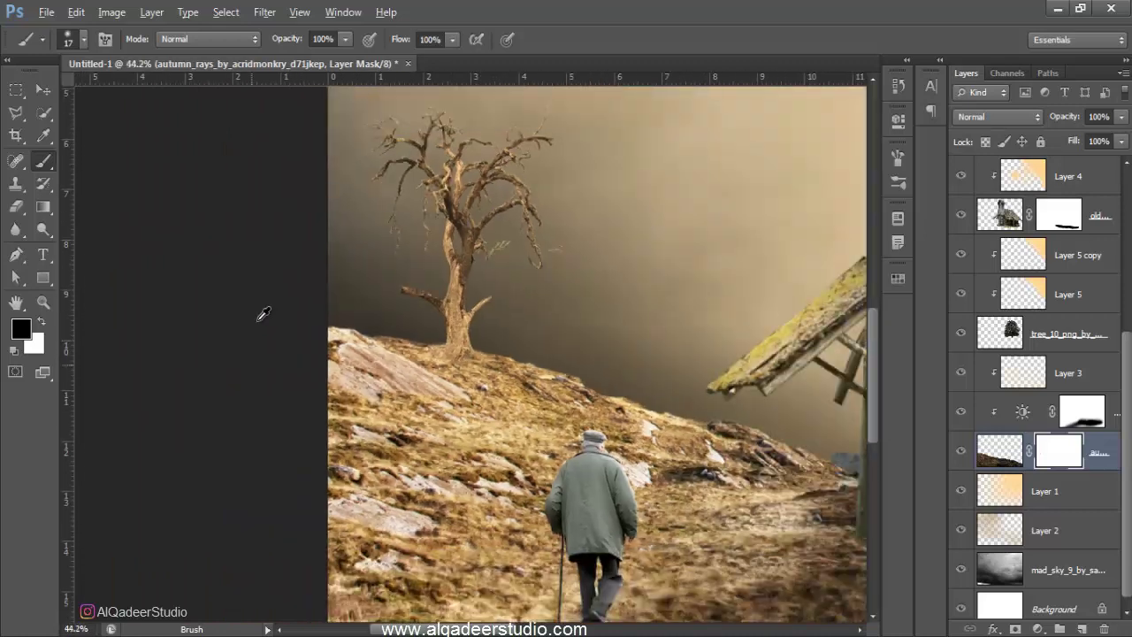
{"action": "scroll", "coordinate": [263, 313], "scroll_direction": "down", "scroll_amount": 1}
{"action": "scroll", "coordinate": [263, 313], "scroll_direction": "down", "scroll_amount": 1}
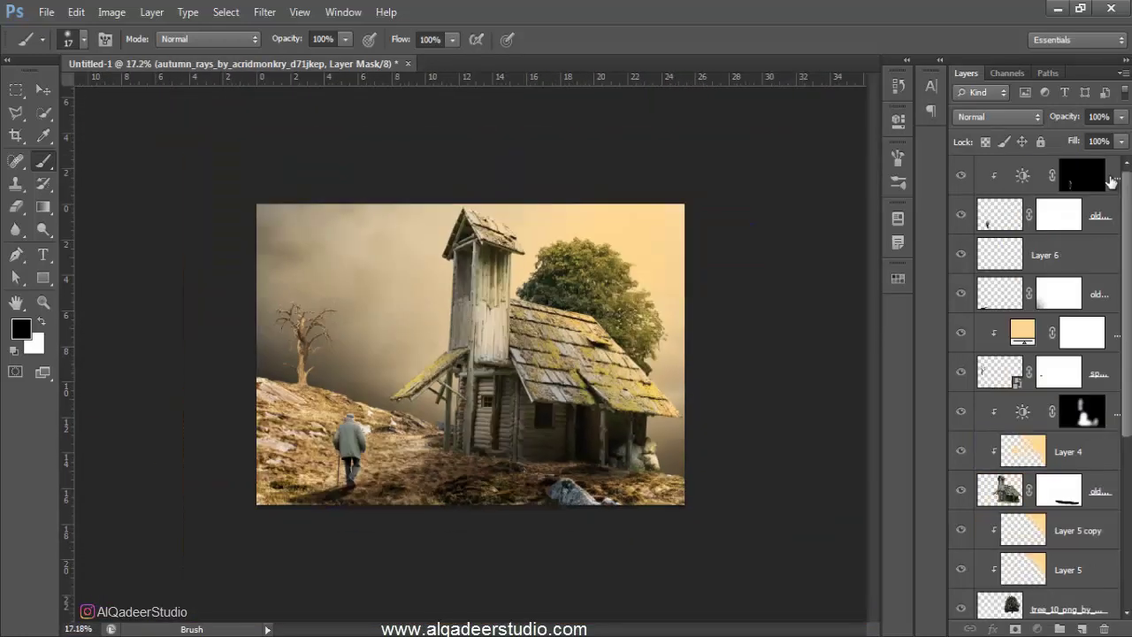
- Place birds_two PNG via File > Place, scaled to about 20% left of the tower
{"action": "left_click", "coordinate": [44, 13]}
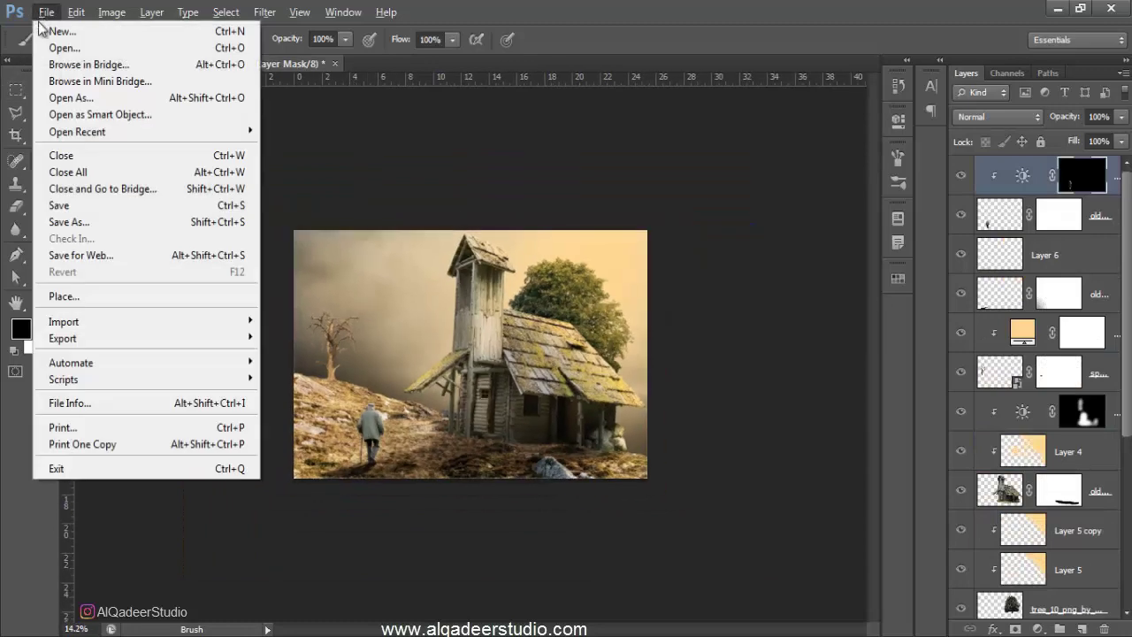
{"action": "left_click", "coordinate": [62, 298]}
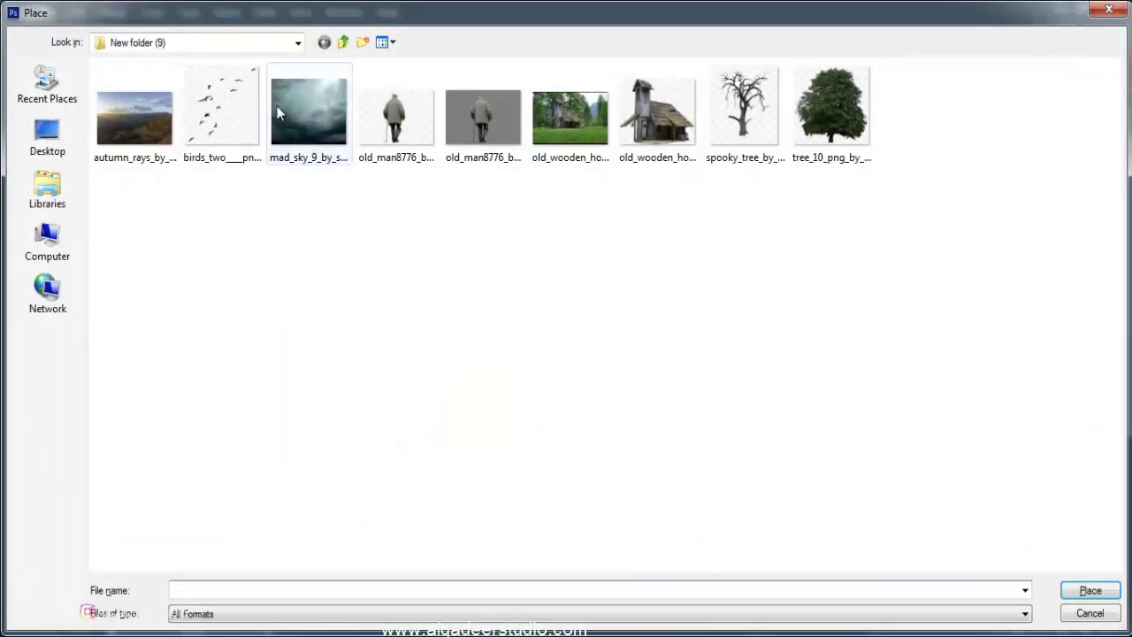
{"action": "double_click", "coordinate": [260, 115]}
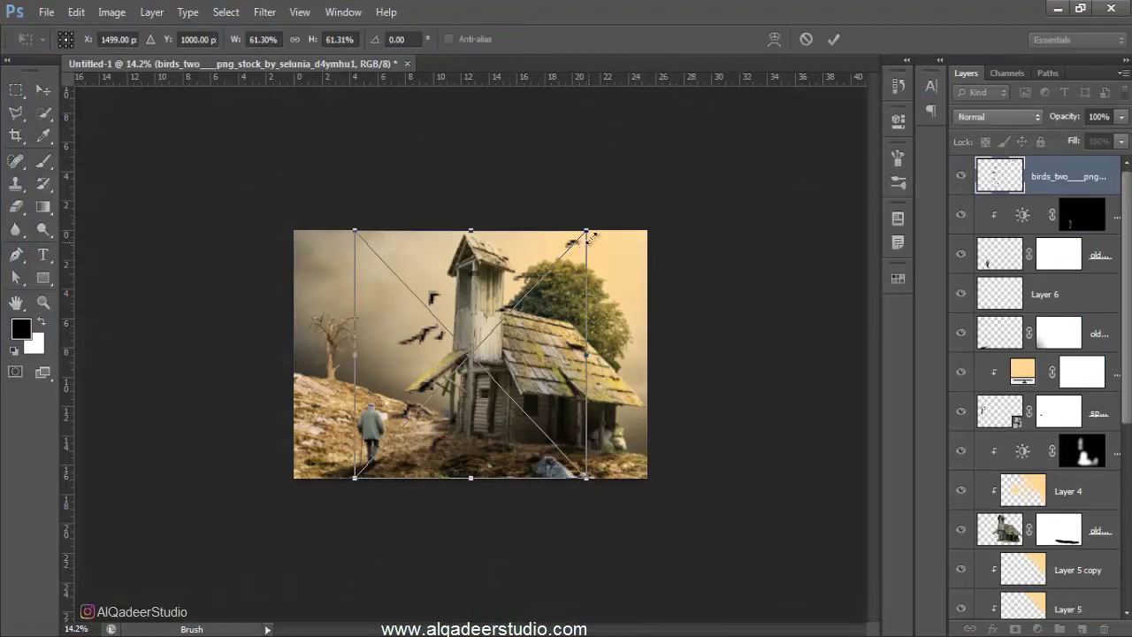
{"action": "mouse_move", "coordinate": [591, 236]}
{"action": "left_mouse_down"}
{"action": "mouse_move", "coordinate": [522, 334]}
{"action": "mouse_move", "coordinate": [390, 278]}
{"action": "left_mouse_up"}
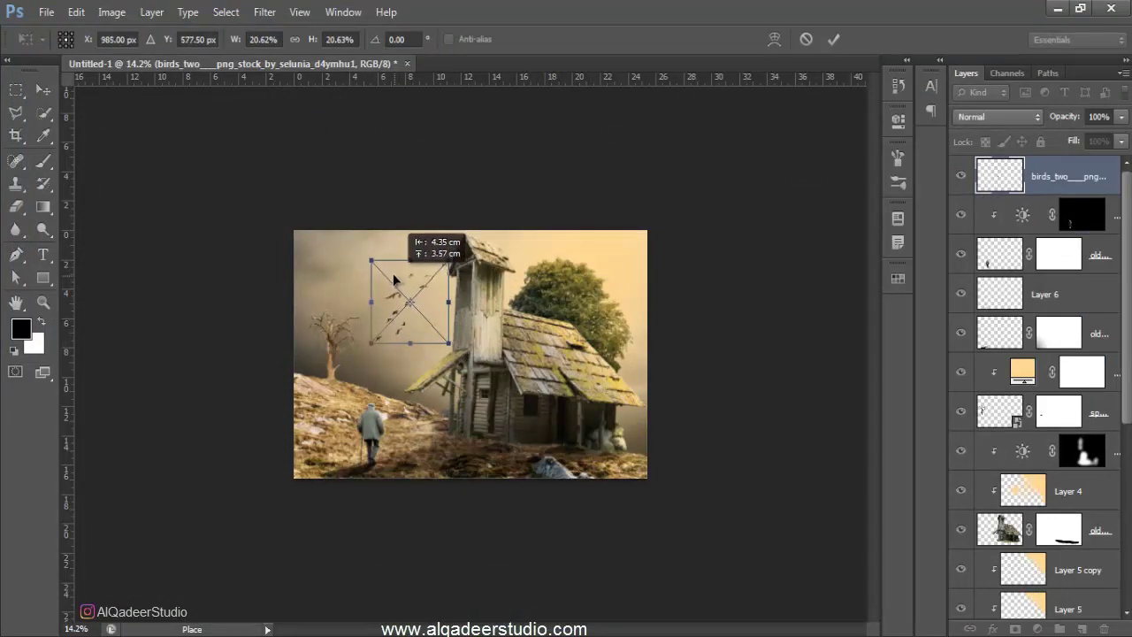
{"action": "key", "text": "Return"}
{"action": "key", "text": "b"}
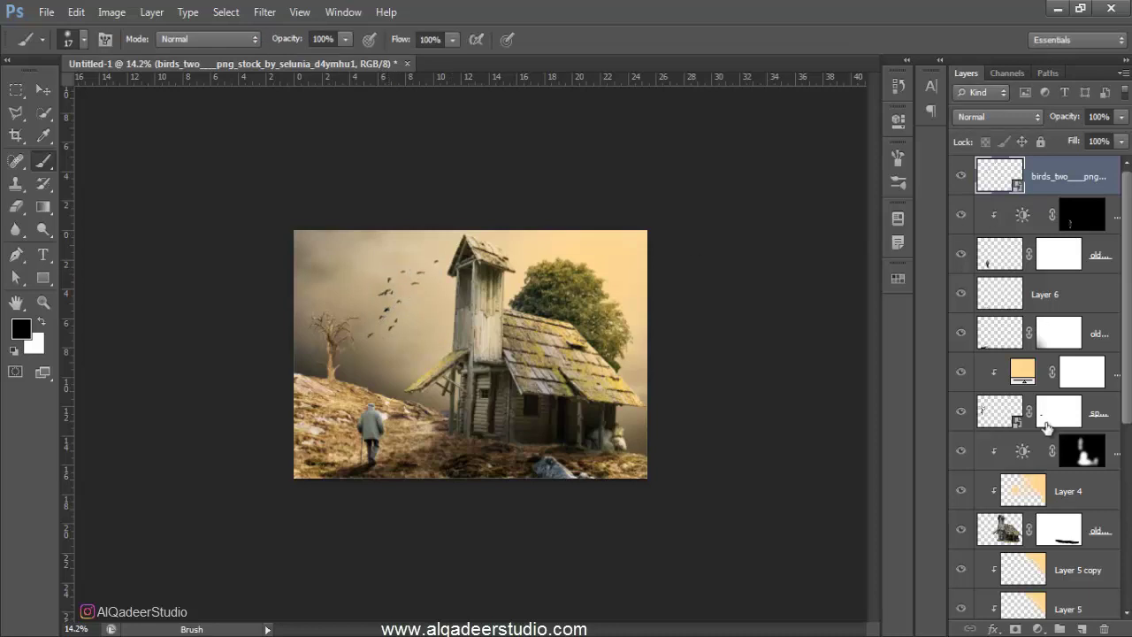
{"action": "left_click", "coordinate": [1037, 629]}
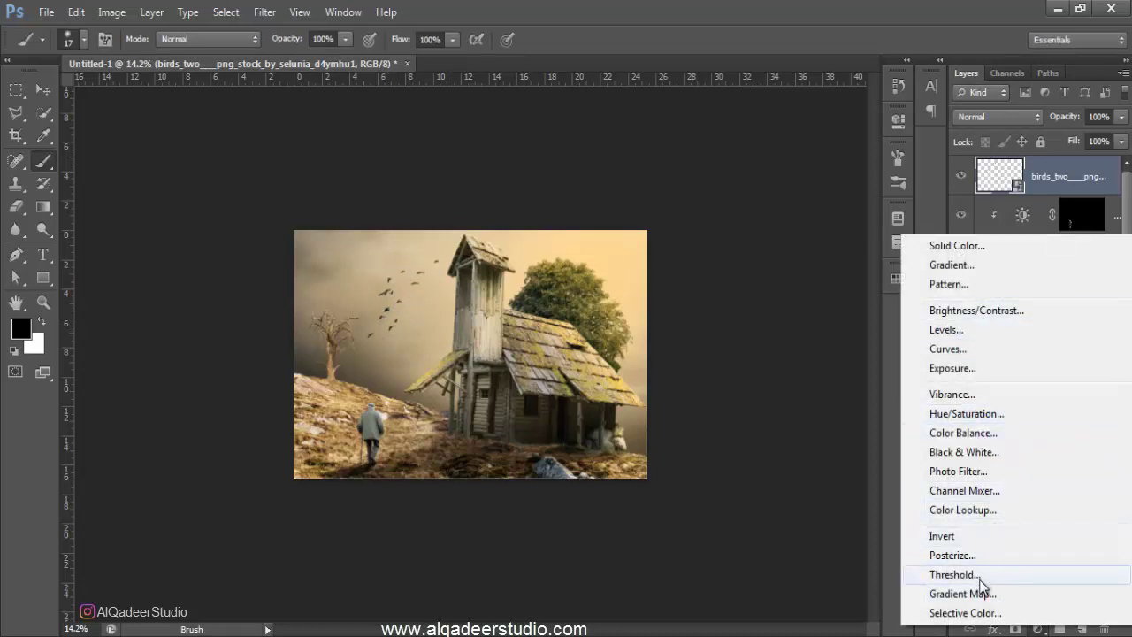
- Add a Color Lookup adjustment using FallColors.look at 83% opacity
{"action": "left_click", "coordinate": [979, 509]}
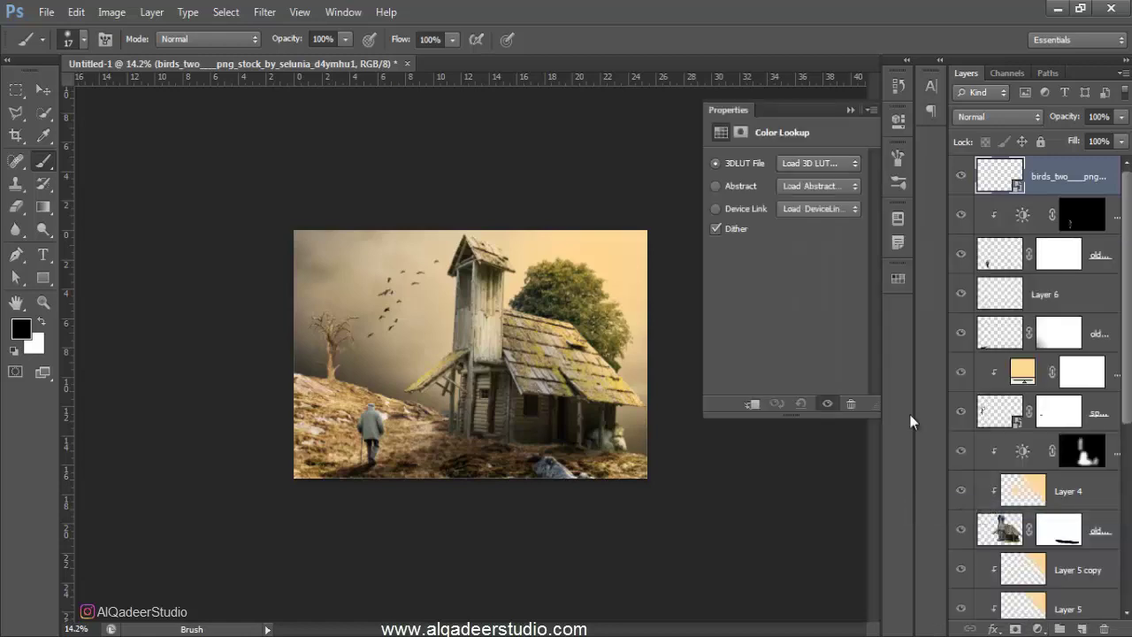
{"action": "left_click", "coordinate": [813, 165]}
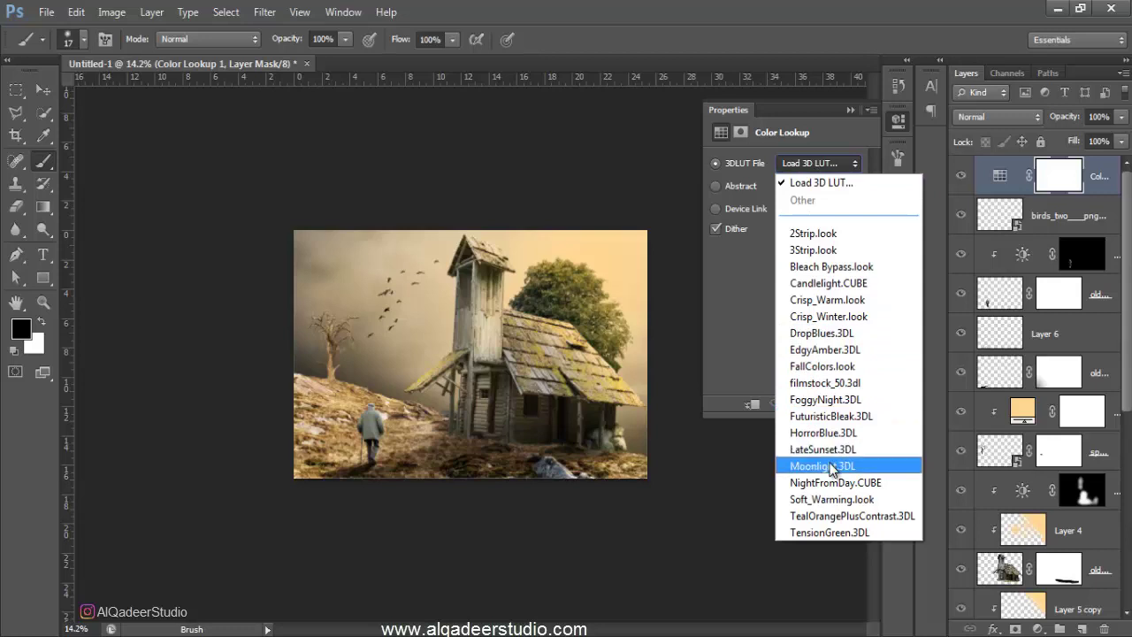
{"action": "left_click", "coordinate": [821, 366]}
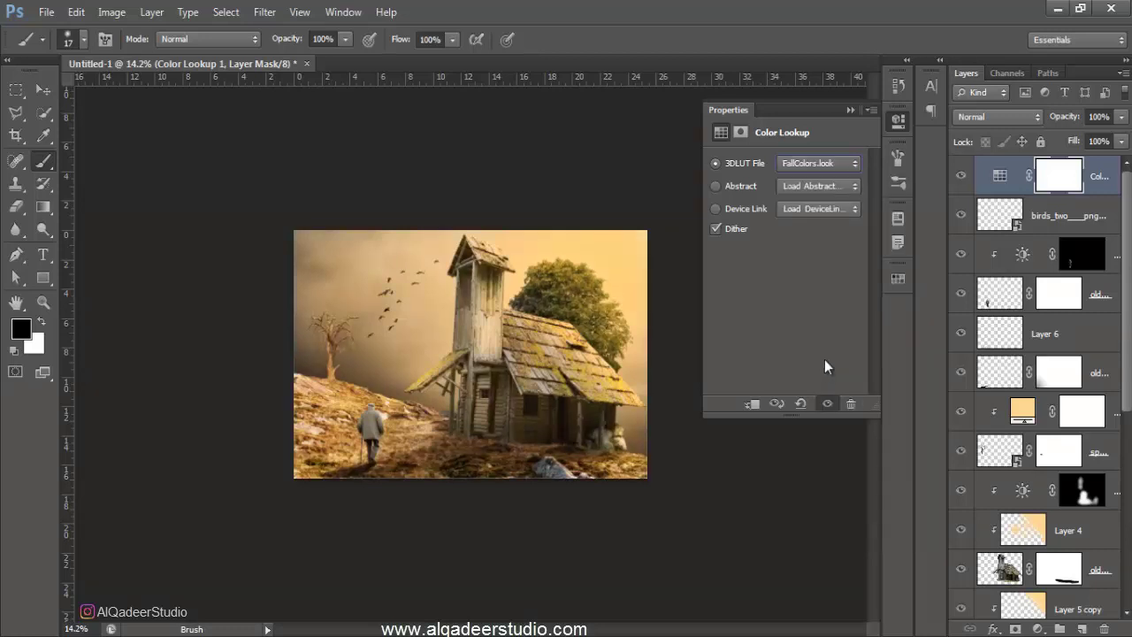
{"action": "left_click", "coordinate": [850, 110]}
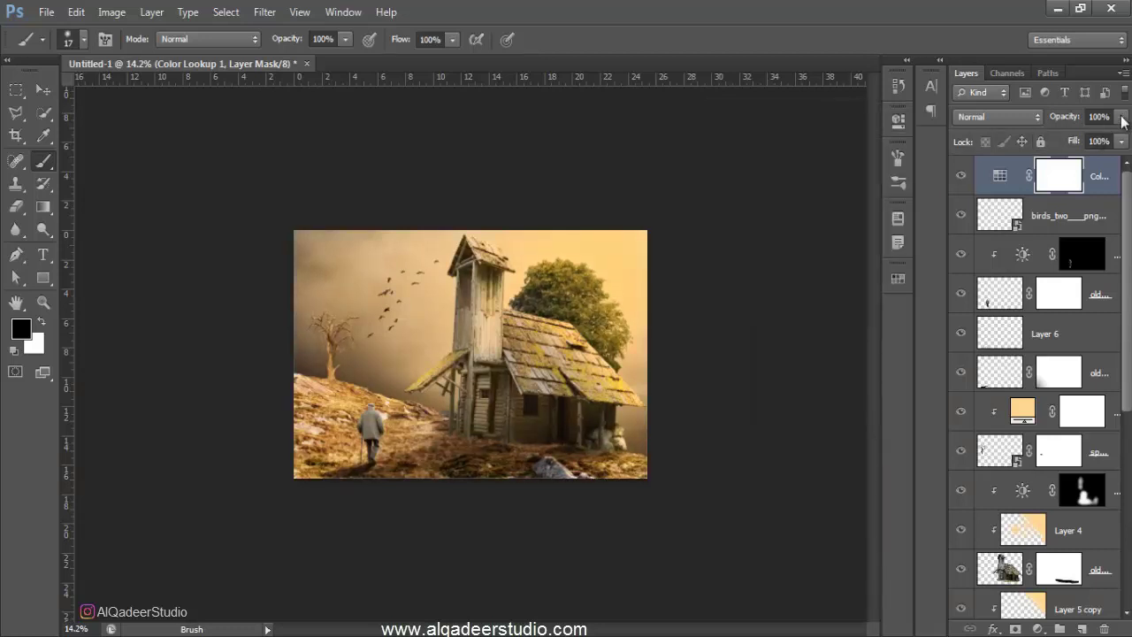
{"action": "left_click", "coordinate": [1121, 117]}
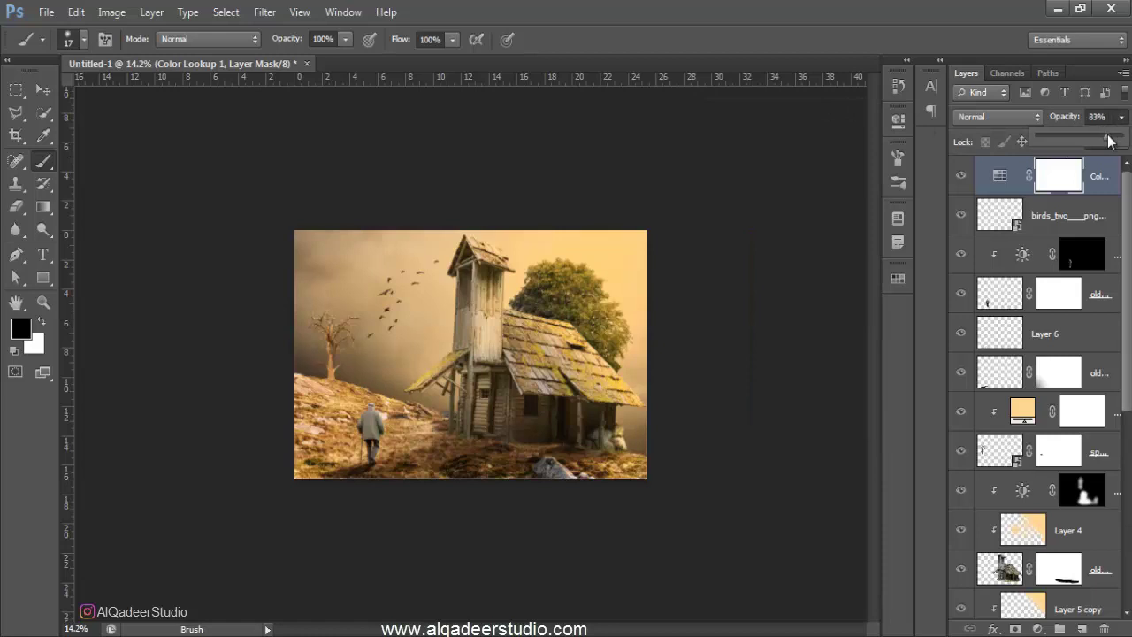
- Add a Photo Filter adjustment with Warming Filter (85) at 37% density
{"action": "left_click", "coordinate": [1036, 627]}
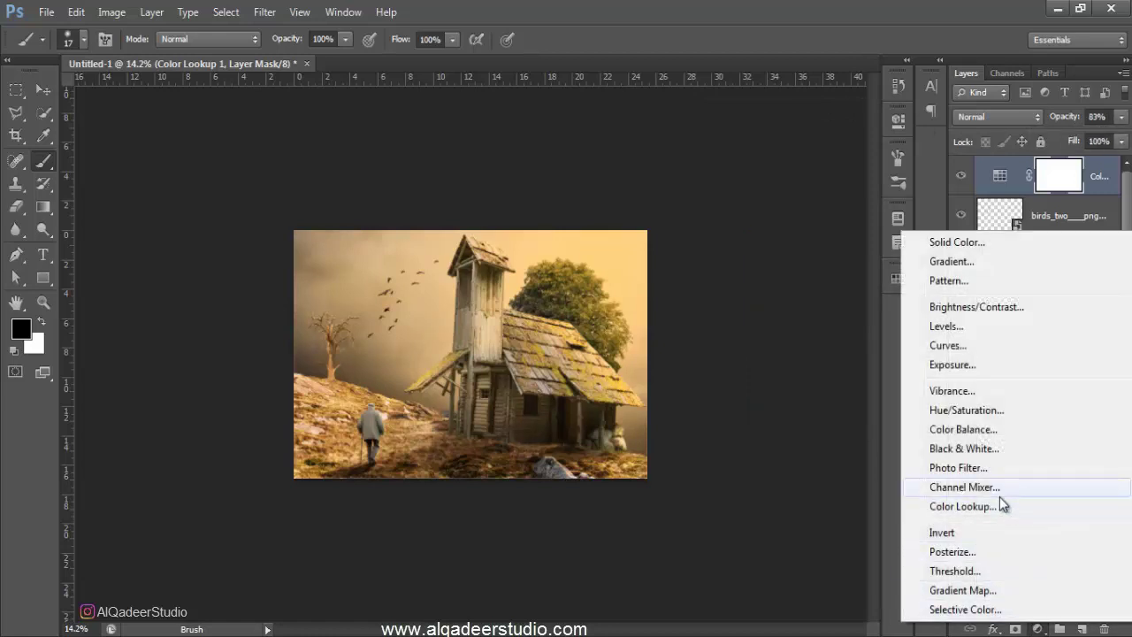
{"action": "left_click", "coordinate": [995, 469]}
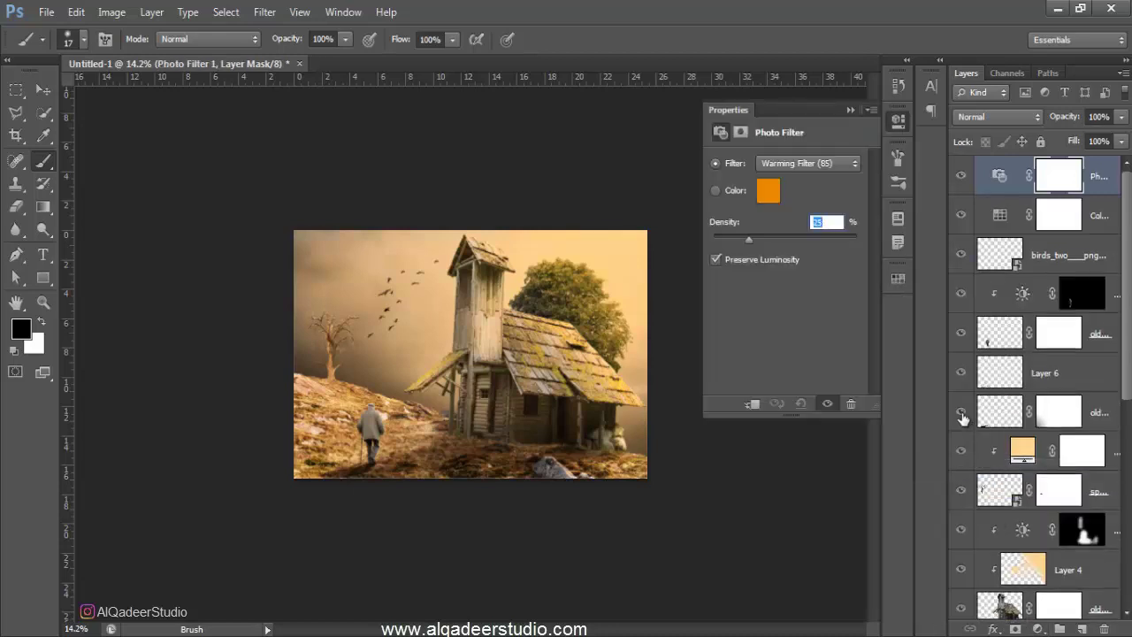
{"action": "left_click_drag", "start_coordinate": [749, 239], "coordinate": [765, 240]}
{"action": "left_click", "coordinate": [848, 111]}
- Create a new empty layer above Layer 1
{"action": "scroll", "coordinate": [1008, 486], "scroll_direction": "down", "scroll_amount": 1}
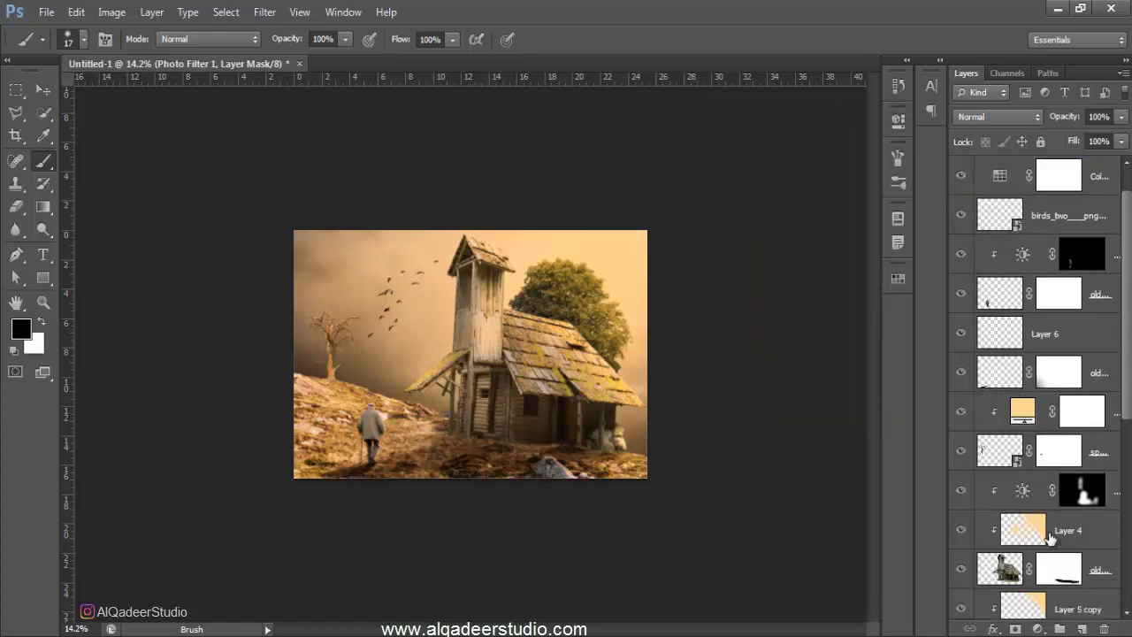
{"action": "scroll", "coordinate": [1025, 504], "scroll_direction": "down", "scroll_amount": 2}
{"action": "scroll", "coordinate": [1039, 522], "scroll_direction": "down", "scroll_amount": 1}
{"action": "scroll", "coordinate": [1051, 537], "scroll_direction": "down", "scroll_amount": 2}
{"action": "scroll", "coordinate": [1051, 537], "scroll_direction": "down", "scroll_amount": 3}
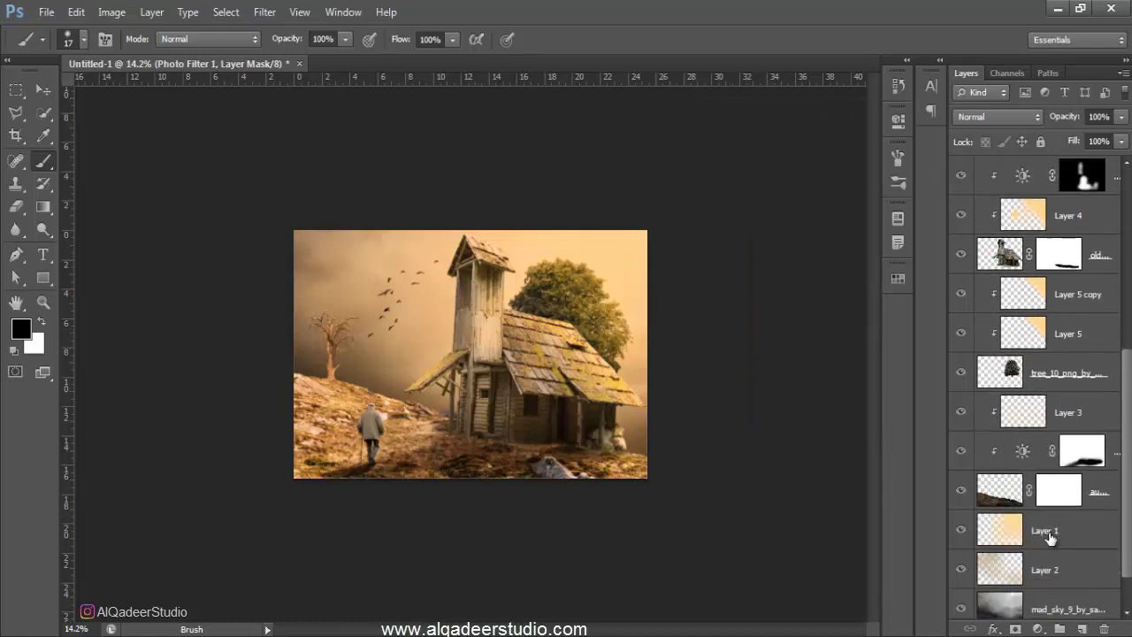
{"action": "left_click", "coordinate": [1051, 530]}
{"action": "left_click", "coordinate": [1084, 628]}
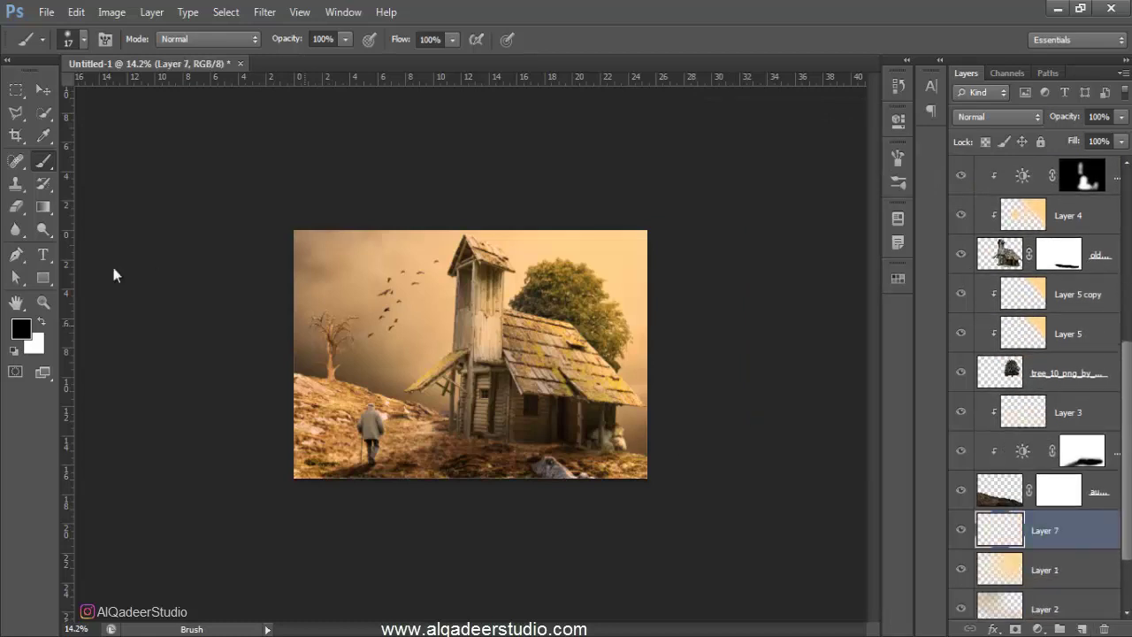
- Pick a pale cream foreground colour and dab a soft 700 px glow beside the birds
{"action": "left_click", "coordinate": [21, 328]}
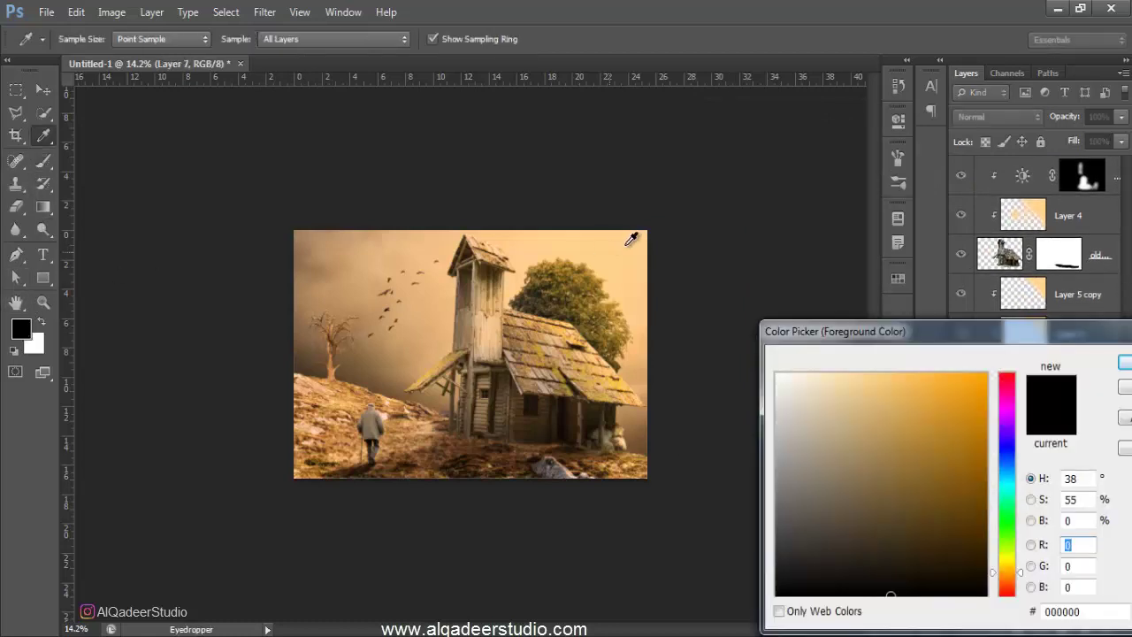
{"action": "left_click", "coordinate": [633, 238]}
{"action": "left_click_drag", "start_coordinate": [895, 399], "coordinate": [826, 370]}
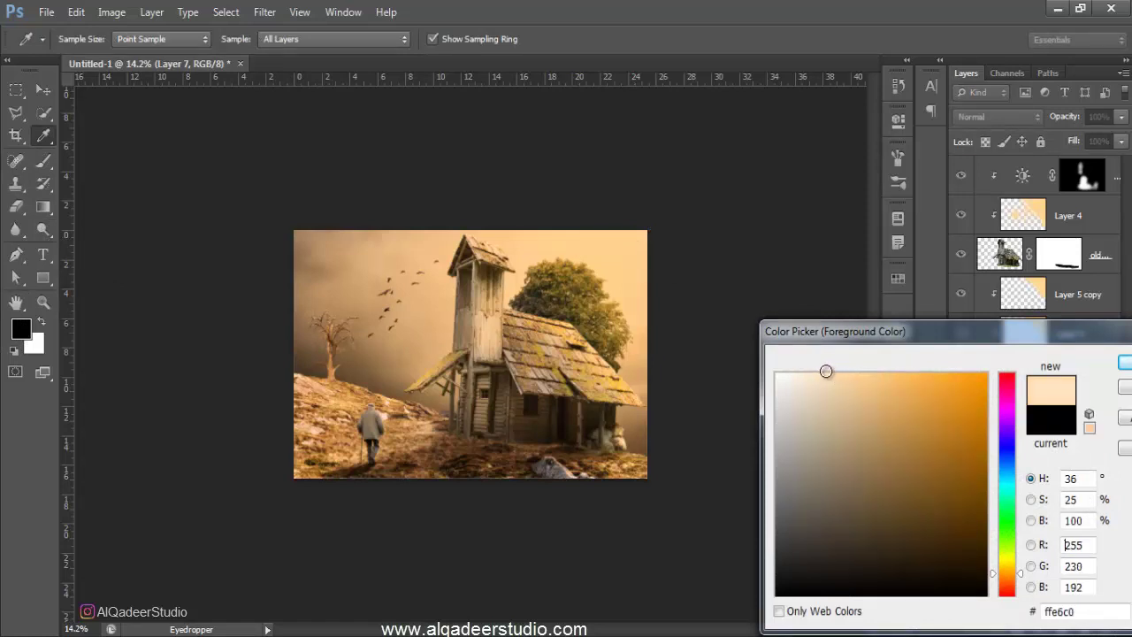
{"action": "left_click", "coordinate": [1126, 364]}
{"action": "key", "text": "b"}
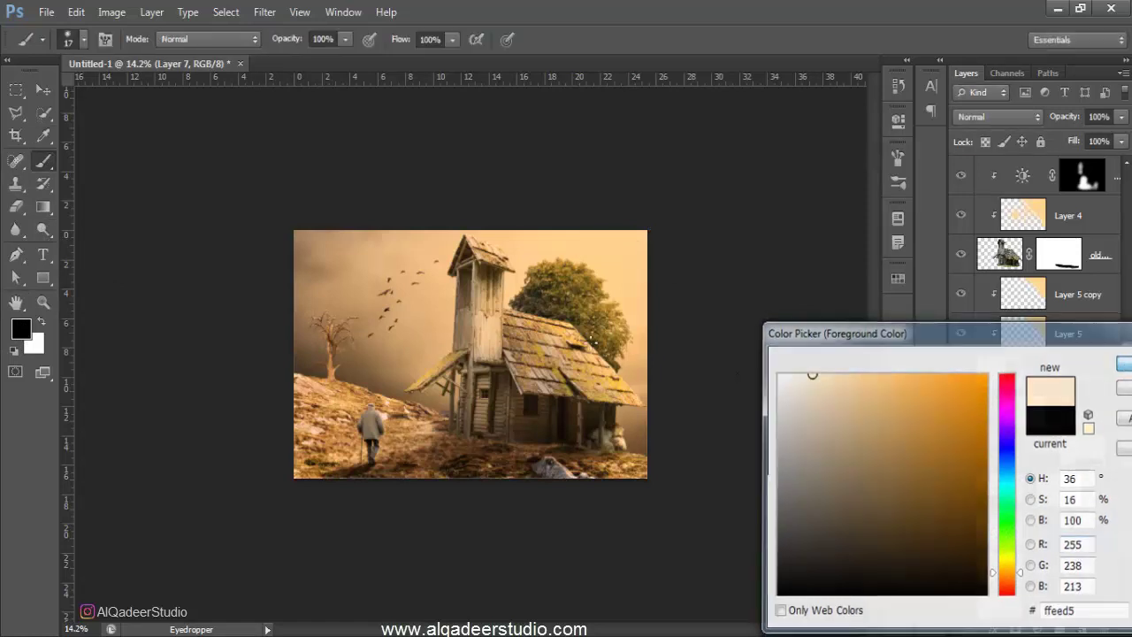
{"action": "right_click", "coordinate": [493, 319], "text": "alt"}
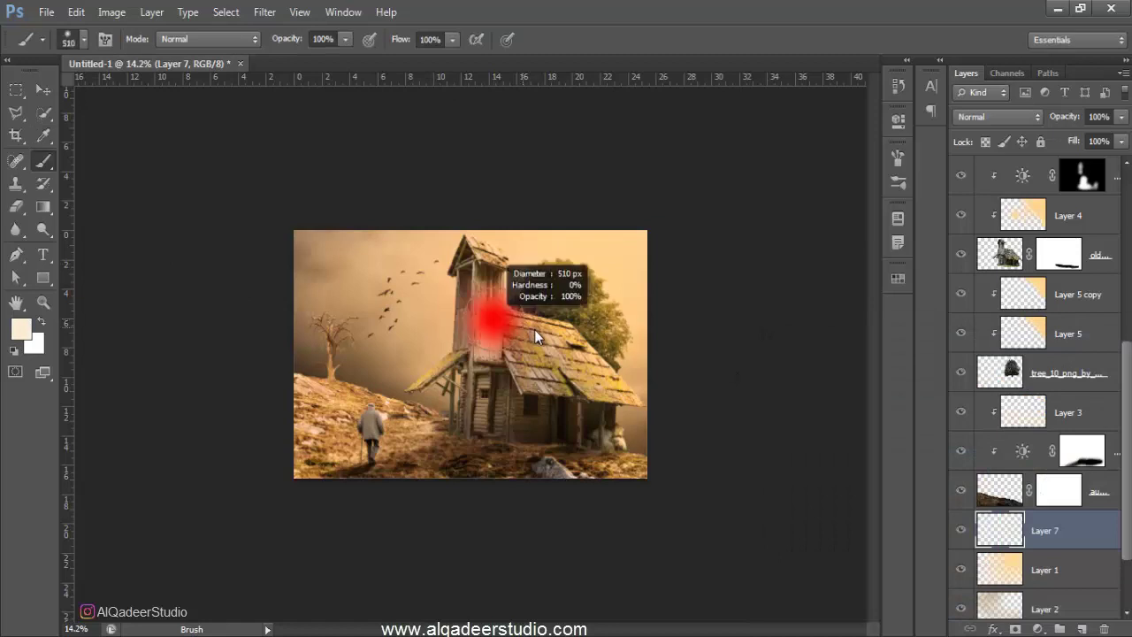
{"action": "left_click", "coordinate": [432, 320]}
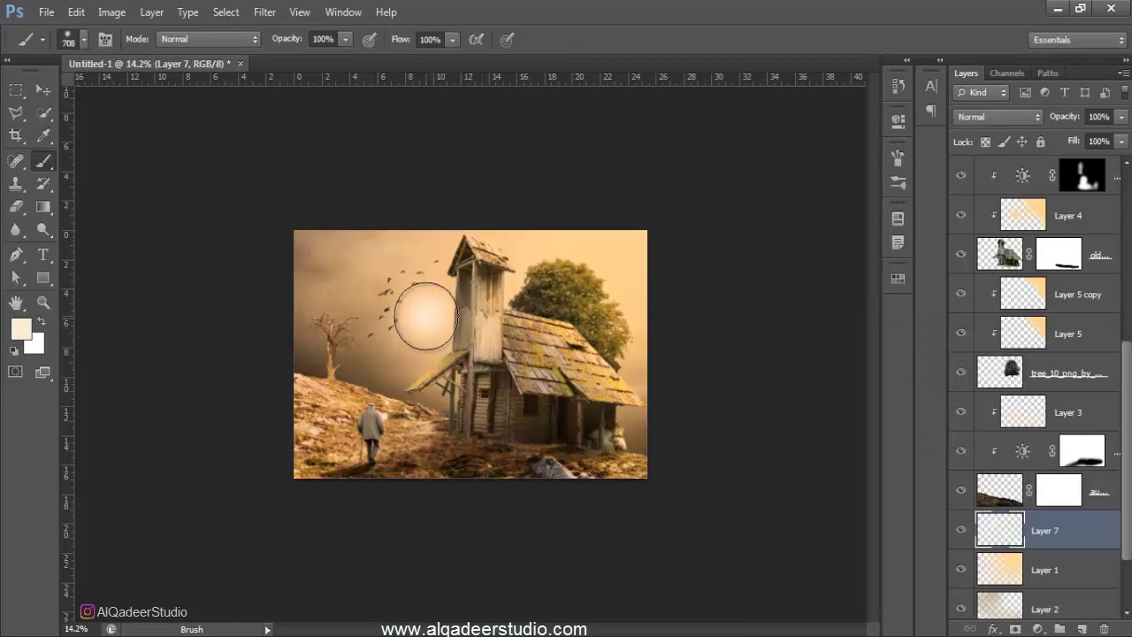
- Free-transform the glow to about 249% and move it up and right in the sky
{"action": "left_click", "coordinate": [42, 90]}
{"action": "key", "text": "ctrl+t"}
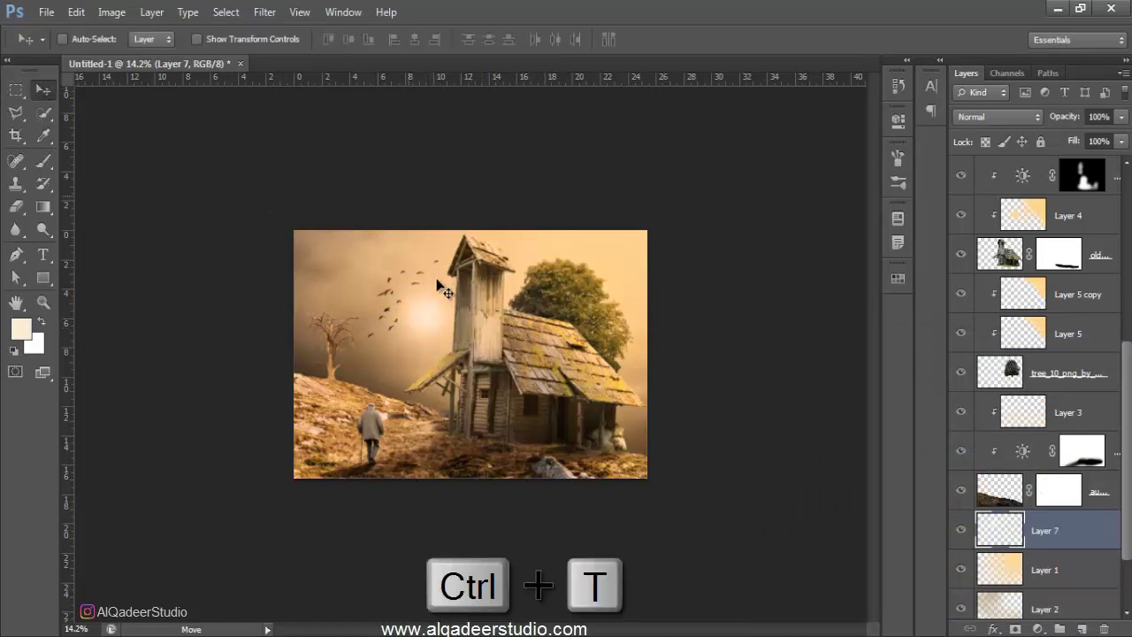
{"action": "left_click_drag", "start_coordinate": [492, 389], "coordinate": [579, 469]}
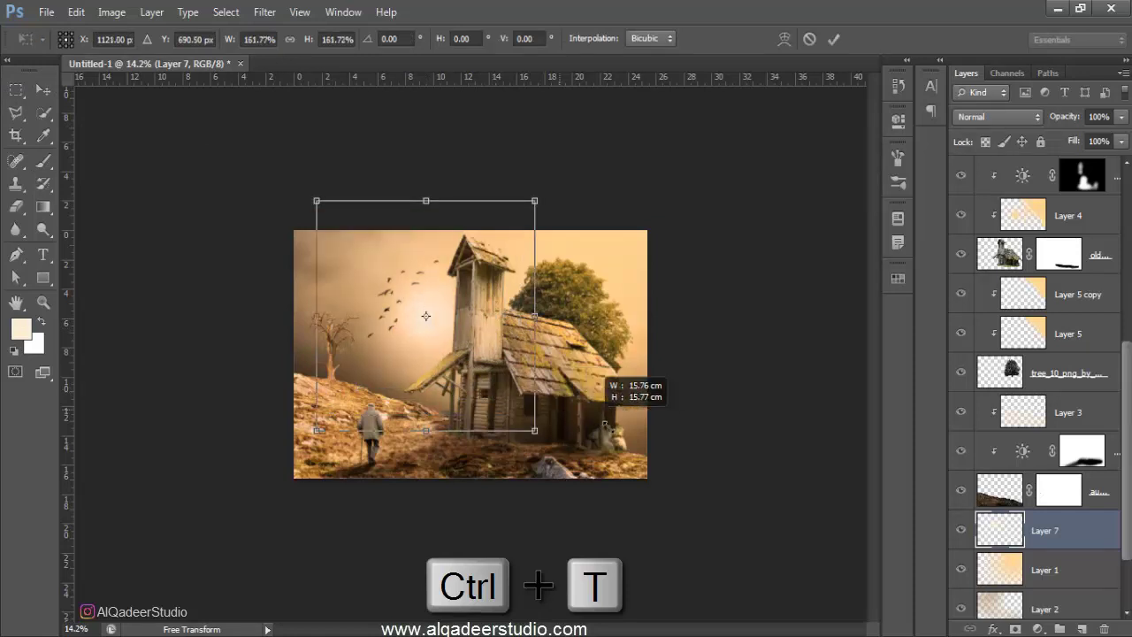
{"action": "mouse_move", "coordinate": [506, 362]}
{"action": "left_mouse_down"}
{"action": "mouse_move", "coordinate": [714, 302]}
{"action": "mouse_move", "coordinate": [684, 268]}
{"action": "mouse_move", "coordinate": [706, 269]}
{"action": "left_mouse_up"}
{"action": "left_click_drag", "start_coordinate": [785, 404], "coordinate": [804, 426]}
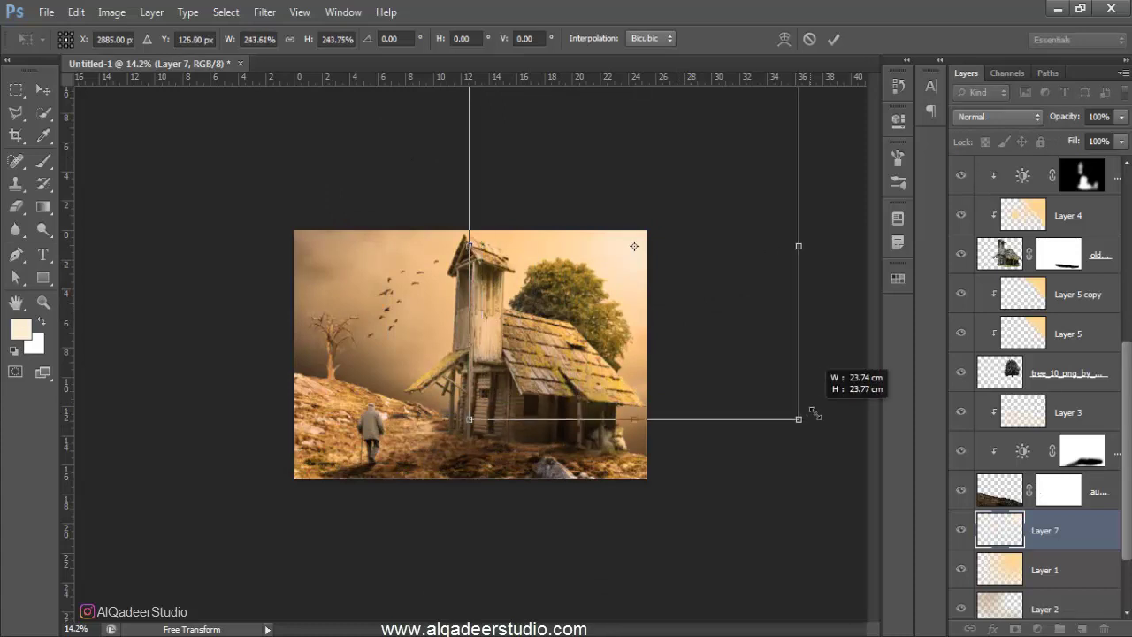
{"action": "left_click_drag", "start_coordinate": [729, 335], "coordinate": [727, 339]}
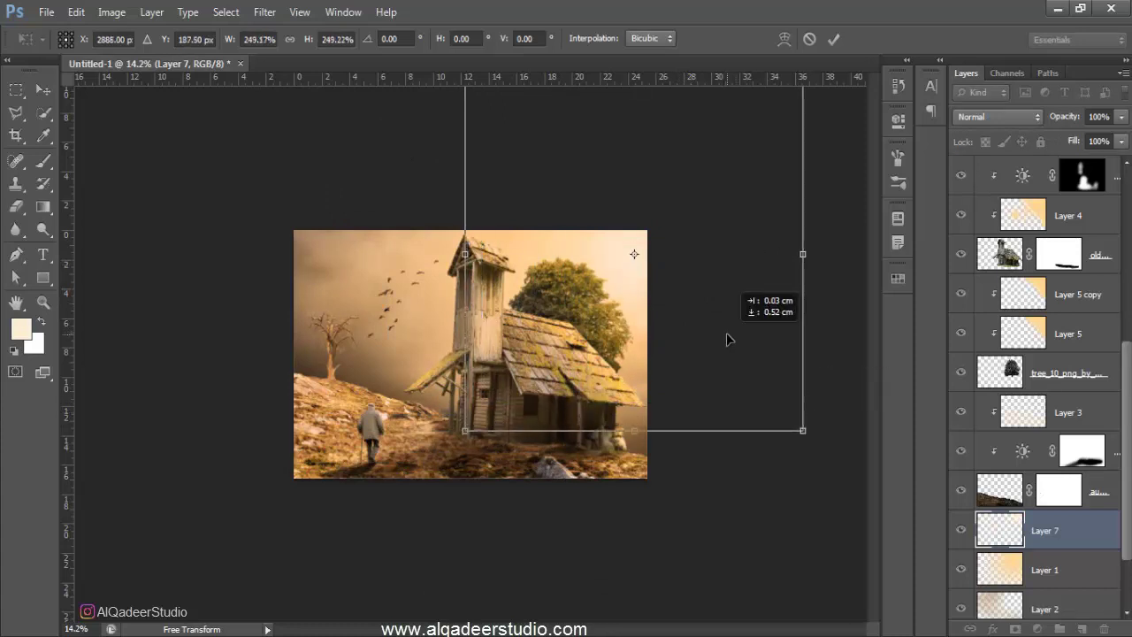
- Set the glow layer's opacity to 84% and compare it toggled on and off
{"action": "left_click", "coordinate": [1121, 116]}
{"action": "left_click_drag", "start_coordinate": [1118, 138], "coordinate": [1110, 143]}
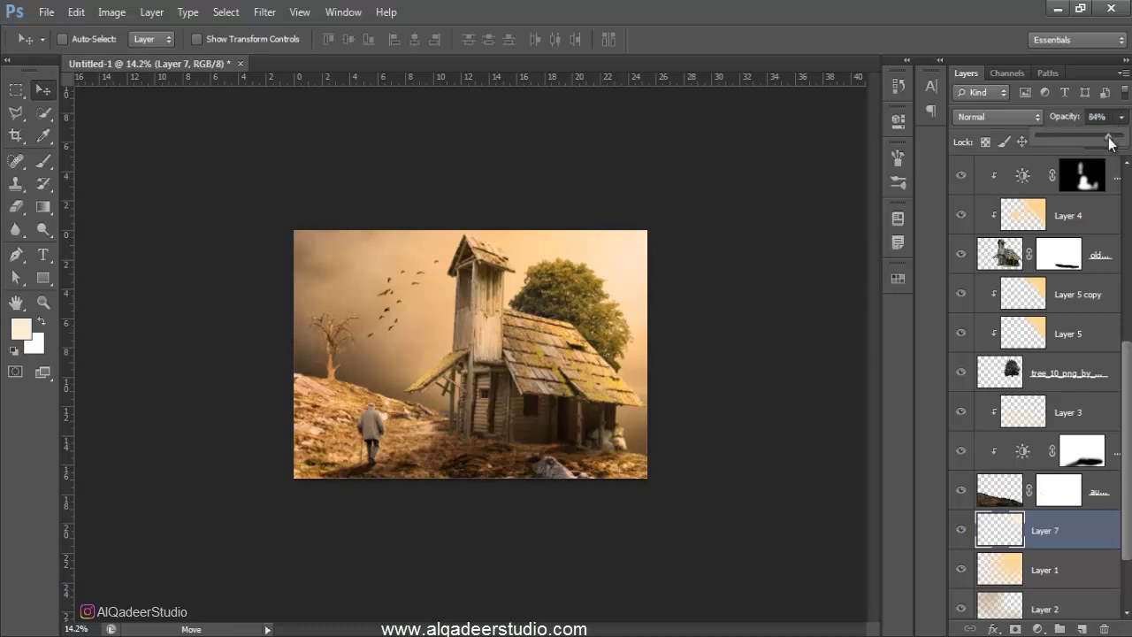
{"action": "left_click", "coordinate": [960, 533]}
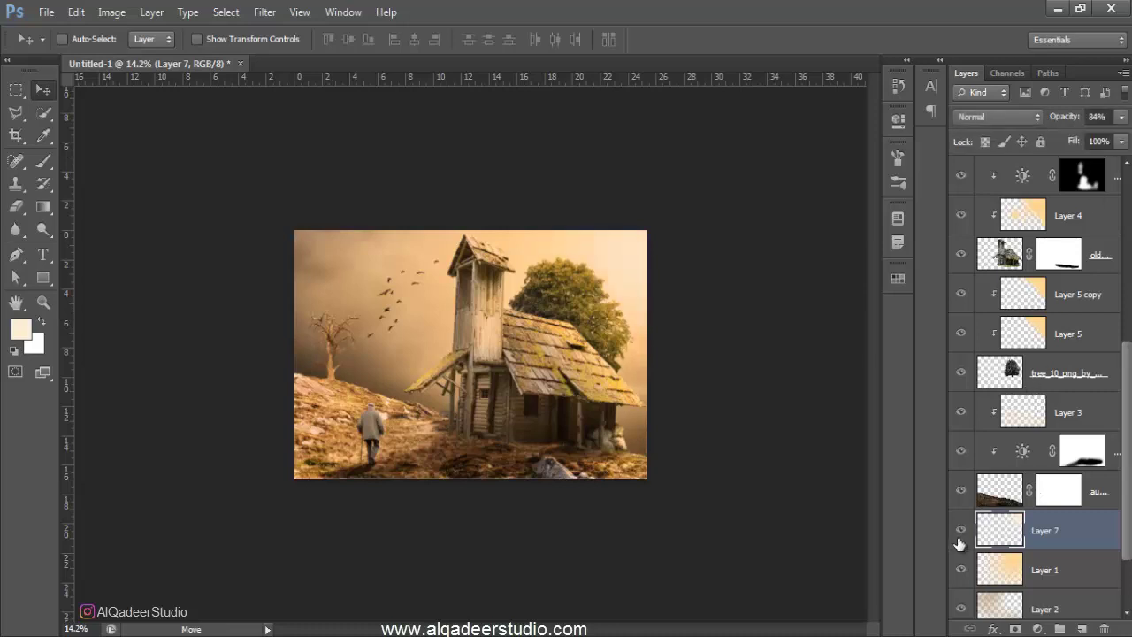
{"action": "scroll", "coordinate": [622, 362], "scroll_direction": "down", "scroll_amount": 3}
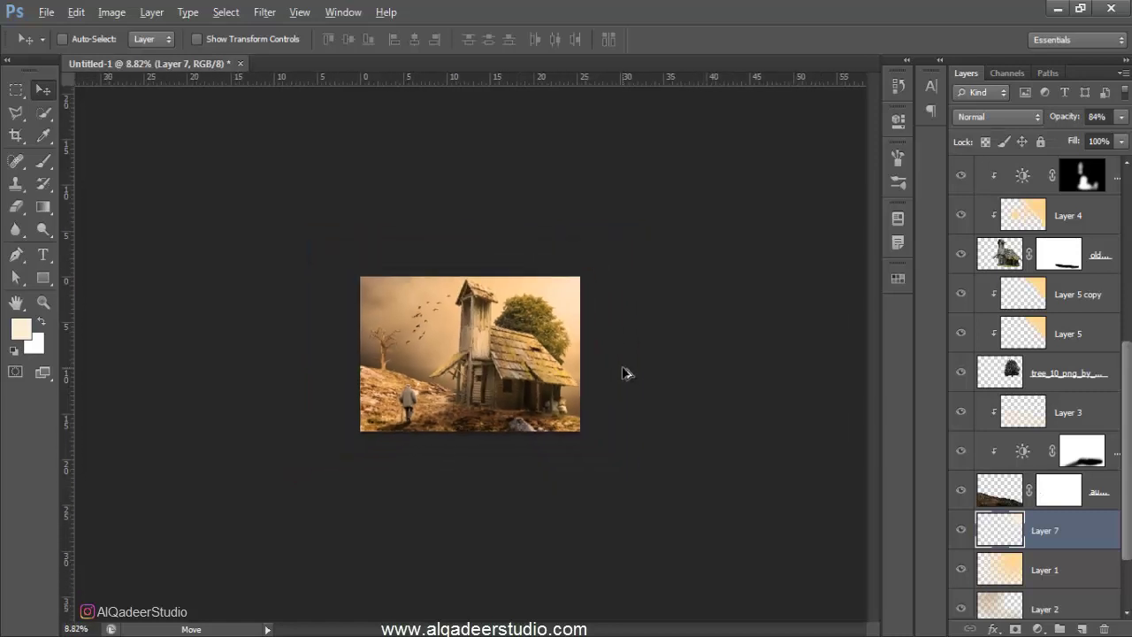